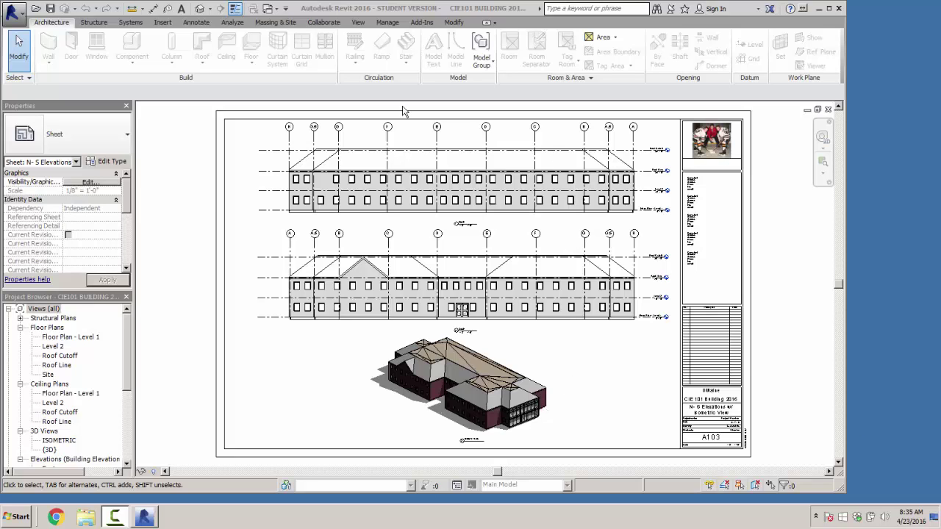
Step: Open the Level 1 floor plan view and collapse the Ceiling Plans group in the project browser
double_click(65, 338)
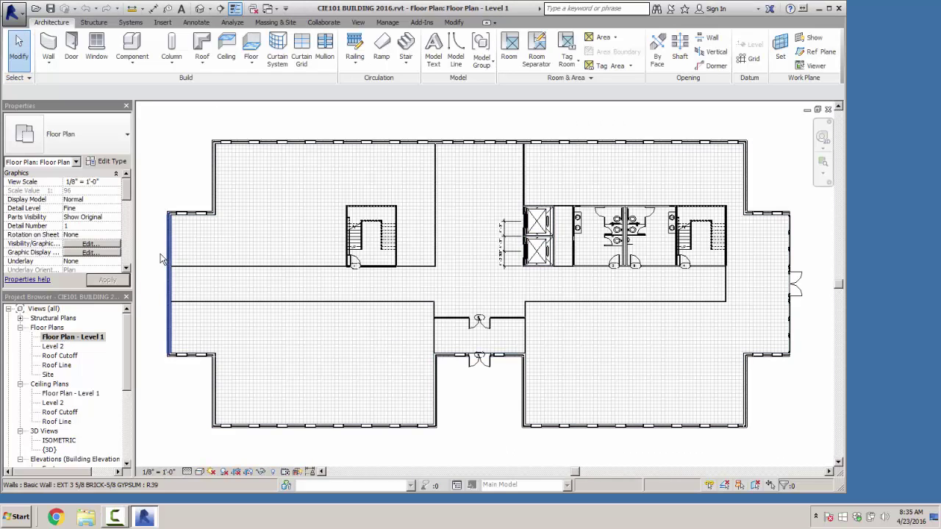
left_click(20, 384)
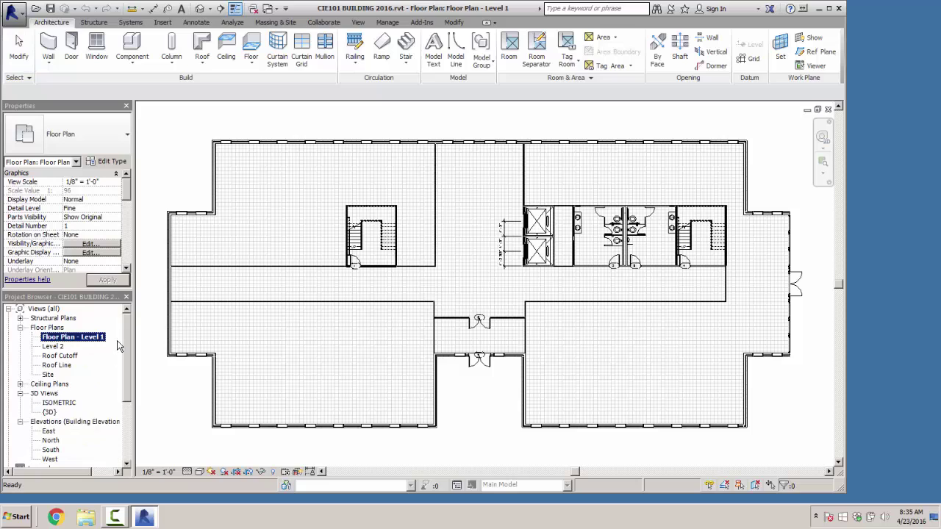
left_click(157, 259)
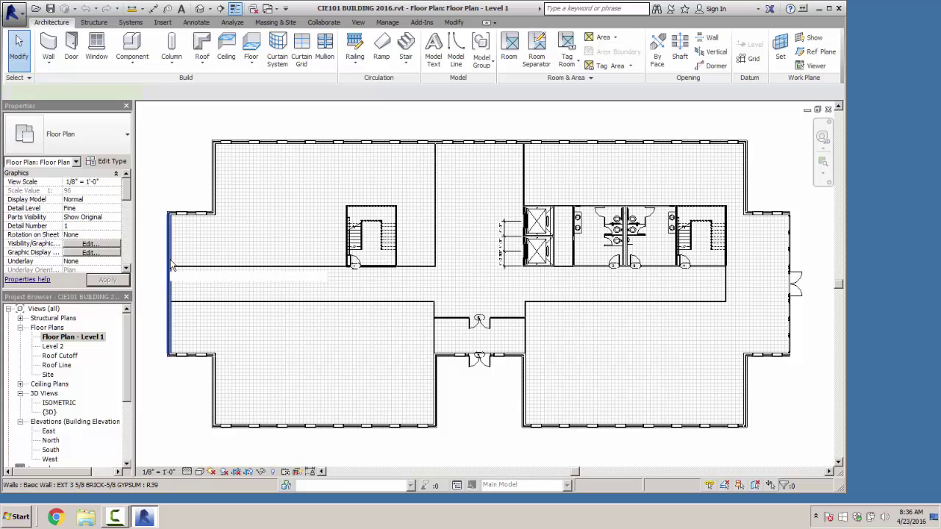
left_click(171, 266)
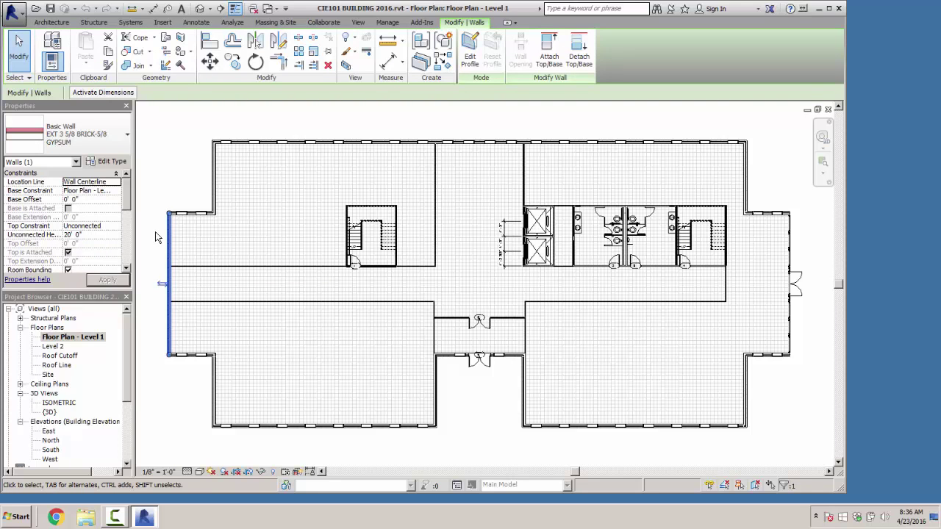
left_click(155, 237)
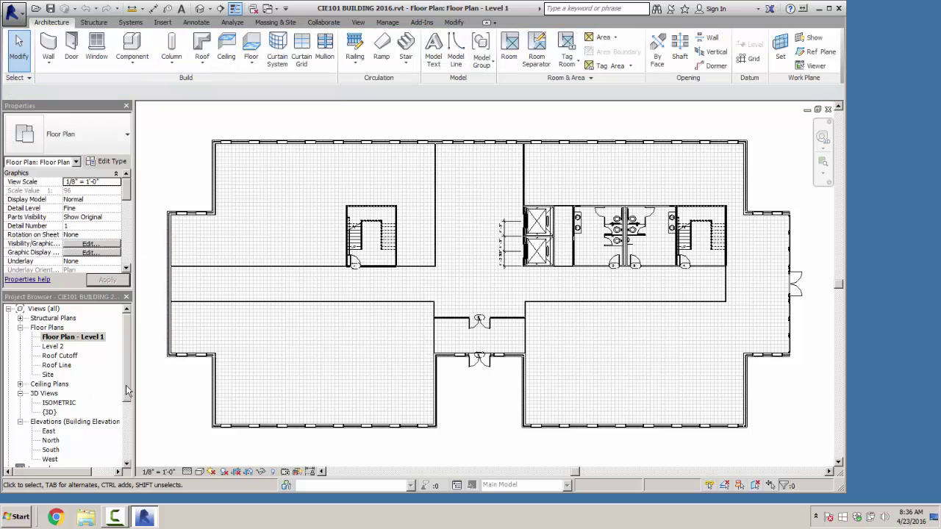
left_click_drag(126, 385, 127, 398)
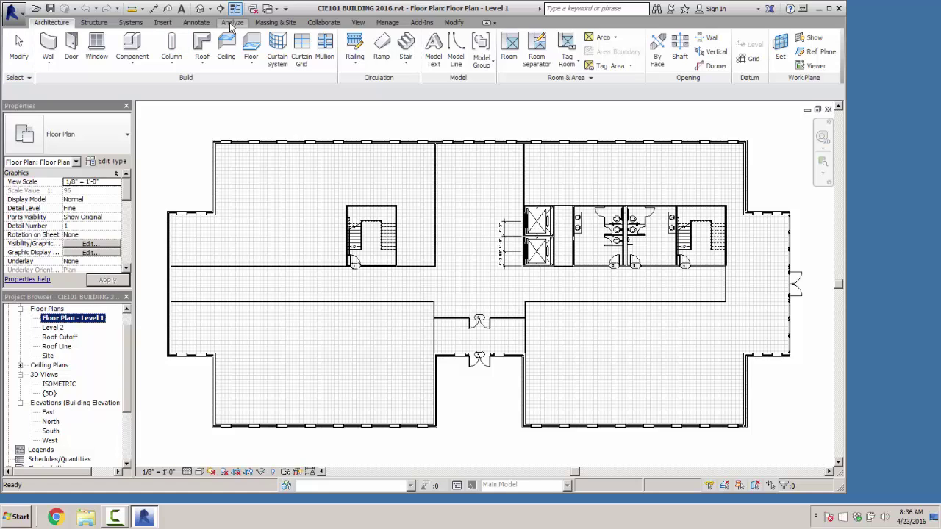
left_click(360, 23)
left_click(366, 46)
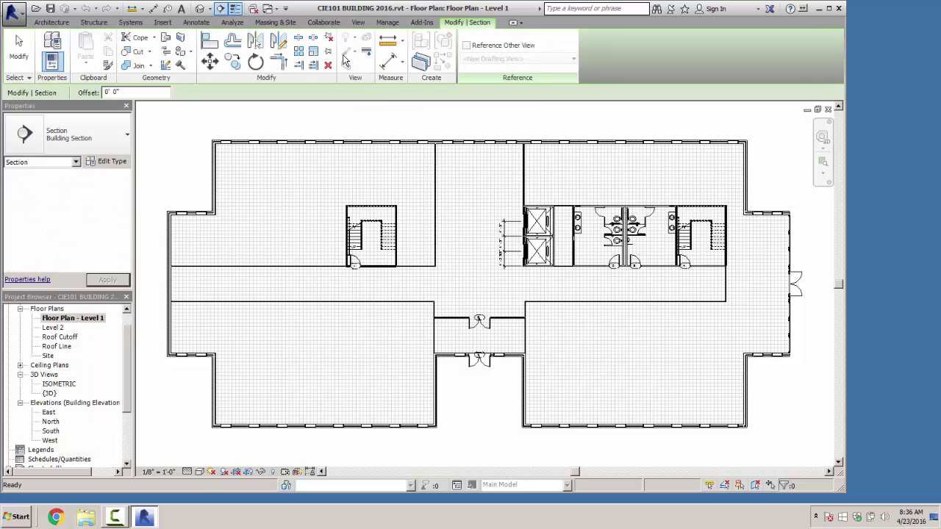
left_click(145, 256)
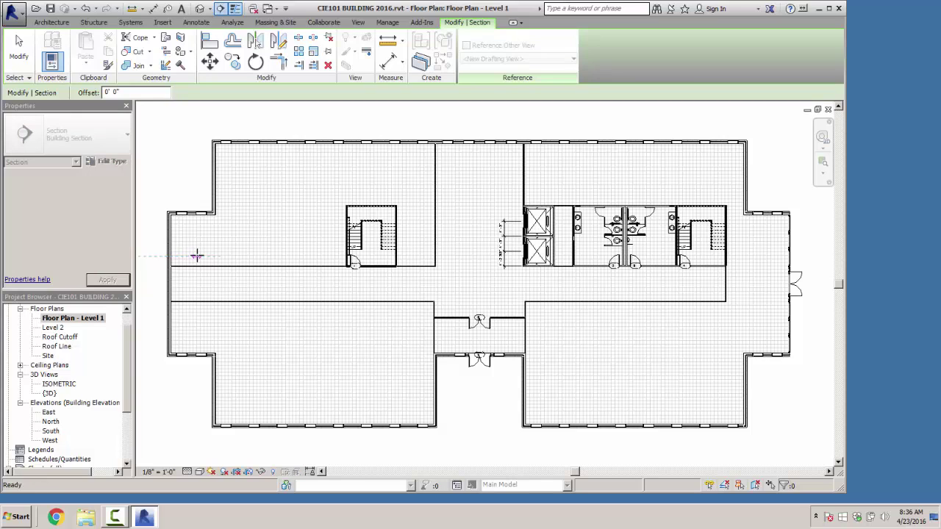
key("Escape")
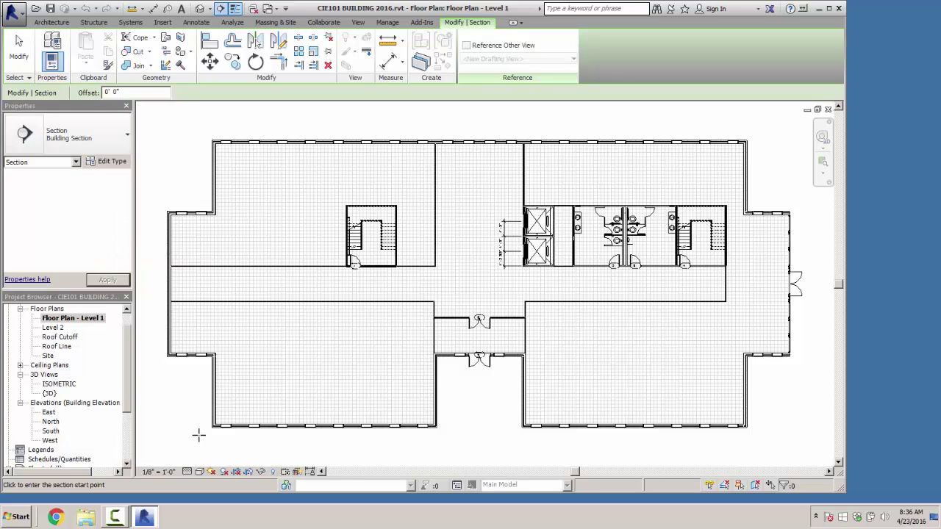
Step: Turn on the Sections annotation category in the Level 1 floor plan's Visibility/Graphic Overrides
key("v")
key("g")
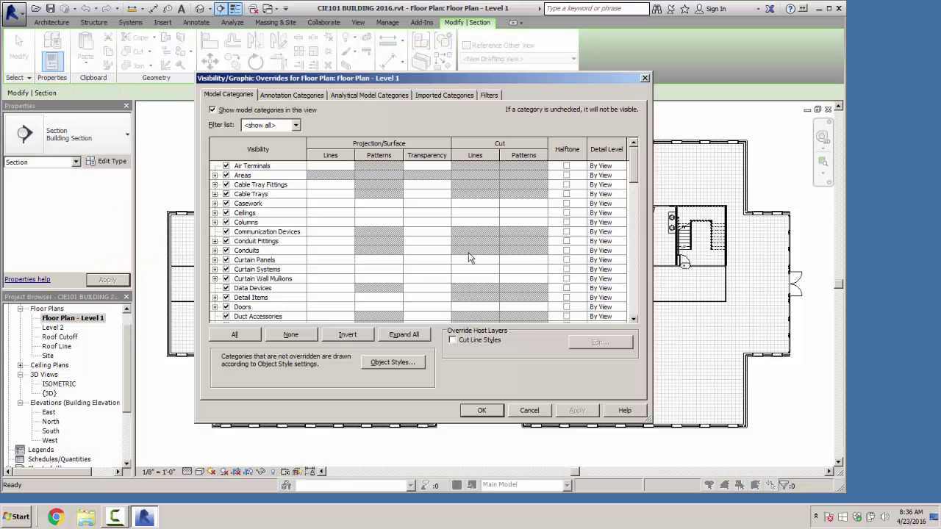
left_click(283, 95)
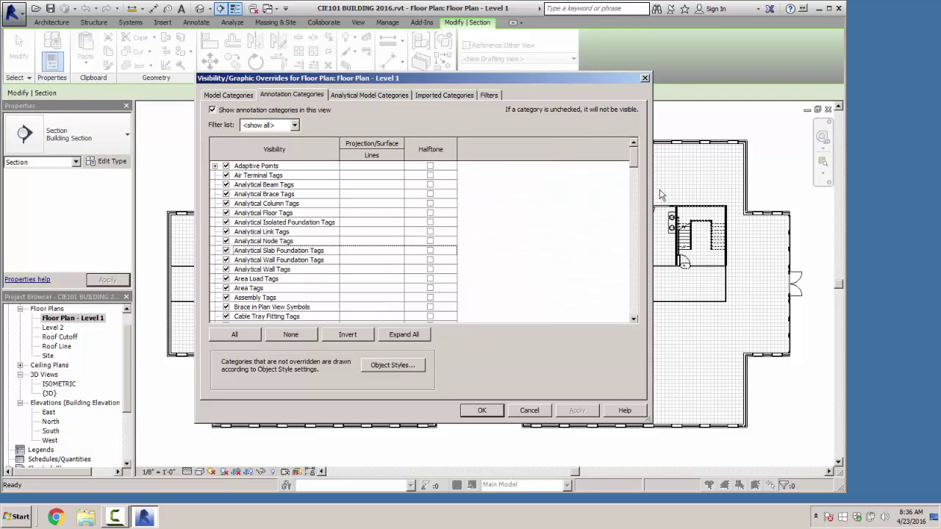
left_click_drag(634, 155, 631, 269)
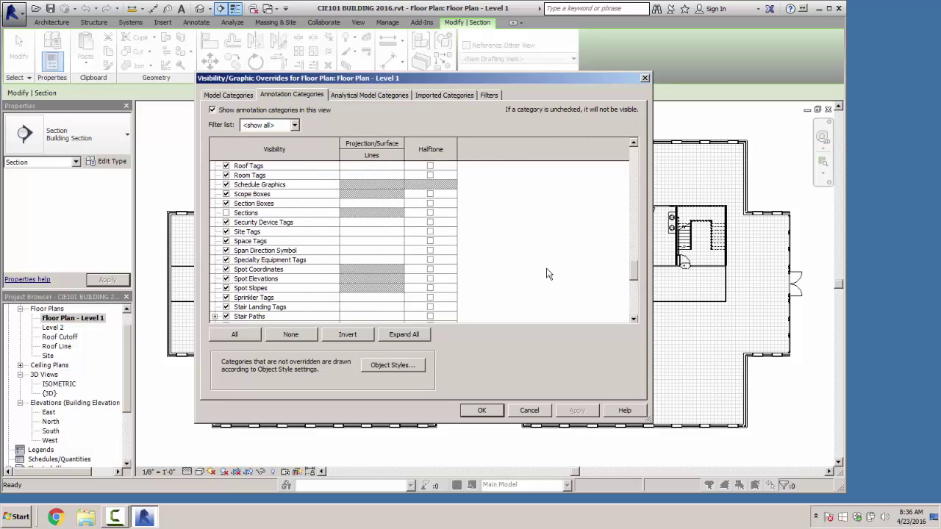
left_click(226, 213)
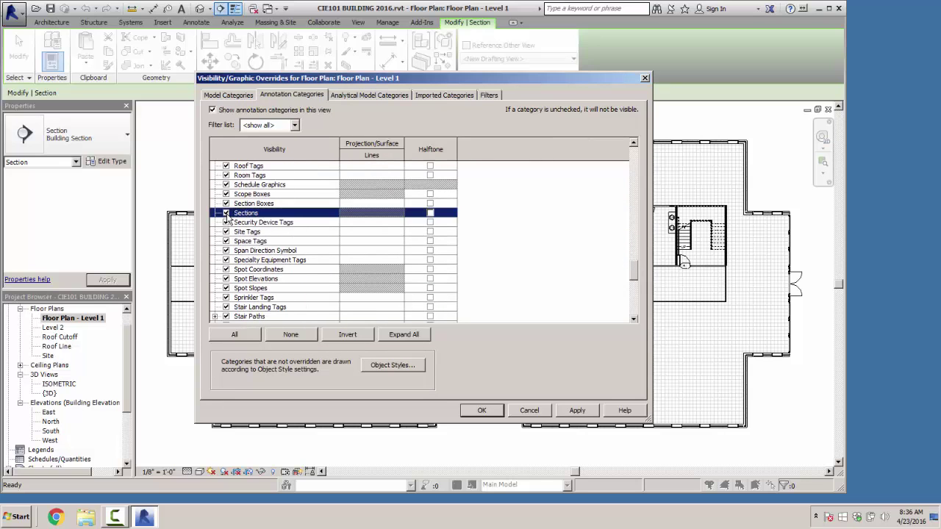
left_click(498, 412)
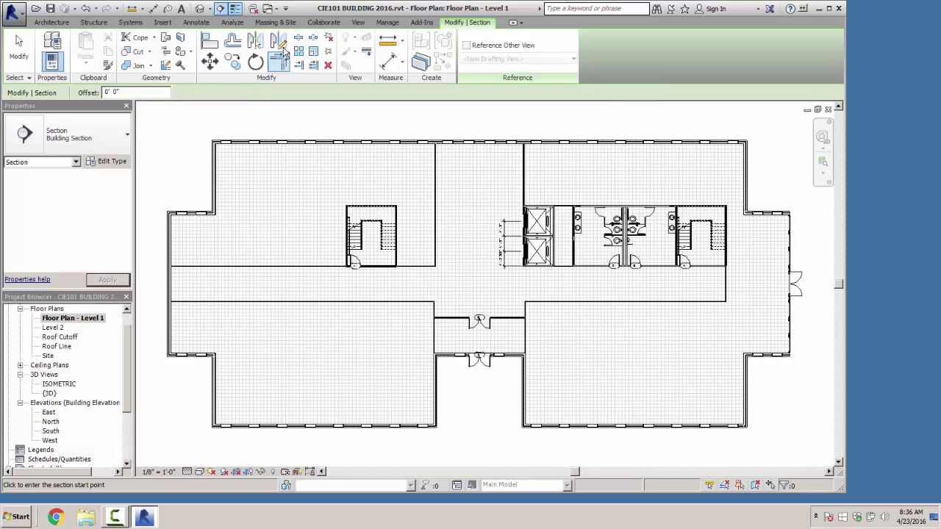
Step: Draw a short horizontal building section through the west exterior wall above the corridor and reduce its view depth
left_click(358, 22)
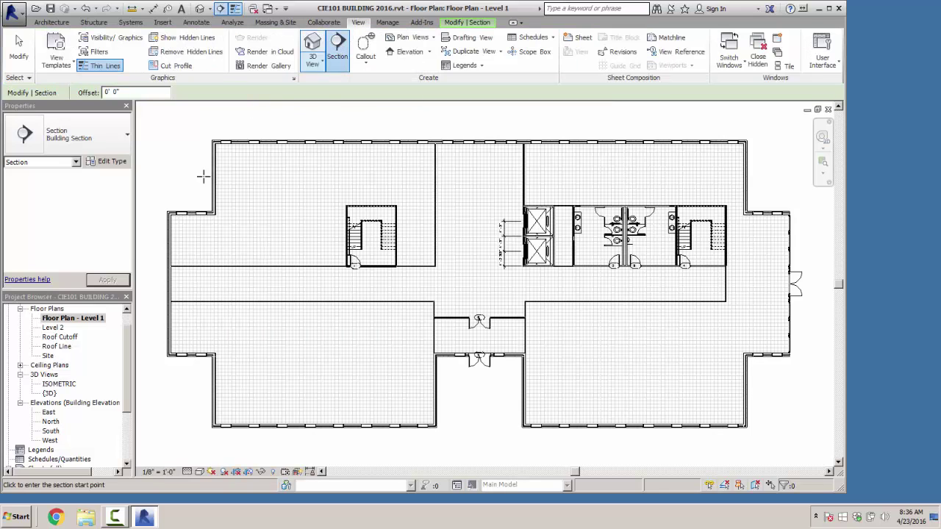
left_click(143, 254)
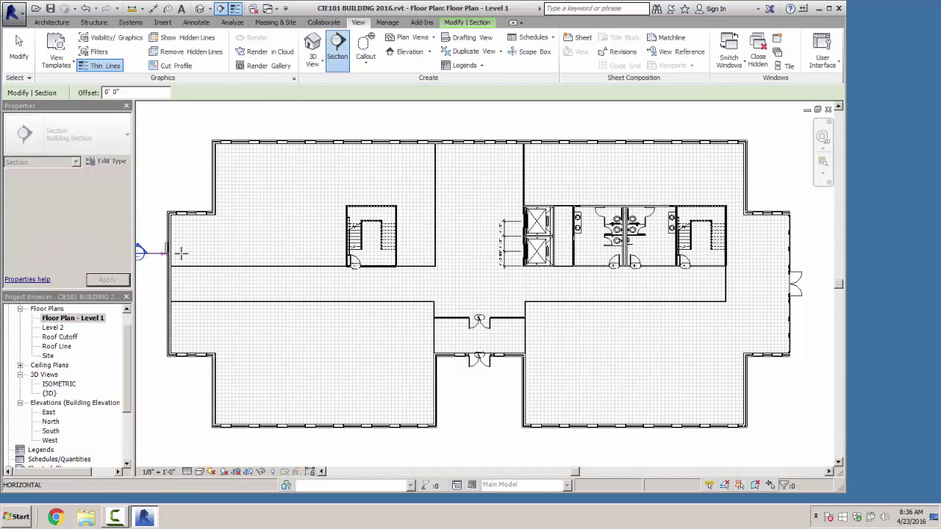
left_click(201, 253)
key("Escape")
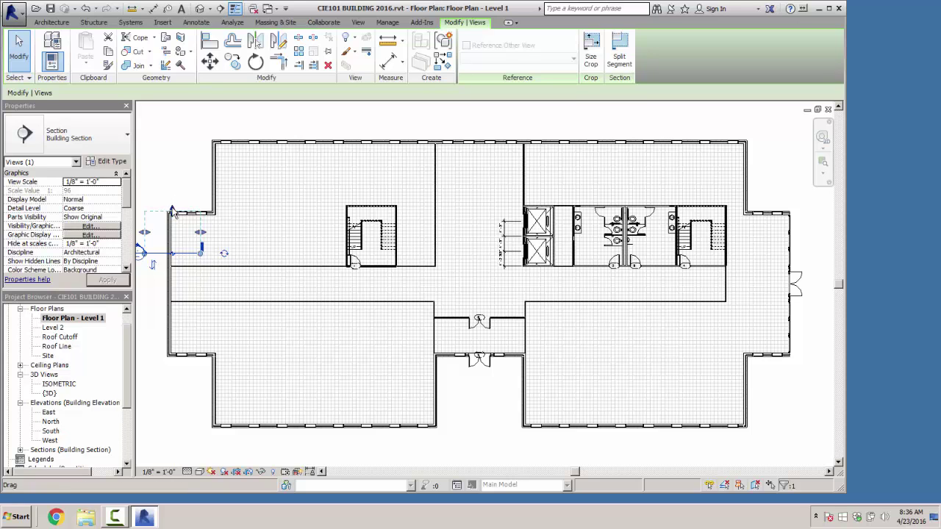
left_click_drag(172, 210, 172, 232)
left_click(167, 194)
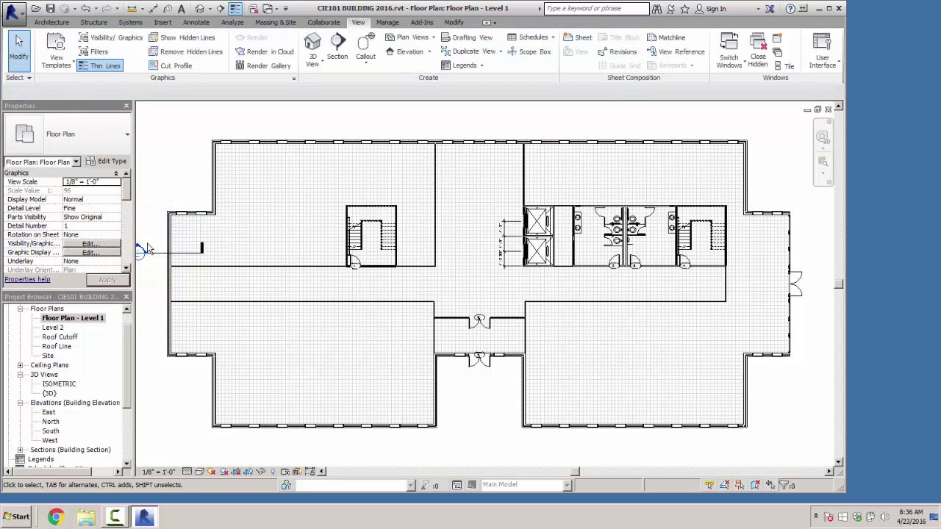
middle_click_drag(188, 212, 258, 205)
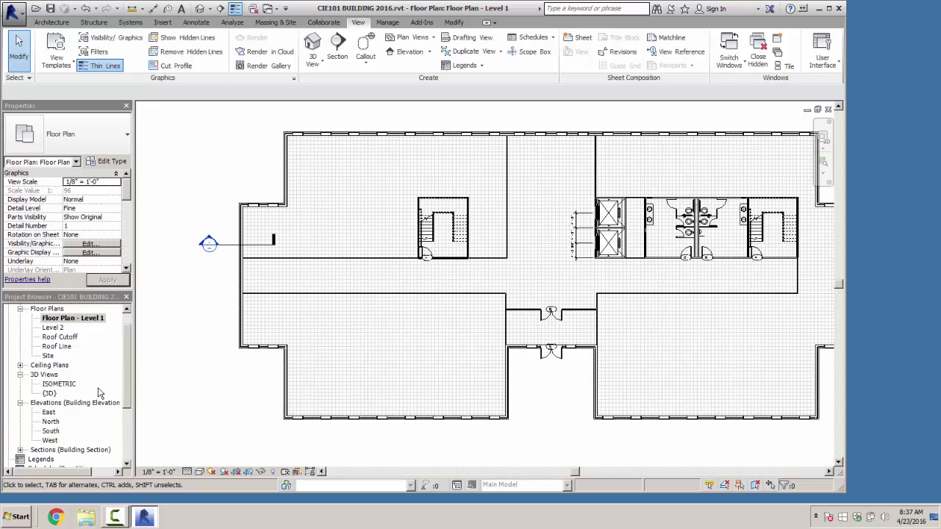
Step: Rename the Section 1 view as EXTERIOR WALL SECTION
scroll(125, 382, "down", 3)
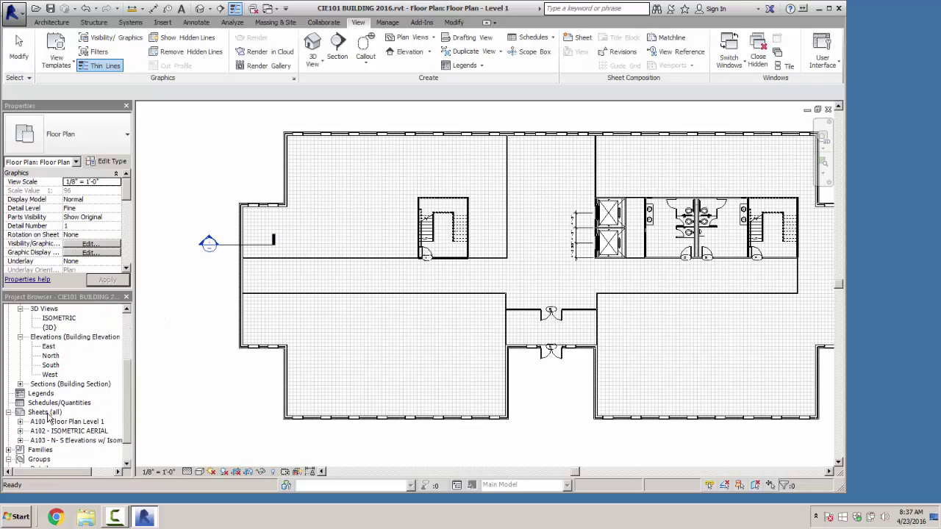
left_click(20, 385)
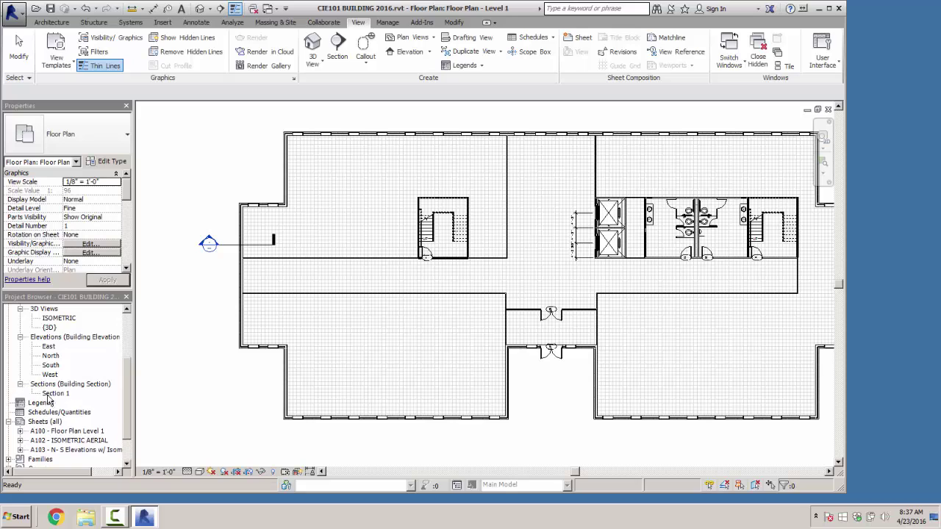
left_click(54, 394)
right_click(55, 398)
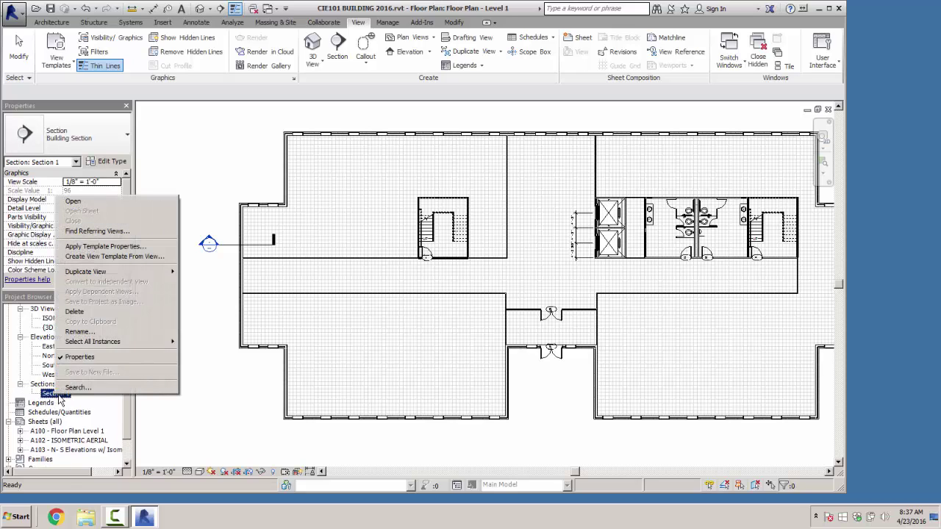
left_click(81, 336)
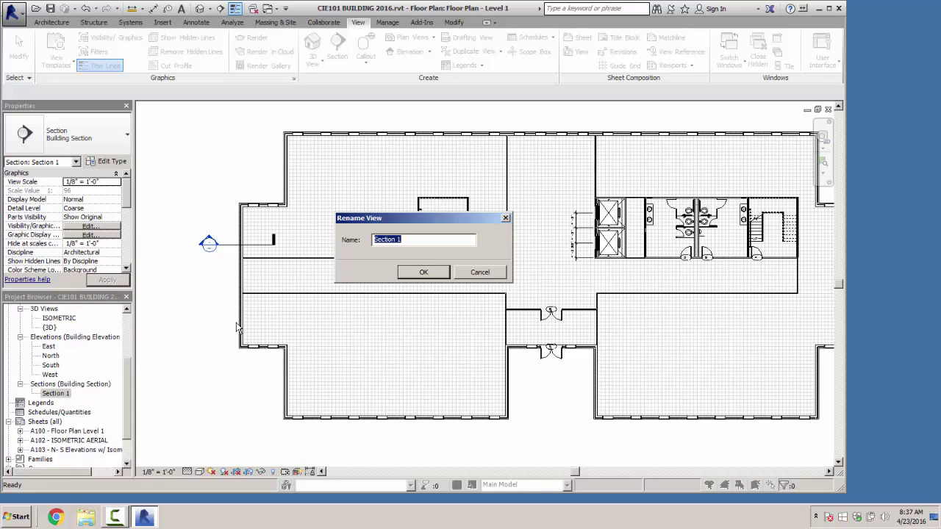
type("t")
left_click(422, 272)
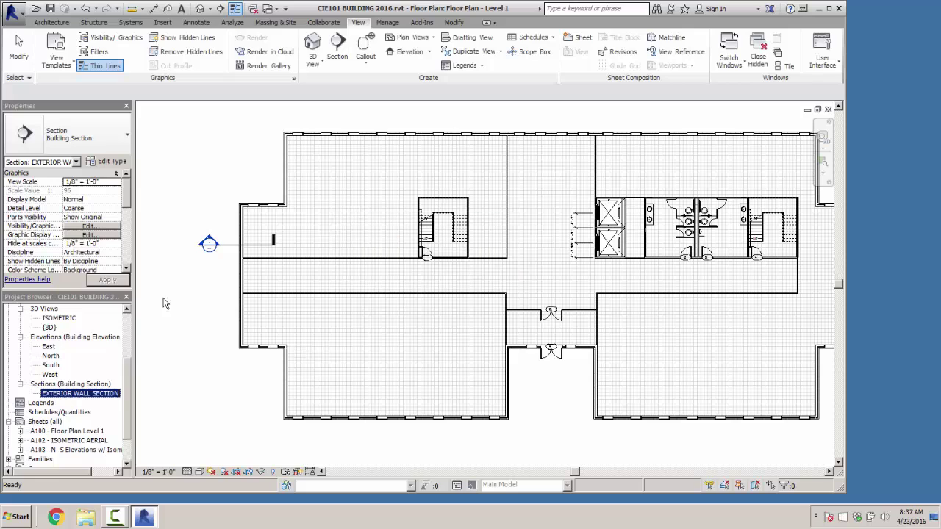
Step: Open the exterior wall section from its marker in the plan and set its view scale to 1 1/2" = 1'-0"
double_click(209, 245)
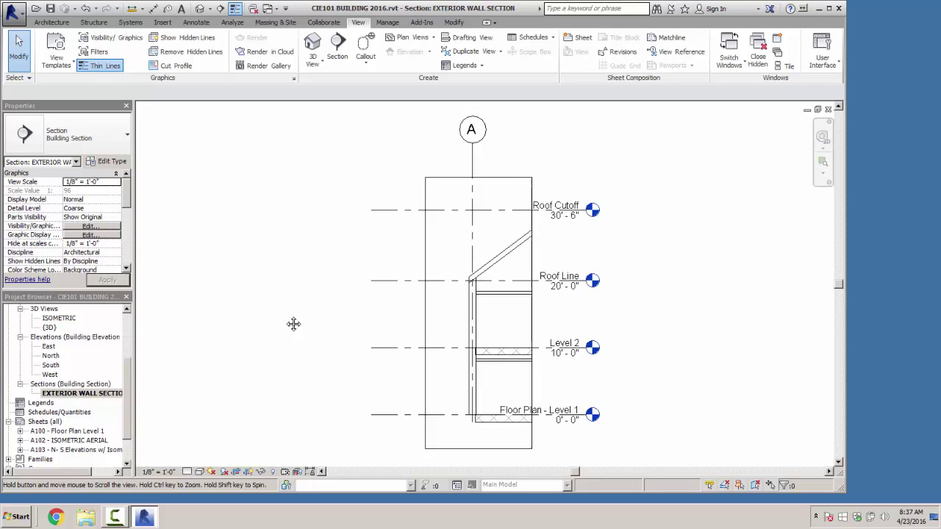
middle_click_drag(293, 324, 221, 287)
scroll(403, 383, "up", 3)
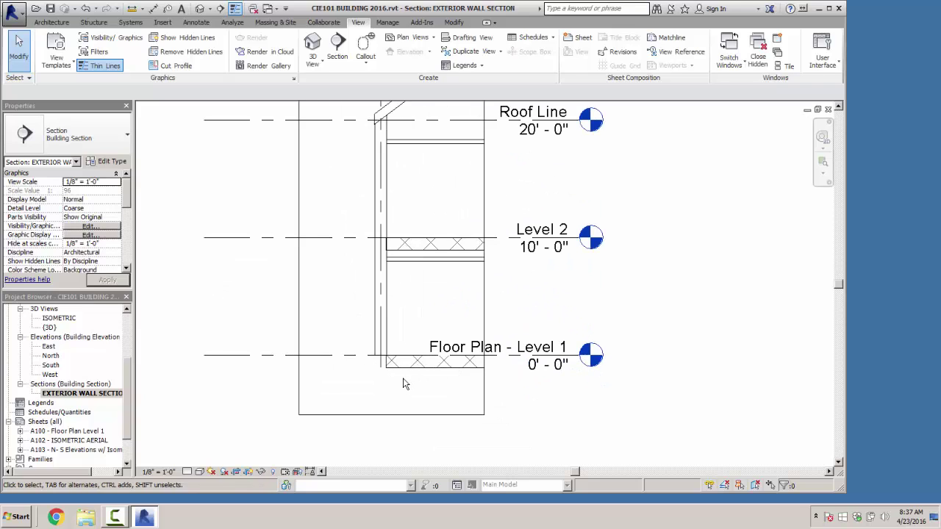
left_click(110, 181)
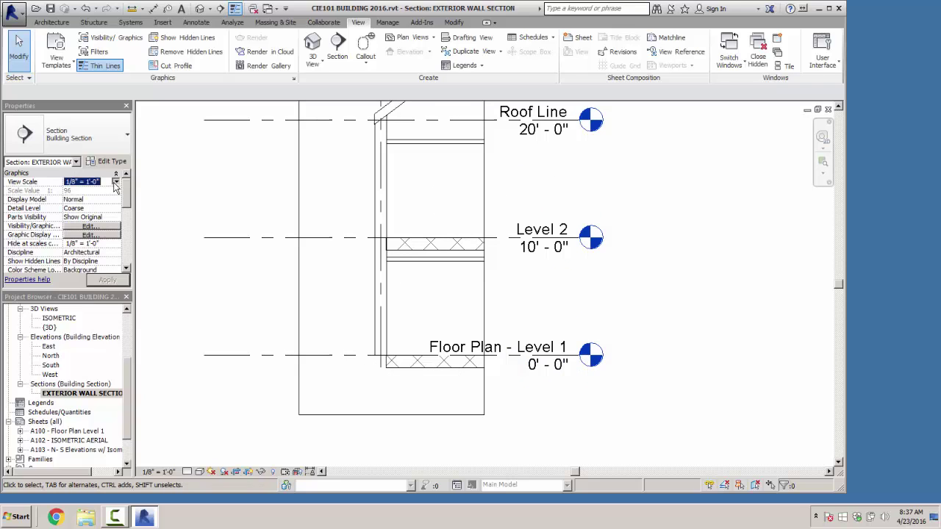
left_click(115, 182)
left_click_drag(118, 221, 118, 212)
left_click(84, 191)
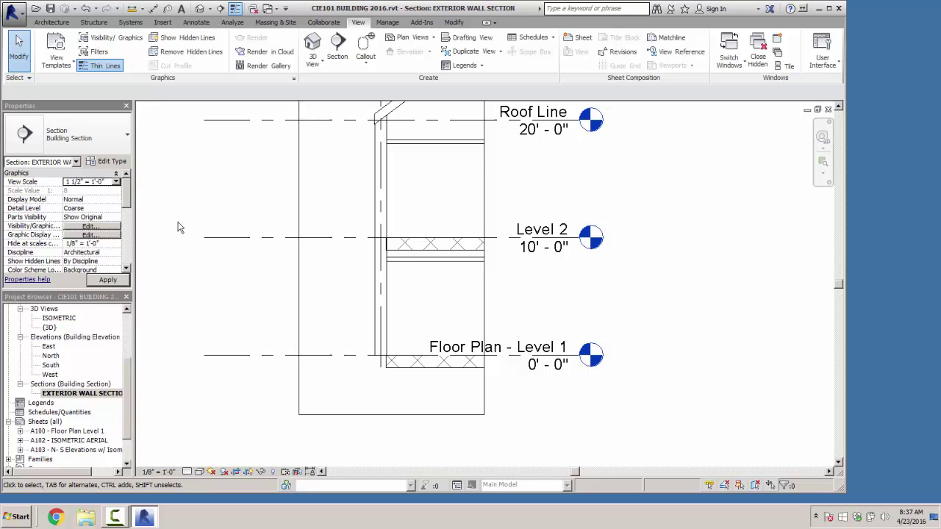
Step: Set the exterior wall section view's detail level to Fine
scroll(494, 237, "up", 2)
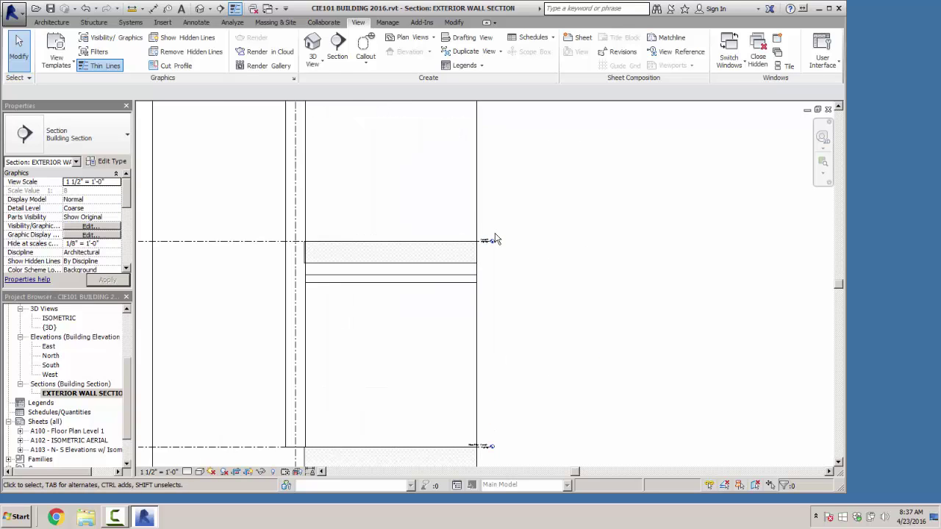
scroll(498, 243, "up", 1)
scroll(493, 246, "down", 4)
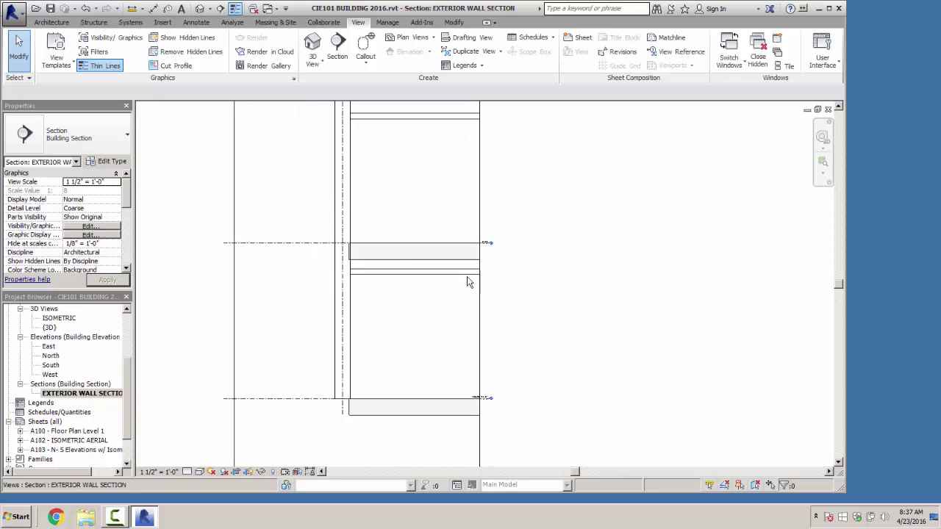
scroll(441, 296, "up", 1)
middle_click_drag(460, 291, 513, 215)
middle_click_drag(428, 309, 488, 240)
scroll(454, 270, "up", 2)
scroll(474, 257, "up", 2)
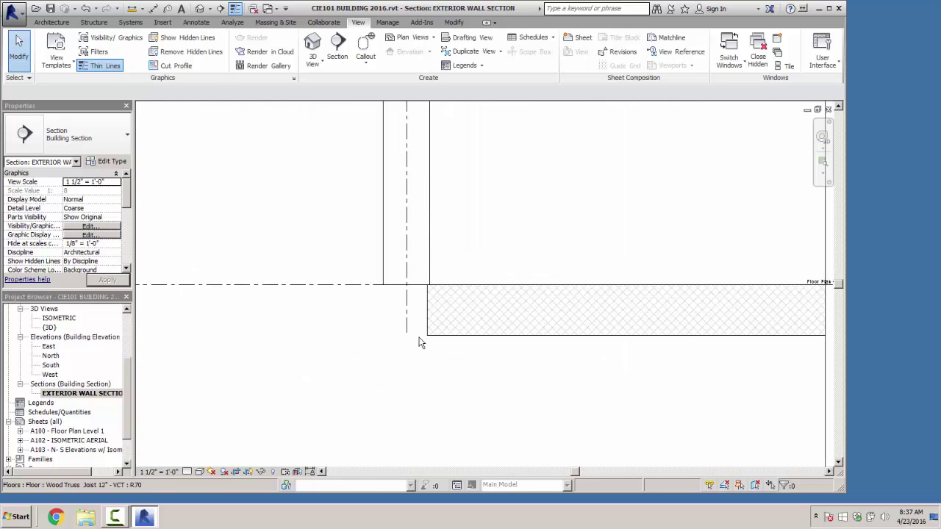
left_click(187, 471)
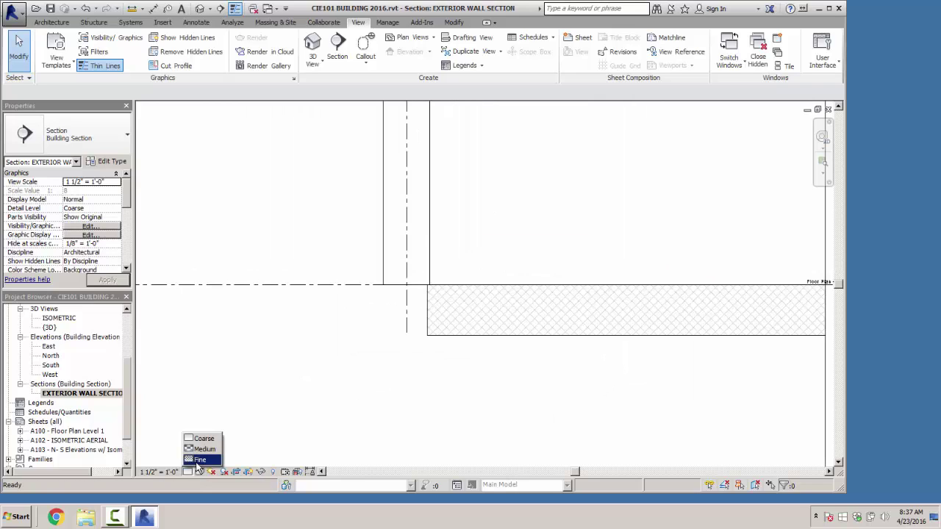
left_click(202, 462)
scroll(463, 234, "up", 2)
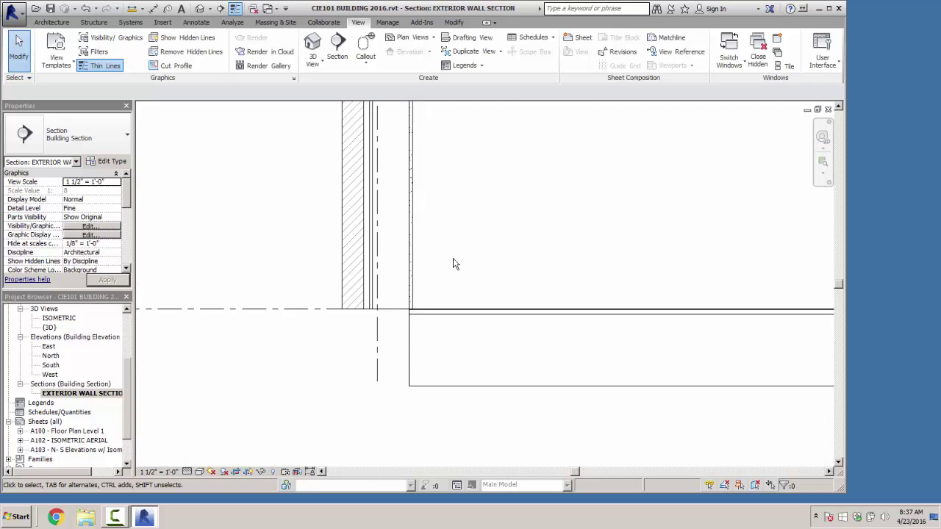
left_click(379, 312)
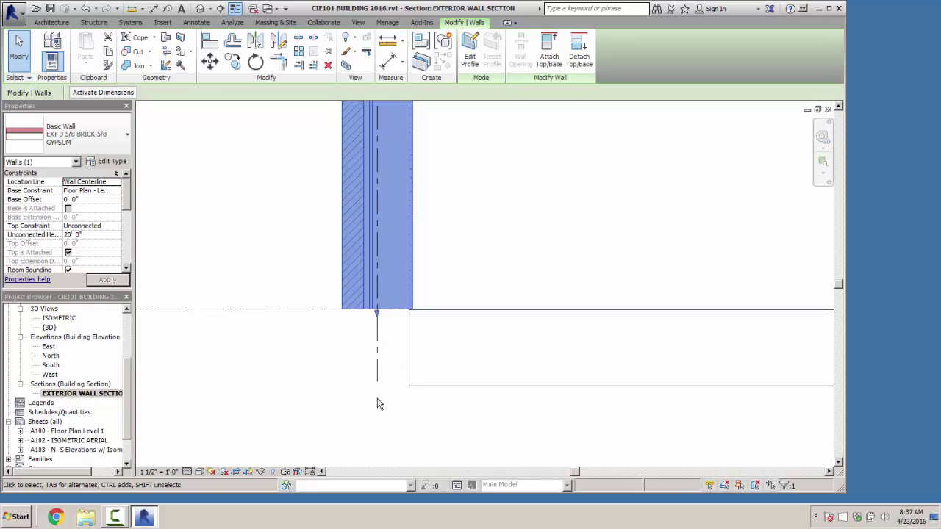
left_click(355, 335)
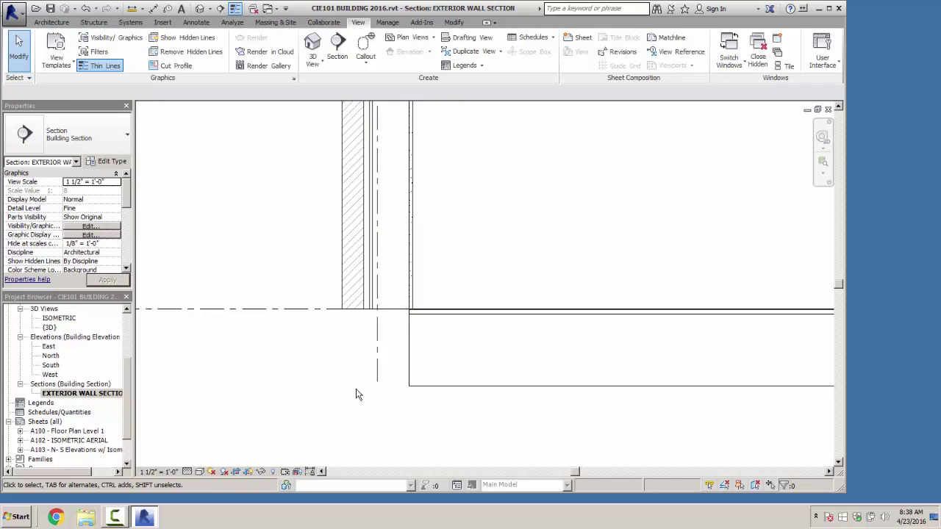
Step: Open the layer assembly of the exterior brick wall's type and show its preview
left_click(368, 265)
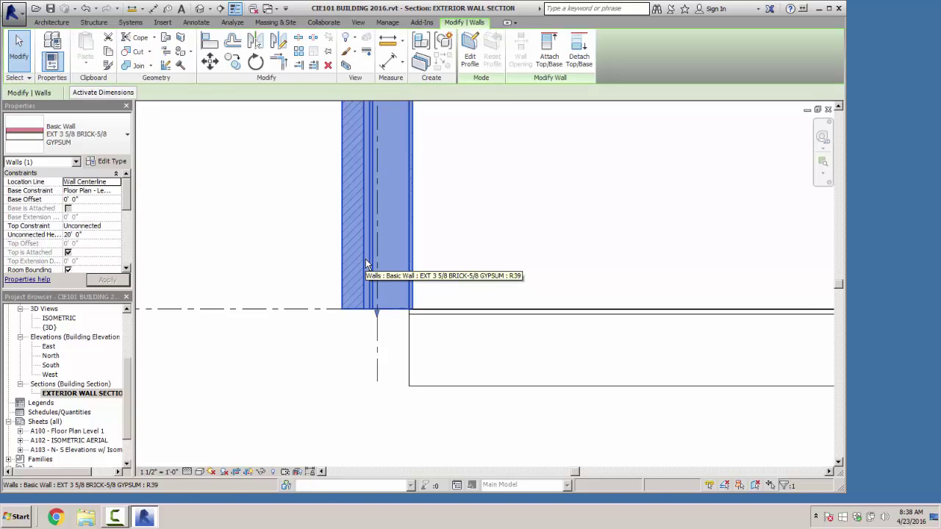
left_click(104, 163)
mouse_move(242, 256)
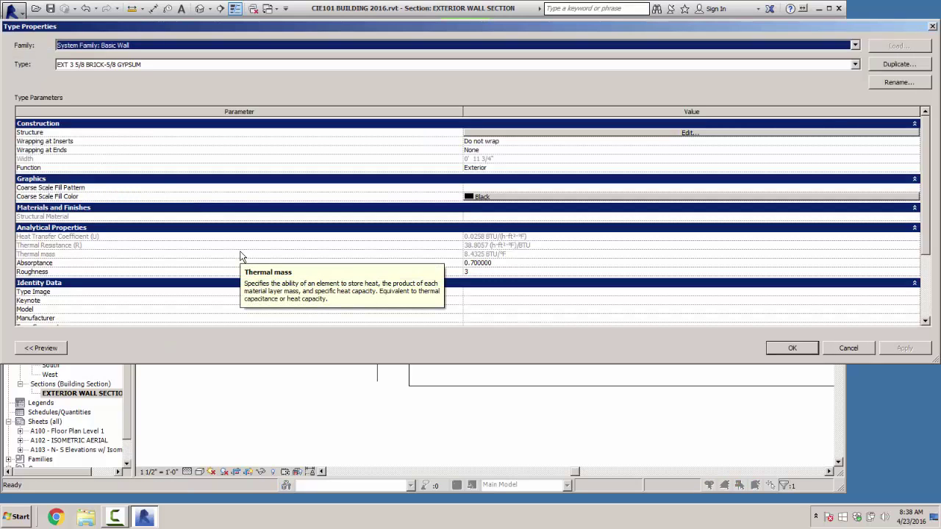
left_click(687, 132)
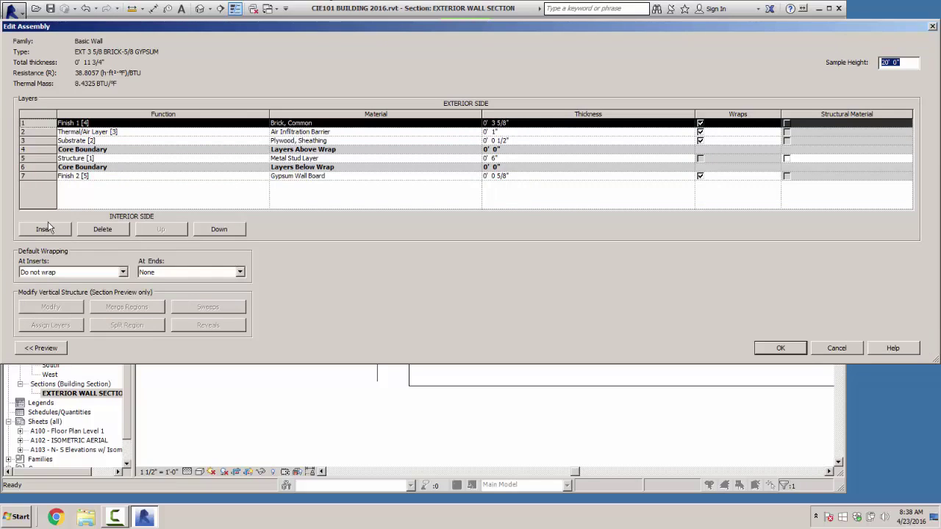
left_click_drag(442, 26, 514, 28)
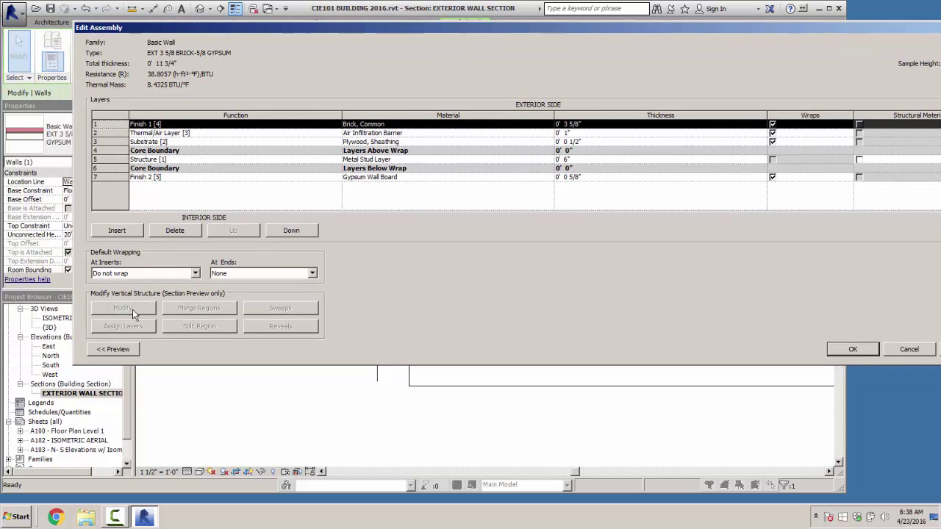
left_click(115, 349)
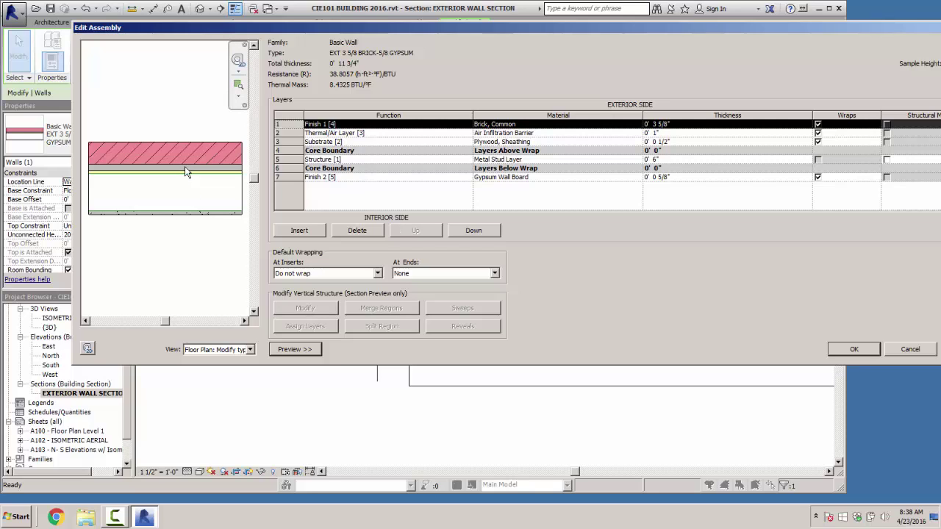
Step: Switch the assembly preview to the section view and show the base of the wall's layers up close
left_click(250, 349)
left_click(234, 372)
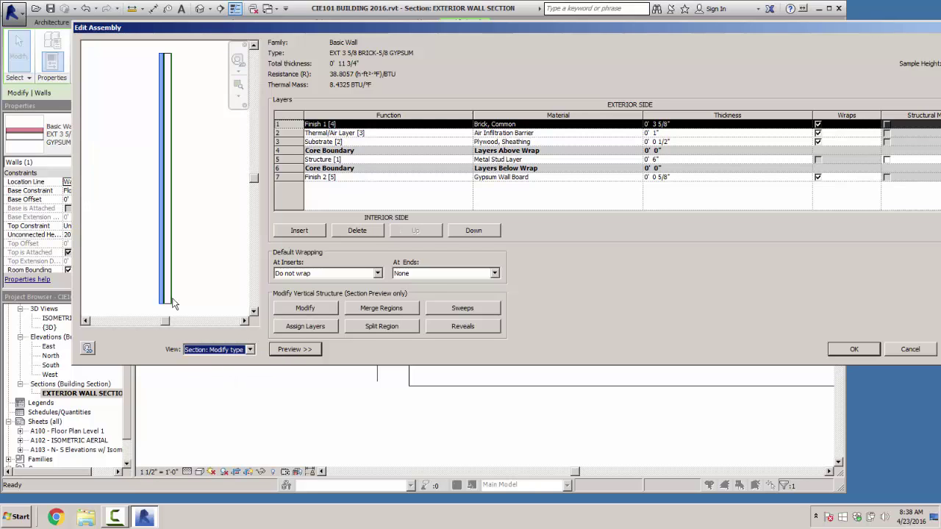
key("Up")
left_click(250, 349)
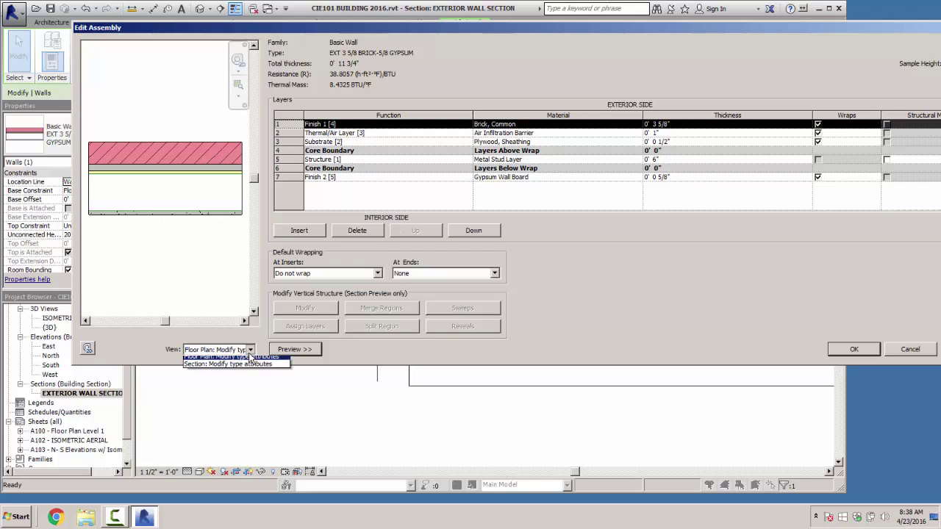
left_click(234, 372)
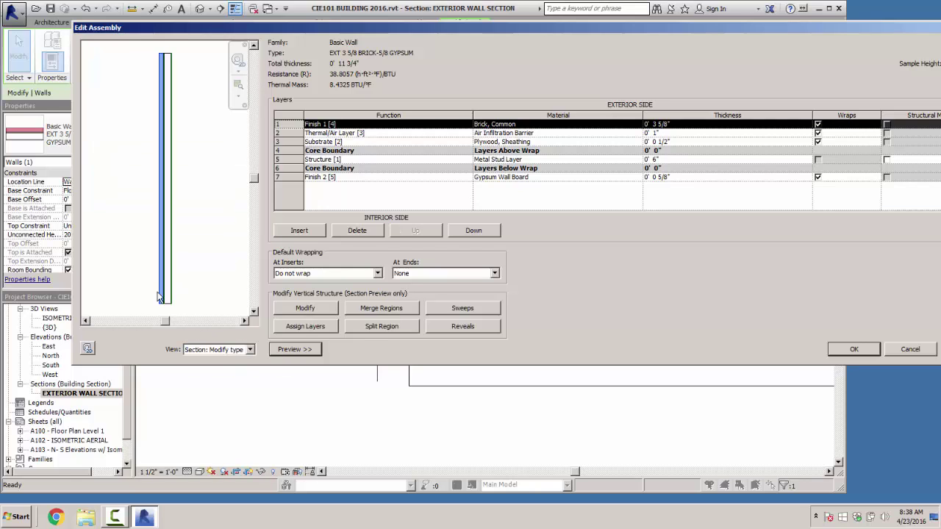
scroll(160, 297, "up", 3)
scroll(183, 243, "up", 4)
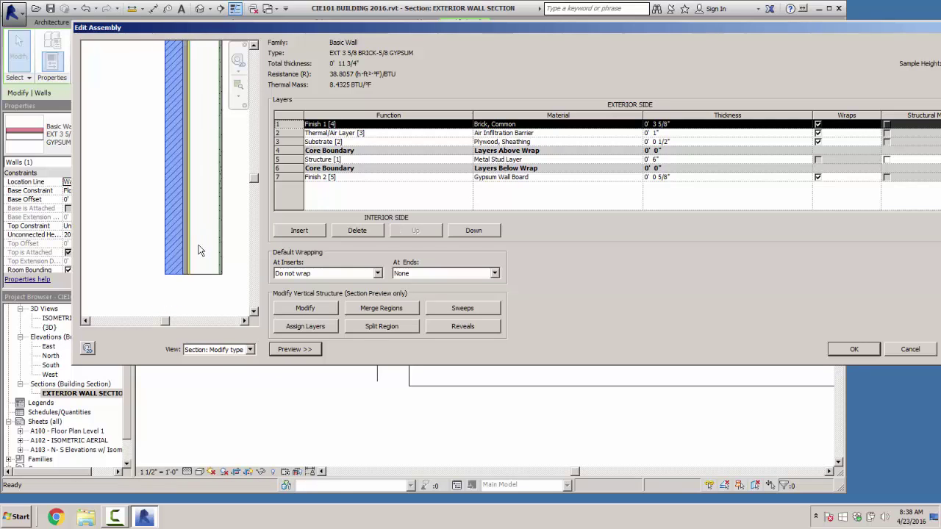
middle_click_drag(164, 251, 158, 222)
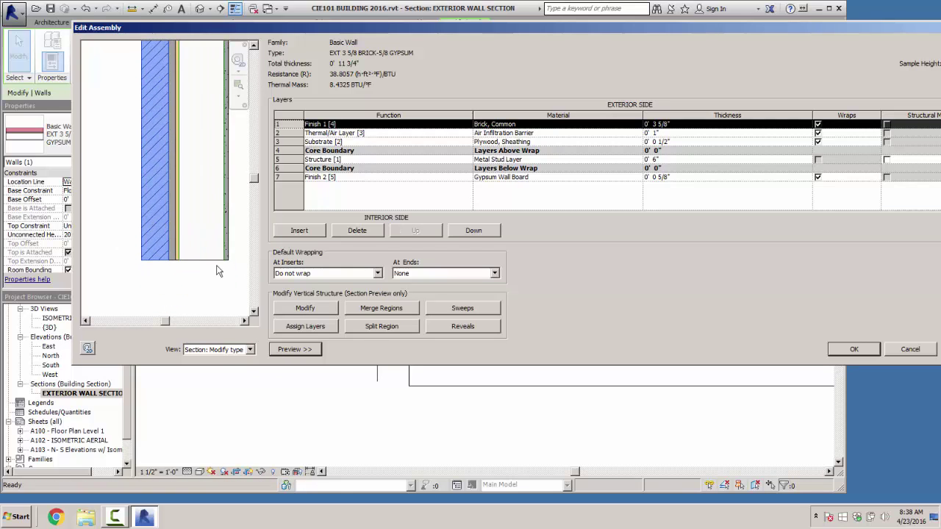
Step: Unlock the bottom edge of the brick layer so it can be extended, and apply the change to the wall type
left_click(305, 308)
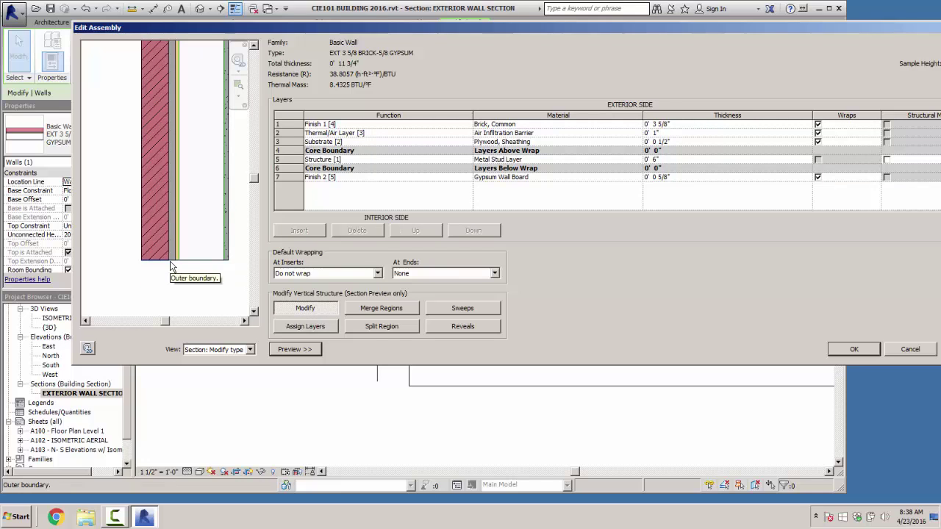
left_click(203, 259)
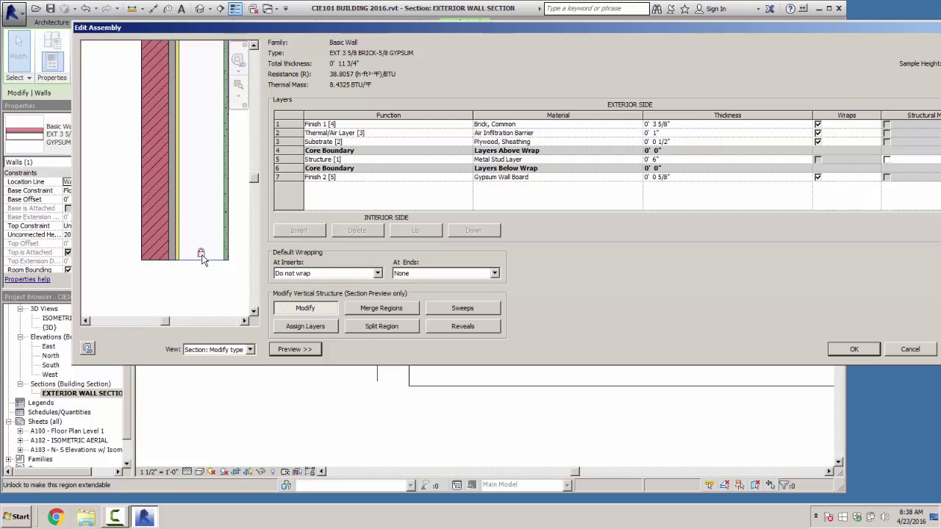
left_click(206, 289)
left_click(153, 253)
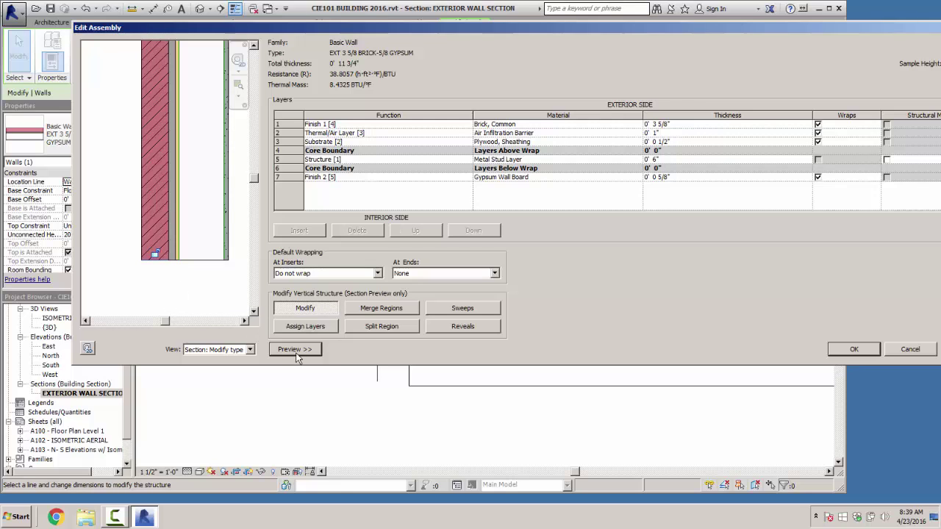
left_click(859, 350)
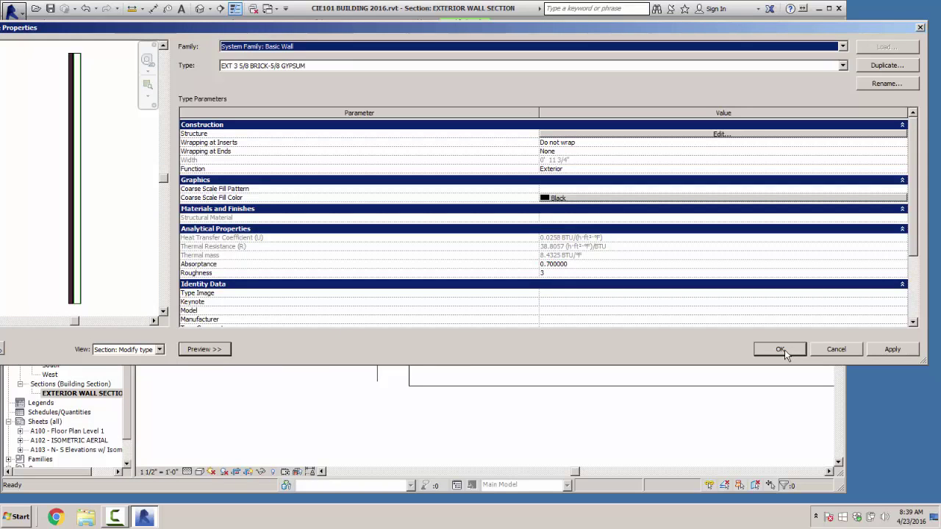
left_click(893, 351)
left_click(780, 351)
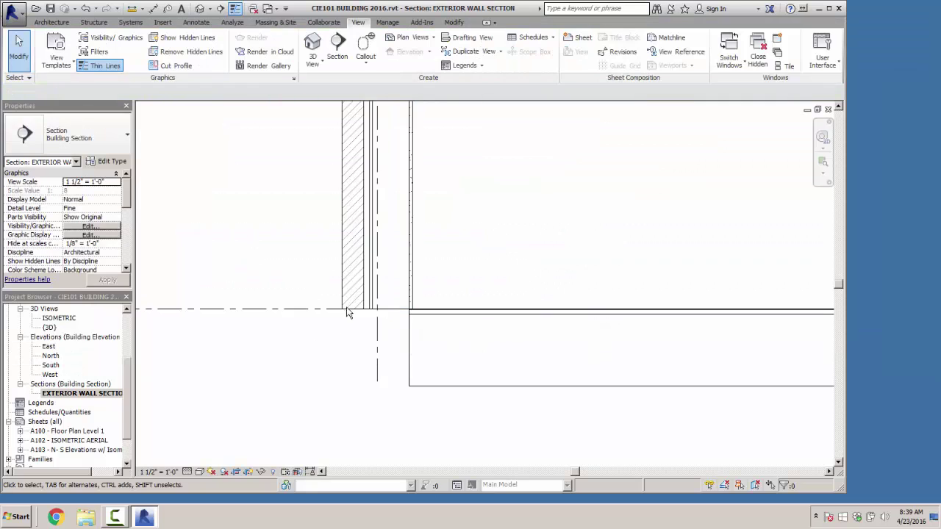
Step: Stretch the brick layer's base down to the underside of the slab and set the wall's base extension distance to -1' 0 3/4"
left_click(360, 293)
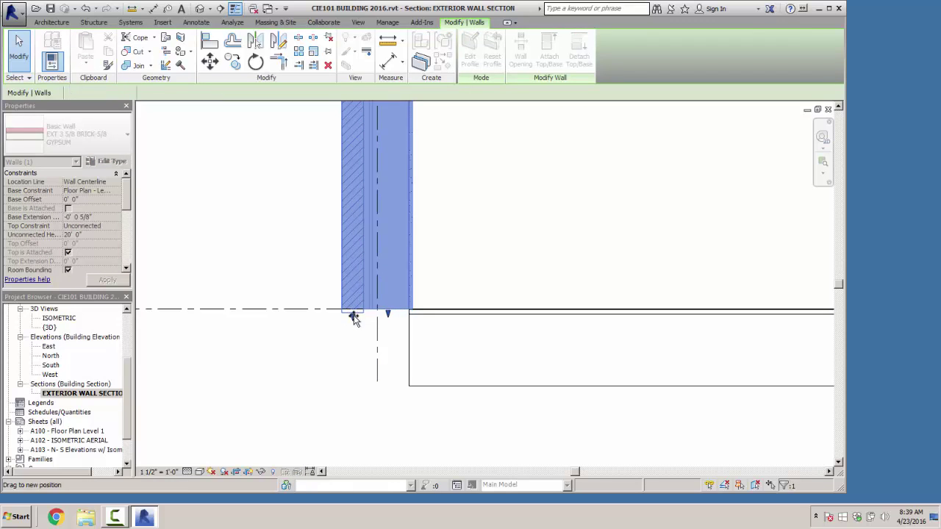
key("Escape")
left_click(353, 320)
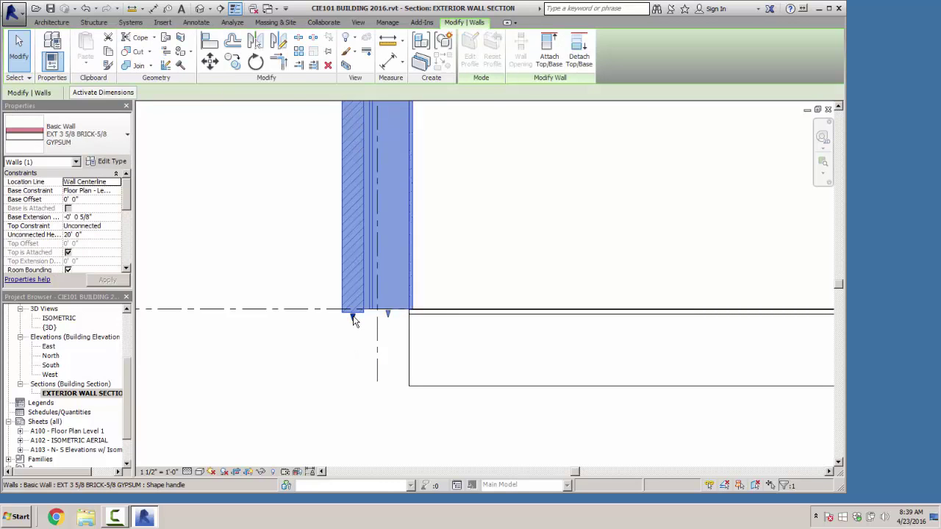
left_click_drag(352, 318, 354, 388)
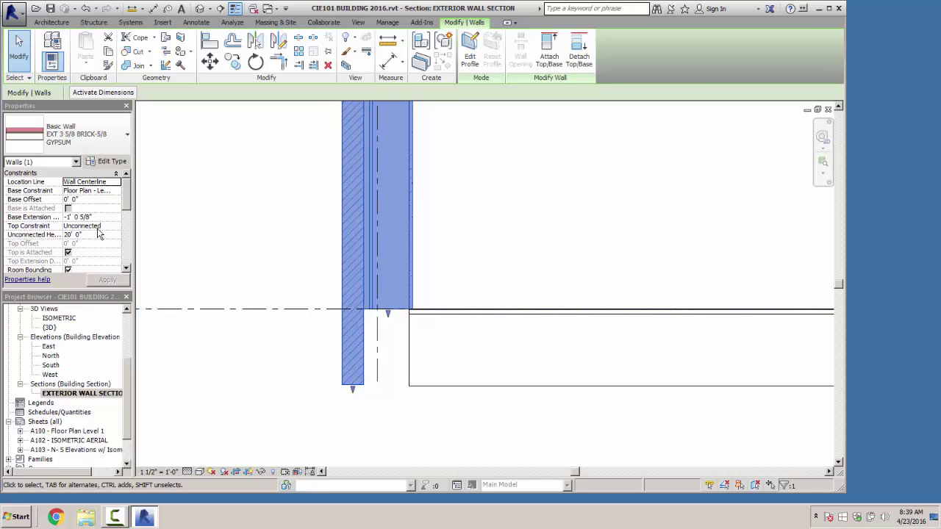
left_click(85, 216)
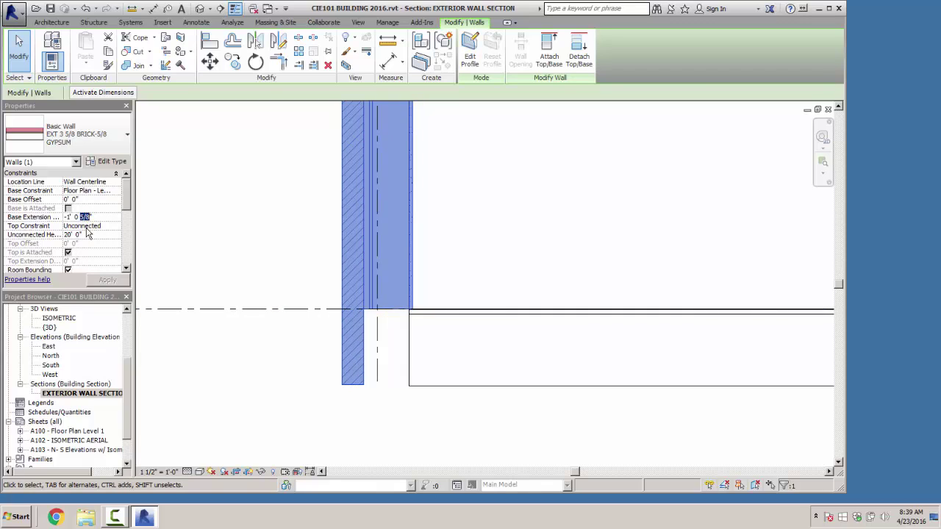
type("3/4")
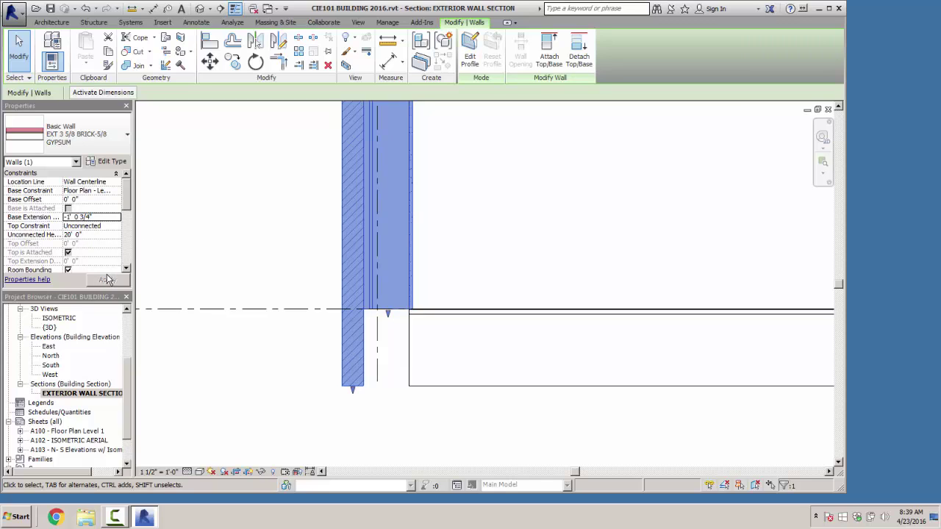
left_click(238, 278)
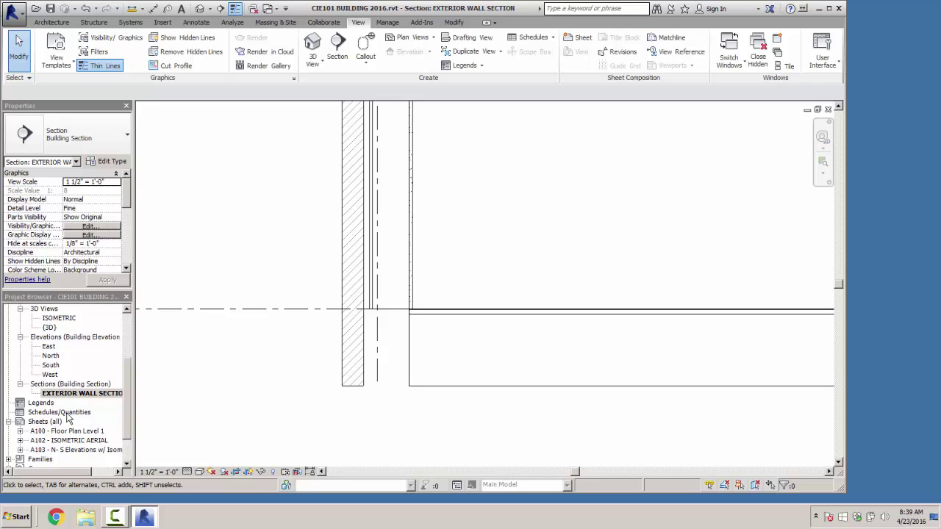
Step: From the Level 1 floor plan, set the base extension distance of all EXT 3 5/8 BRICK-5/8 GYPSUM walls in the entire project to -1' 0 3/4"
scroll(129, 391, "up", 3)
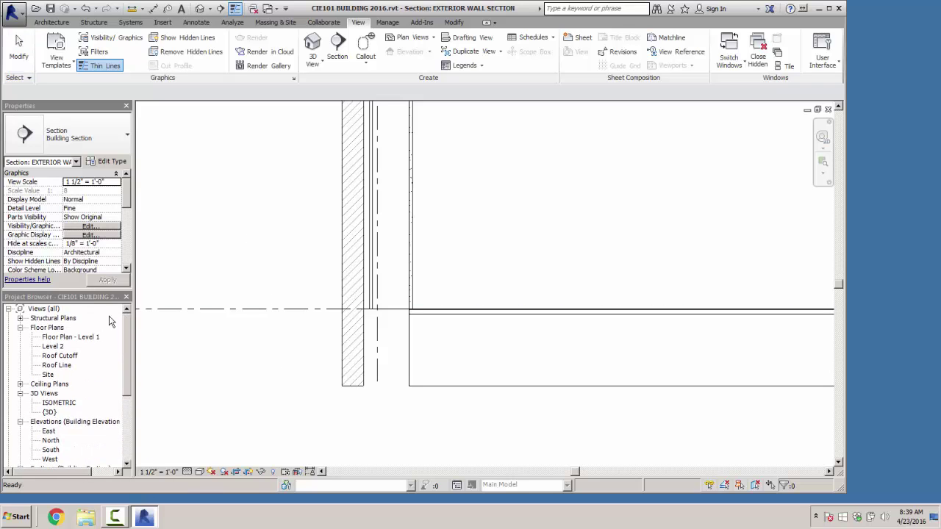
double_click(62, 337)
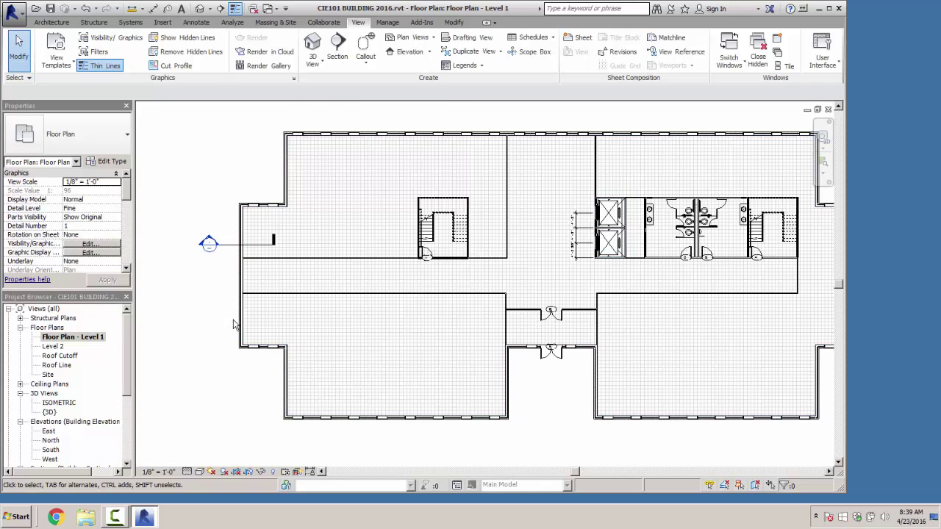
left_click(242, 320)
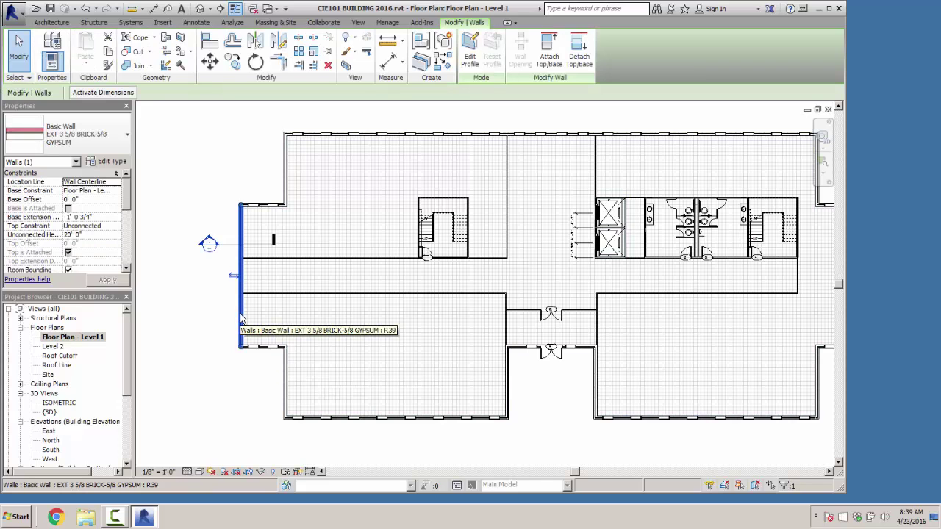
right_click(242, 320)
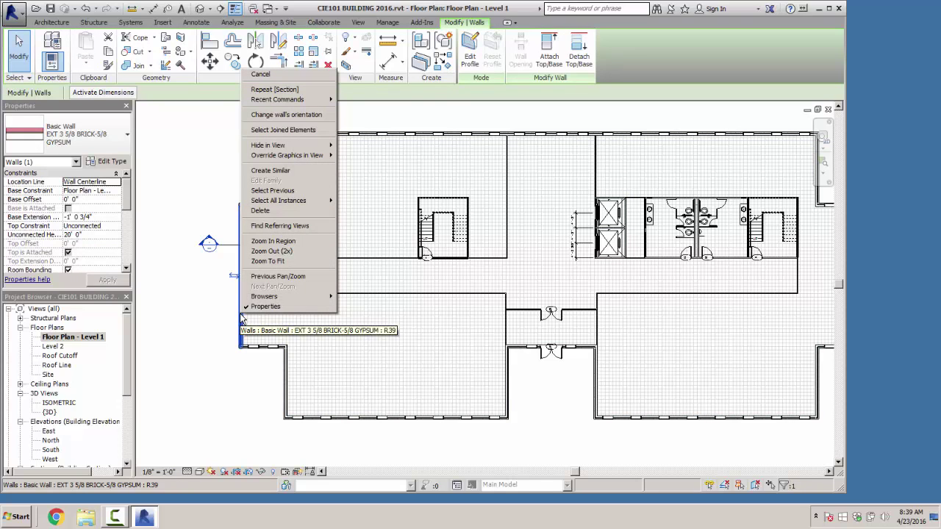
mouse_move(277, 156)
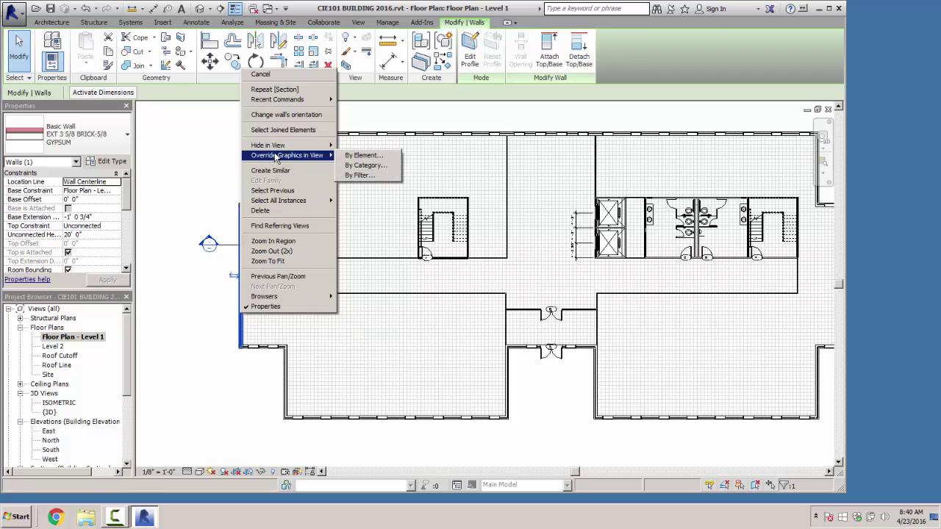
mouse_move(282, 201)
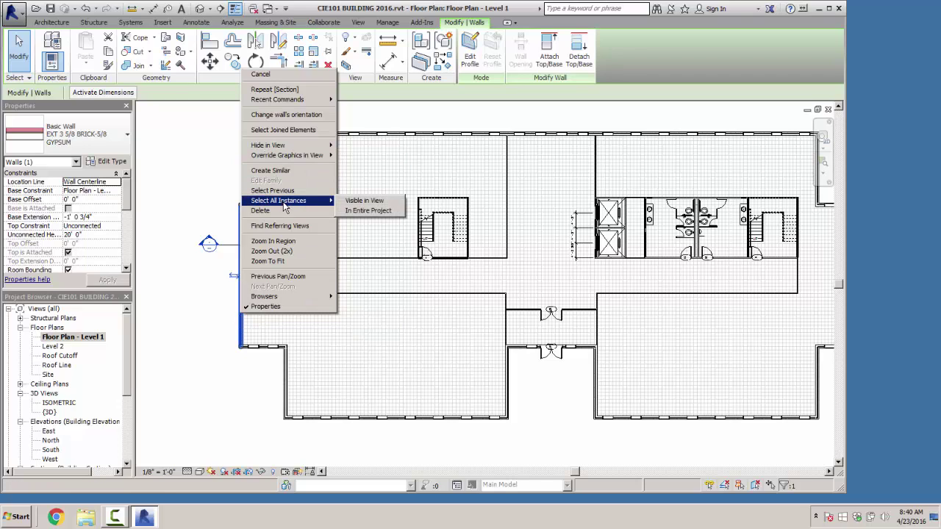
left_click(361, 210)
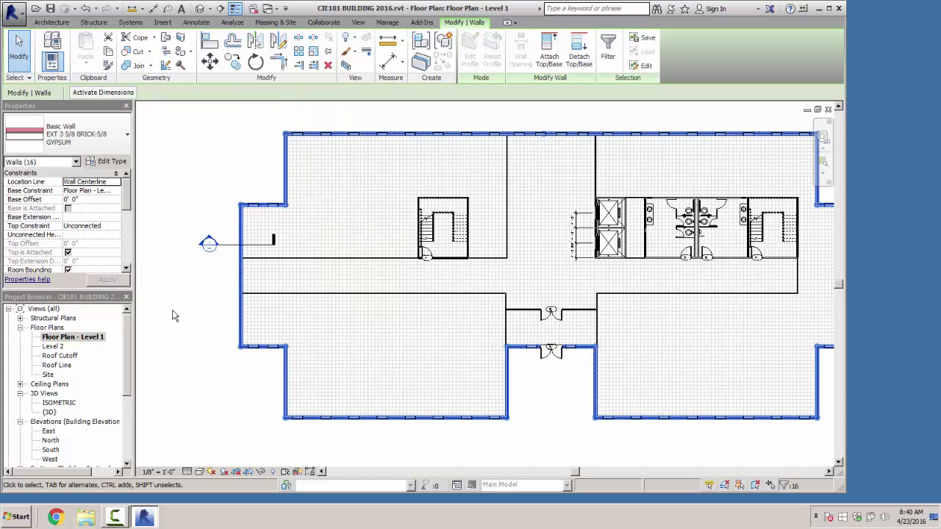
left_click(81, 216)
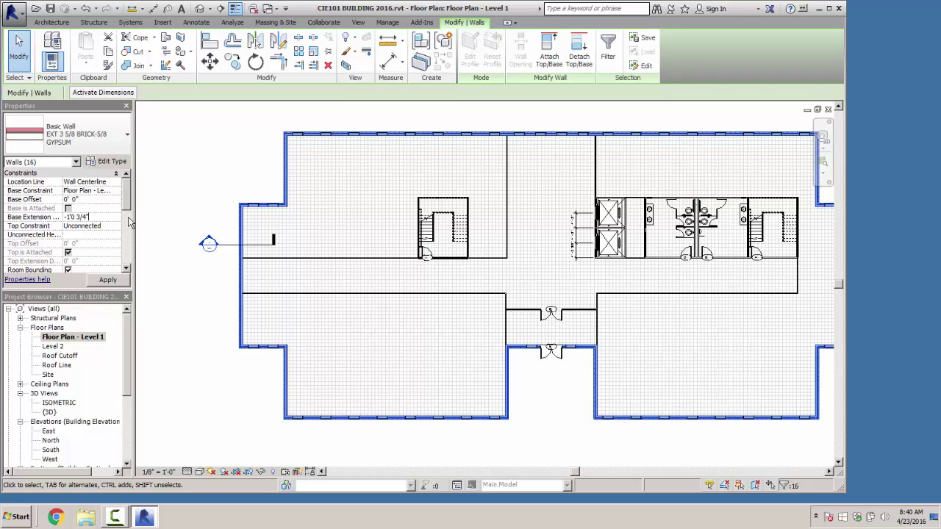
left_click(109, 280)
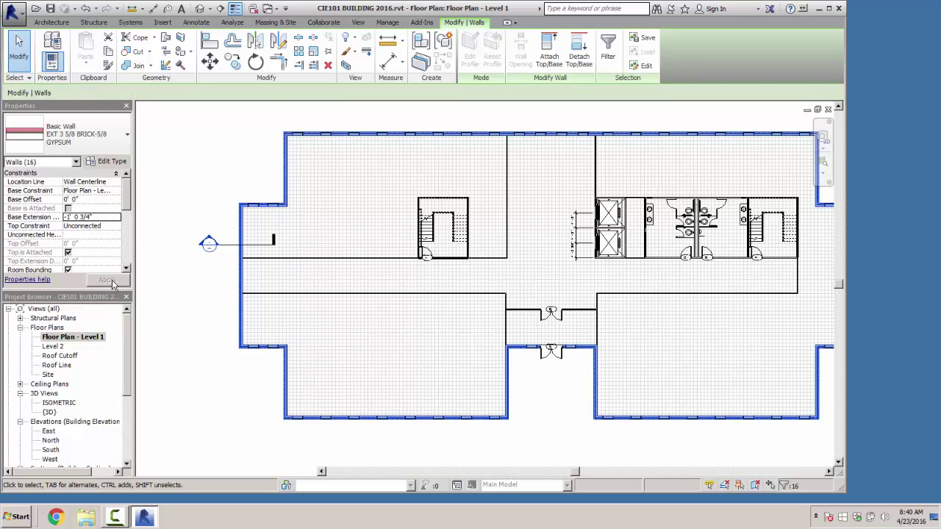
left_click(195, 312)
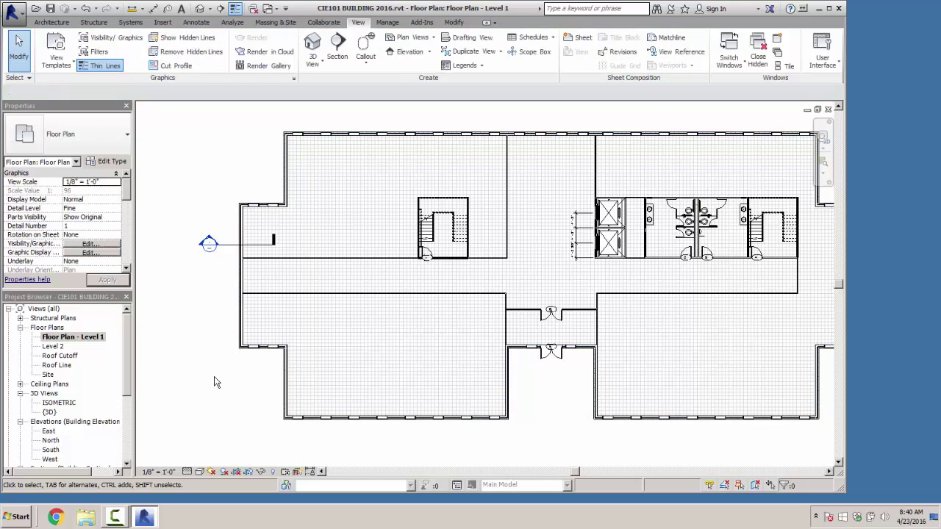
Step: Open the {3D} view and inspect the base of the brick walls where they meet the glass curtain wall
double_click(52, 412)
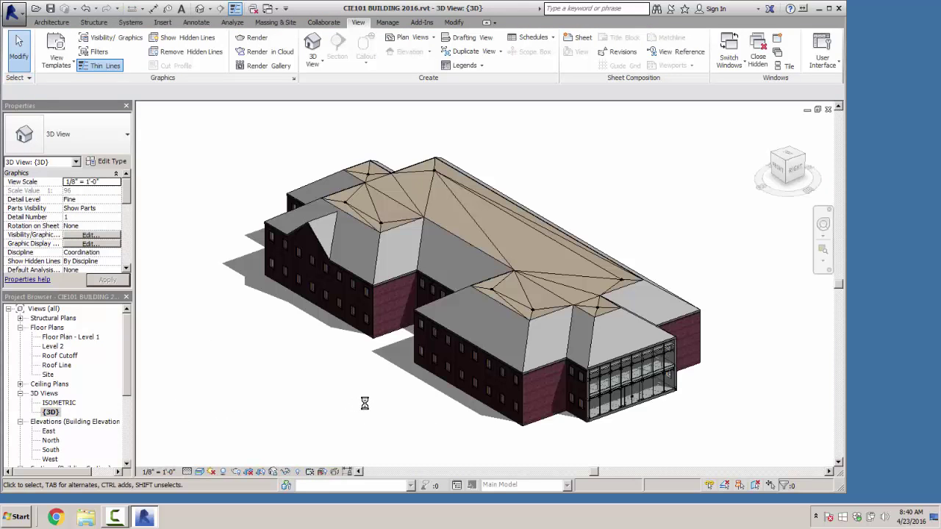
scroll(582, 440, "up", 5)
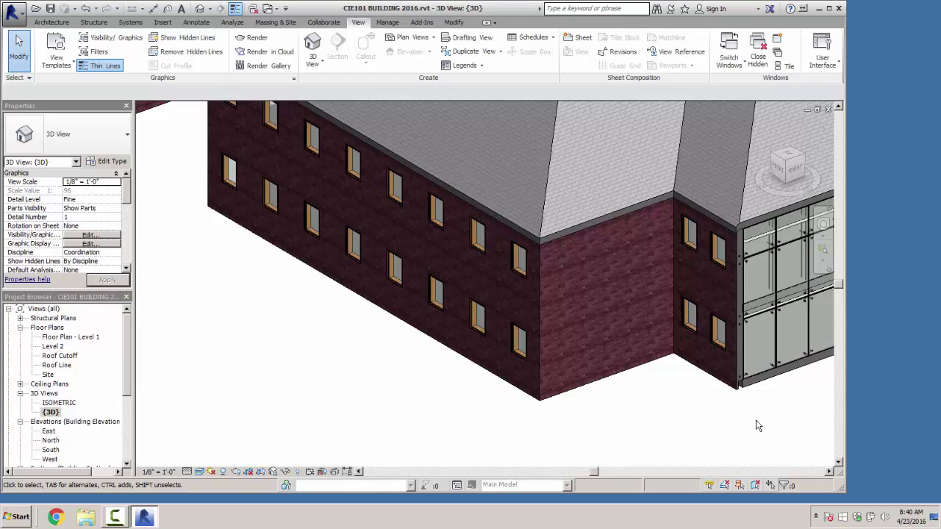
middle_click_drag(755, 419, 755, 420)
scroll(756, 420, "up", 3)
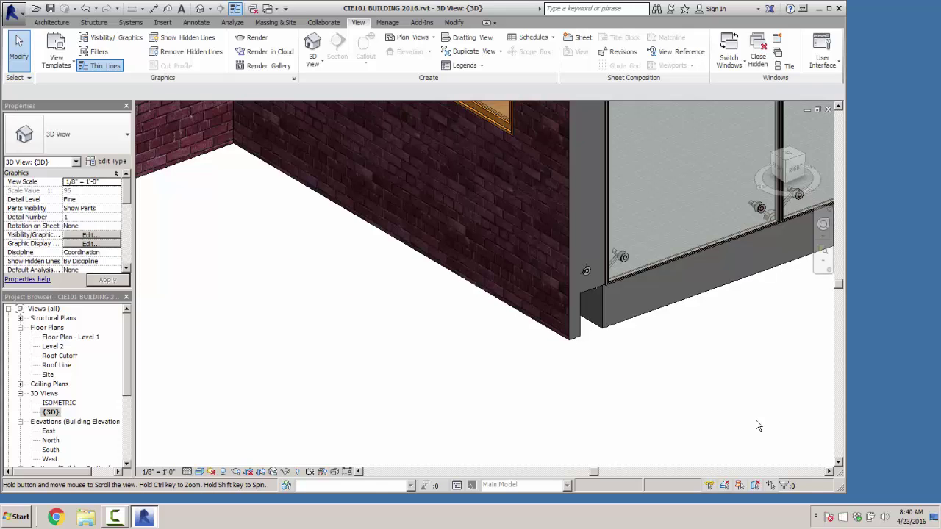
scroll(756, 420, "right", 1)
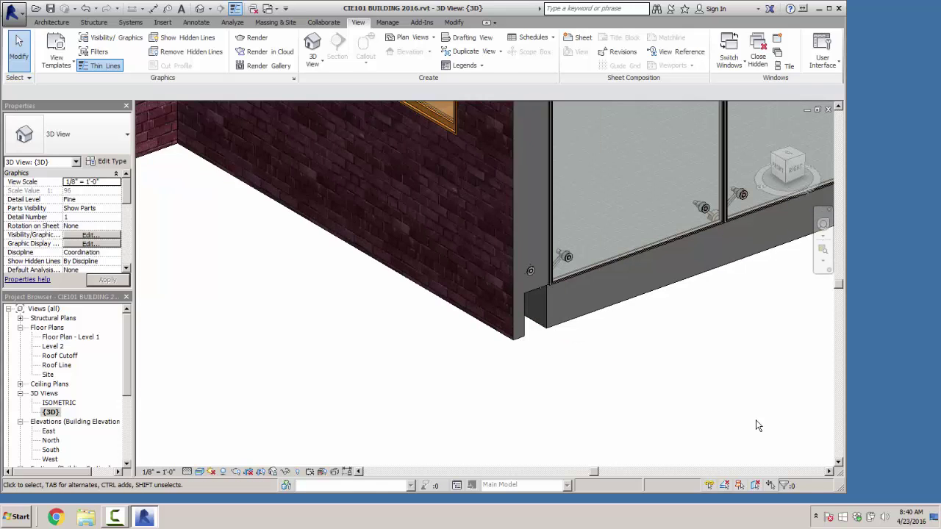
Step: Switch from the 3D view to the Level 1 floor plan and open the floor slab's boundary for editing
scroll(756, 425, "right", 1)
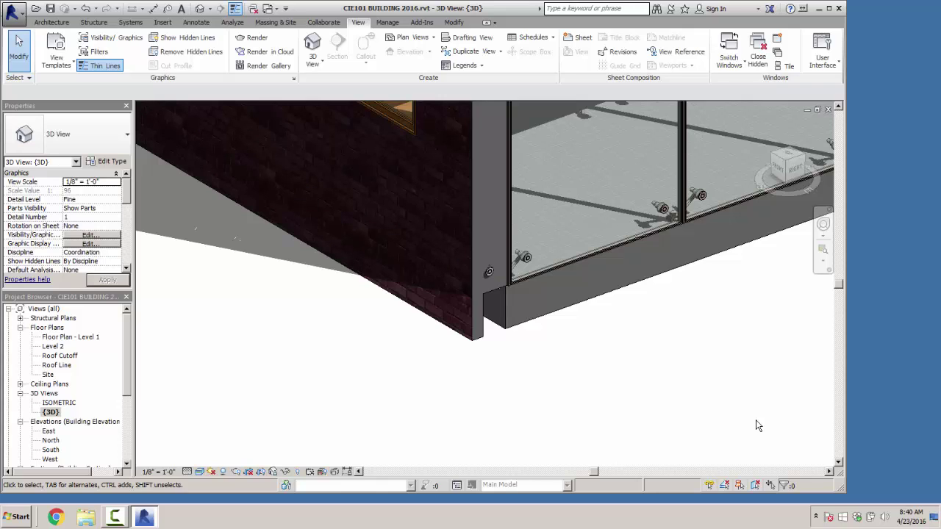
key("ctrl+Tab")
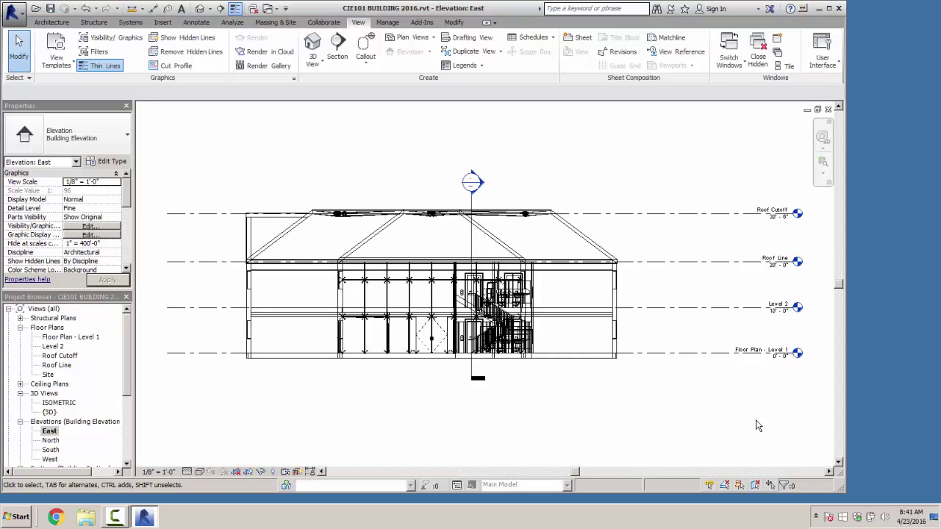
key("ctrl+Tab")
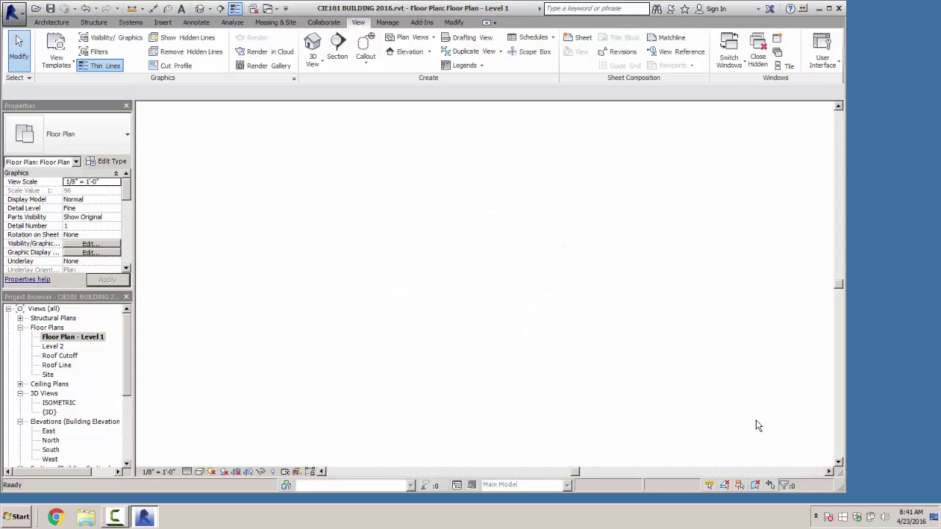
key("Tab")
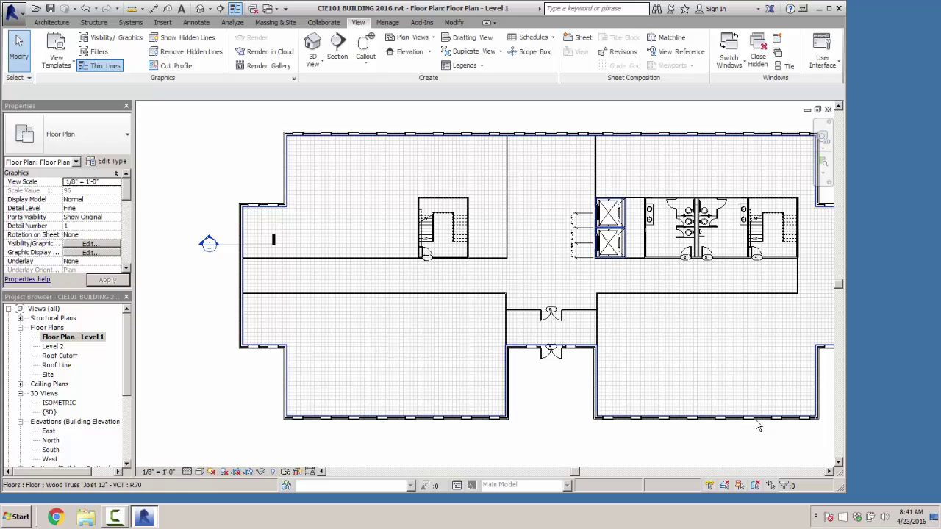
left_click(758, 425)
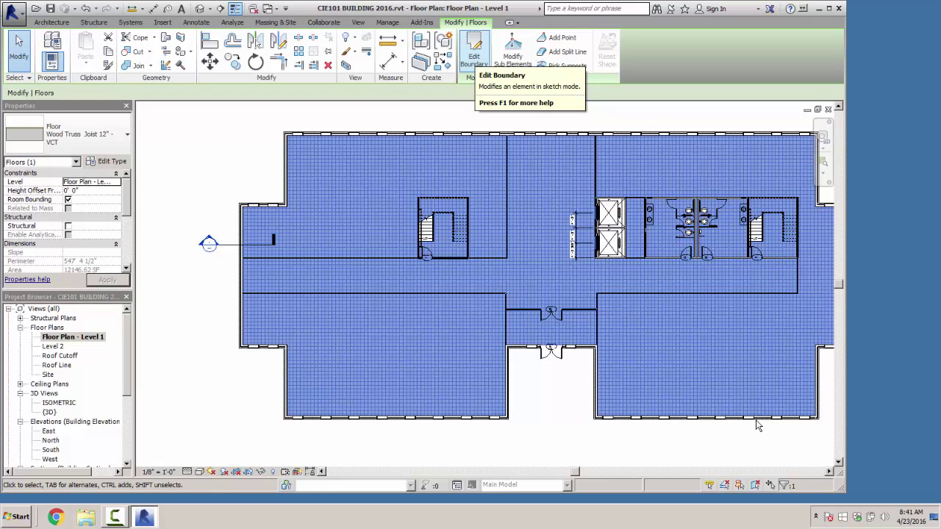
double_click(757, 425)
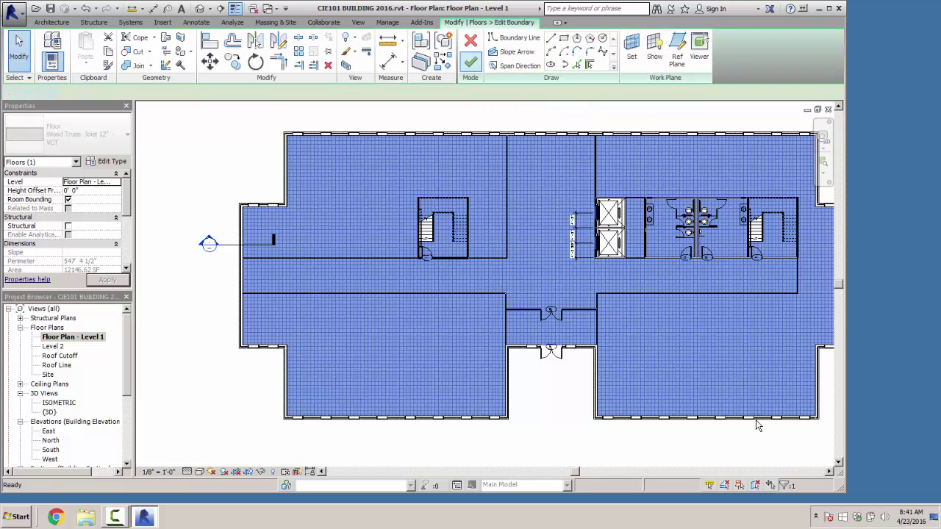
Step: Move the west wing's west and north floor boundary lines outward to the wall layer line just behind the brick
scroll(755, 420, "up", 8)
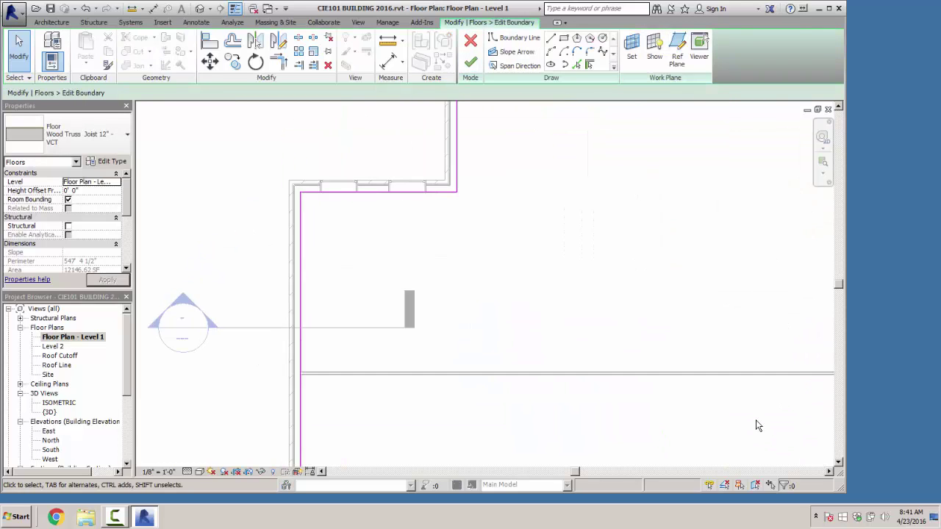
scroll(755, 421, "up", 2)
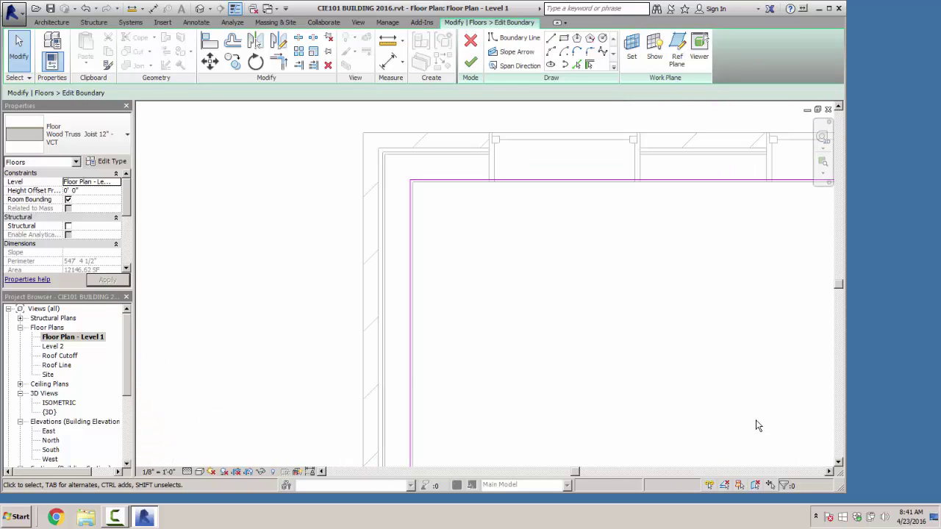
left_click(410, 194)
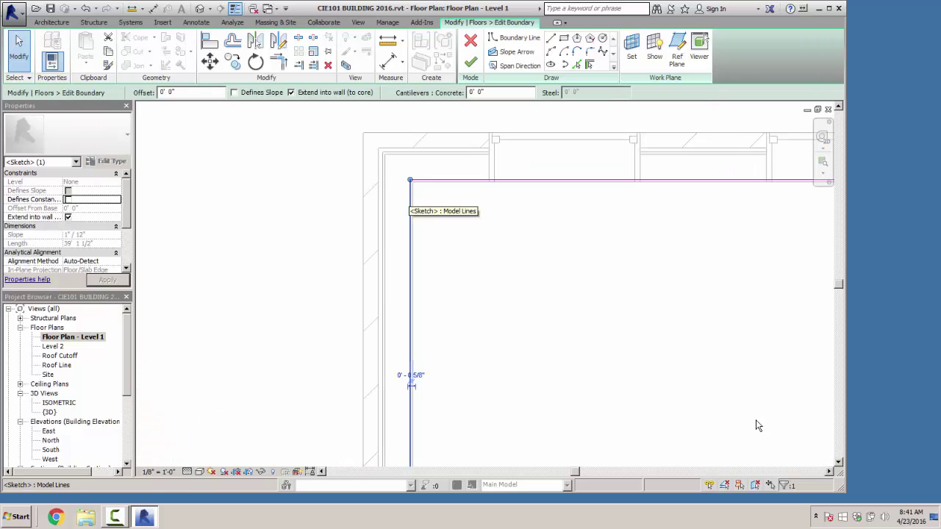
left_click_drag(410, 200, 383, 201)
scroll(382, 201, "up", 2)
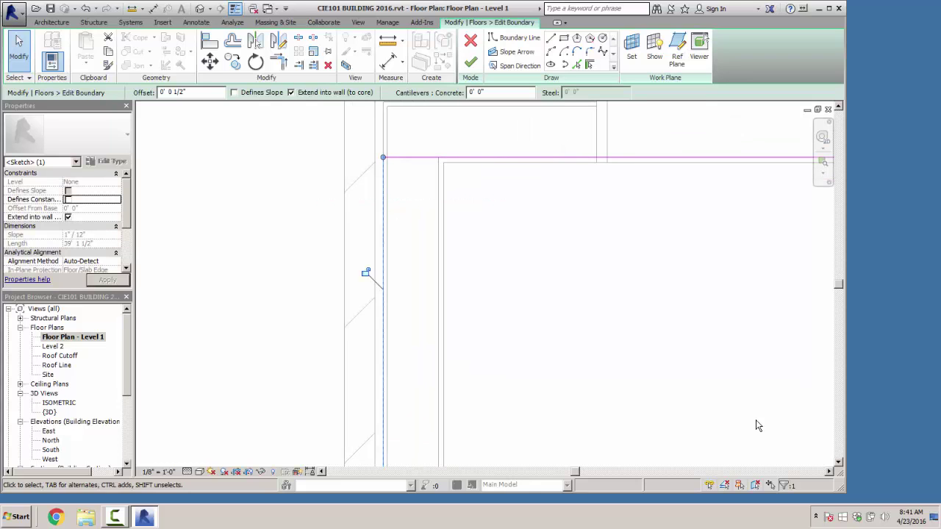
middle_click_drag(515, 169, 404, 317)
left_click(412, 305)
left_click_drag(412, 305, 411, 250)
scroll(397, 273, "down", 5)
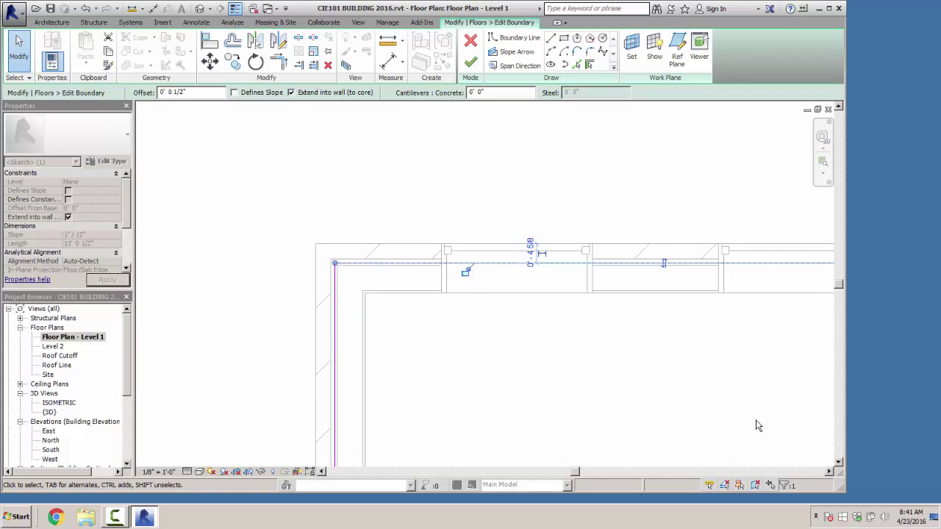
Step: Move the vertical boundary line at the northwest notch, beside the west wing, outward to just behind the brick
middle_click_drag(764, 254, 405, 264)
scroll(643, 209, "up", 4)
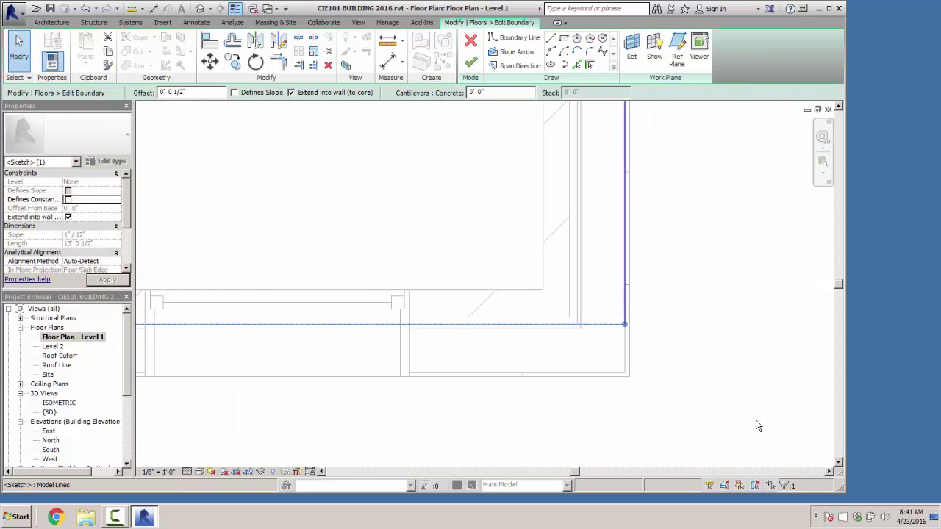
left_click_drag(625, 236, 578, 235)
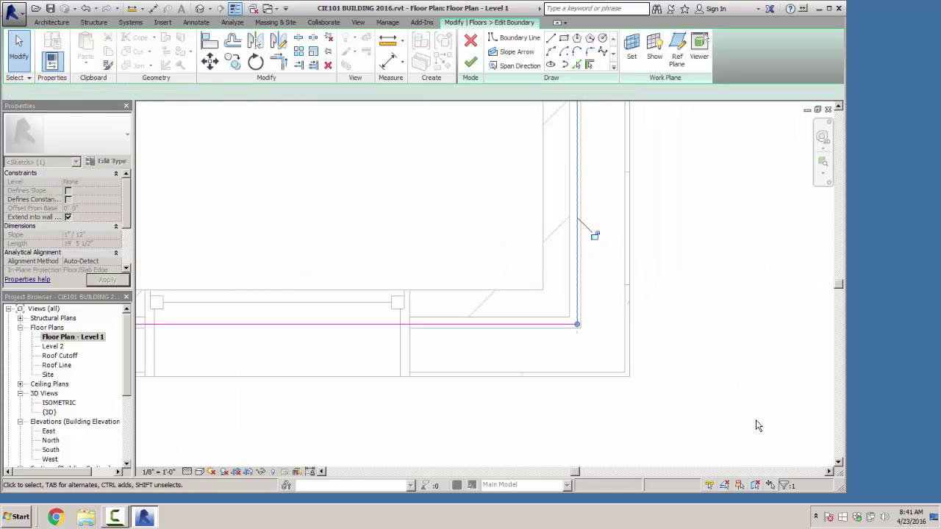
Step: Move the boundary line along the western half of the main north wall outward to just behind the brick
scroll(622, 250, "down", 2)
middle_click_drag(617, 250, 506, 460)
middle_click_drag(507, 250, 464, 444)
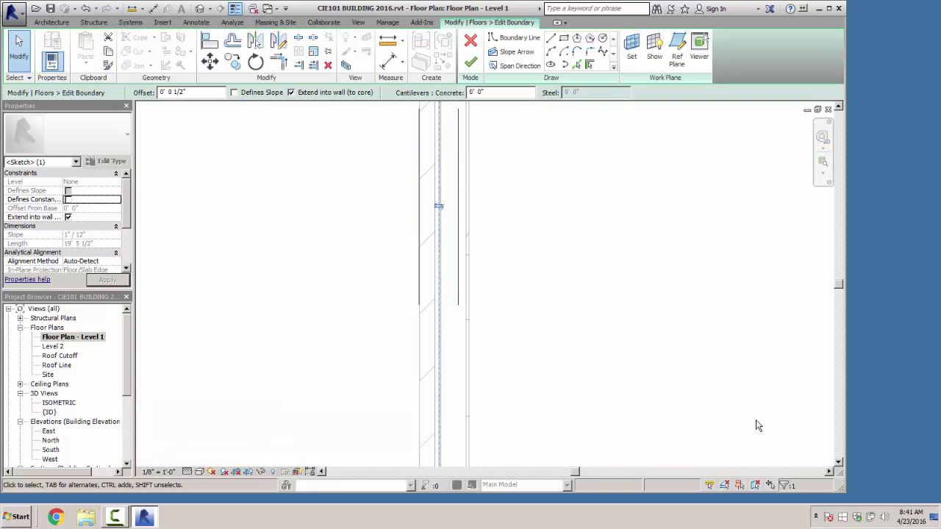
mouse_move(471, 235)
middle_mouse_down()
mouse_move(456, 443)
mouse_move(456, 245)
mouse_move(437, 441)
middle_mouse_up()
middle_click_drag(494, 115, 438, 286)
scroll(442, 272, "up", 2)
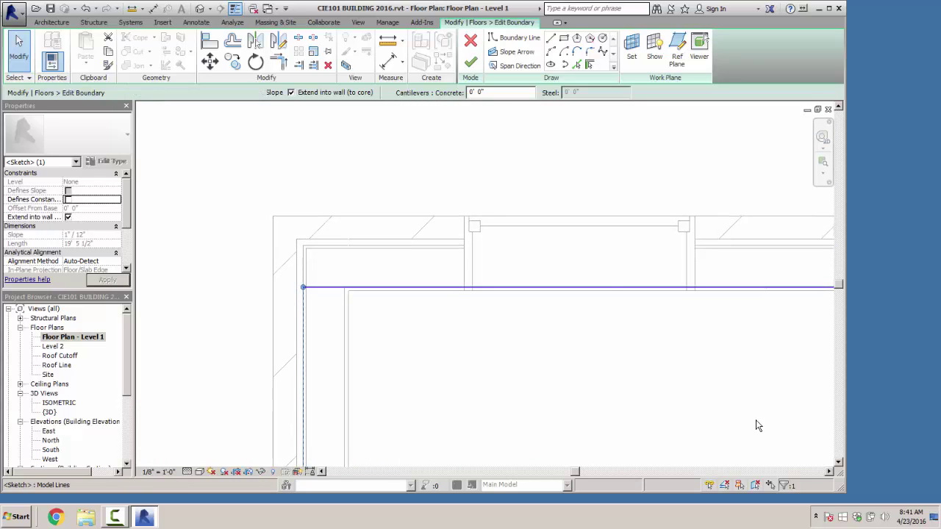
left_click_drag(438, 286, 431, 245)
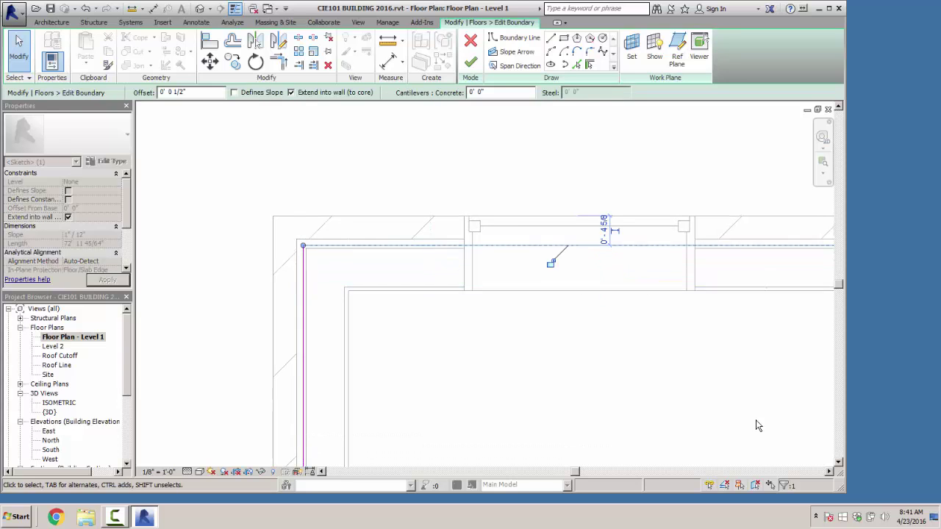
Step: Move the eastern half of the north boundary out behind the brick, in line with the western half
scroll(419, 279, "down", 2)
middle_click_drag(426, 279, 125, 288)
middle_click_drag(756, 420, 147, 419)
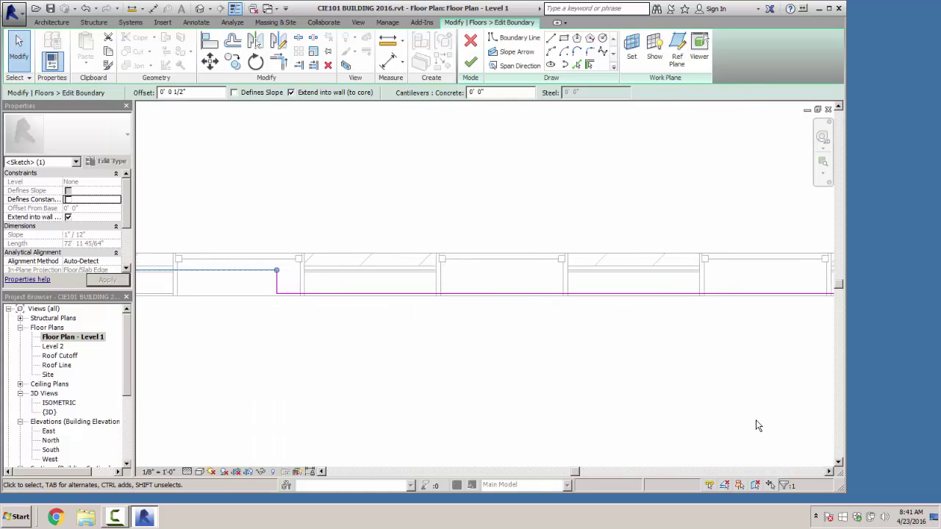
left_click(276, 274)
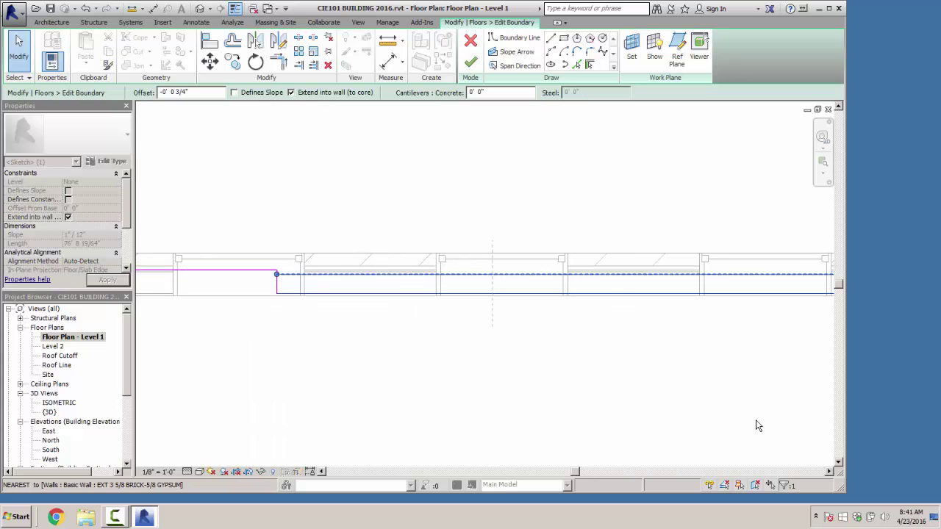
left_click(502, 253)
scroll(756, 419, "down", 2)
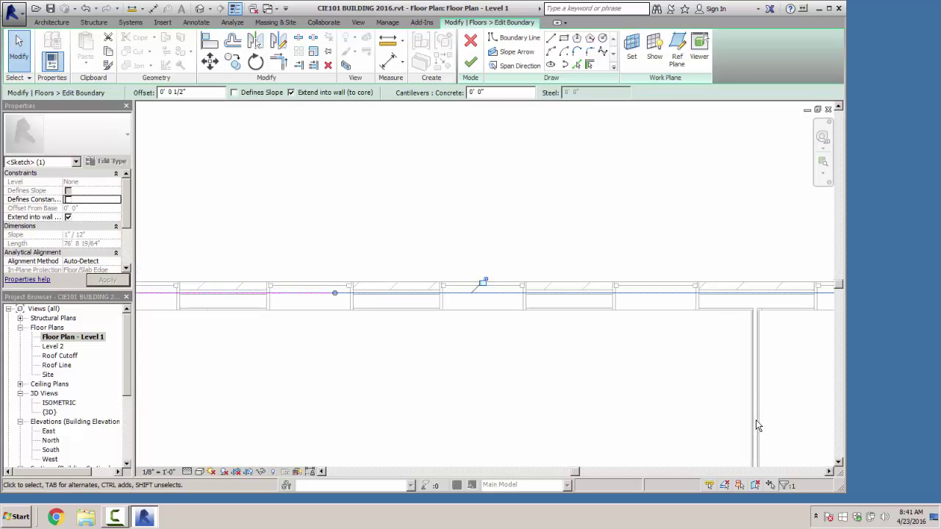
Step: Move the vertical boundary line at the main block's northeast corner outward to just behind the brick
scroll(756, 419, "right", 3, "shift")
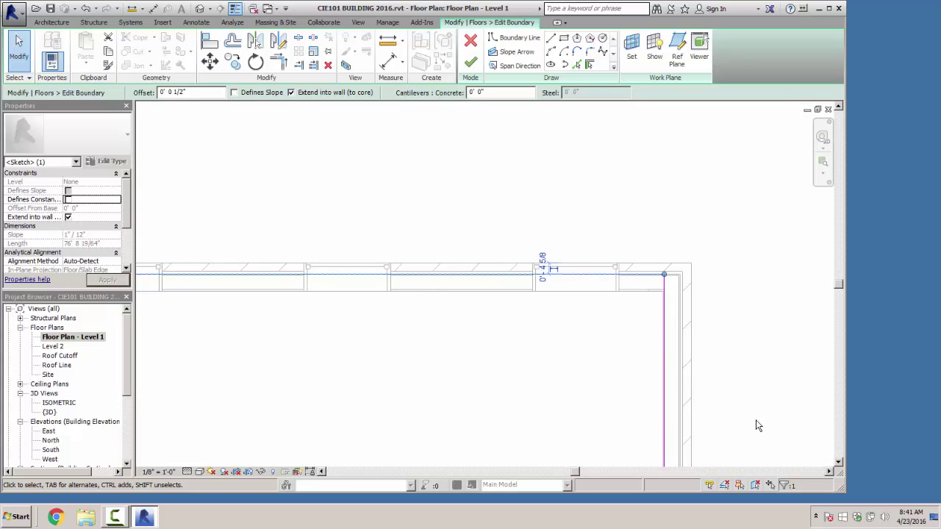
scroll(755, 419, "up", 2)
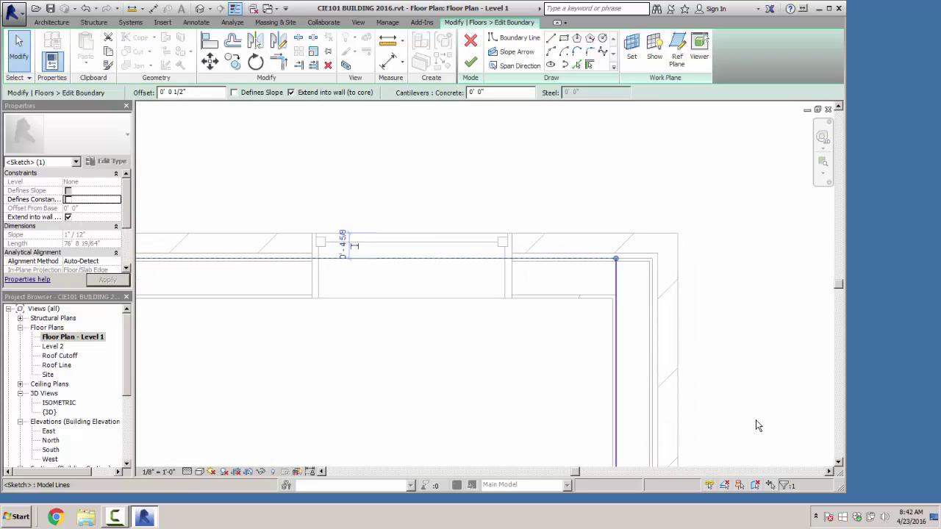
left_click_drag(616, 281, 652, 281)
Step: Move the east wing's north boundary line outward to the wall layer line just behind the brick
scroll(566, 295, "down", 3)
mouse_move(566, 296)
middle_mouse_down()
mouse_move(557, 285)
mouse_move(559, 167)
middle_mouse_up()
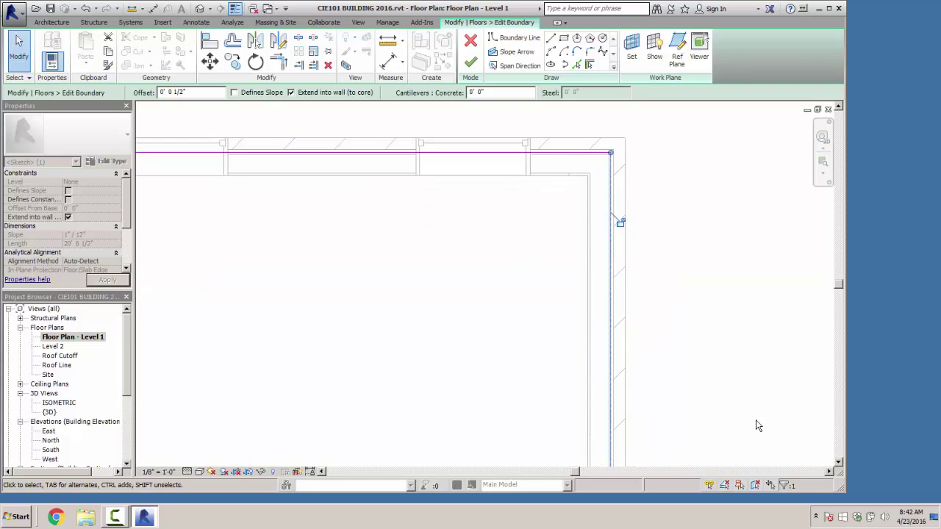
scroll(543, 322, "down", 1)
mouse_move(543, 322)
middle_mouse_down()
mouse_move(547, 169)
mouse_move(533, 147)
middle_mouse_up()
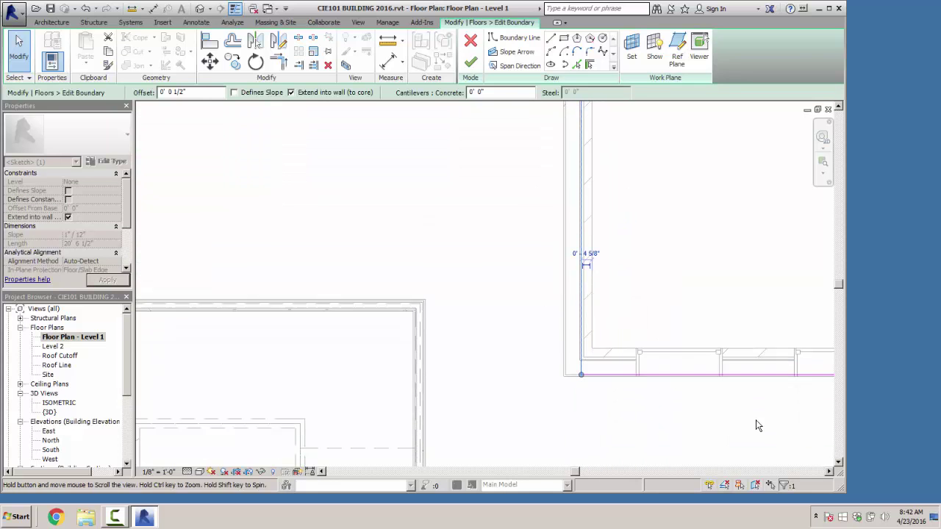
scroll(629, 371, "up", 2)
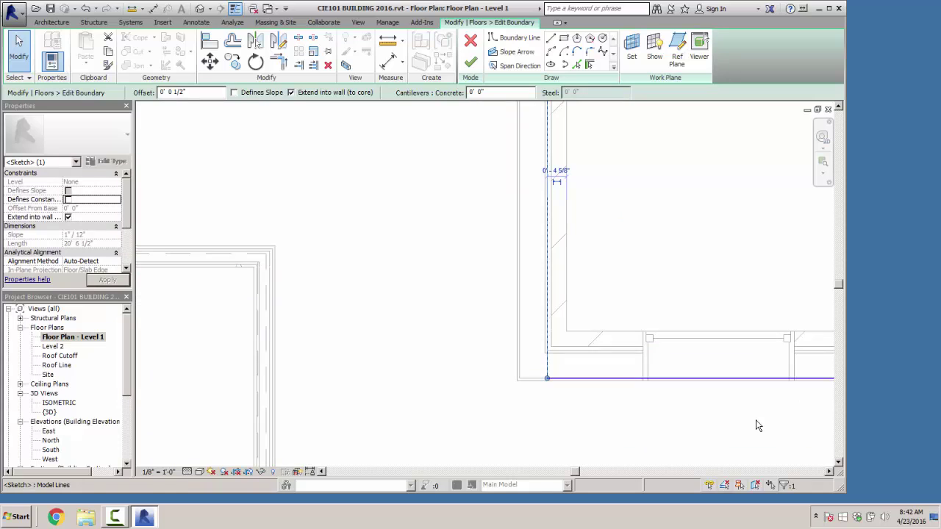
middle_click_drag(631, 377, 426, 331)
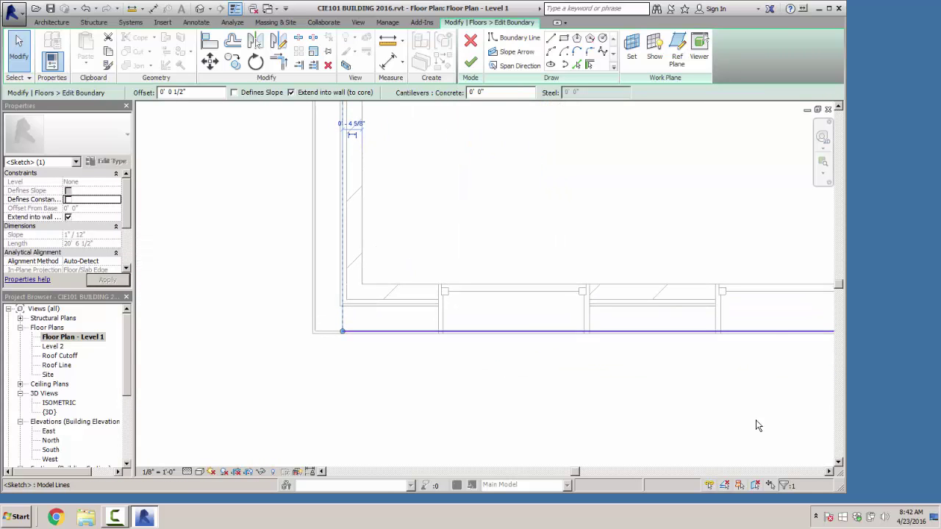
left_click_drag(404, 331, 403, 303)
scroll(404, 306, "up", 3)
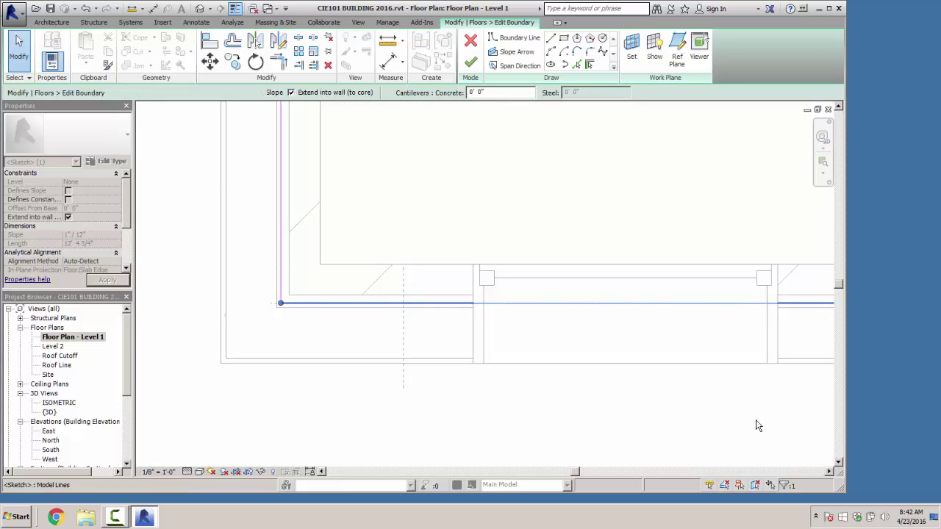
Step: Move the boundary line along the east wing's south wall, beyond the glass curtain wall, outward to just behind the brick
scroll(342, 339, "down", 5)
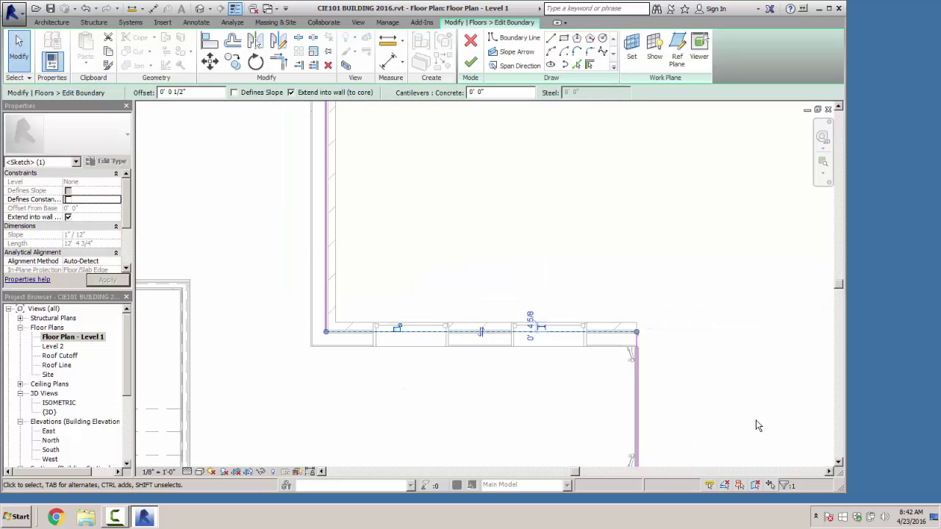
mouse_move(636, 412)
middle_mouse_down()
mouse_move(630, 218)
mouse_move(640, 238)
mouse_move(641, 161)
middle_mouse_up()
middle_click_drag(758, 425, 766, 312)
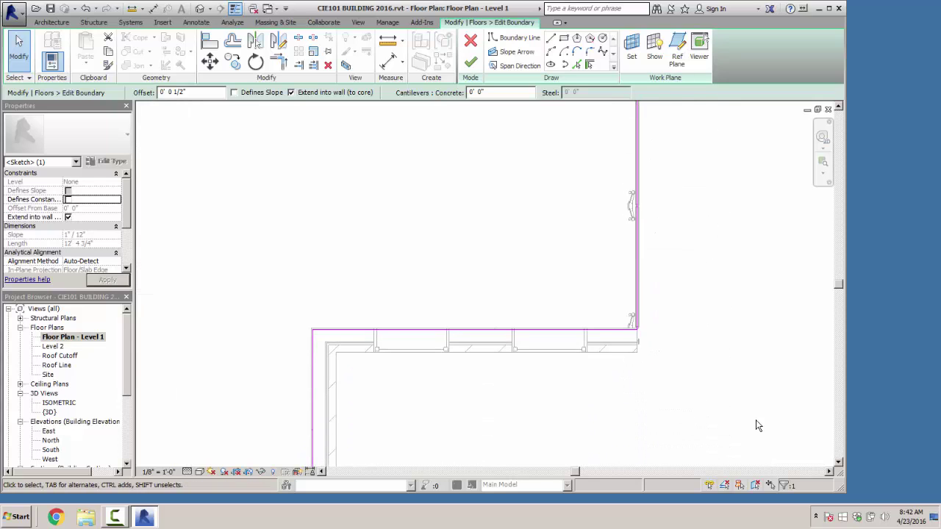
scroll(566, 340, "up", 2)
left_click(578, 327)
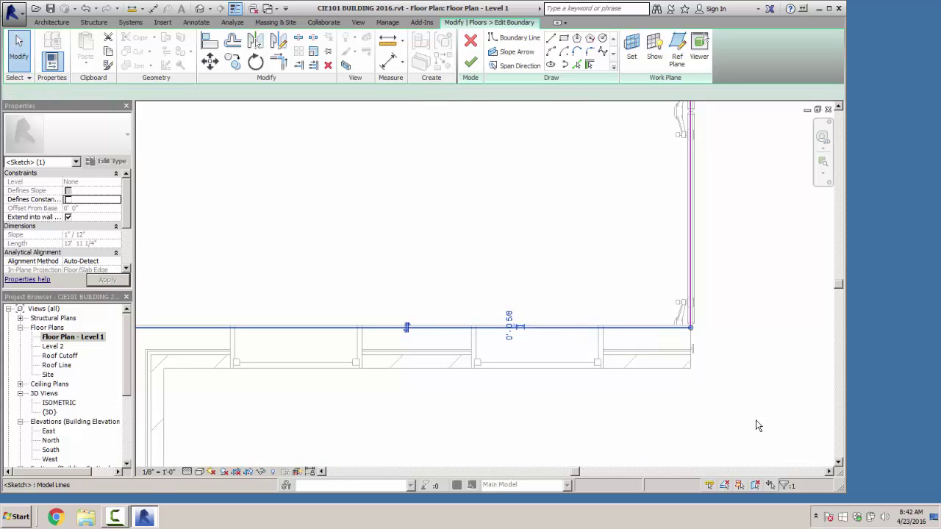
left_click_drag(578, 327, 577, 351)
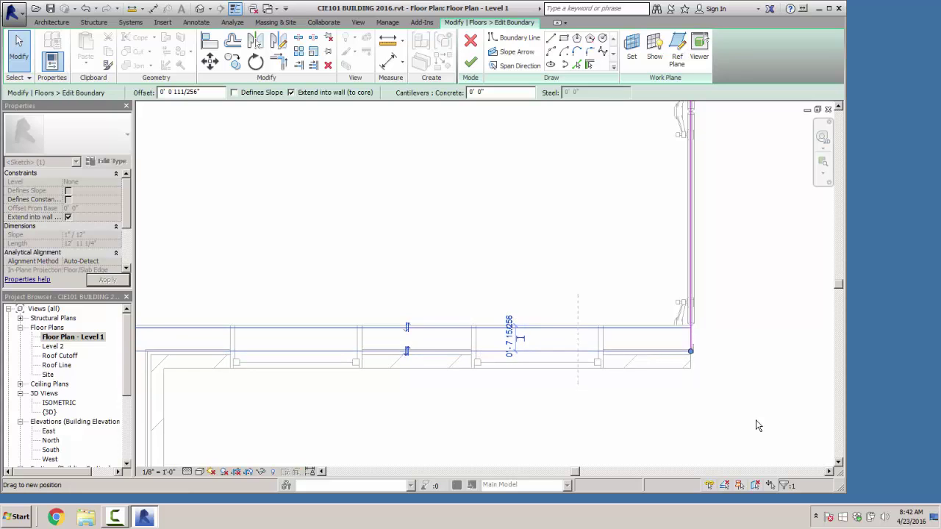
scroll(624, 351, "up", 5)
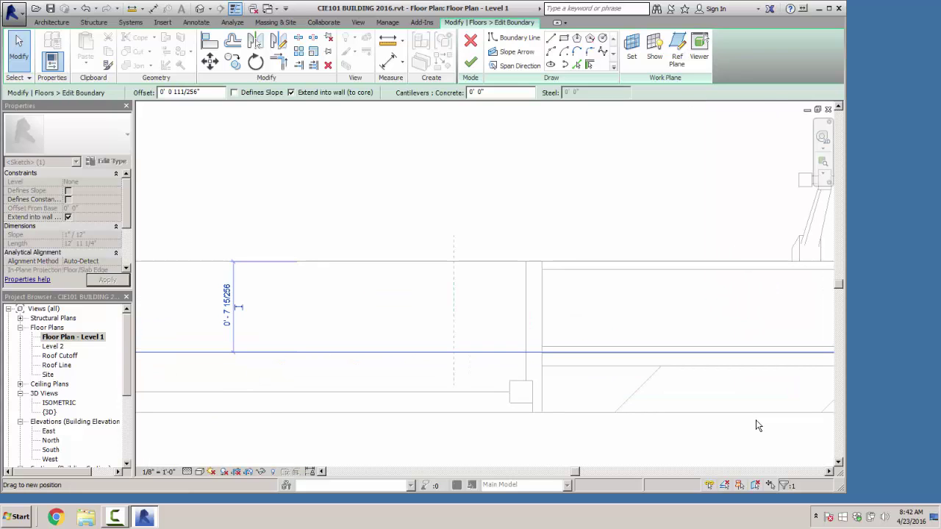
left_click_drag(577, 352, 577, 382)
scroll(578, 382, "down", 4)
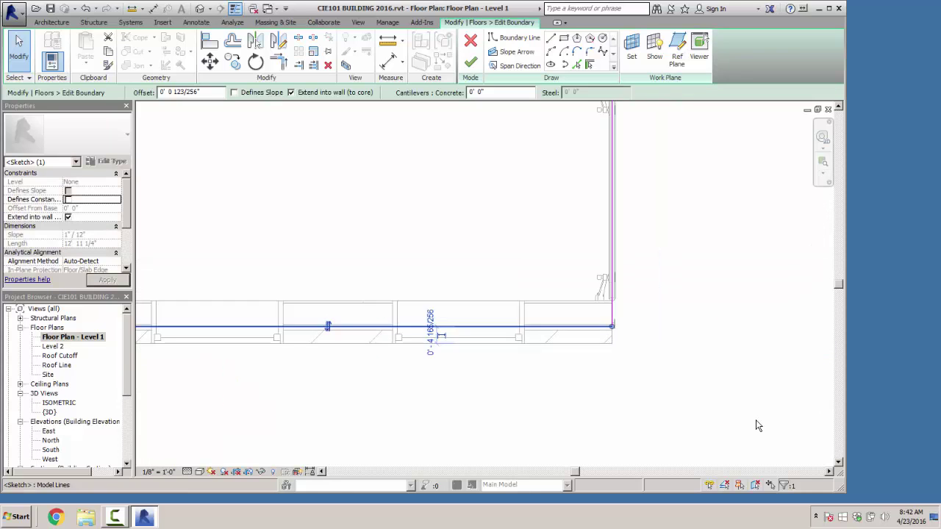
Step: Move the vertical boundary line at the southeast notch, below the east wing, outward to just behind the brick
middle_click_drag(254, 368, 617, 357)
scroll(424, 354, "up", 2)
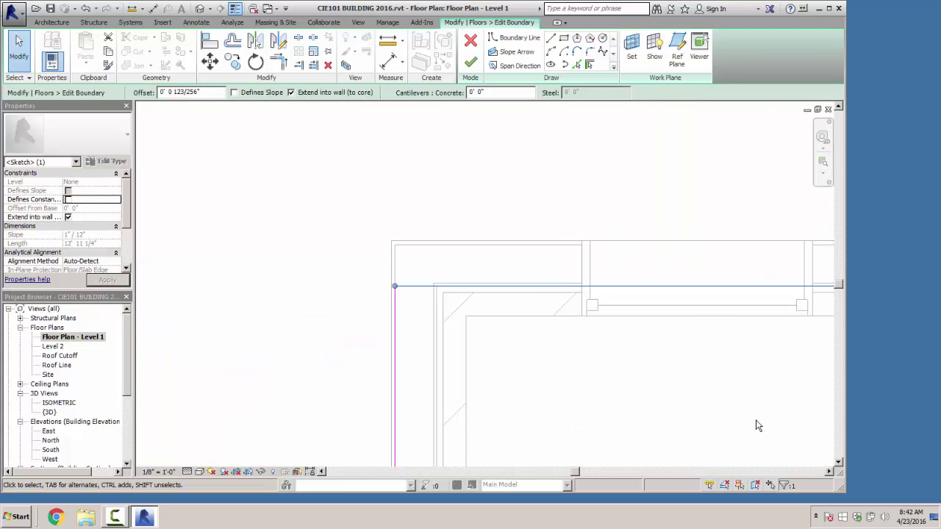
left_click_drag(395, 358, 436, 358)
scroll(418, 351, "down", 2)
middle_click_drag(418, 351, 455, 175)
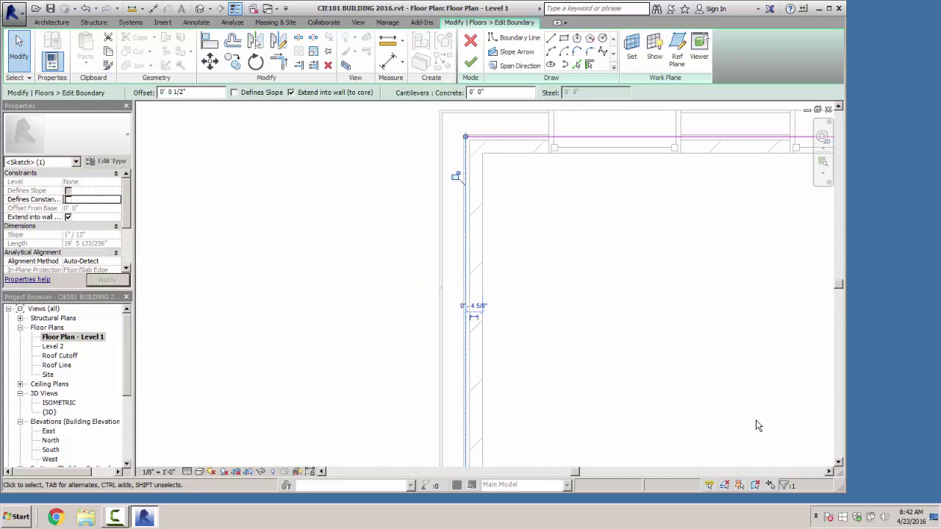
mouse_move(455, 412)
middle_mouse_down()
mouse_move(477, 134)
mouse_move(514, 44)
middle_mouse_up()
middle_click_drag(758, 426, 794, 416)
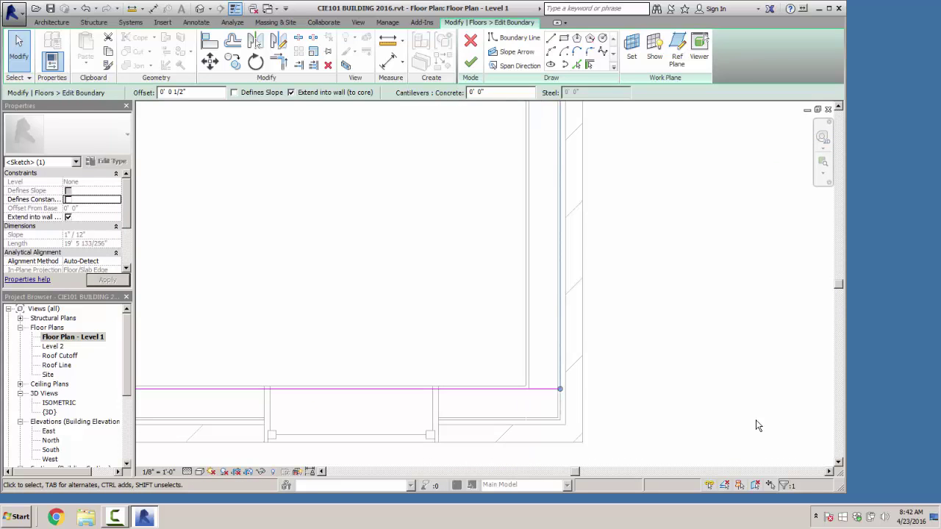
Step: Move the southeast block's south boundary line and its west line beside the entry recess outward to just behind the brick
left_click_drag(327, 388, 327, 419)
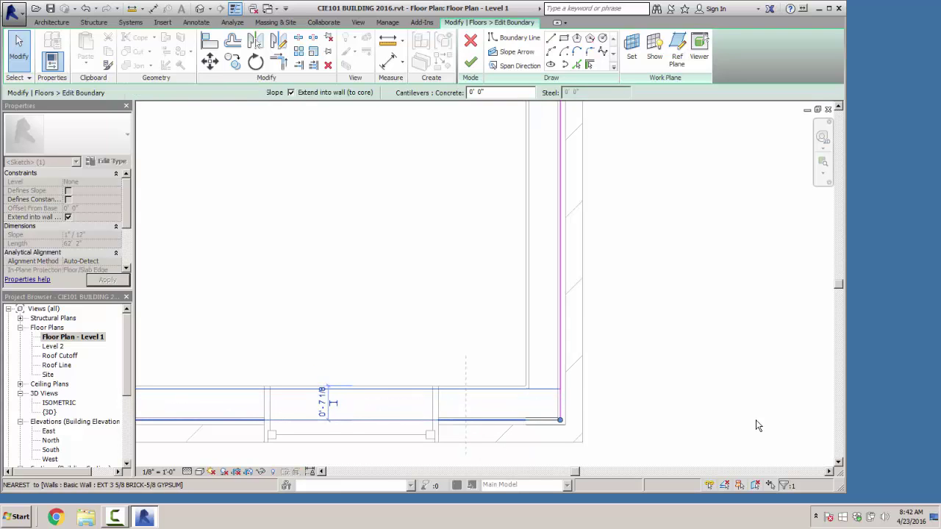
scroll(356, 316, "down", 2)
scroll(758, 426, "left", 10)
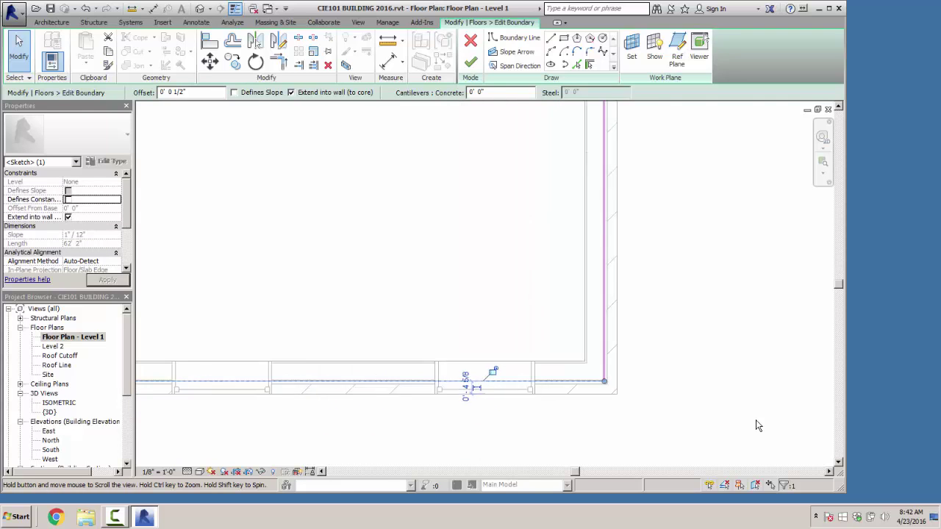
scroll(758, 426, "left", 10)
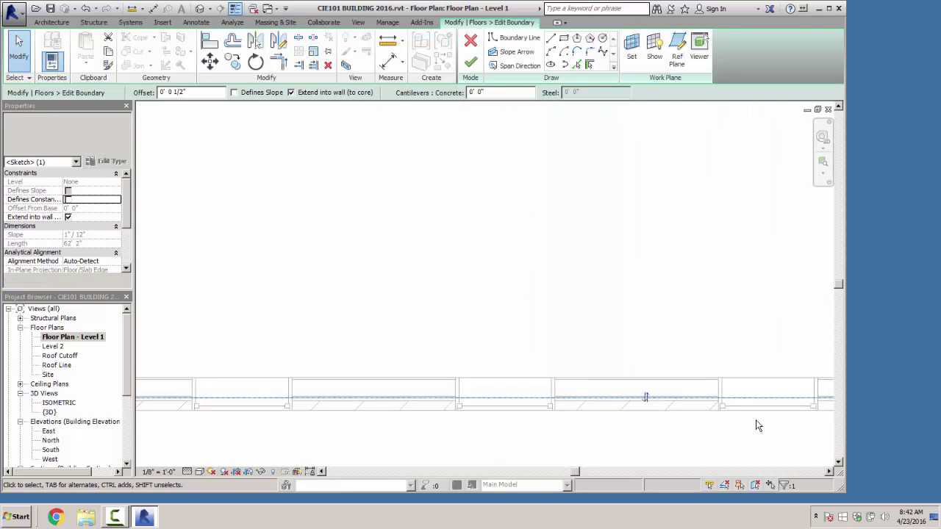
middle_click_drag(521, 319, 531, 321)
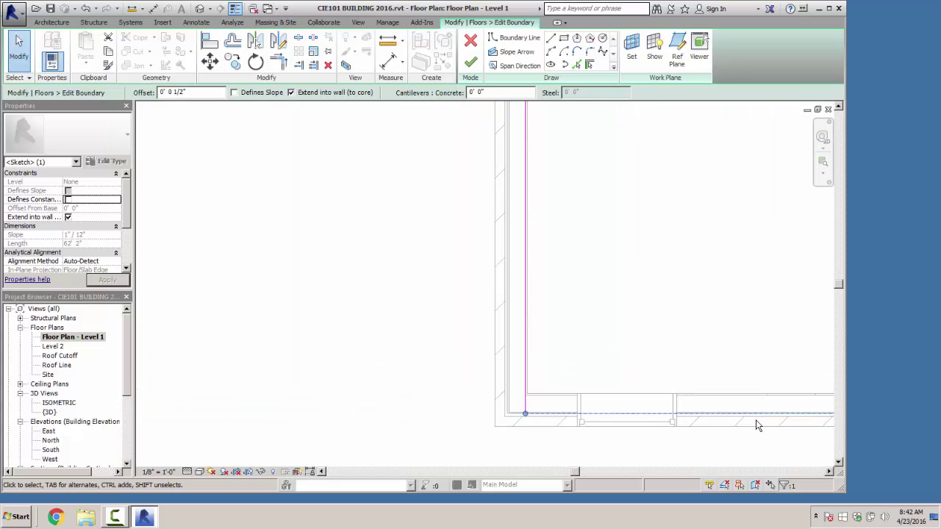
scroll(531, 321, "up", 2)
left_click_drag(520, 319, 489, 319)
Step: Move the boundary line along the entry recess's back wall, at the double doors, outward to just behind the brick
scroll(443, 302, "down", 2)
middle_click_drag(443, 302, 517, 441)
middle_click_drag(518, 352, 546, 433)
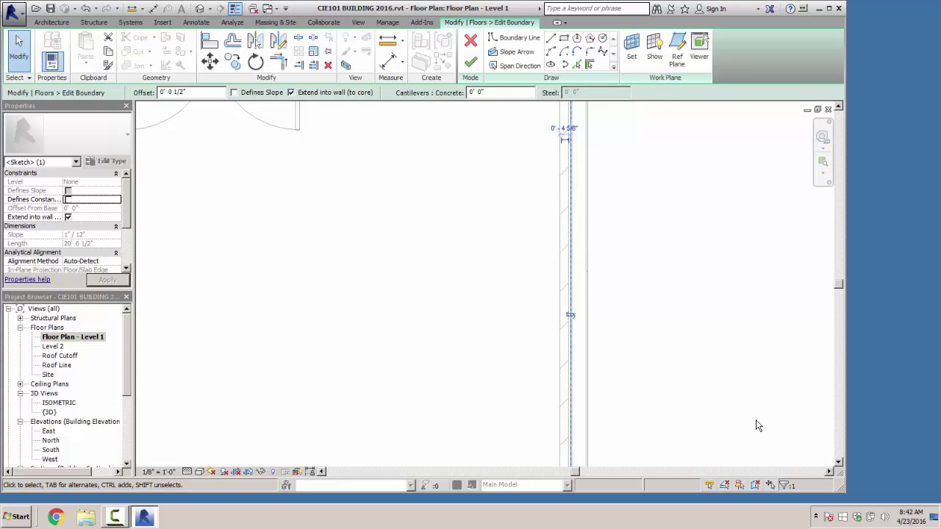
middle_click_drag(539, 162, 570, 388)
scroll(564, 238, "up", 2)
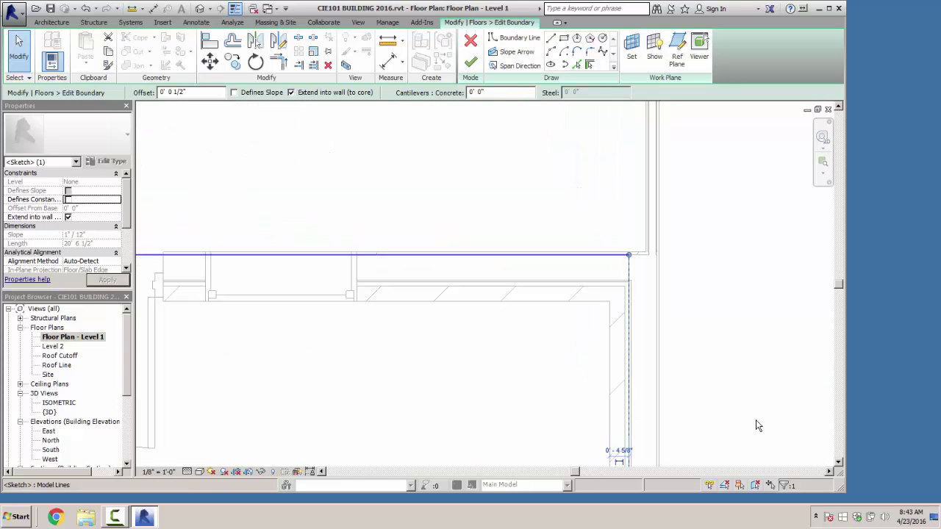
left_click_drag(560, 255, 559, 280)
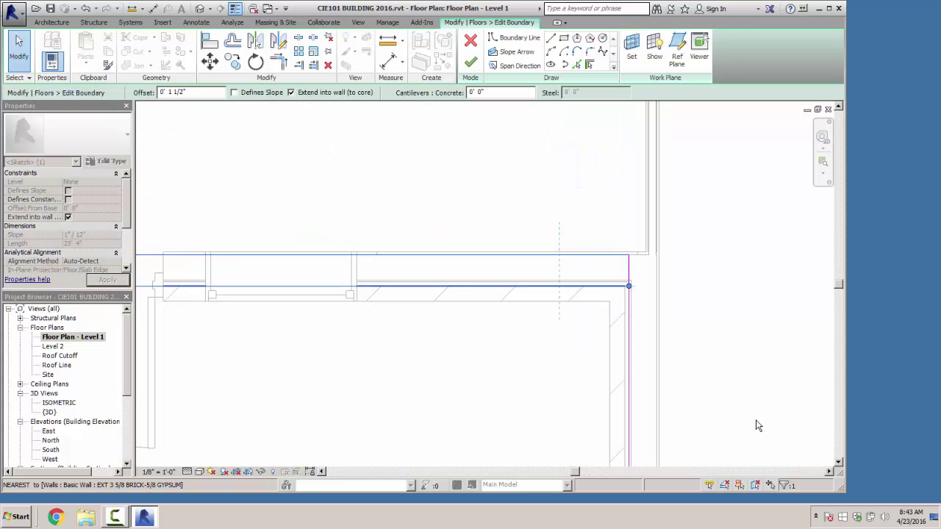
scroll(557, 282, "up", 3)
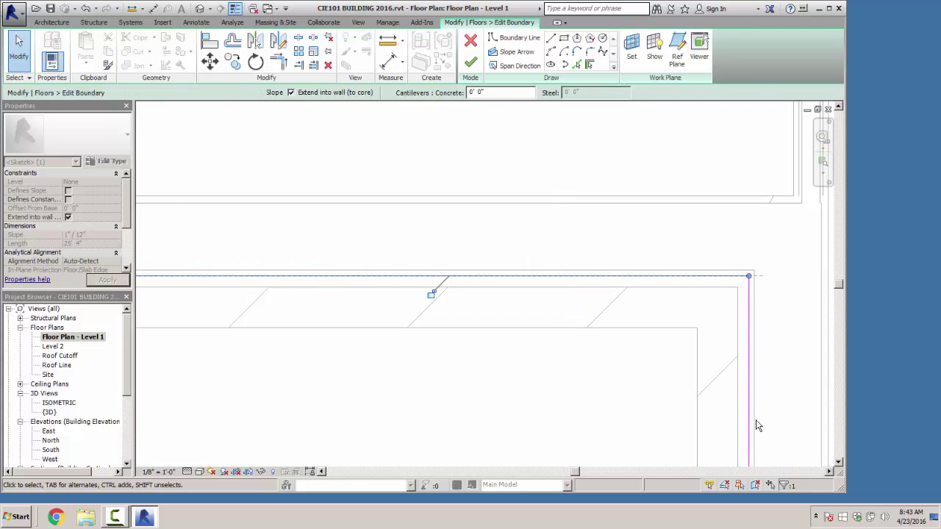
Step: Move the vertical boundary line on the entry recess's west side outward to just behind the southwest block's brick
scroll(478, 324, "down", 2)
mouse_move(477, 323)
middle_mouse_down()
mouse_move(390, 340)
mouse_move(724, 263)
middle_mouse_up()
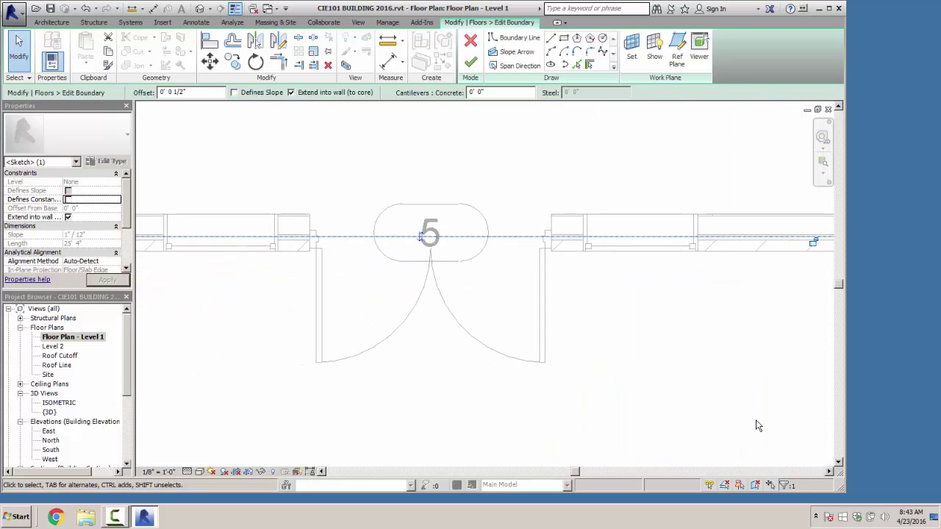
middle_click_drag(220, 254, 727, 248)
scroll(450, 254, "up", 2)
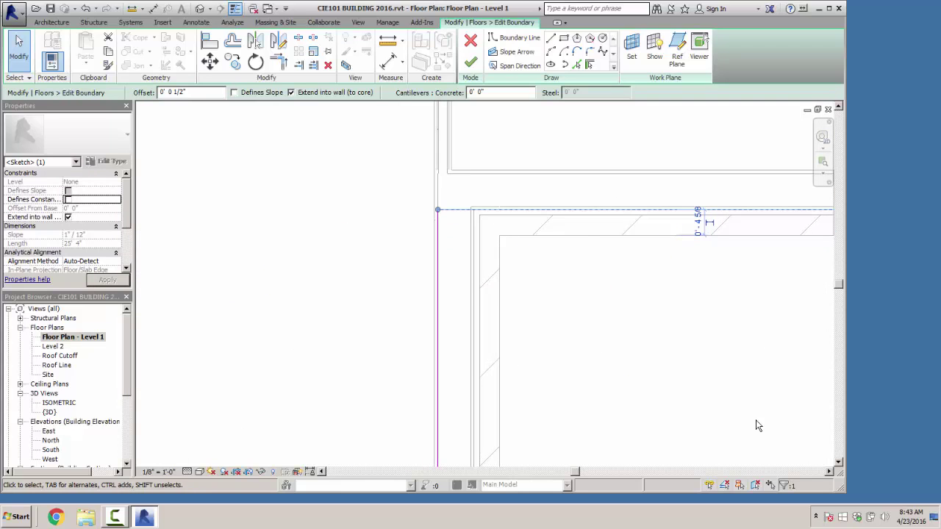
left_click_drag(437, 277, 470, 277)
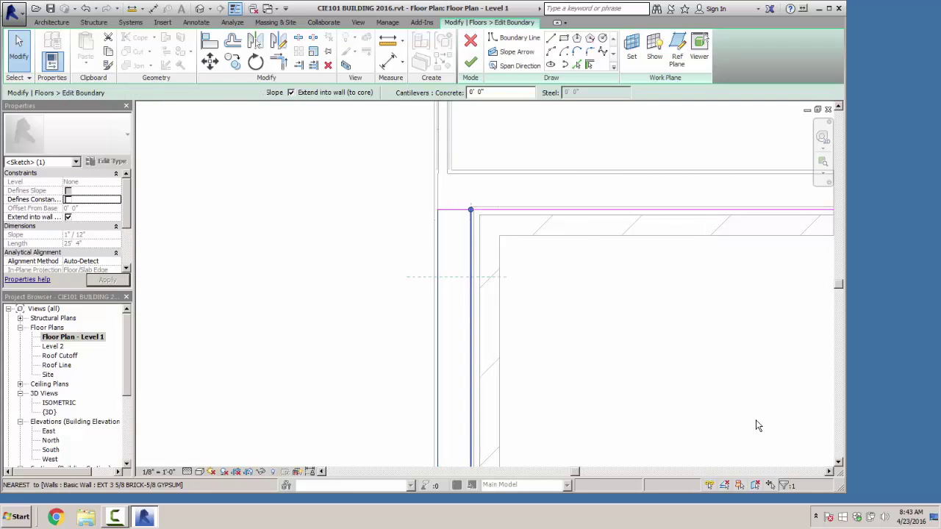
Step: Move the southwest block's south boundary line outward to the wall layer line just behind the brick
scroll(463, 272, "down", 2)
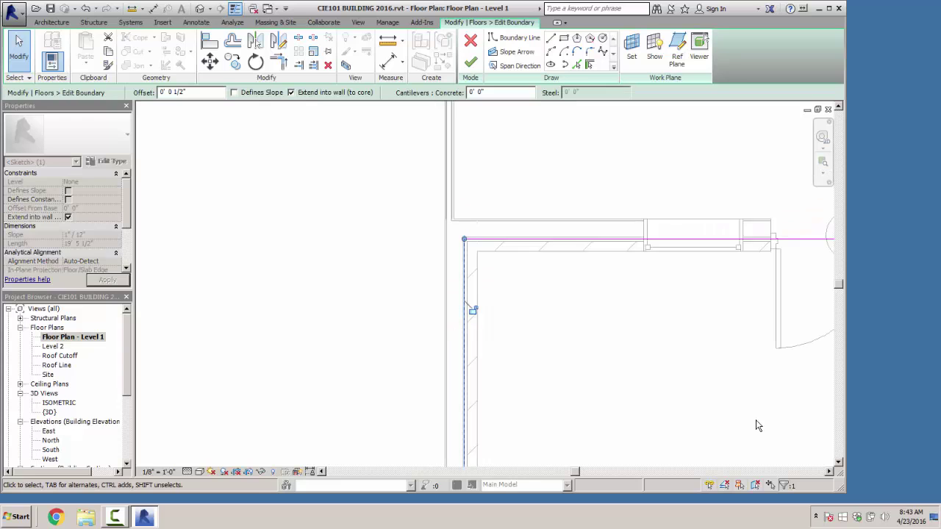
middle_click_drag(470, 419, 500, 147)
middle_click_drag(470, 353, 539, 278)
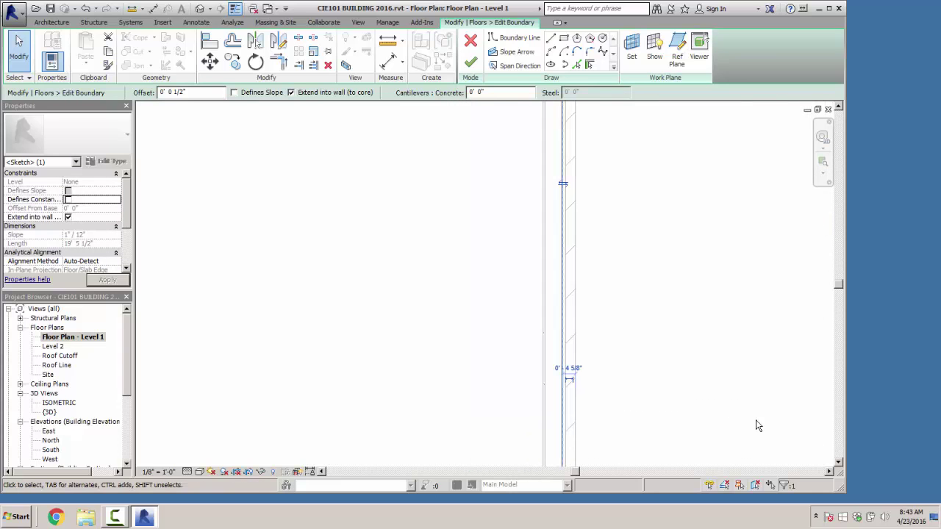
middle_click_drag(467, 452, 592, 247)
scroll(588, 289, "up", 2)
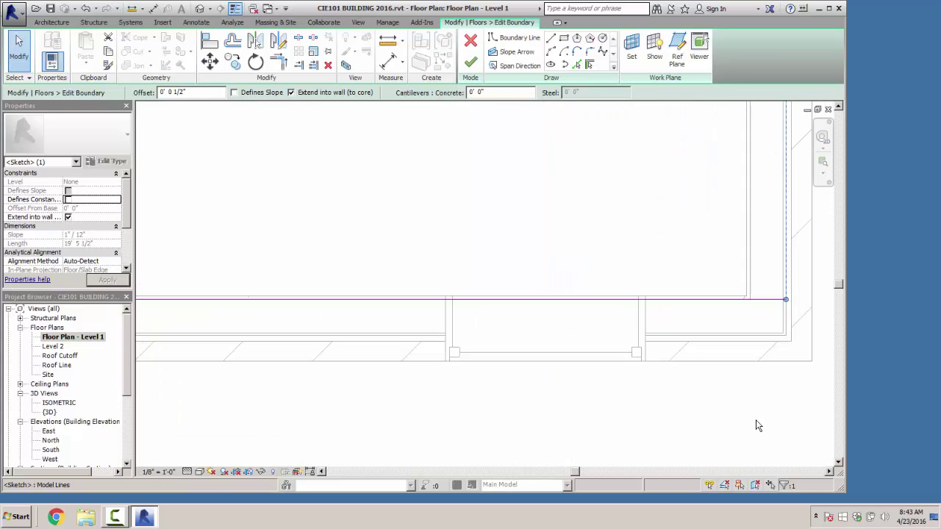
mouse_move(663, 299)
left_mouse_down()
mouse_move(662, 341)
mouse_move(663, 333)
mouse_move(631, 327)
mouse_move(630, 341)
left_mouse_up()
scroll(598, 324, "up", 2)
Step: Move the southwest block's west boundary line outward to the wall layer line just behind the brick
scroll(625, 305, "down", 5)
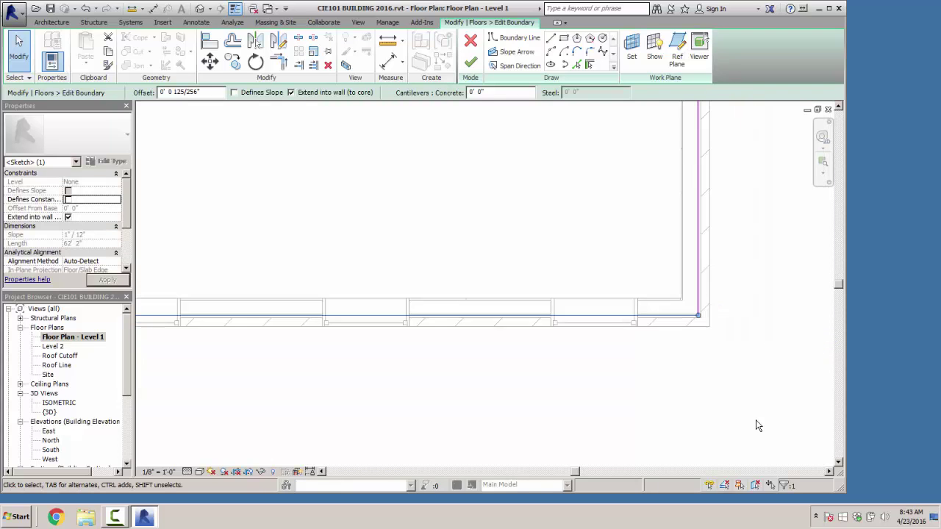
mouse_move(309, 316)
middle_mouse_down()
mouse_move(723, 317)
mouse_move(715, 321)
middle_mouse_up()
middle_click_drag(367, 321, 539, 326)
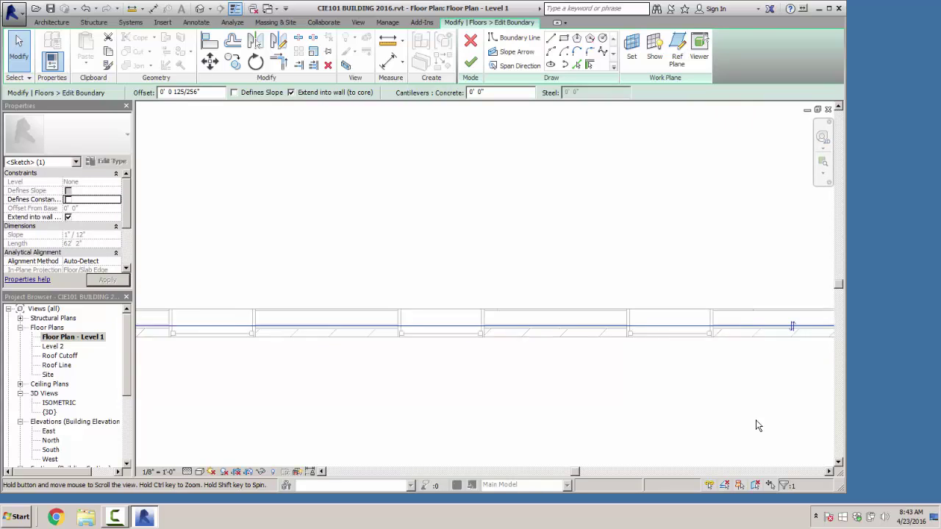
mouse_move(327, 292)
middle_mouse_down()
mouse_move(745, 314)
mouse_move(758, 426)
middle_mouse_up()
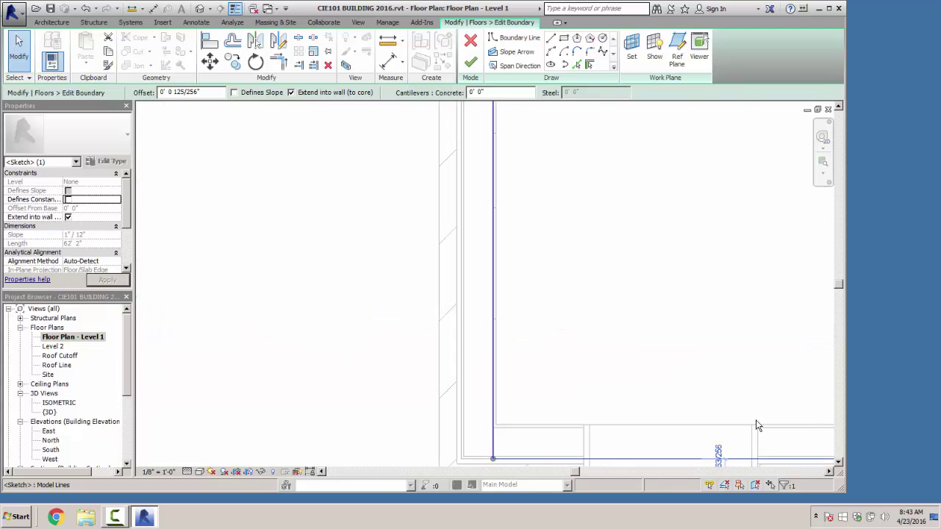
left_click_drag(493, 266, 464, 266)
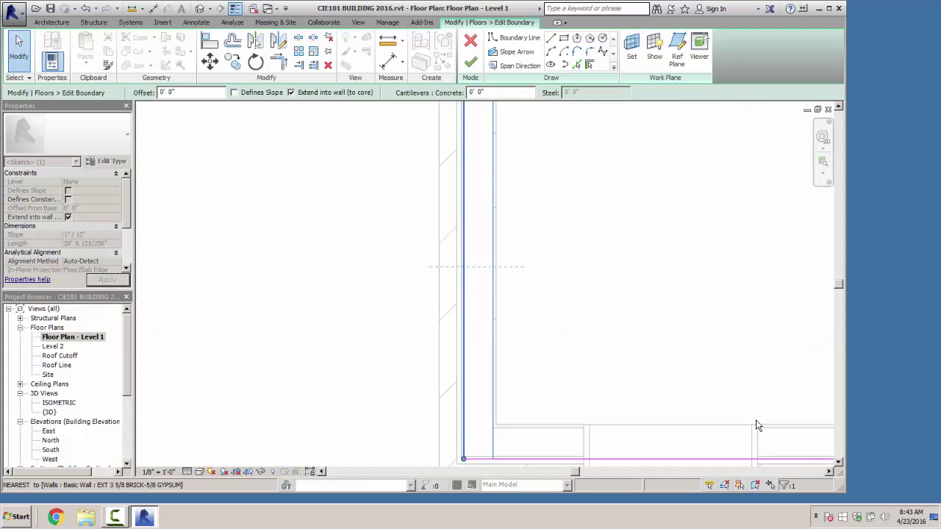
Step: Move the horizontal boundary line at the southwest notch, along the west wing's south wall, outward to just behind the brick
scroll(482, 271, "down", 4)
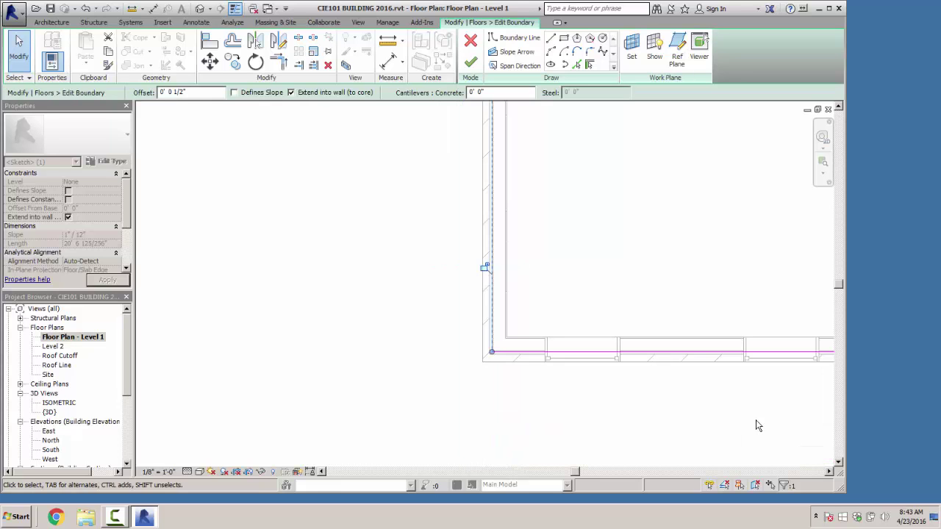
middle_click_drag(481, 220, 464, 416)
middle_click_drag(471, 162, 469, 408)
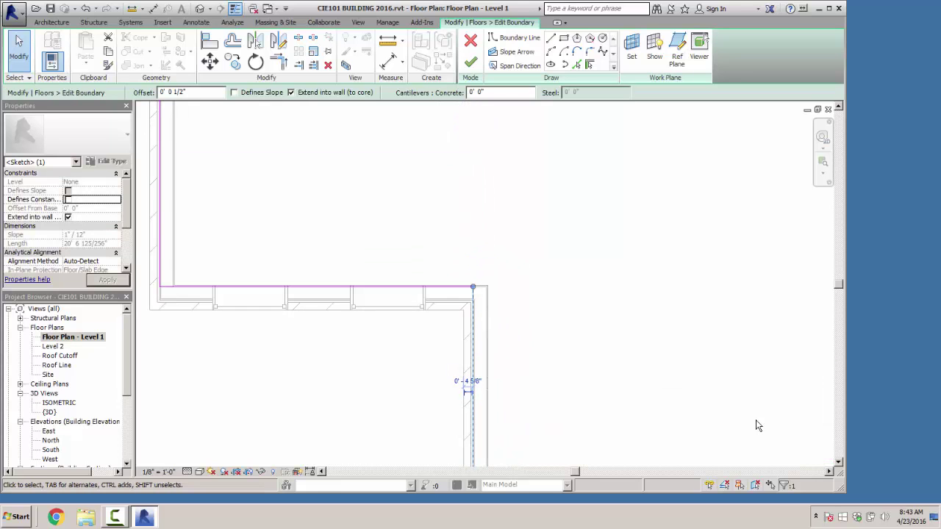
middle_click_drag(317, 369, 485, 461)
scroll(485, 461, "up", 2)
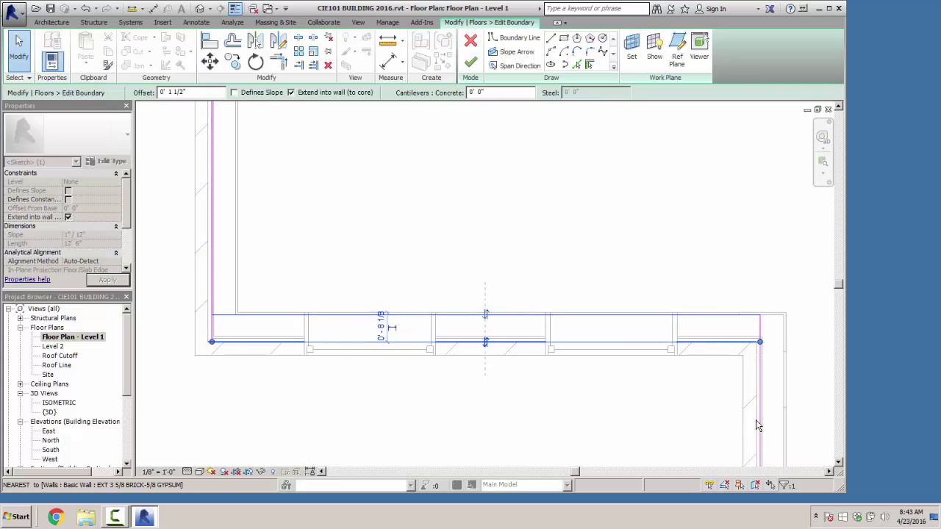
scroll(488, 342, "up", 3)
left_click_drag(488, 343, 489, 336)
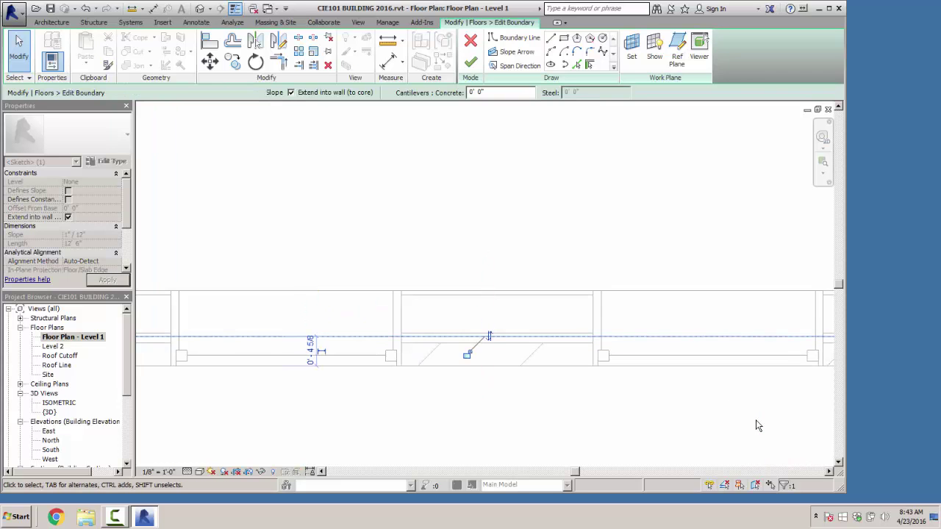
Step: Finish the floor boundary edit, accept joining geometry to cut the overlapping volume out of the walls, and deselect the floor
scroll(539, 272, "down", 2)
middle_click_drag(539, 272, 678, 405)
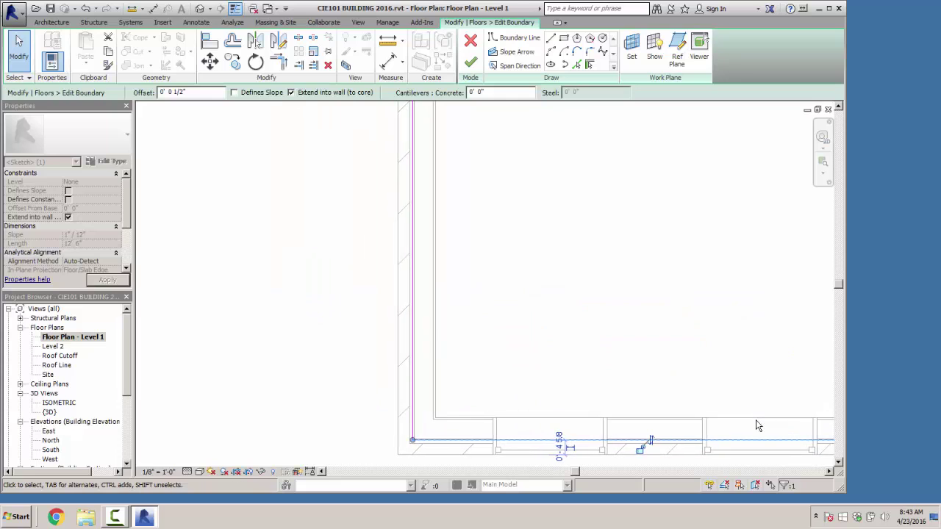
scroll(523, 233, "down", 2)
middle_click_drag(523, 232, 463, 441)
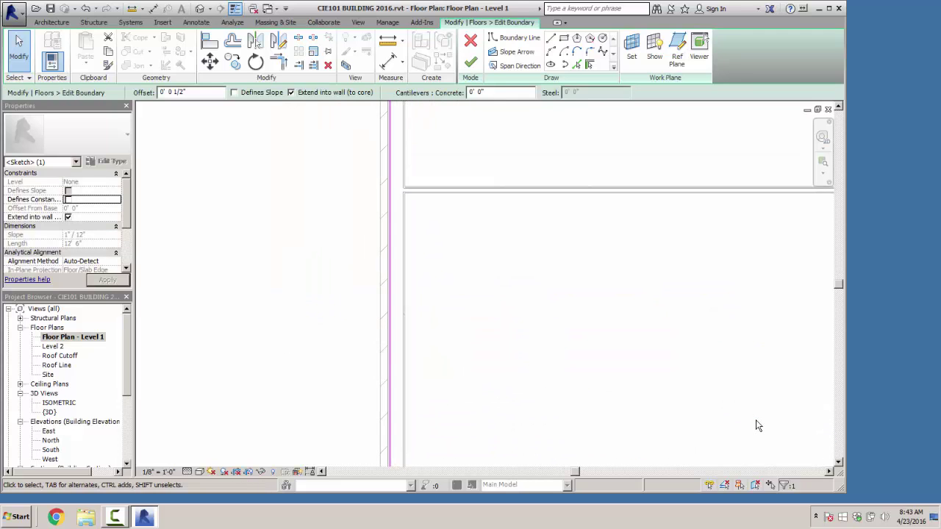
mouse_move(514, 257)
middle_mouse_down()
mouse_move(502, 353)
mouse_move(566, 378)
middle_mouse_up()
scroll(533, 294, "down", 1)
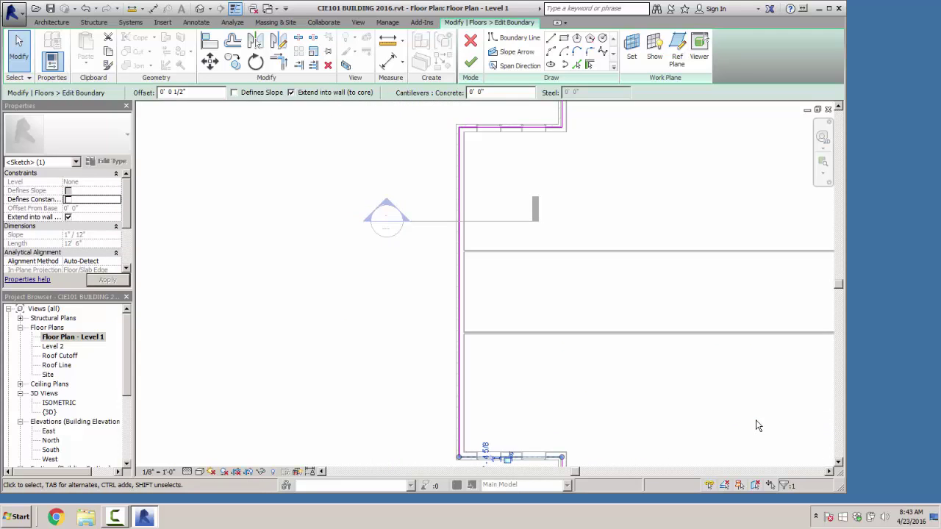
scroll(589, 284, "down", 1)
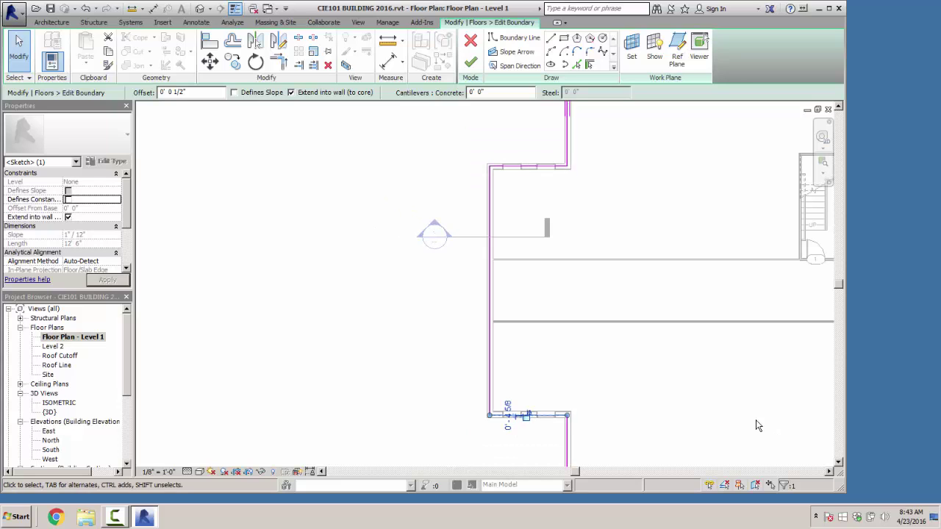
key("Escape")
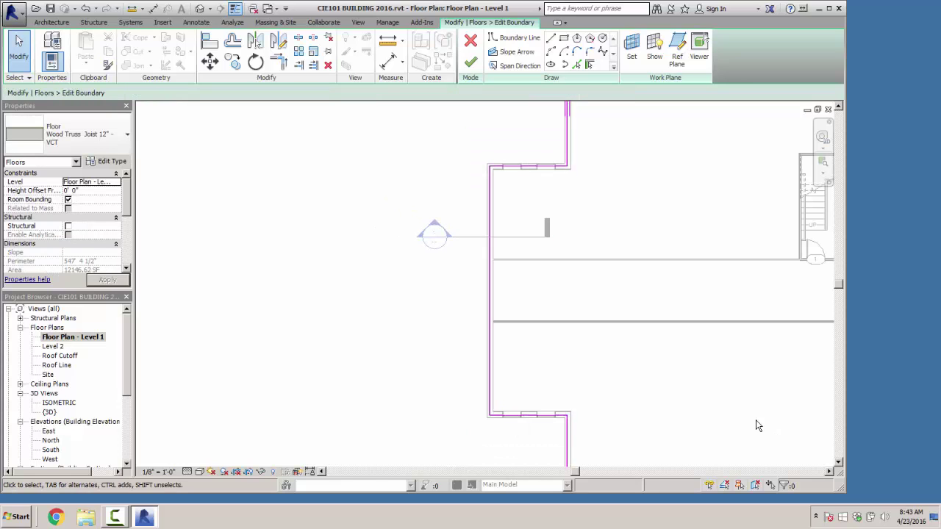
left_click(470, 63)
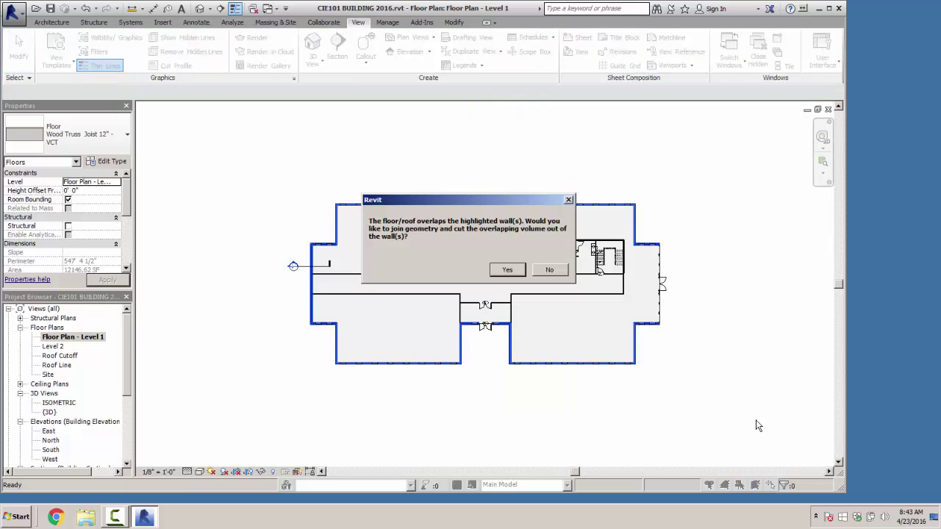
key("Return")
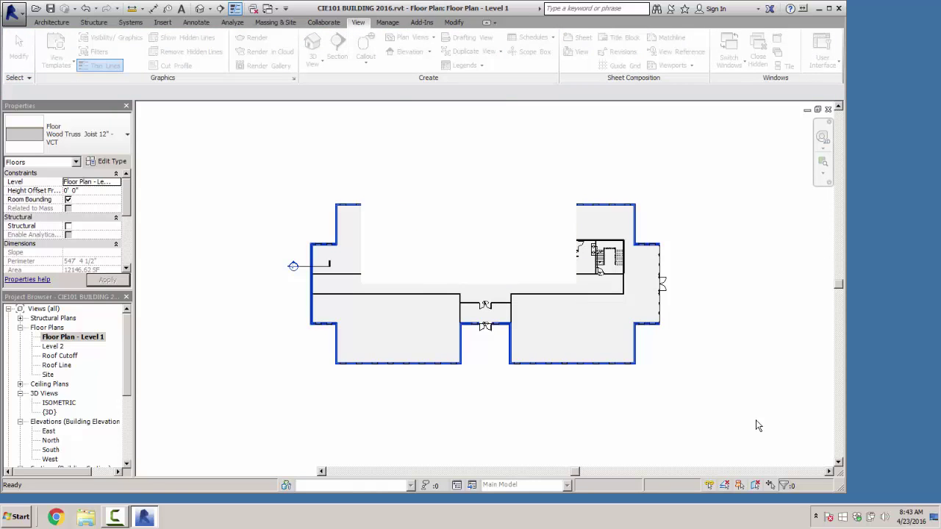
key("Escape")
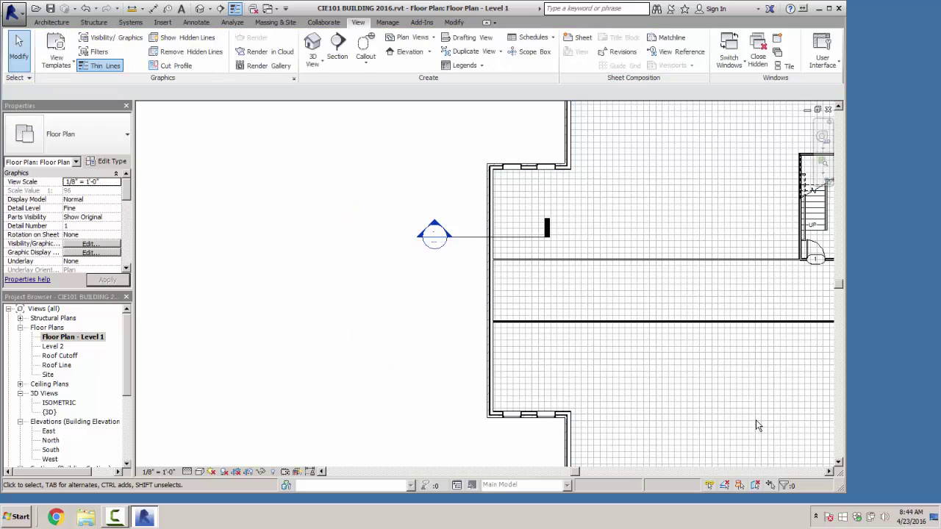
Step: Examine the brick and slab corner below the curtain wall in the 3D view and the wall bases in the East elevation
double_click(49, 412)
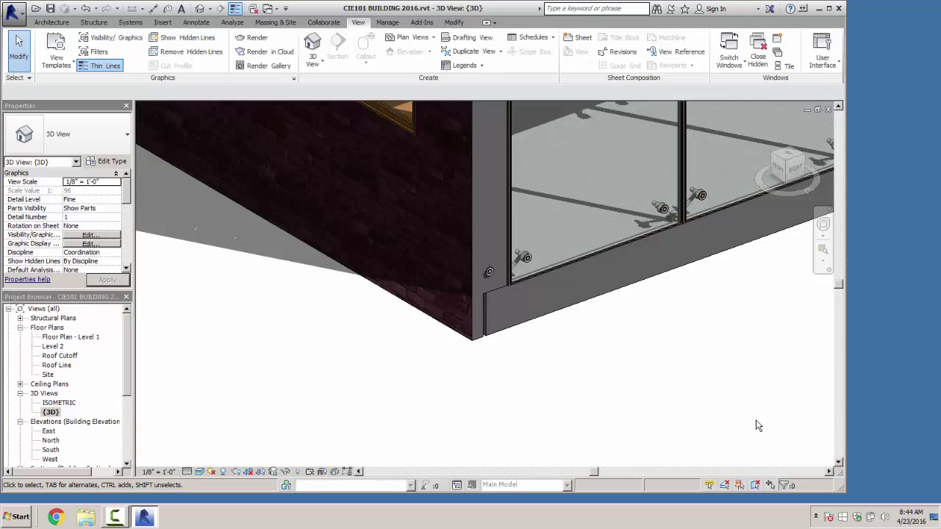
scroll(499, 336, "up", 2)
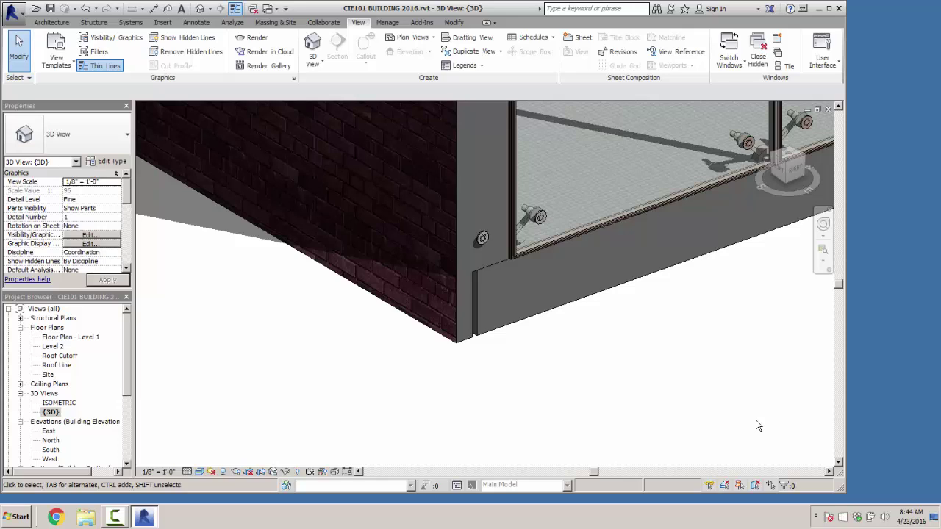
key("ctrl+Tab")
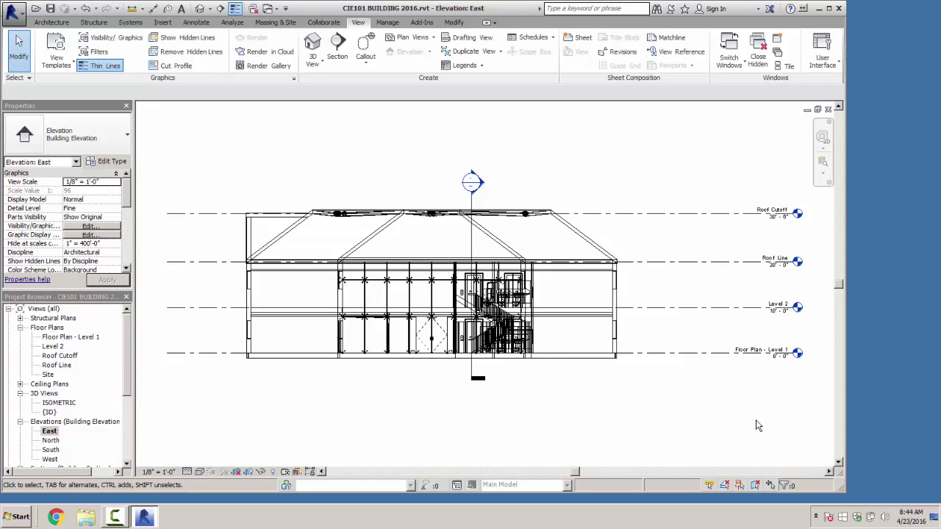
scroll(758, 426, "up", 5)
scroll(758, 426, "down", 6)
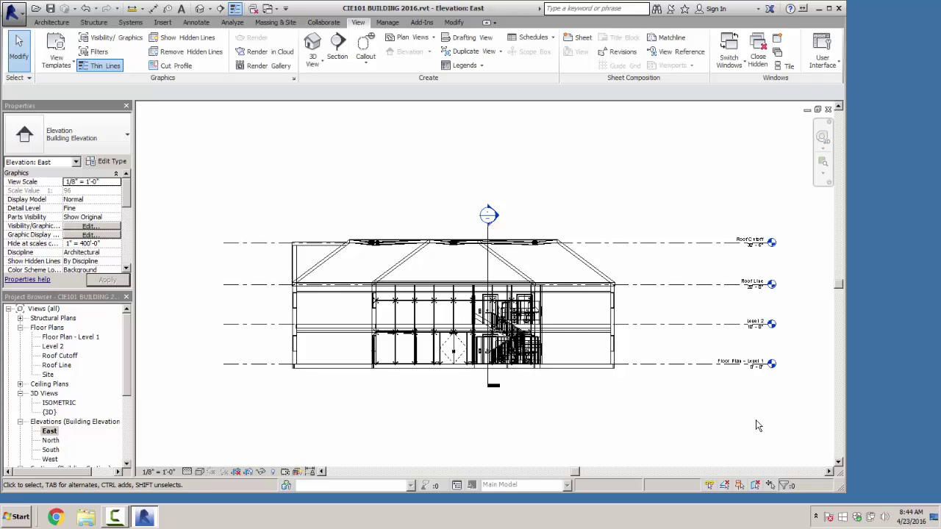
left_click(51, 23)
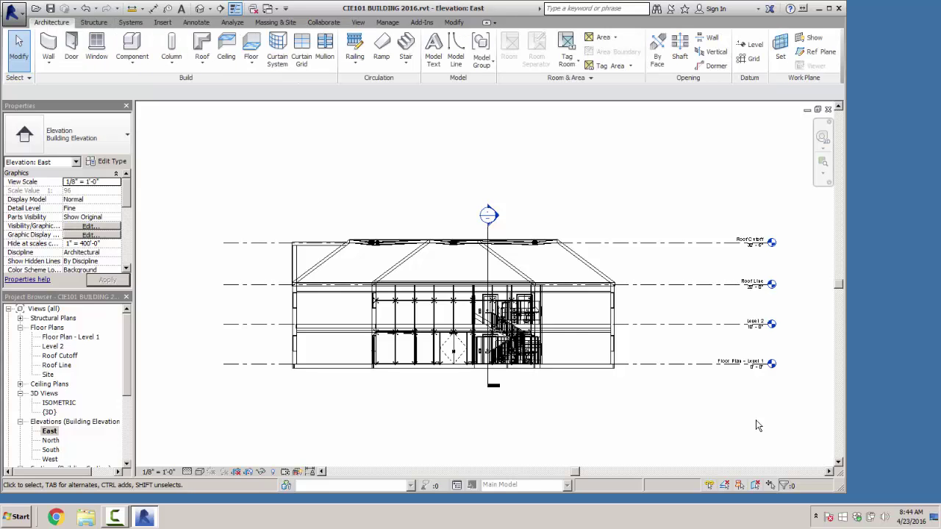
Step: Place a new level across the East elevation just below Level 1, at about -1' 4"
left_click(751, 48)
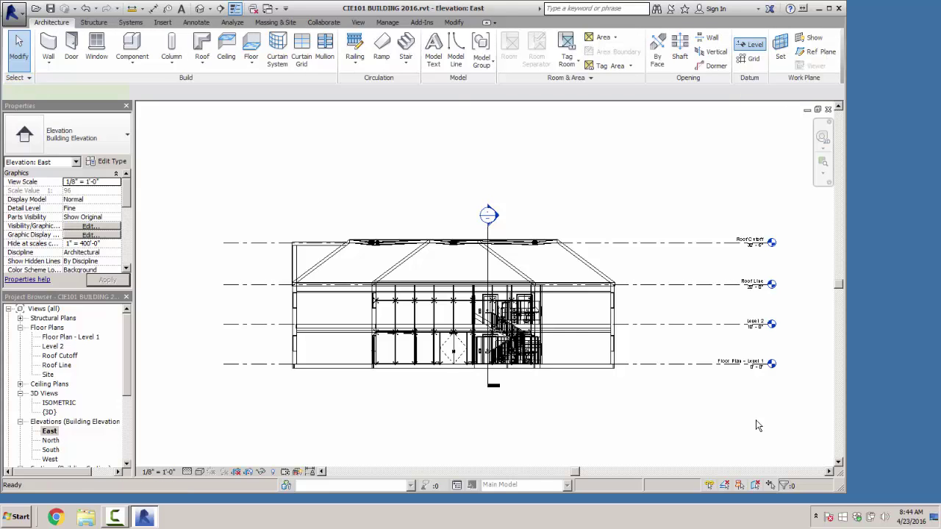
scroll(331, 390, "up", 2)
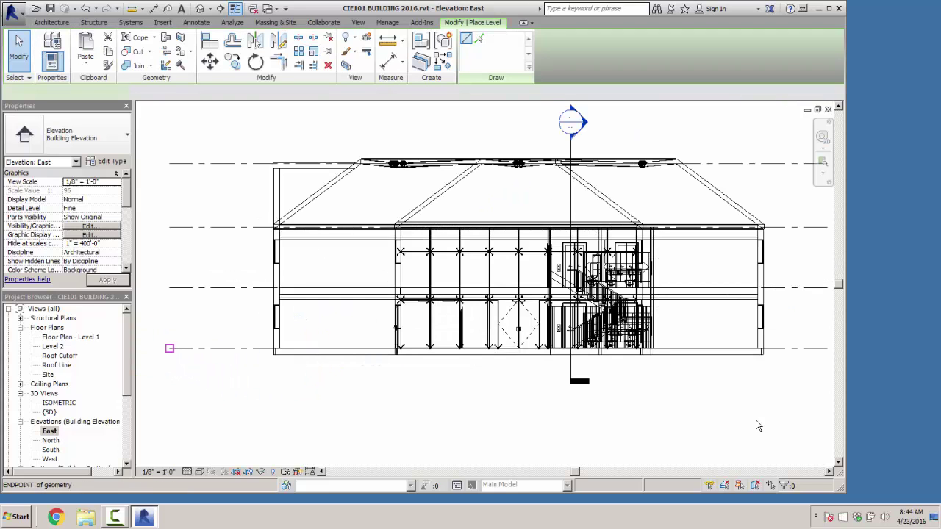
left_click(169, 356)
scroll(233, 399, "down", 2)
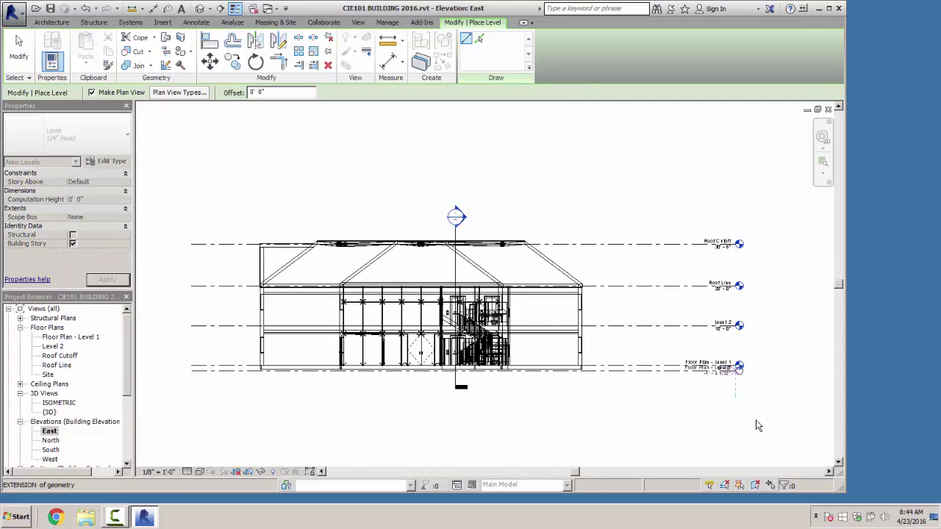
left_click(758, 426)
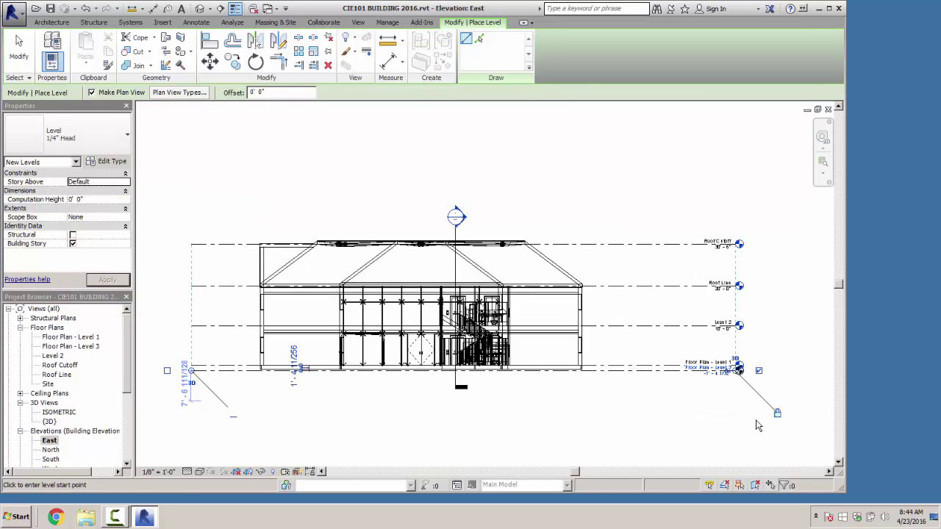
Step: Place a second new level further below the building, at about -7' 10 1/2", and finish level placement
left_click(758, 426)
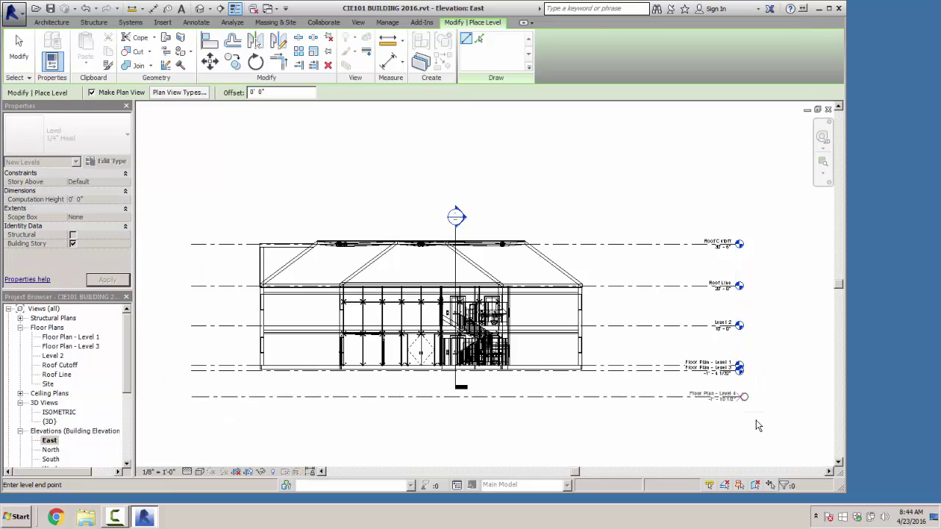
left_click(758, 426)
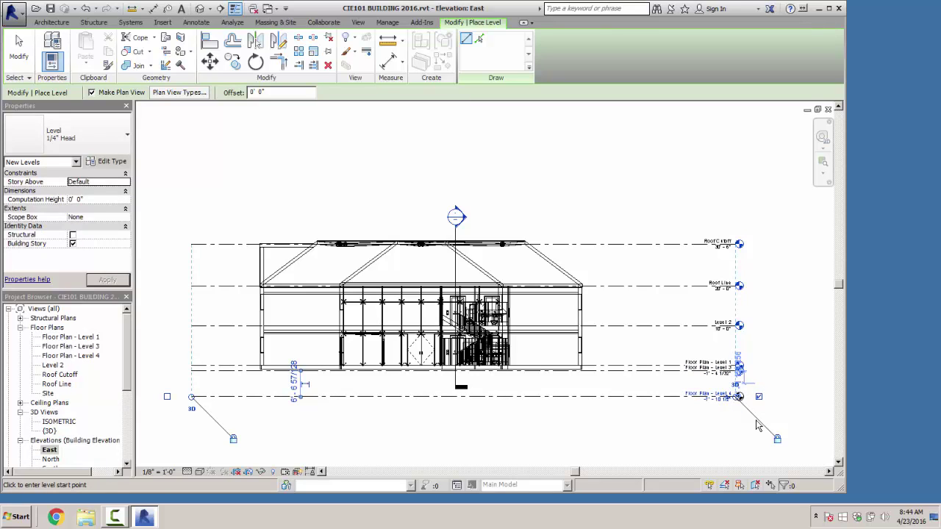
key("Escape")
key("Escape")
Step: Set the elevation of the new level directly below Level 1 to -1' 0 3/4"
scroll(758, 426, "up", 5)
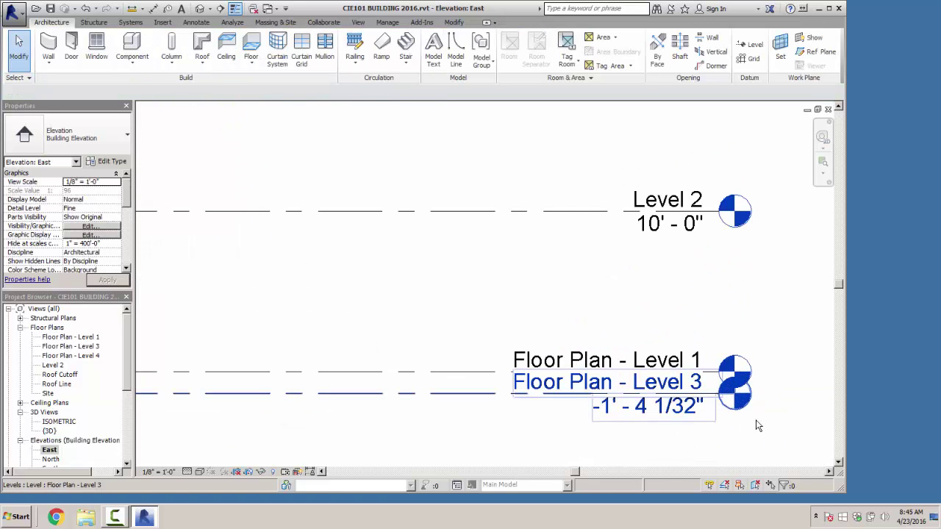
left_click(650, 406)
left_click(650, 407)
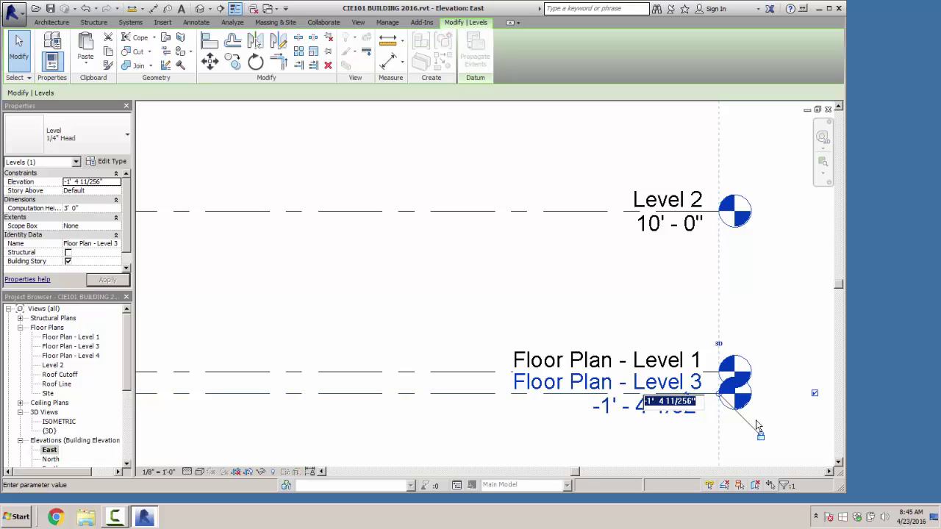
left_click(664, 401)
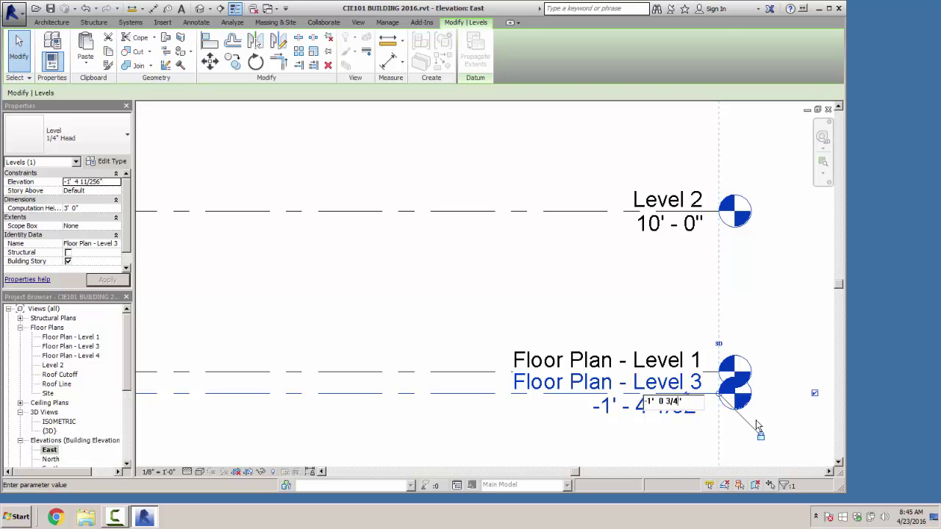
key("Return")
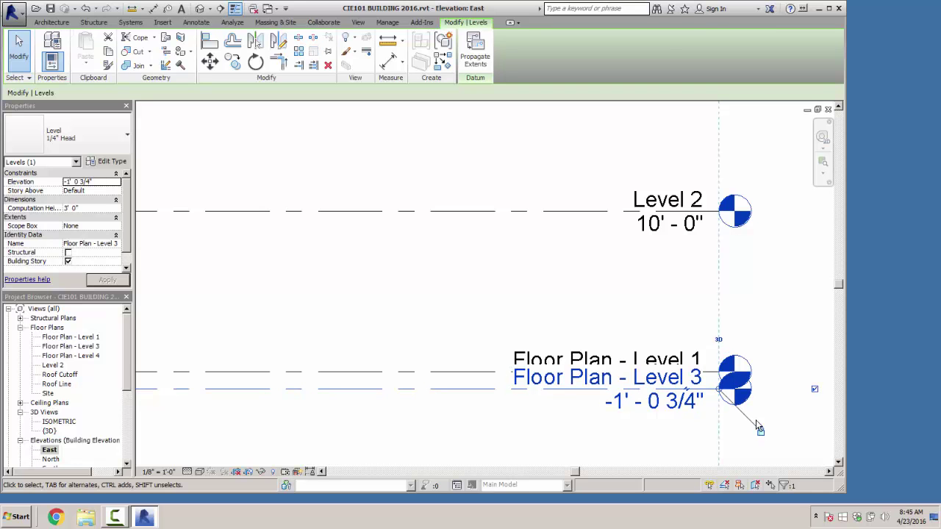
left_click(759, 429)
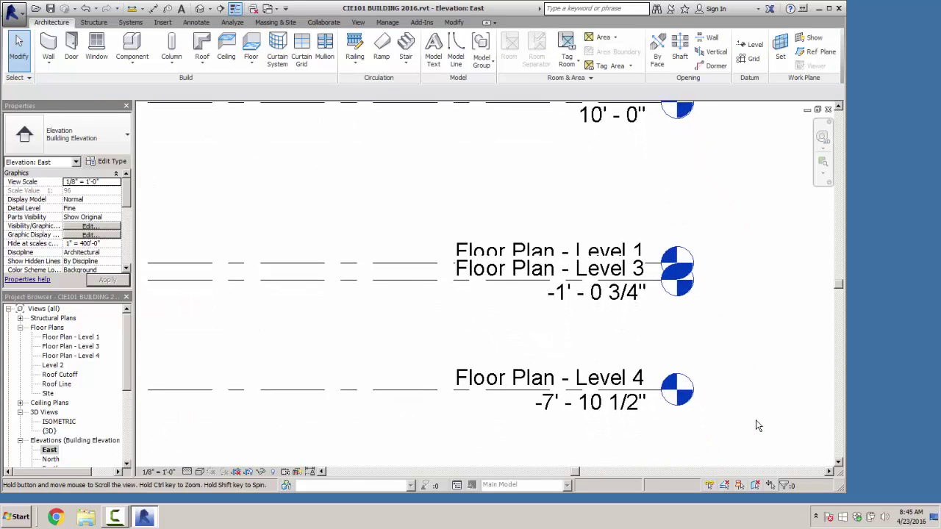
Step: Add an elbow to the -1' 0 3/4" level line so its head and label drop clear of the Level 1 label
key("Tab")
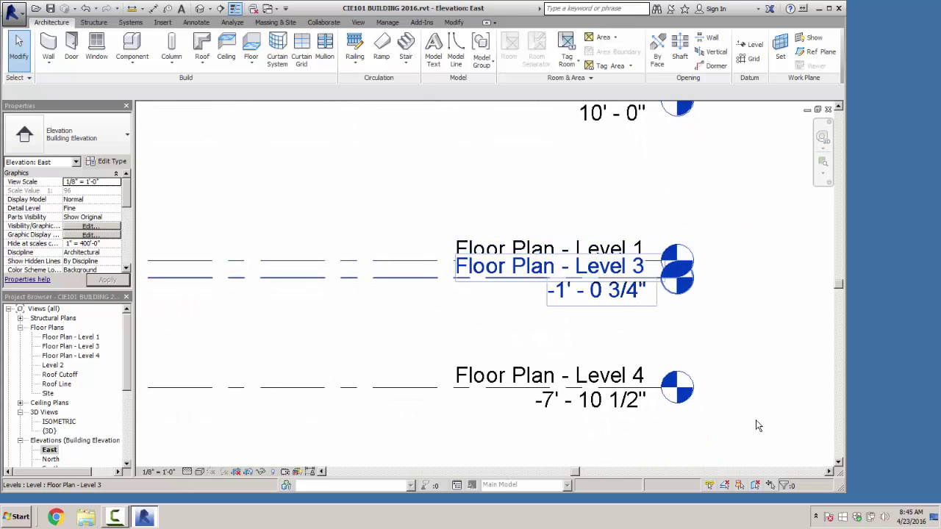
key("Tab")
key("Tab")
left_click(758, 425)
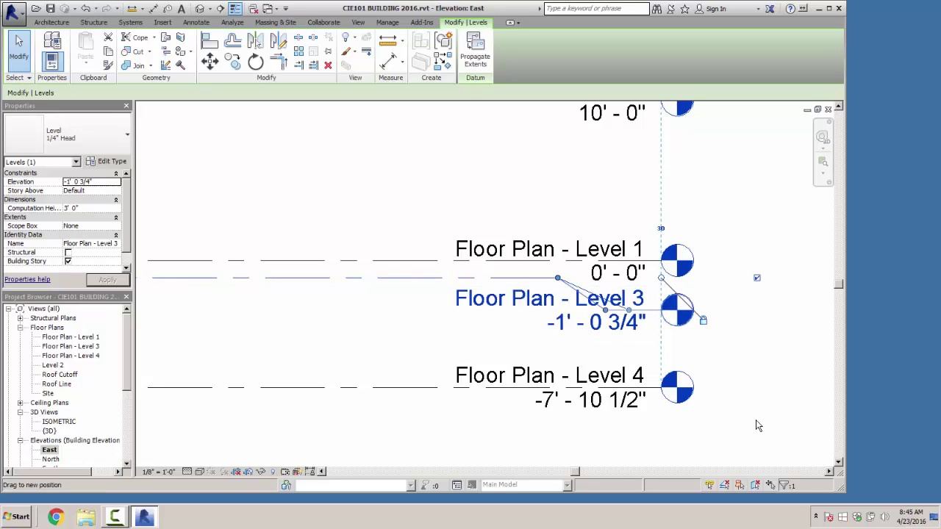
left_click(603, 300)
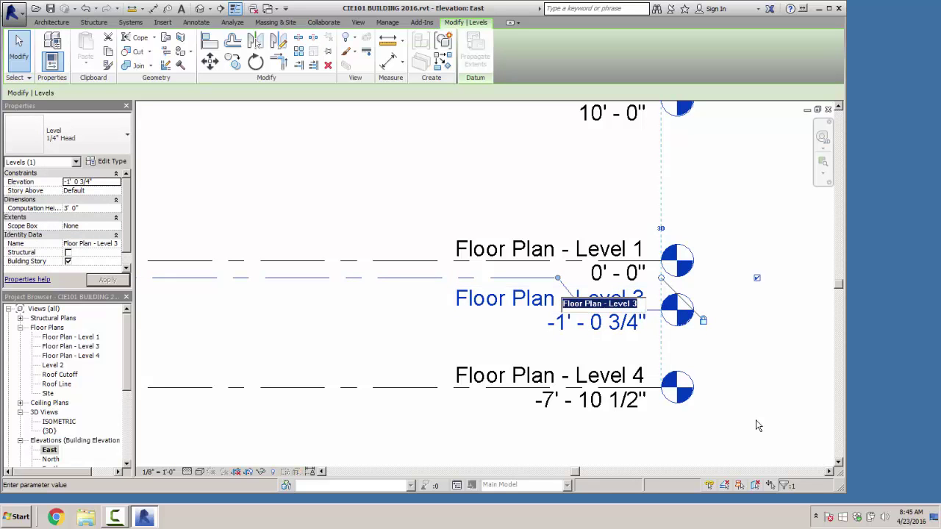
key("Escape")
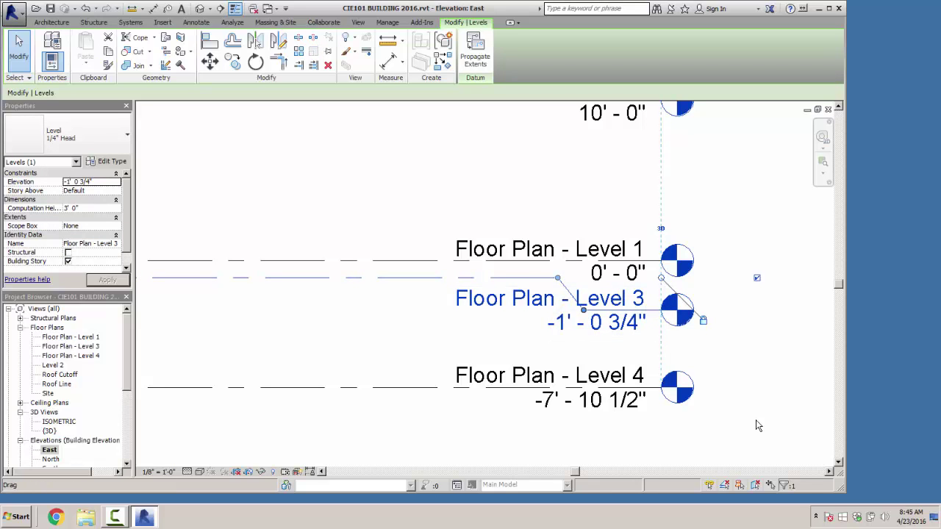
left_click(610, 322)
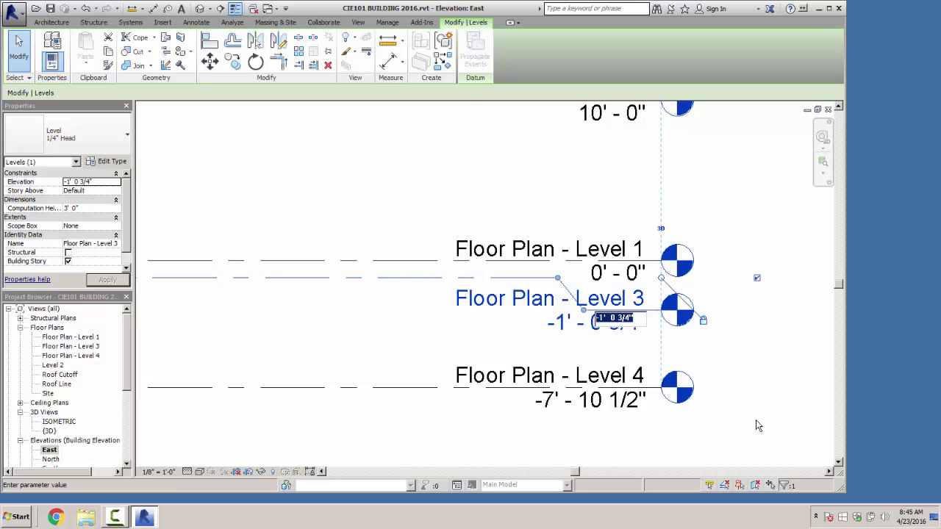
key("Escape")
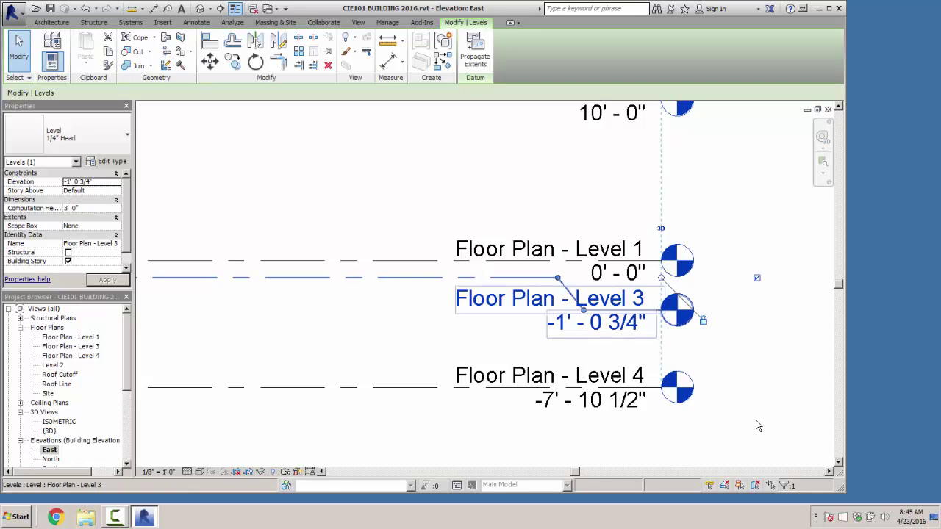
key("Escape")
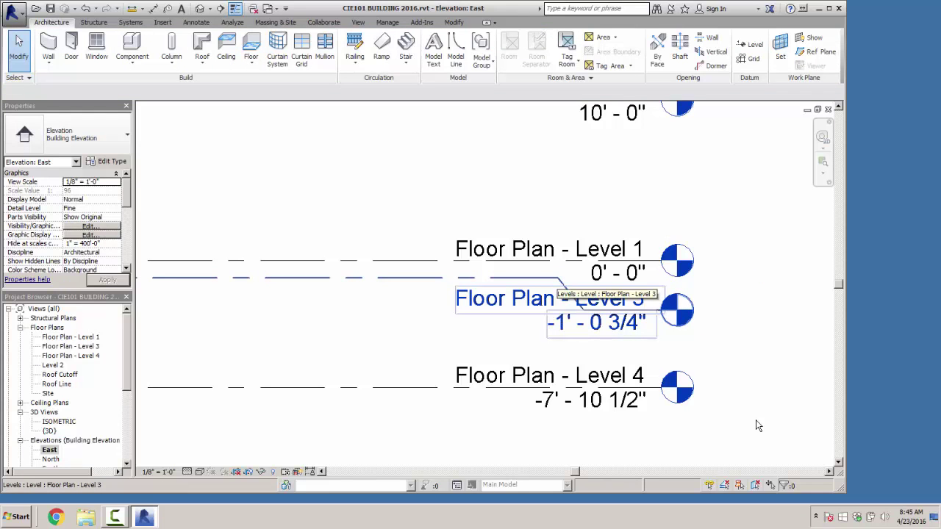
Step: Unlock the -1' 0 3/4" level head from the aligned levels and extend its line outward past the other heads
scroll(758, 425, "down", 1)
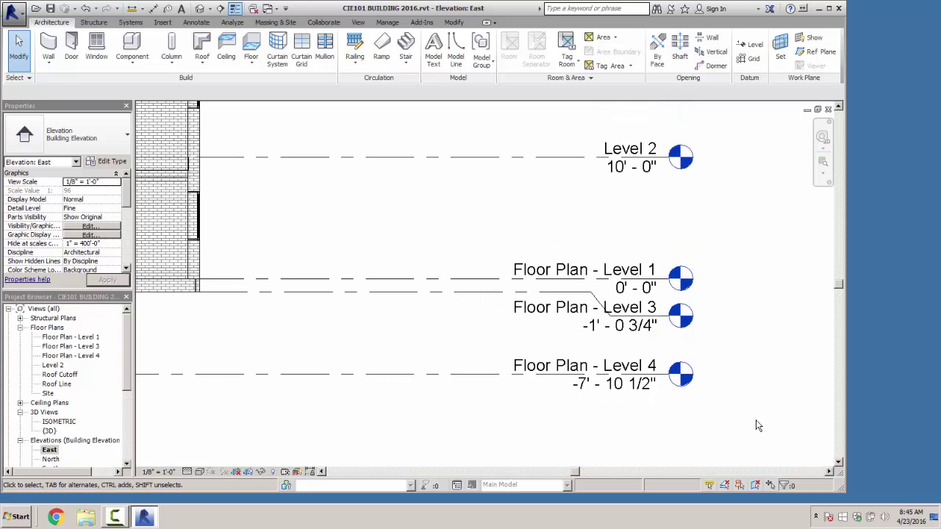
scroll(758, 426, "down", 1)
scroll(758, 426, "up", 1)
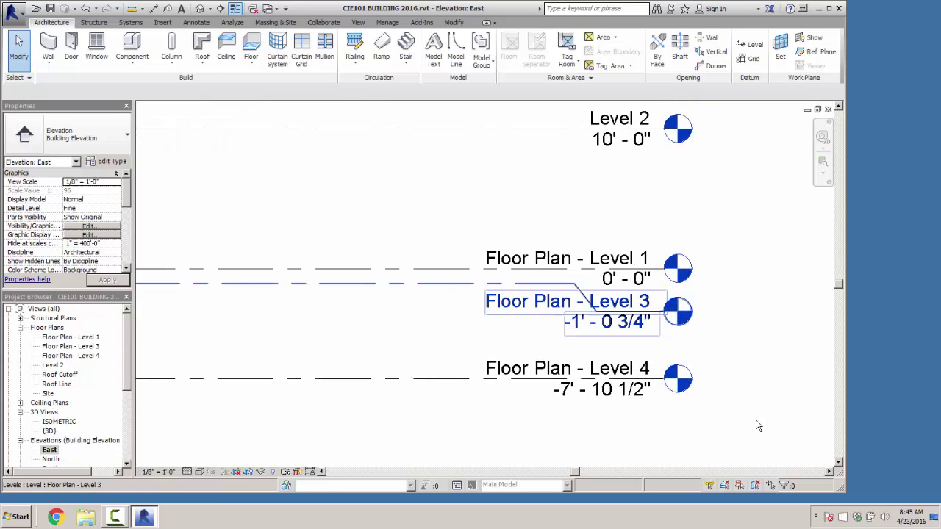
left_click(677, 312)
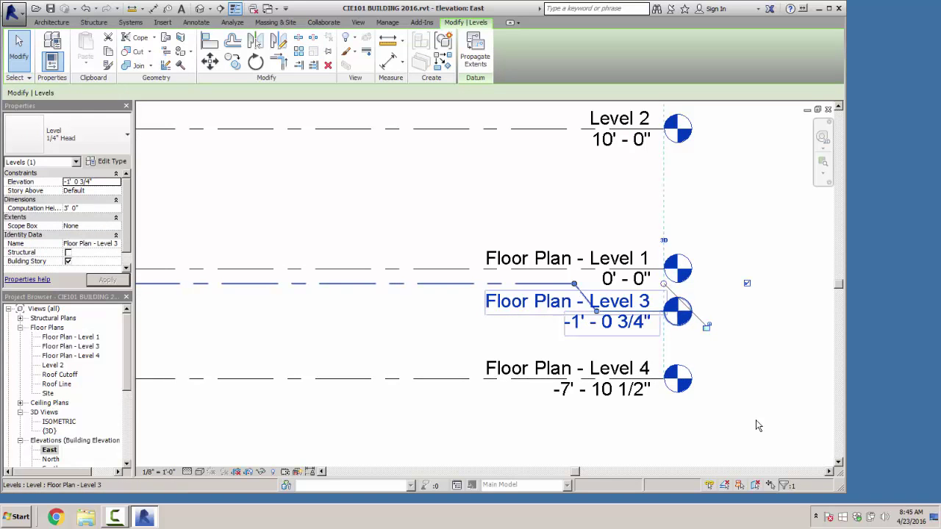
mouse_move(677, 312)
left_mouse_down()
mouse_move(791, 315)
mouse_move(785, 310)
left_mouse_up()
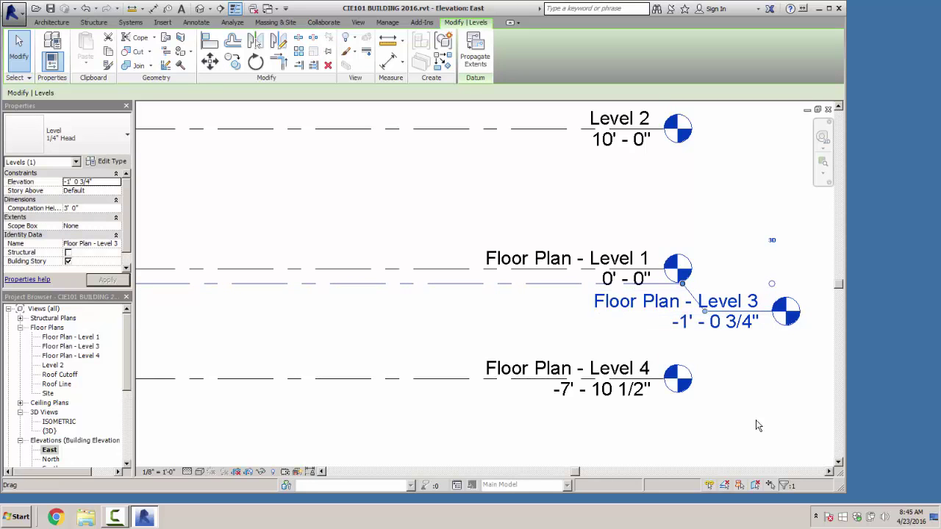
Step: Reshape the elbow of the -1' 0 3/4" level line into a short vertical drop right beside its head
left_click_drag(704, 311, 592, 283)
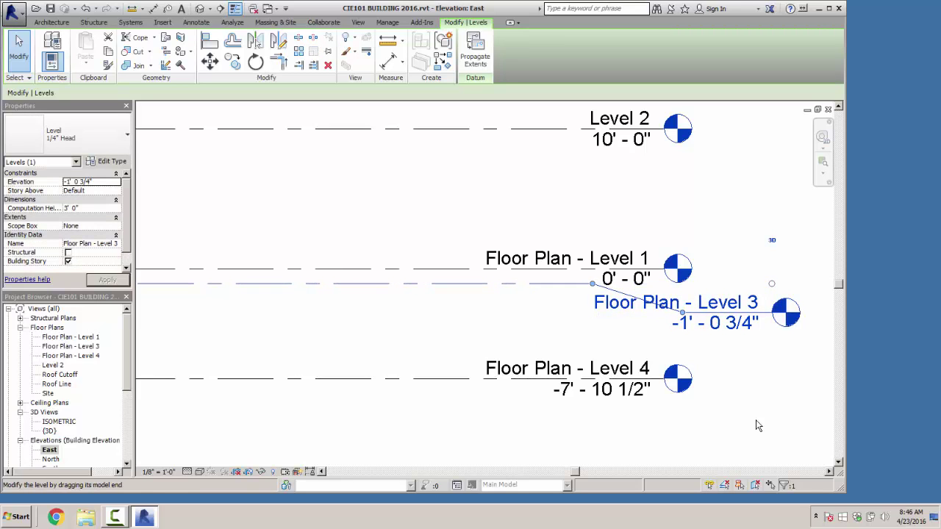
left_click(748, 307)
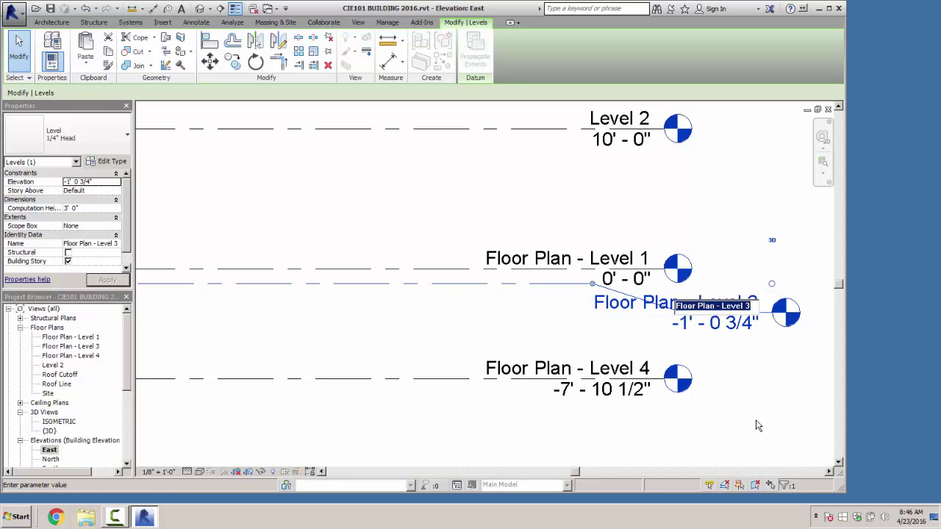
key("Return")
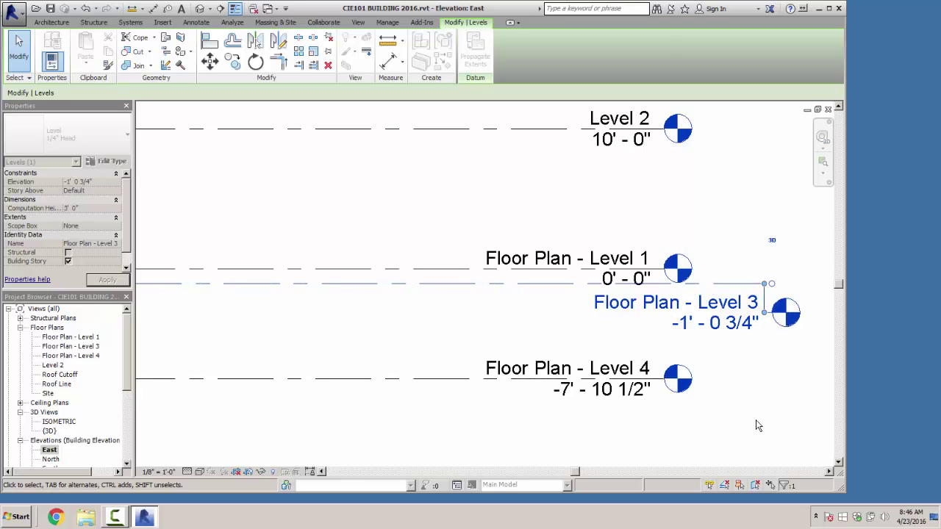
left_click(758, 425)
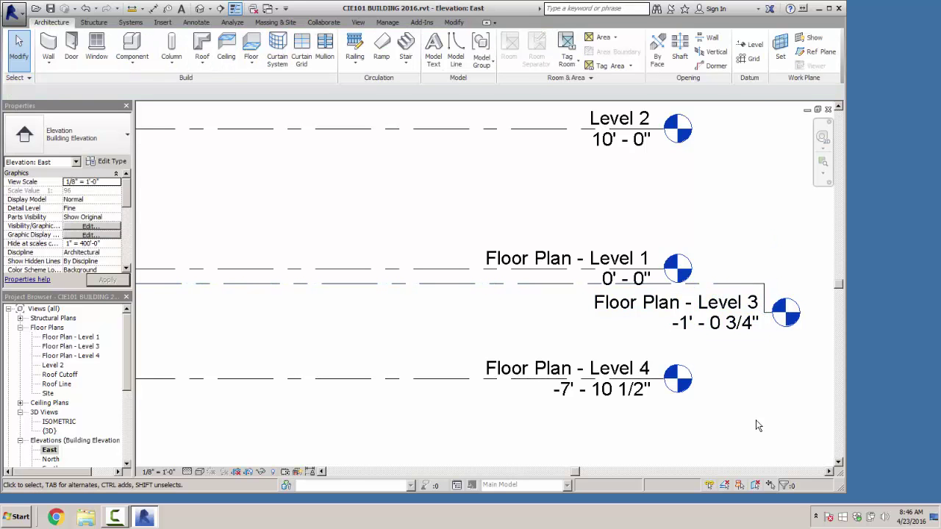
Step: Rename the -1' 0 3/4" level as Top of Foundation Wall and rename its corresponding views
scroll(758, 426, "down", 3)
scroll(758, 426, "down", 2, "ctrl")
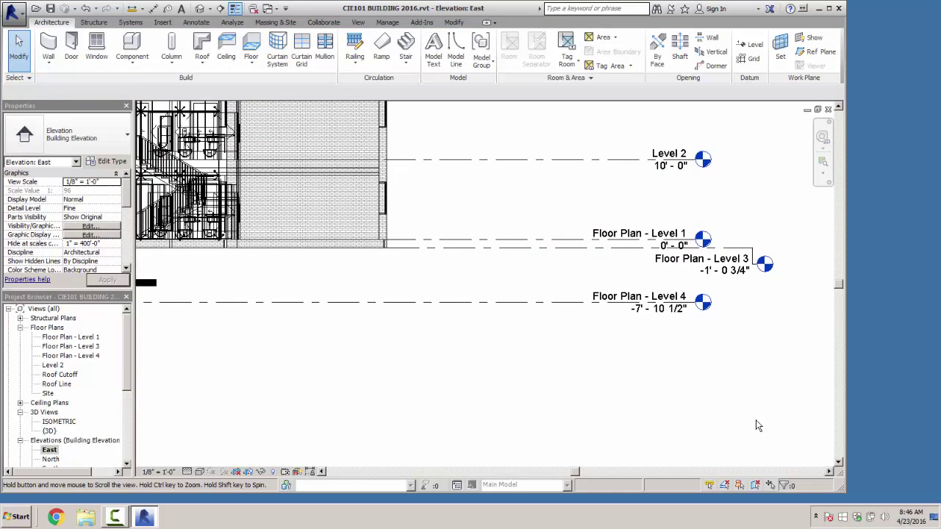
double_click(702, 260)
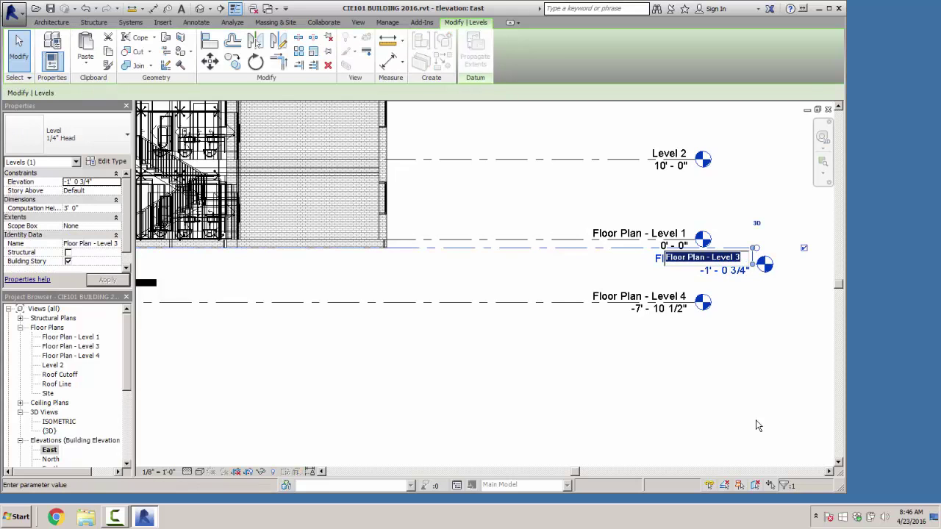
type("To")
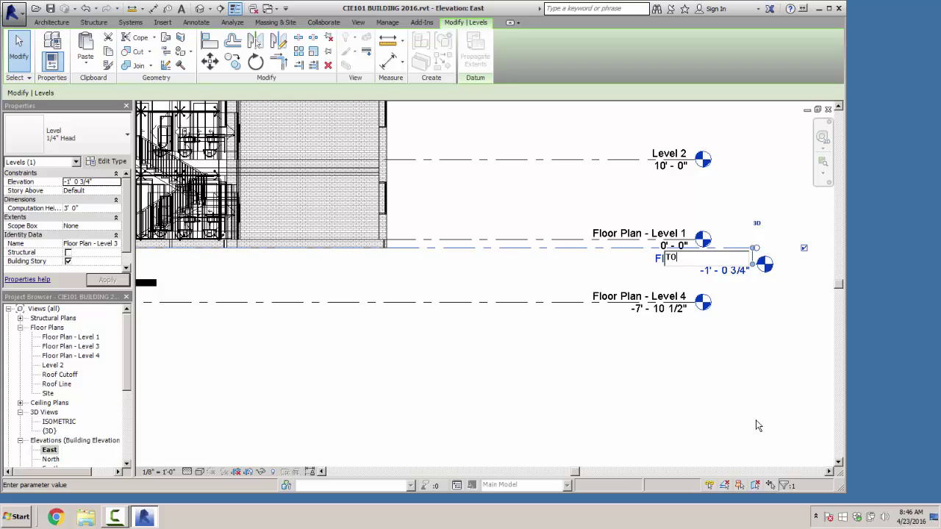
type("p of Foundation Wall")
key("Return")
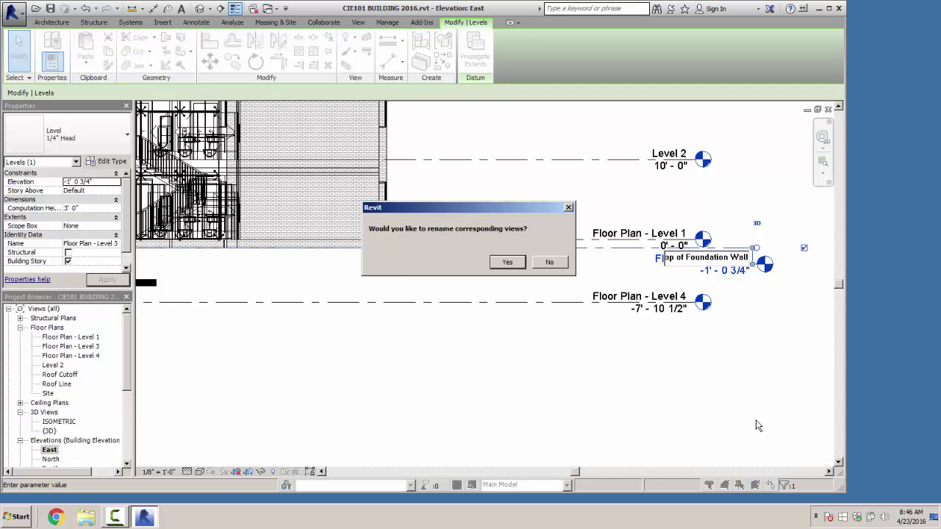
key("Return")
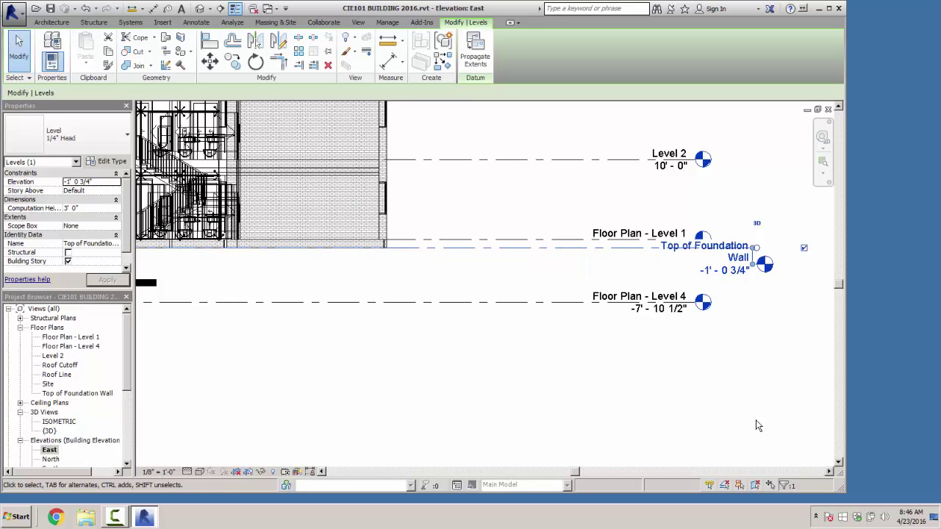
Step: Shorten the Top of Foundation Wall level's name to Top of Found. Wall and rename its corresponding views
left_click(709, 253)
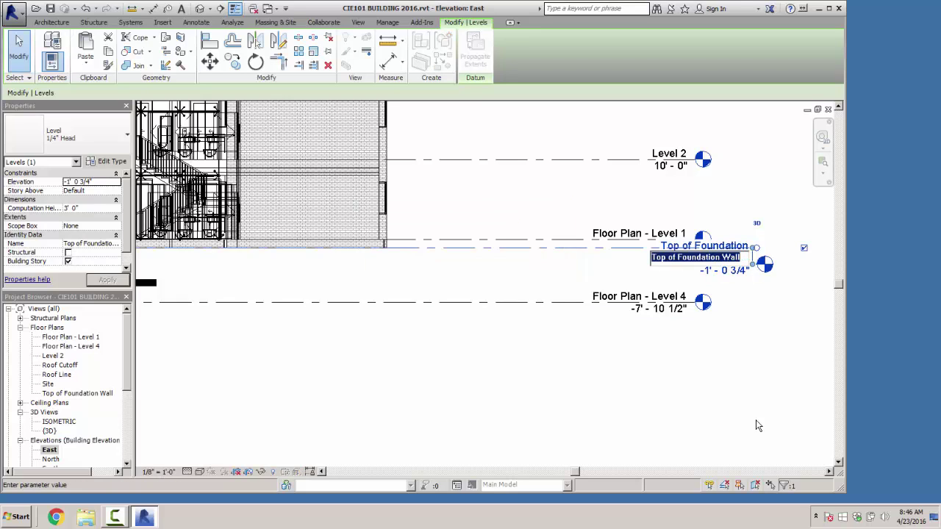
key("Escape")
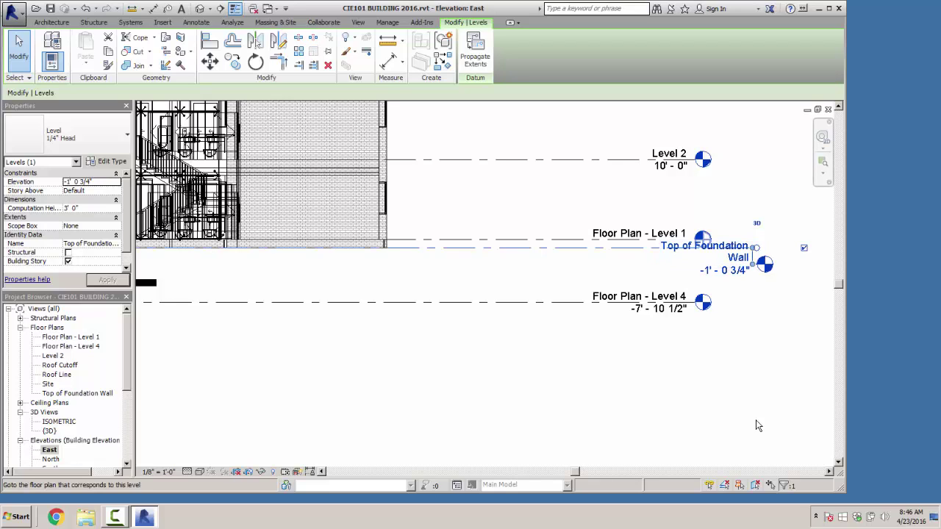
left_click(724, 256)
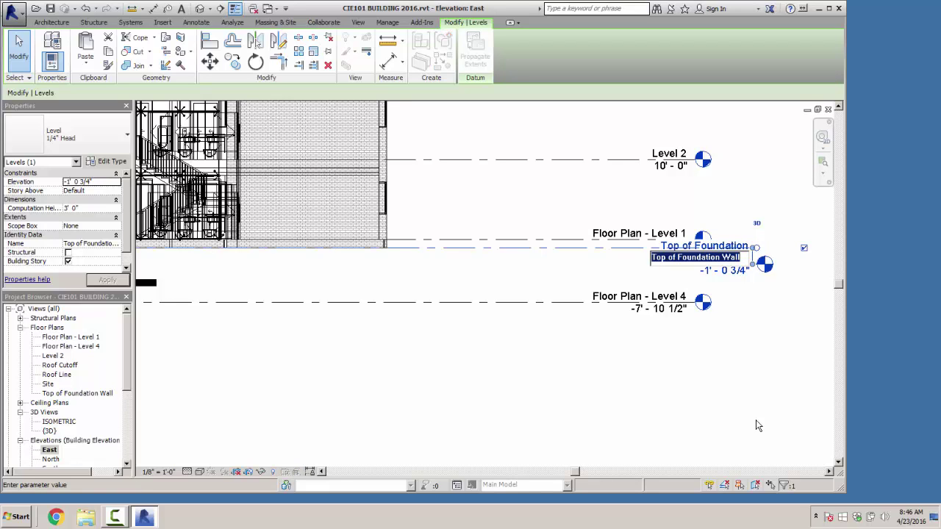
left_click_drag(701, 257, 720, 258)
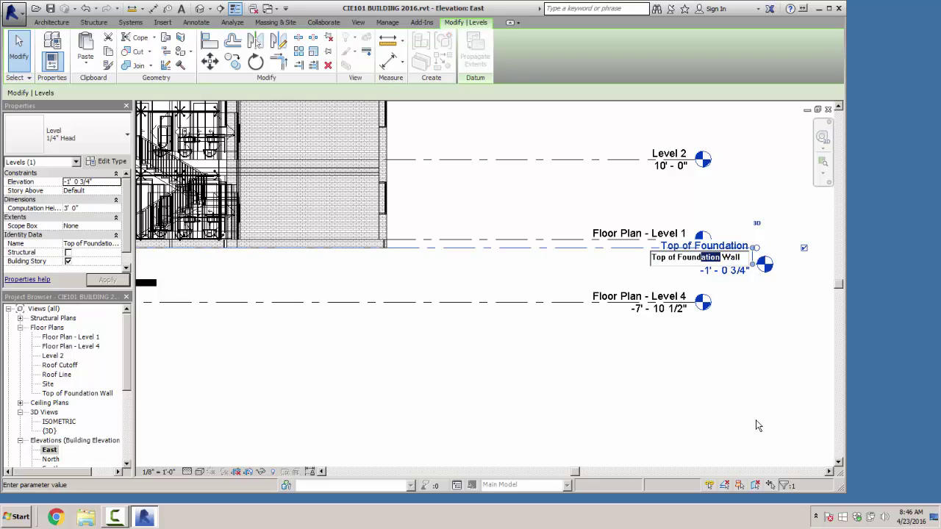
type(".")
key("Return")
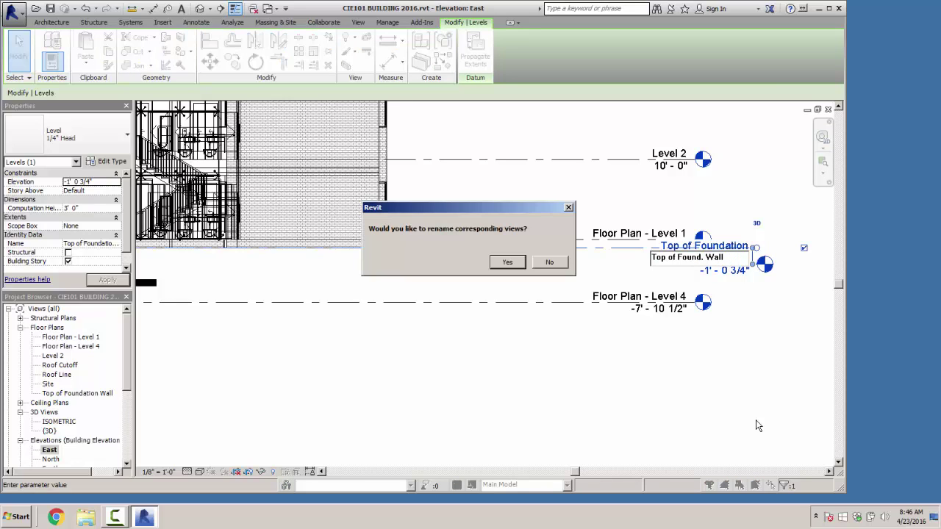
key("Return")
key("Escape")
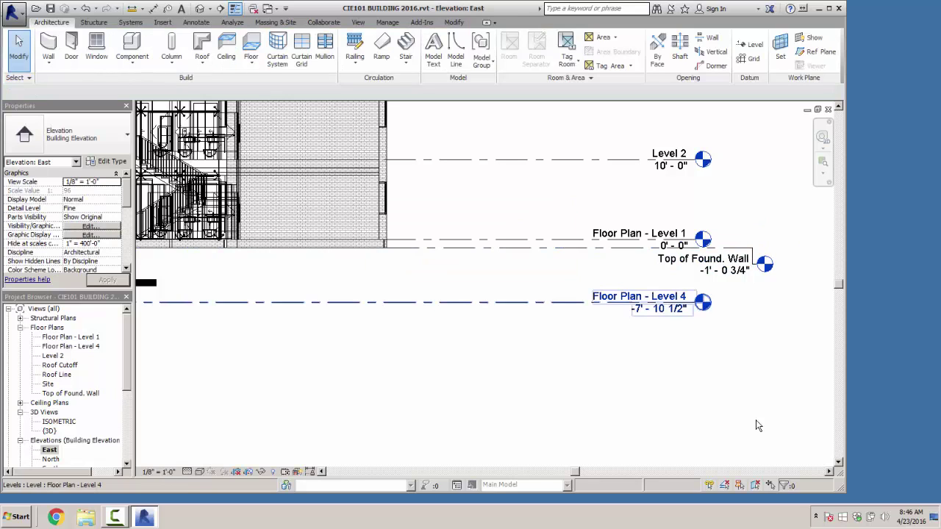
Step: Rename the Floor Plan - Level 4 level as Btm of Found. Wall and rename its corresponding views
left_click(626, 296)
left_click(627, 296)
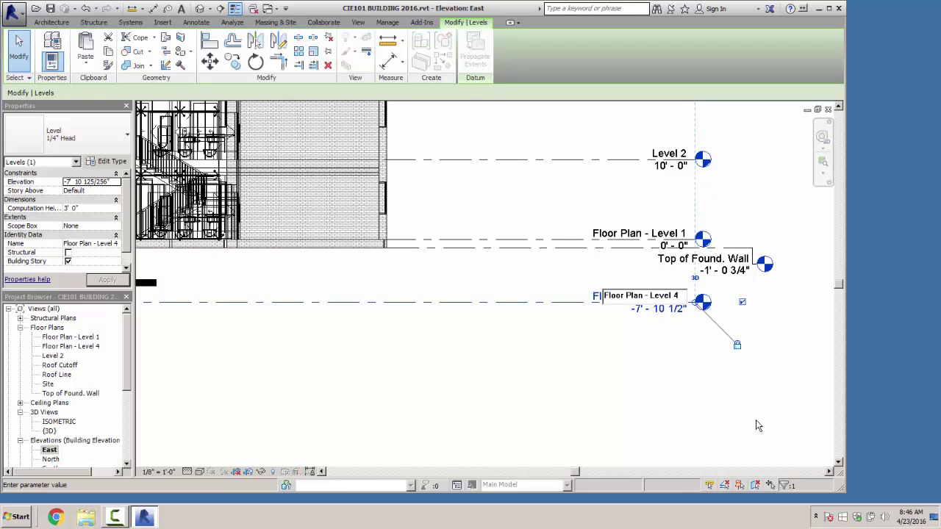
key("ctrl+a")
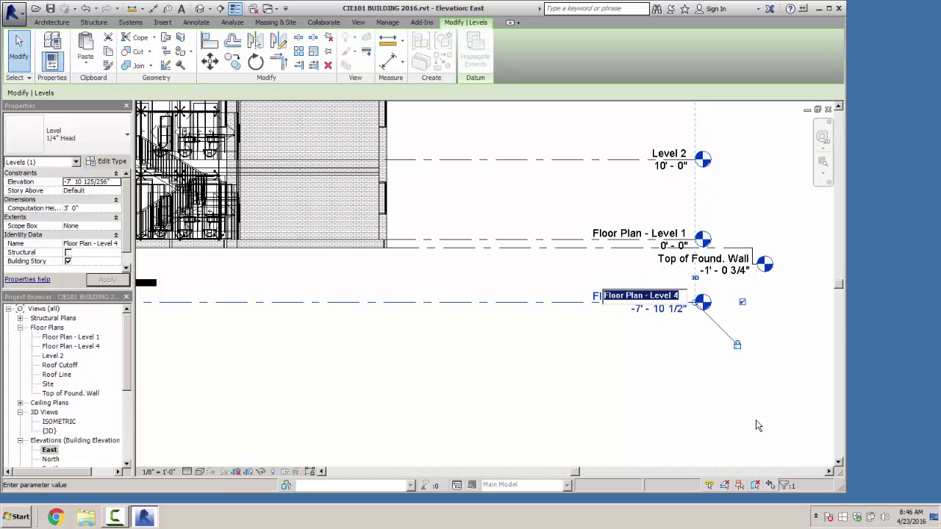
type("Btm")
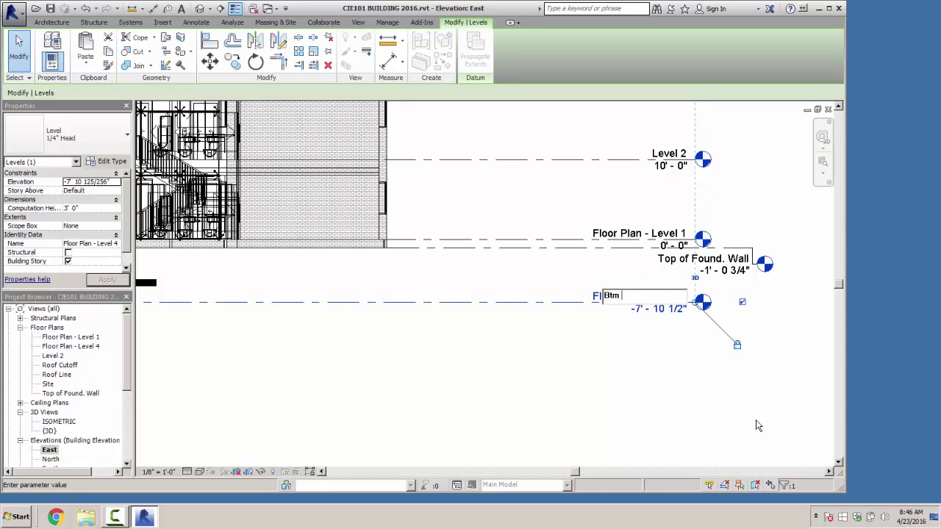
type(" of Found. Wall")
key("Return")
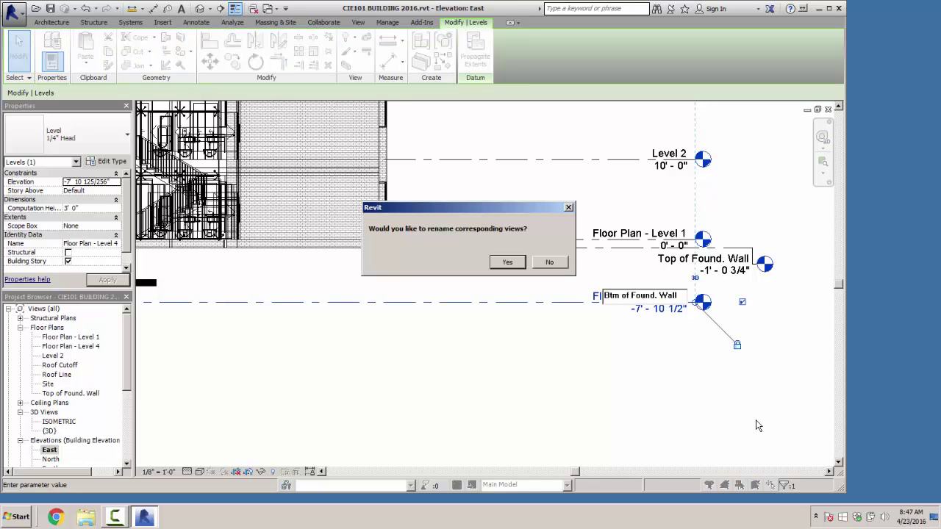
key("Return")
key("Escape")
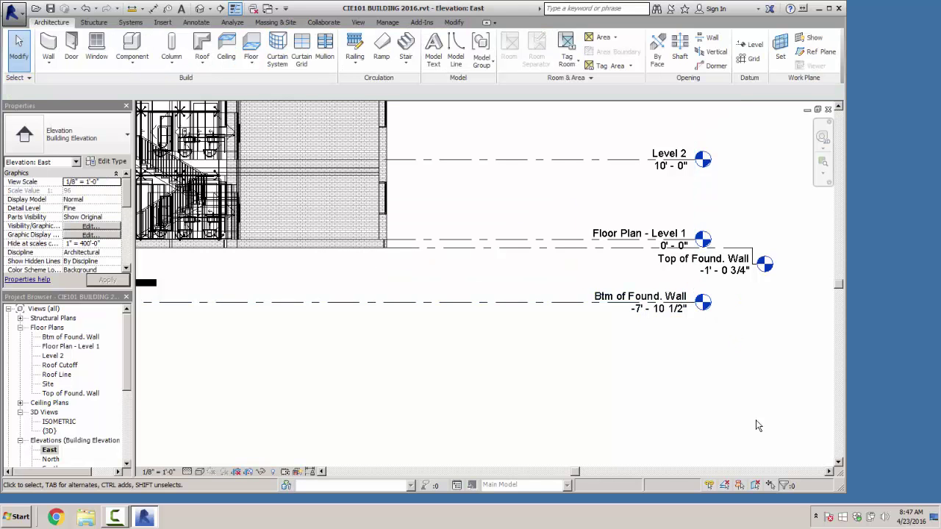
Step: Set the elevation of the Btm of Found. Wall level to -6' 0 3/4"
left_click(661, 309)
left_click(661, 309)
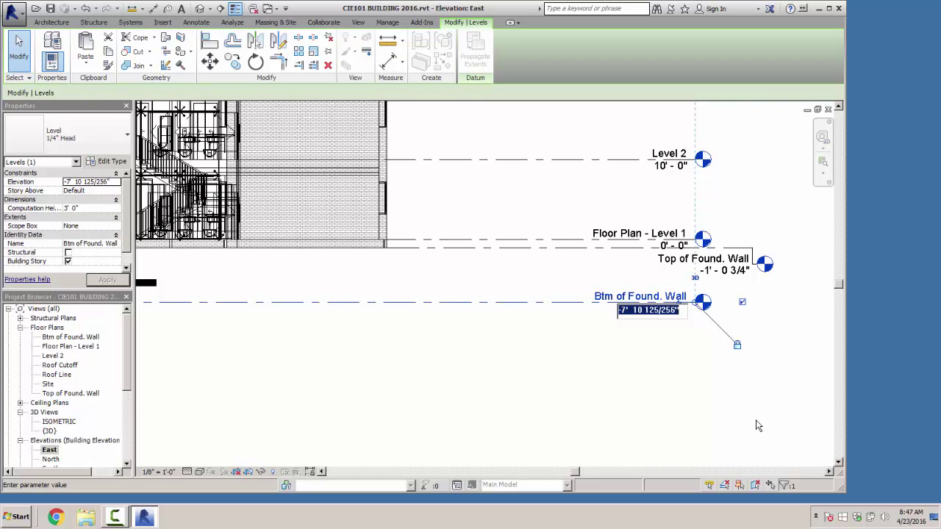
key("Home")
key("Right")
key("shift+Right")
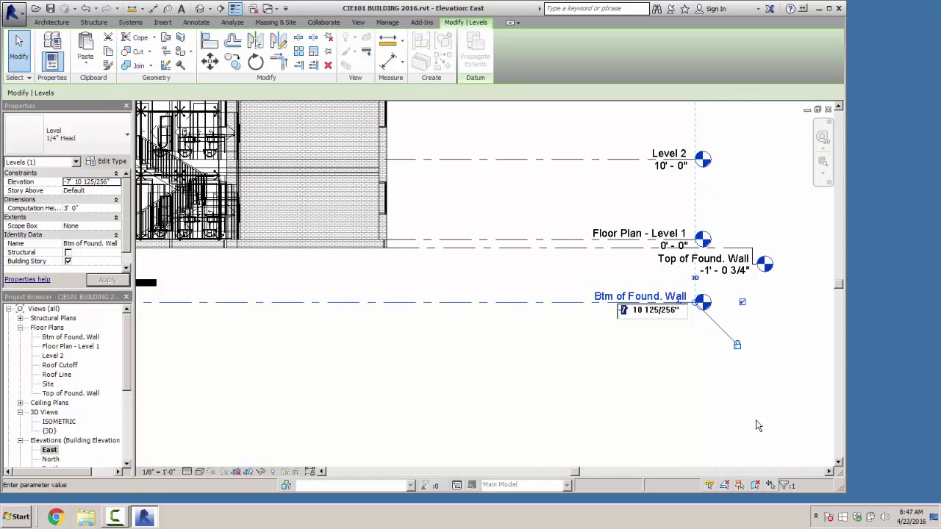
type("6")
key("Right")
key("Right")
key("shift+Right")
key("shift+Right")
key("shift+Right")
key("shift+Right")
key("shift+Right")
key("shift+Right")
key("shift+Right")
key("shift+Right")
key("shift+Right")
key("shift+Right")
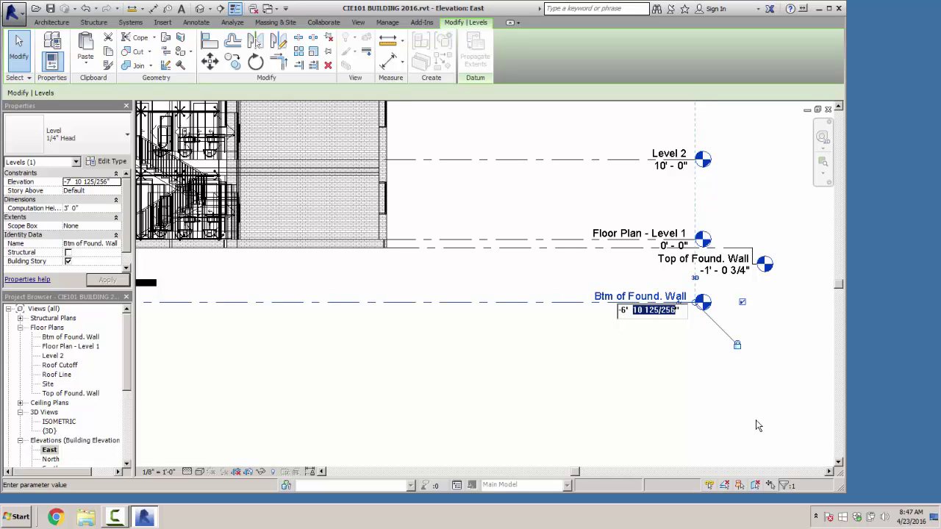
type("0 3/4")
key("Return")
left_click(757, 421)
Step: Extend the headless end of the Top of Found. Wall level line to align with the ends of the other levels
scroll(757, 421, "down", 2)
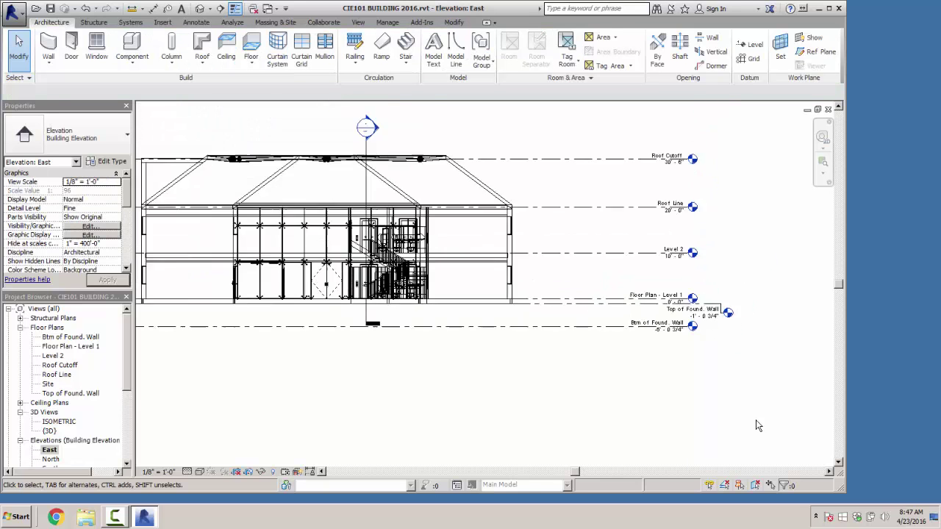
scroll(756, 421, "down", 1)
middle_click_drag(756, 421, 922, 423)
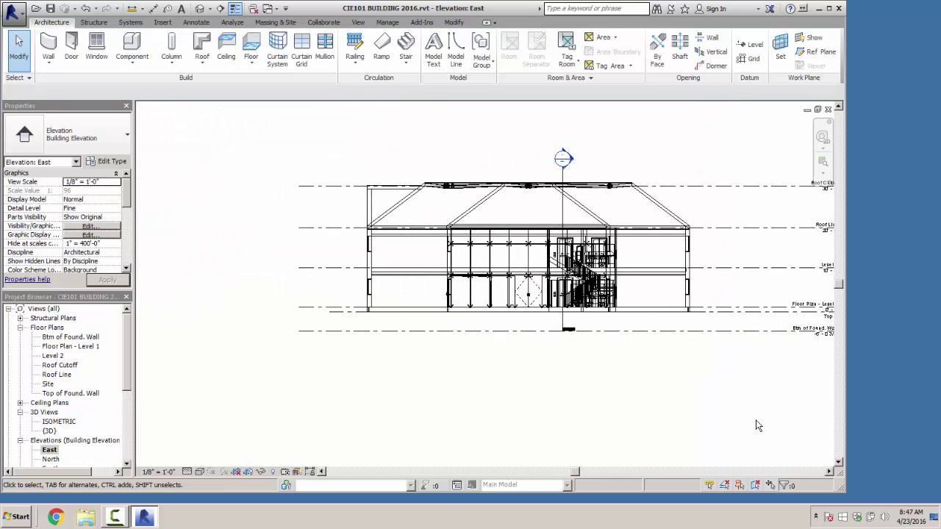
scroll(756, 421, "down", 2)
left_click(780, 324)
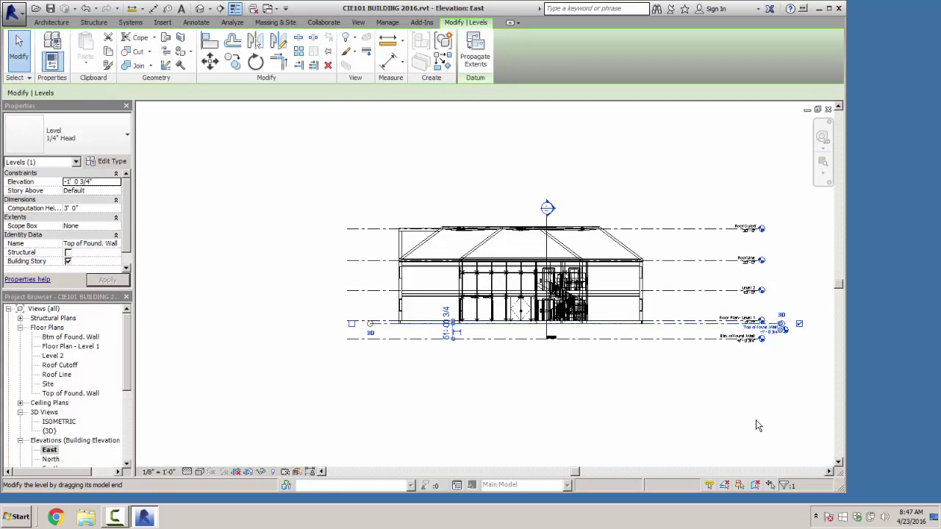
left_click_drag(370, 323, 346, 324)
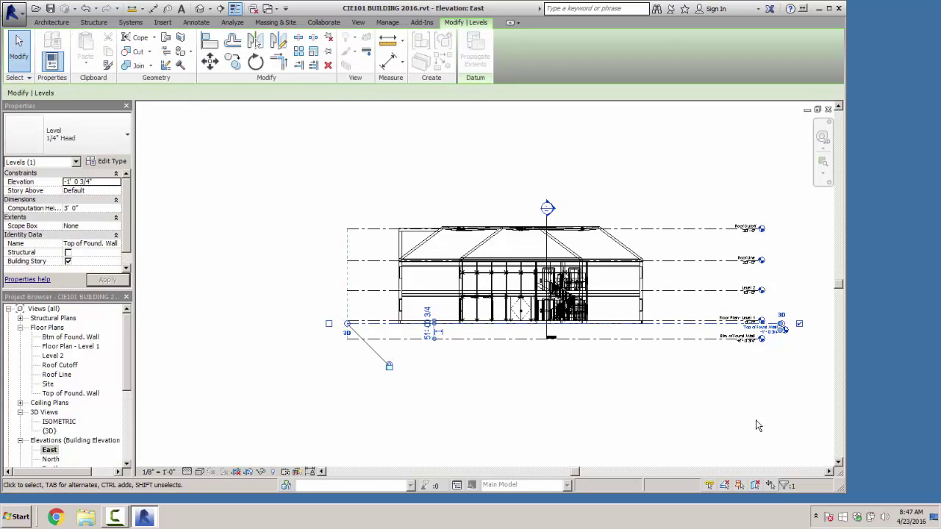
key("Escape")
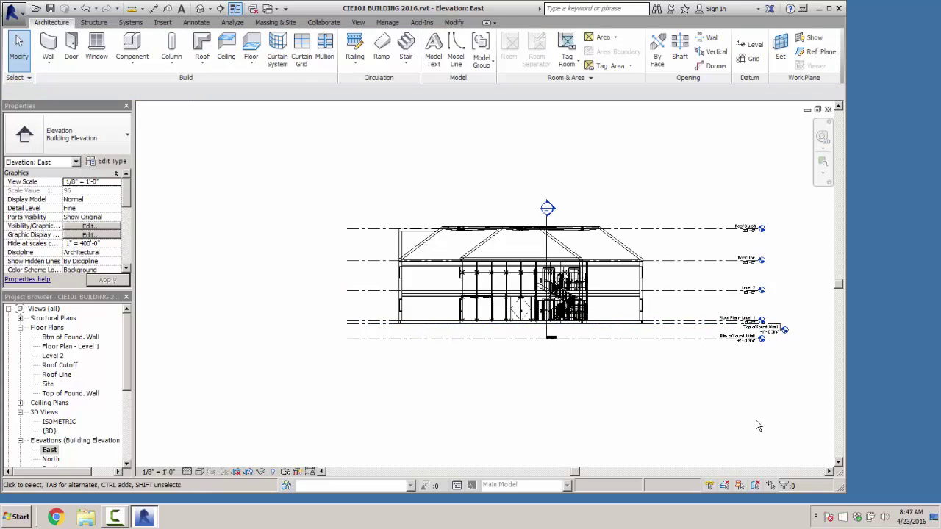
Step: Change the East elevation's visual style to Hidden Line
left_click(199, 471)
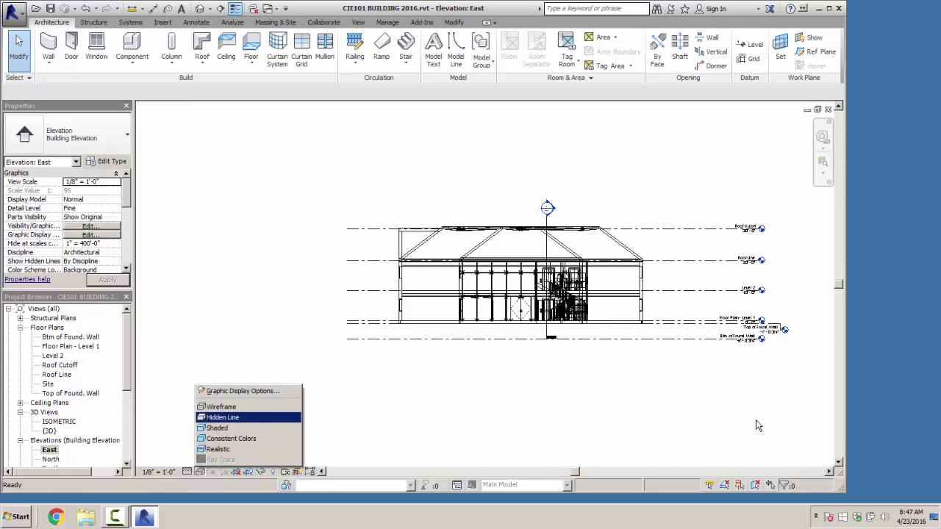
left_click(223, 418)
scroll(649, 331, "up", 2)
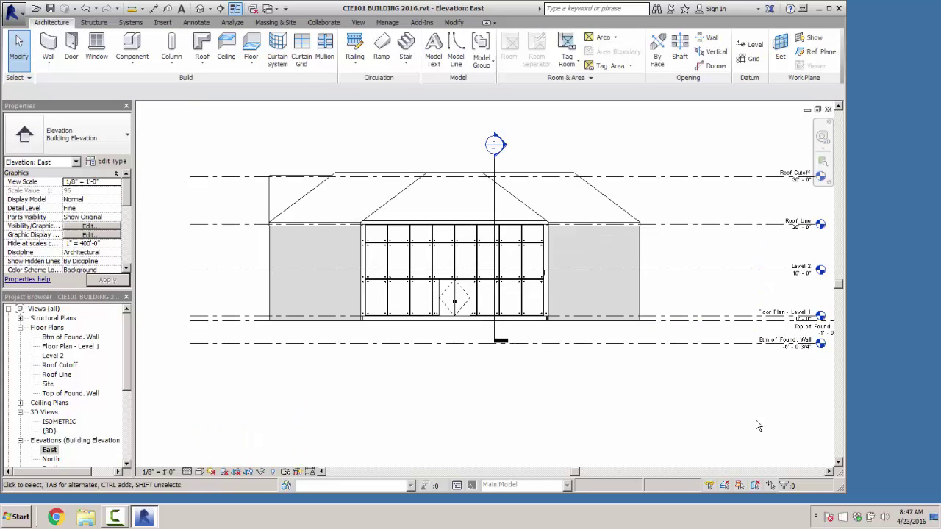
Step: Extend the building section line's lower end to just below the Btm of Found. Wall level
left_click(493, 338)
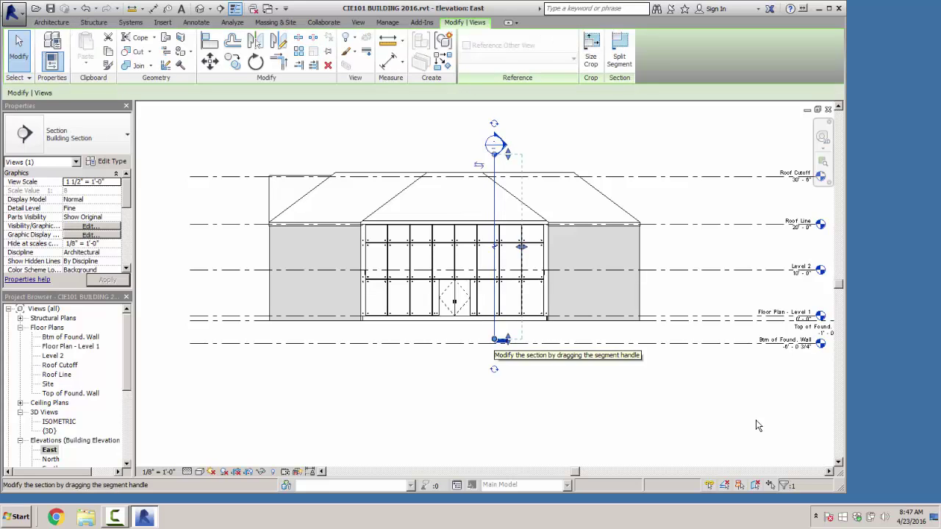
left_click_drag(494, 340, 494, 351)
key("Escape")
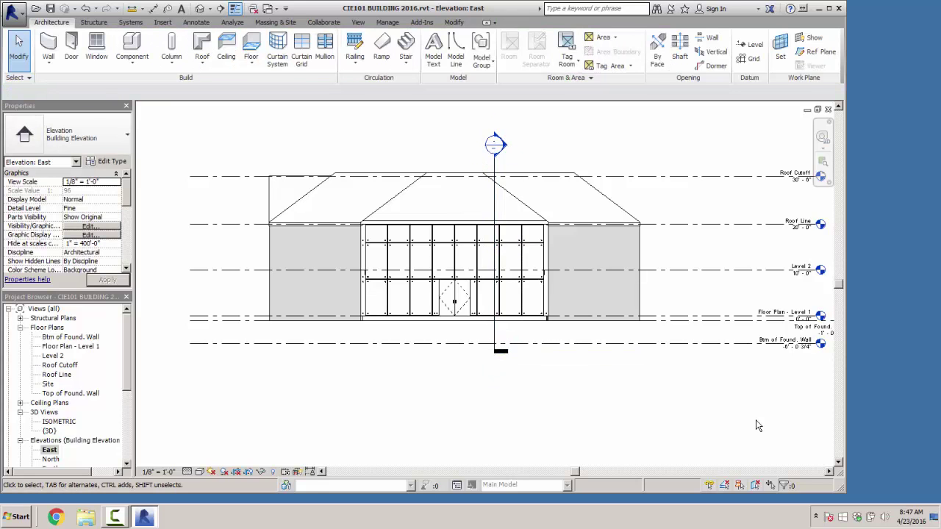
scroll(578, 394, "down", 1)
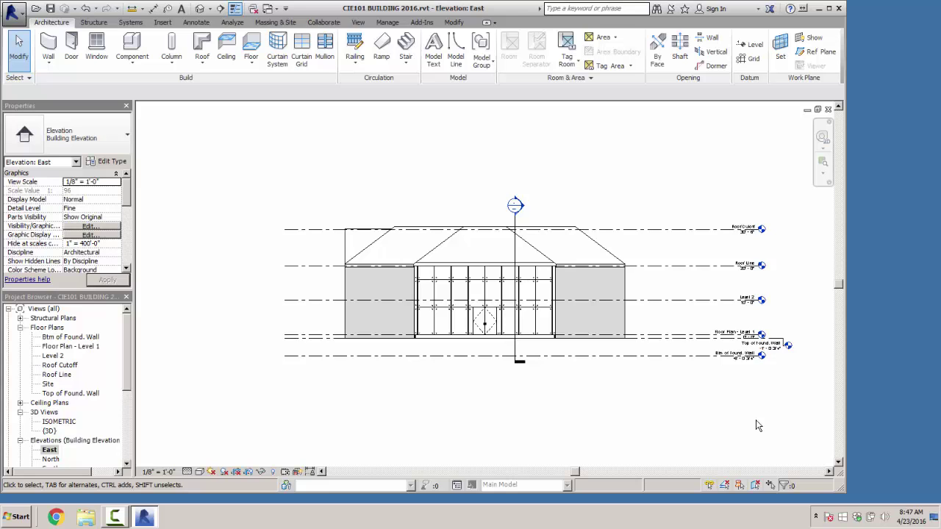
Step: Switch to the Btm of Found. Wall floor plan and set its underlay to Floor Plan - Level 1
key("ctrl+Tab")
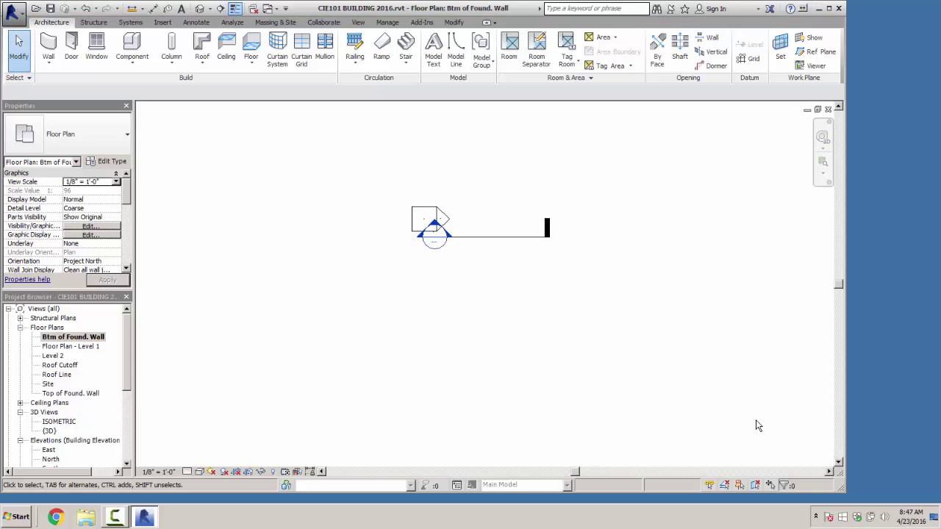
key("Tab")
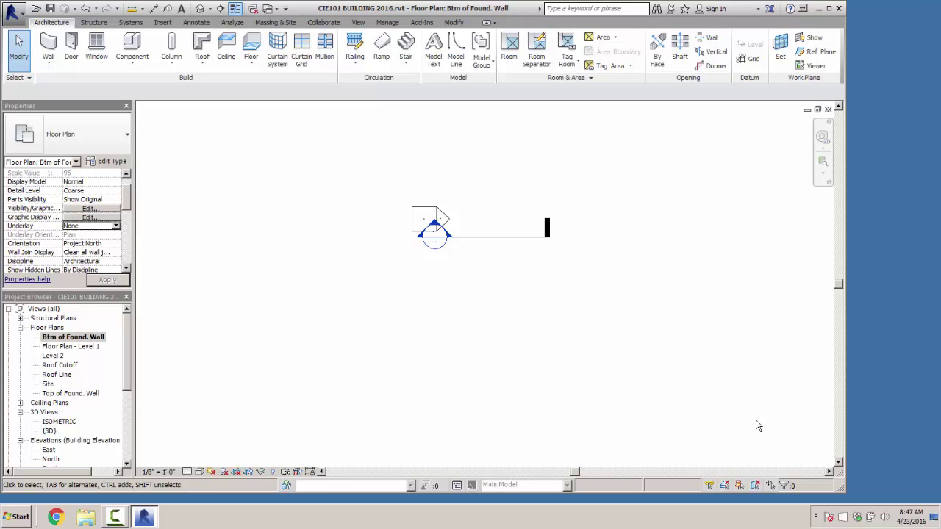
key("alt+Down")
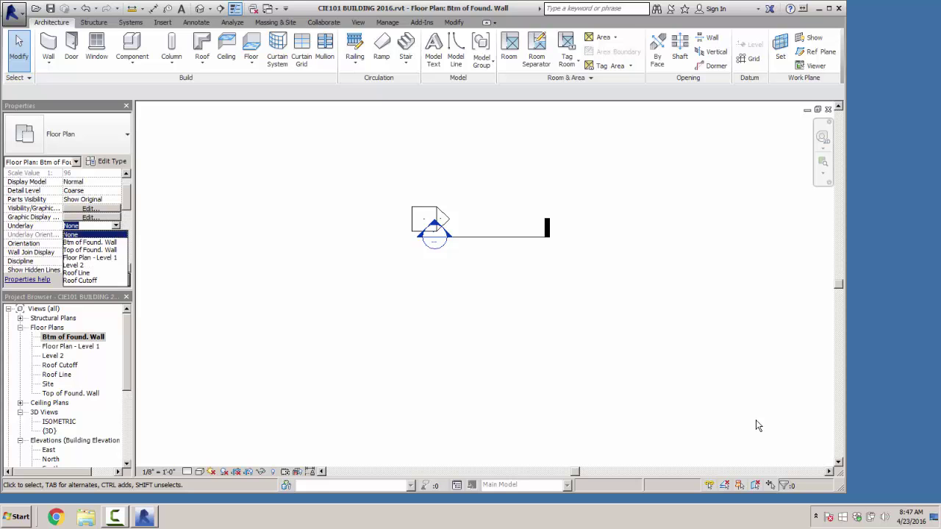
key("Down")
key("Down")
key("Down")
key("Return")
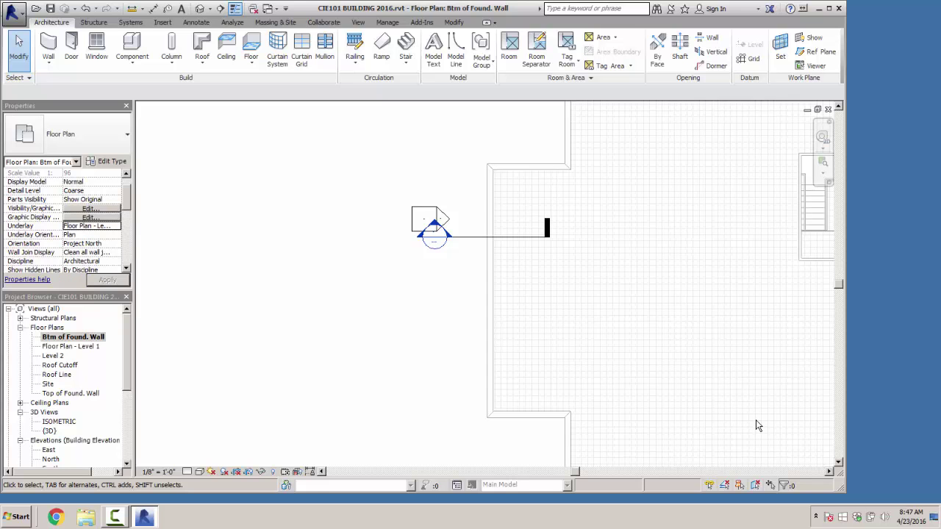
Step: Set up a Foundation - 12" Concrete wall for drawing, with its location line at Finish Face: Exterior
scroll(758, 426, "down", 3)
middle_click_drag(758, 425, 488, 421)
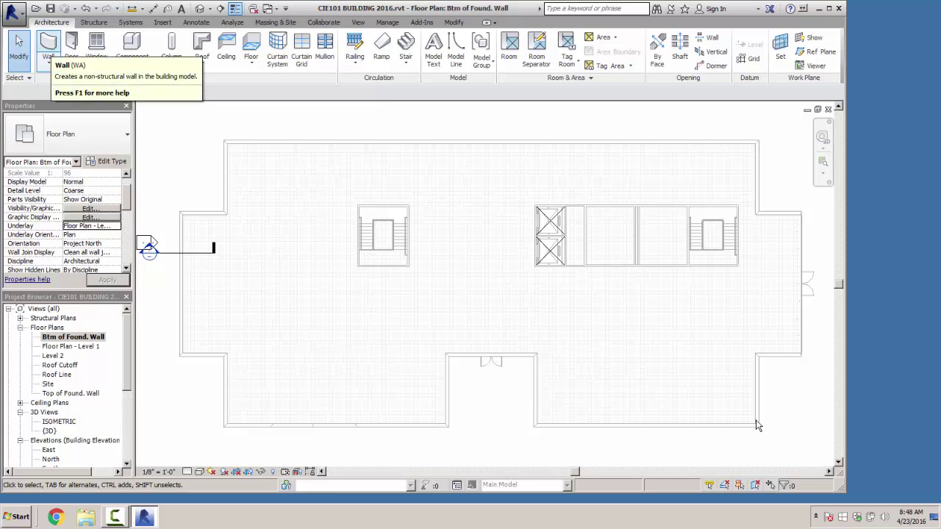
key("w")
key("a")
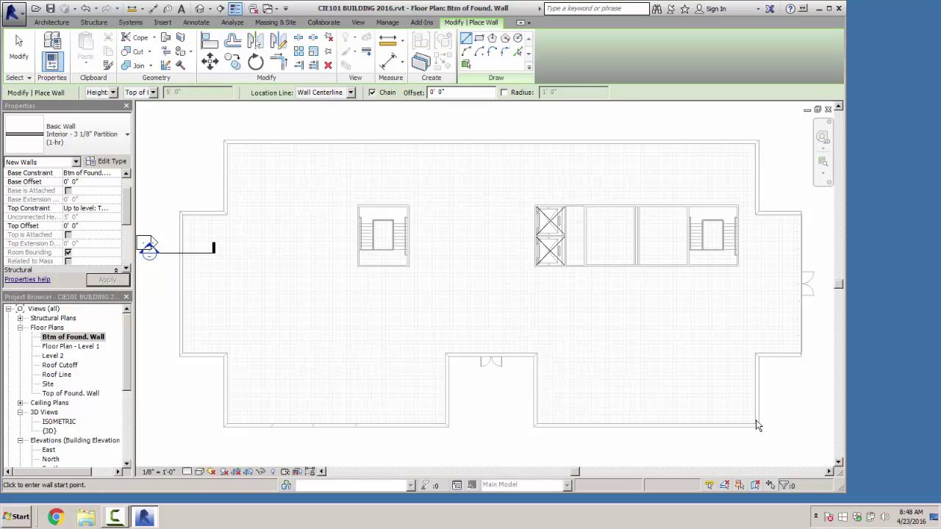
left_click(90, 134)
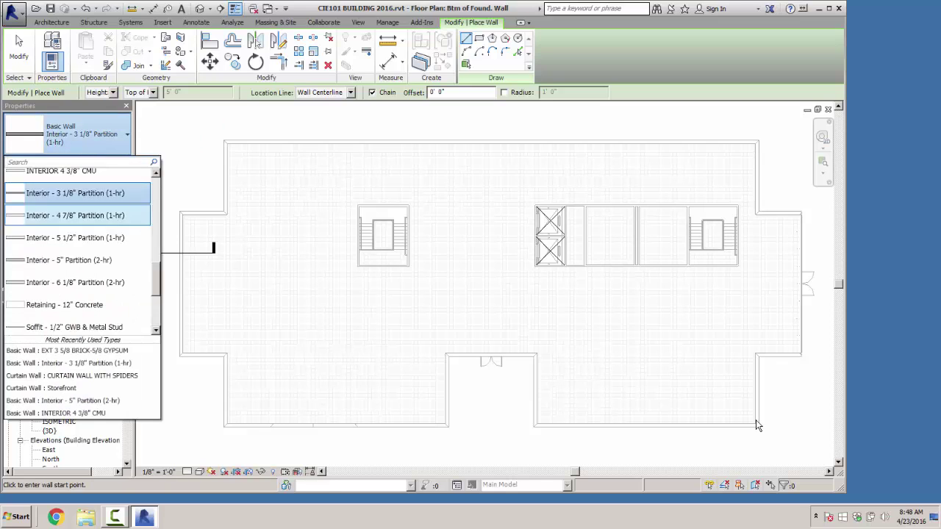
scroll(77, 250, "up", 5)
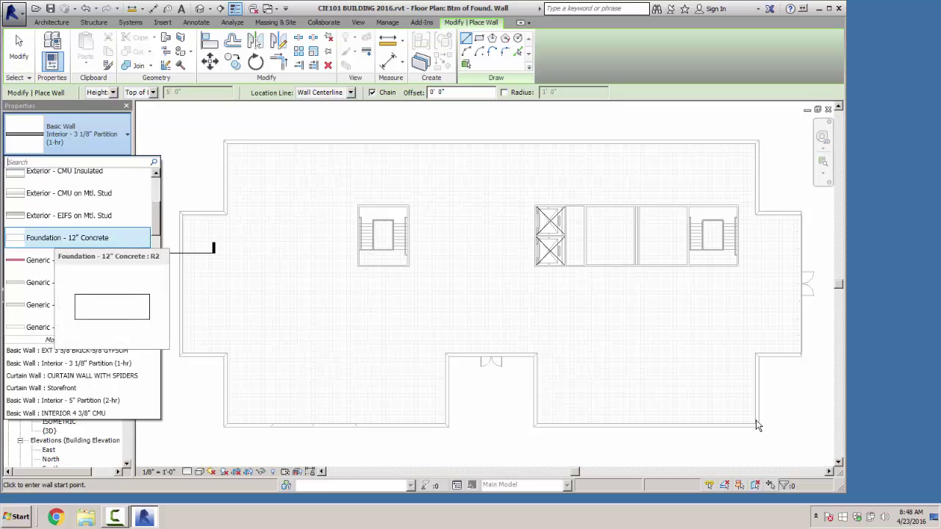
left_click(59, 238)
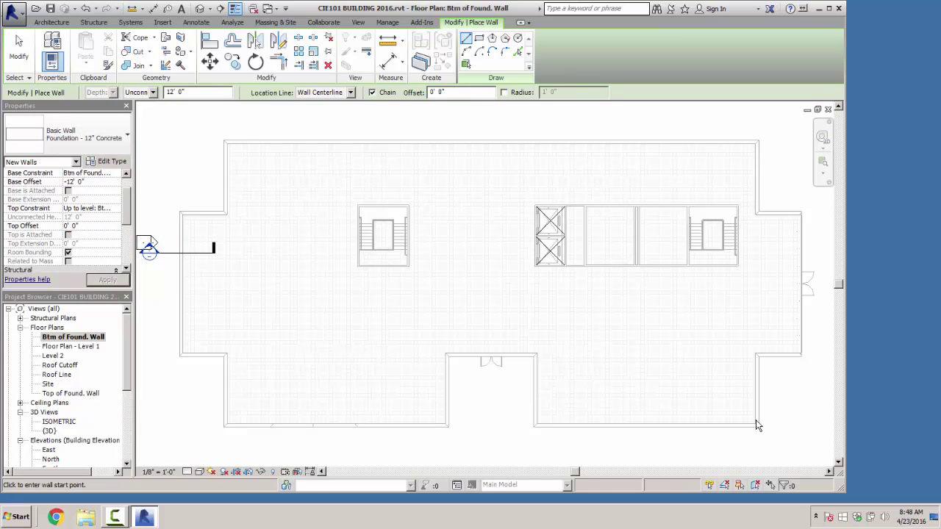
left_click(351, 92)
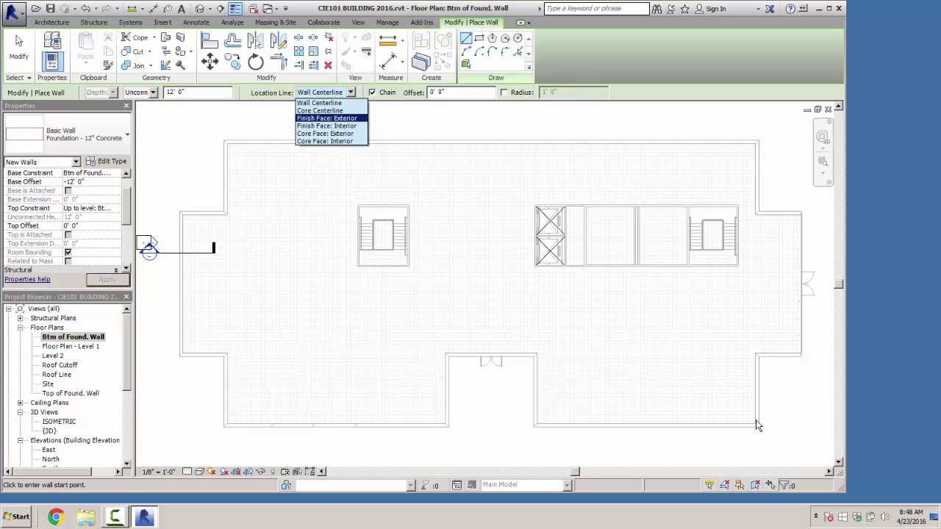
left_click(327, 118)
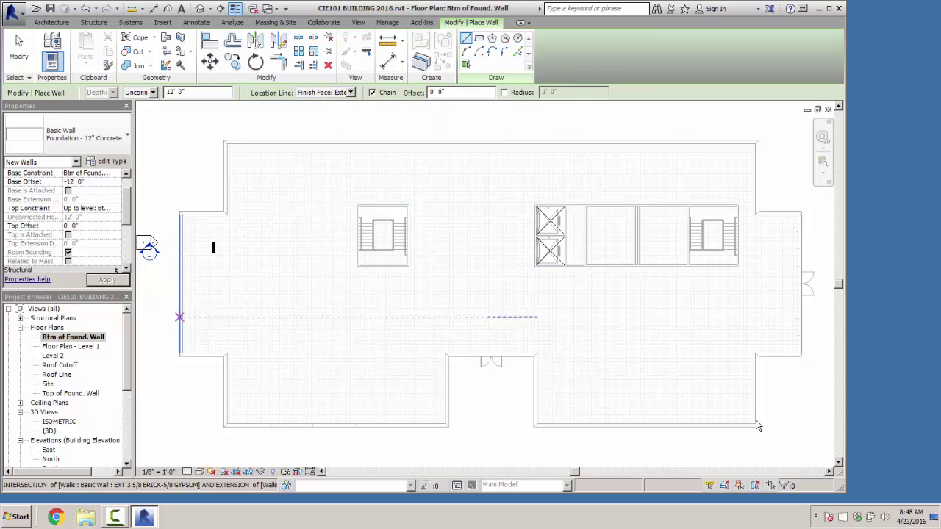
Step: Draw the foundation wall along the outer face of the westernmost exterior wall, from its south corner to its north corner
left_click(180, 356)
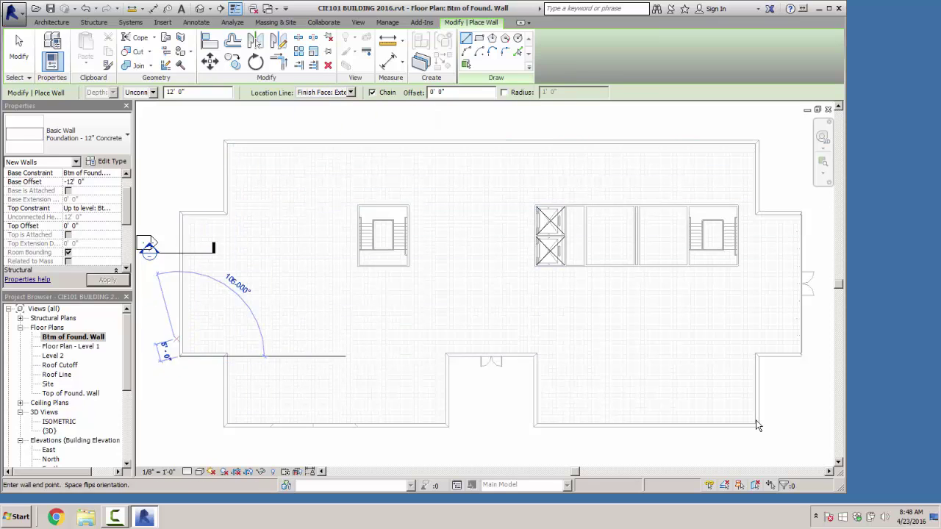
left_click(179, 212)
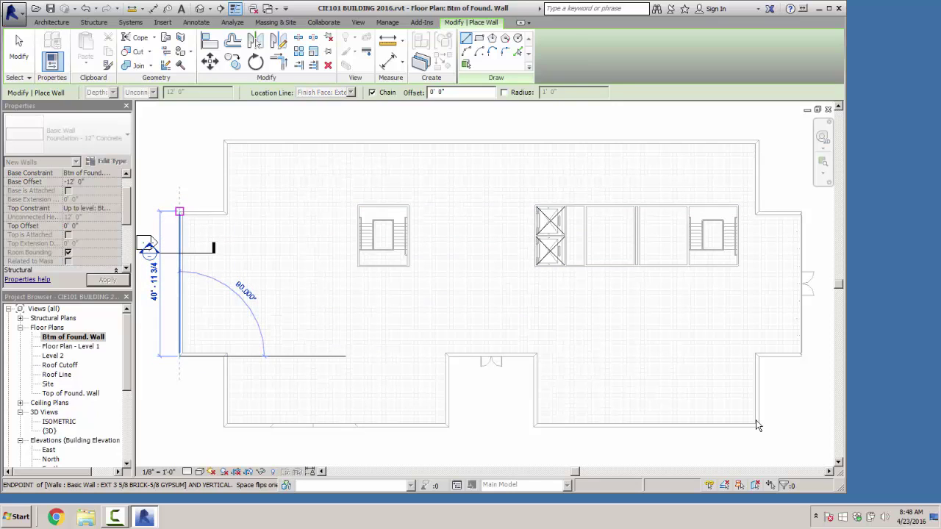
left_click(179, 211)
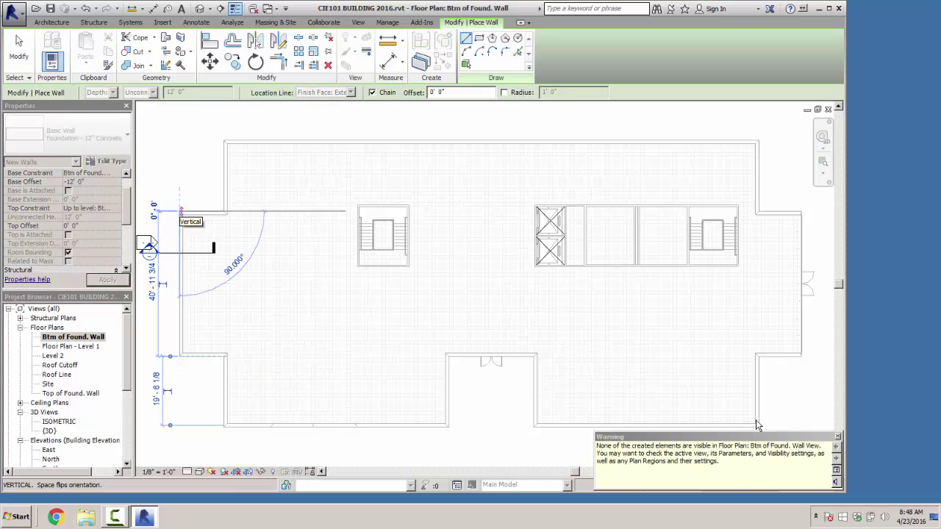
key("Escape")
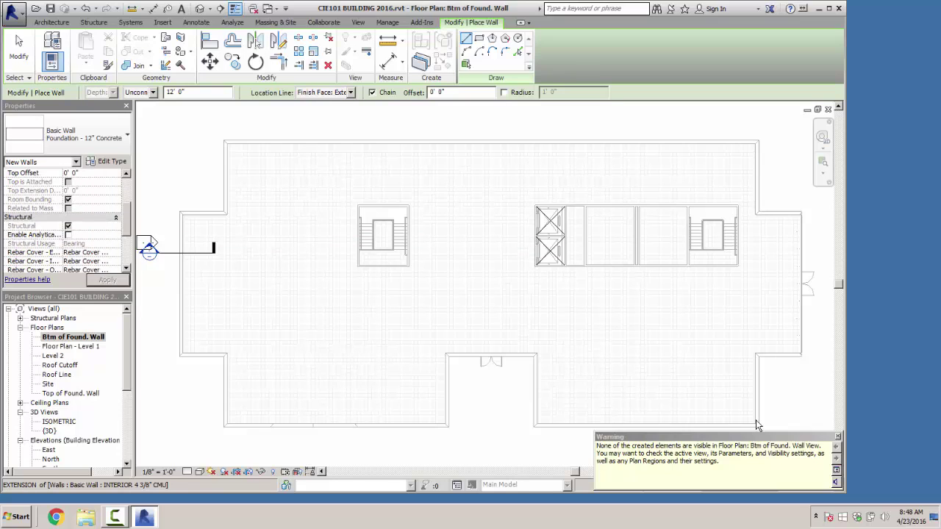
key("Escape")
key("Escape")
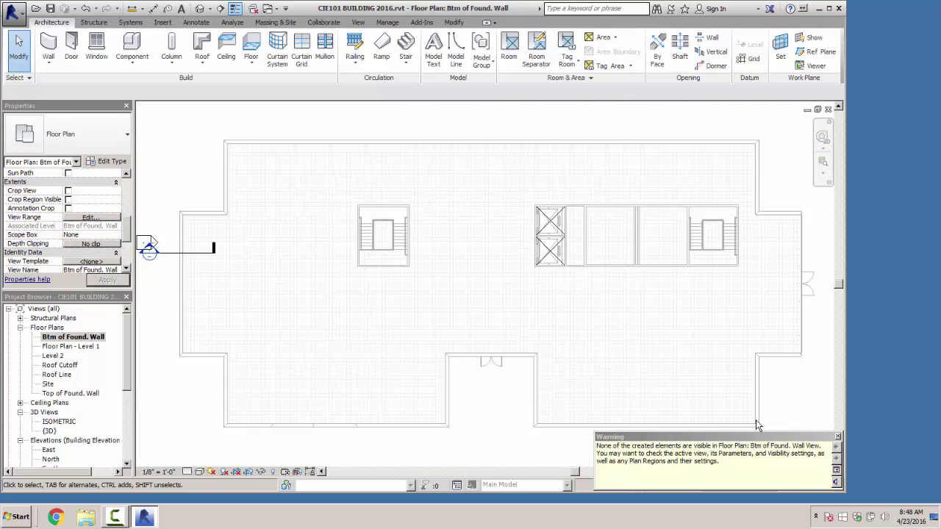
Step: Set the Top offset in the Btm of Found. Wall plan's view range to 0' 0"
key("v")
key("r")
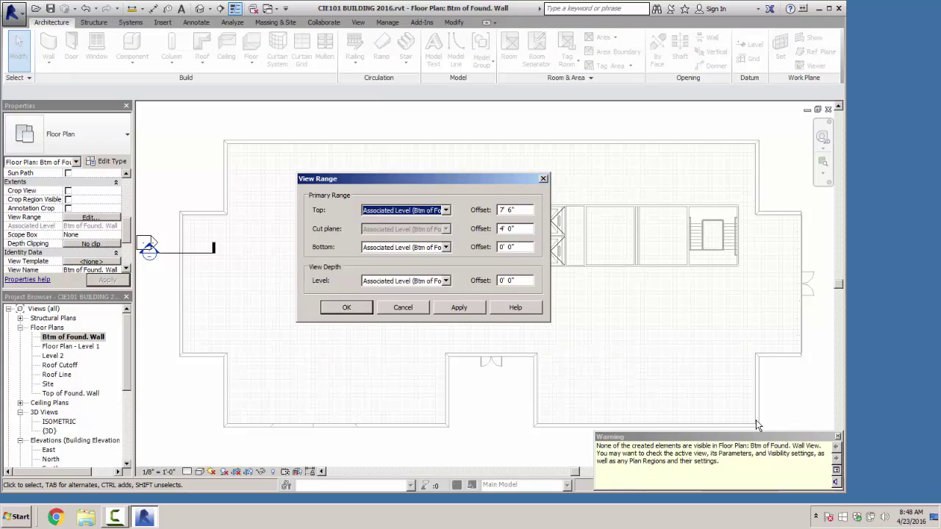
key("Tab")
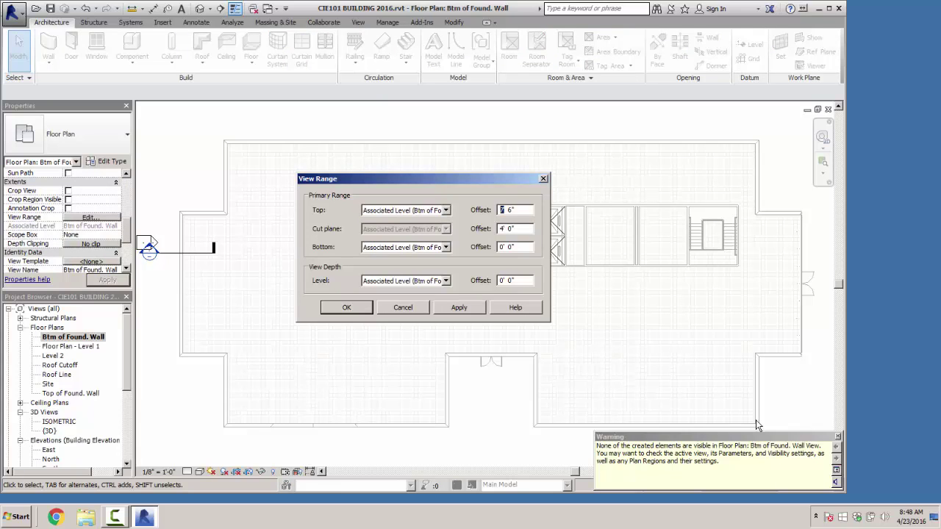
type("0")
key("Right")
key("shift+Left")
key("shift+Left")
key("shift+Left")
key("shift+Left")
key("shift+Right")
key("shift+Right")
key("shift+Right")
type("0")
key("shift+Tab")
key("alt+Down")
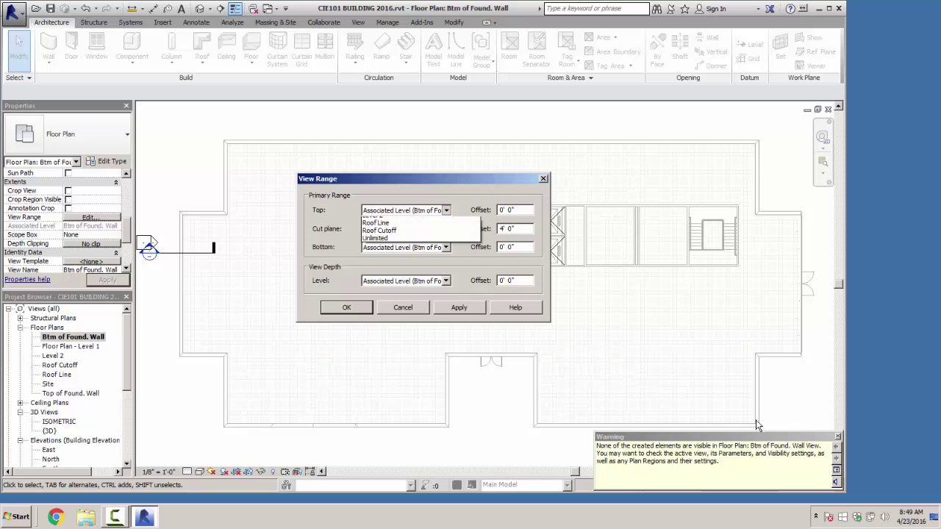
key("Escape")
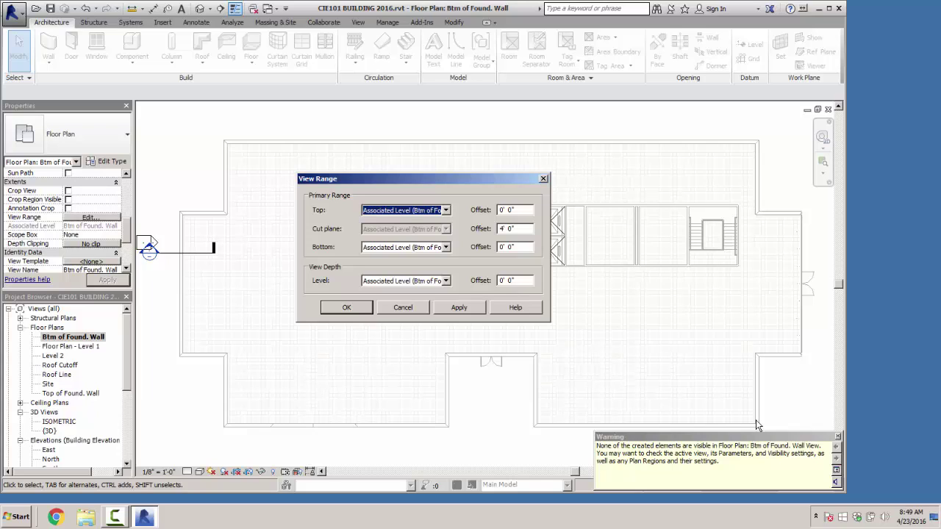
key("Return")
key("Return")
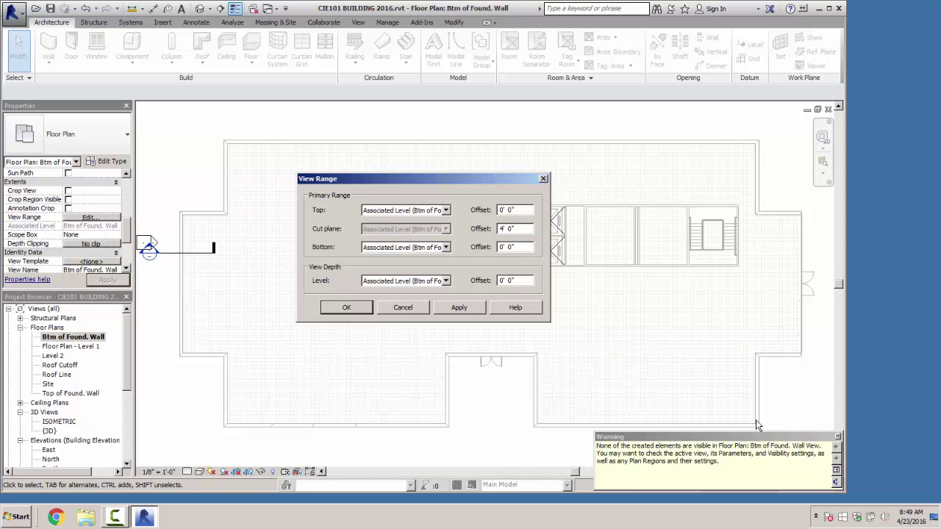
Step: Set the view range's Top to Level Above (Top of Found. Wall), keep Bottom at the associated level, and apply
key("alt+Down")
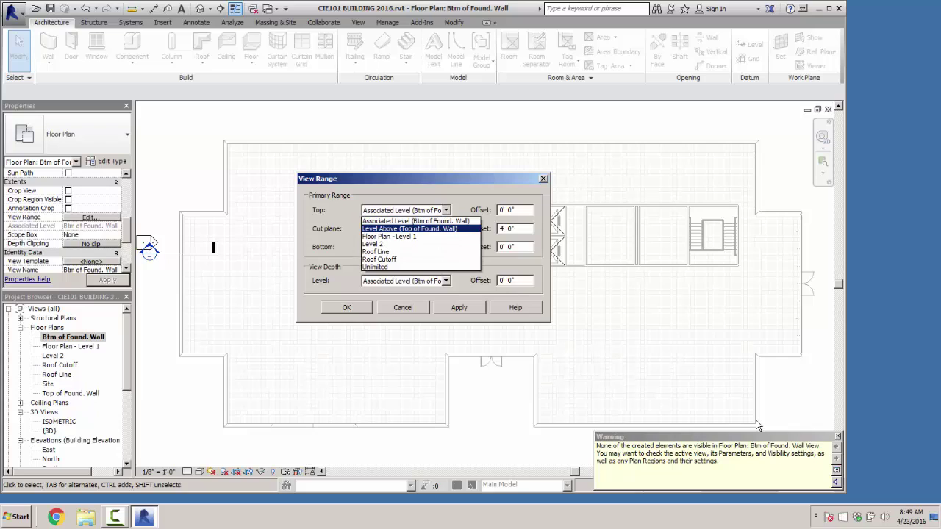
key("Return")
key("alt+a")
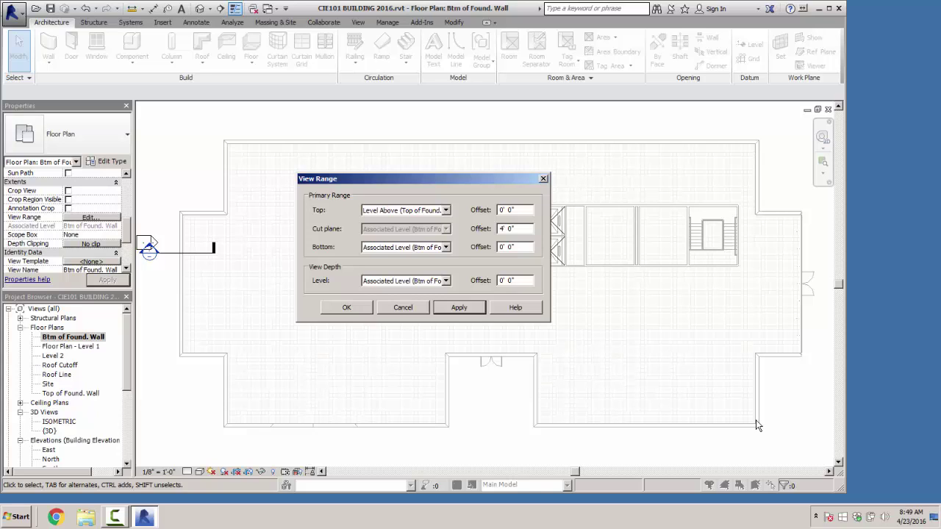
key("alt+Down")
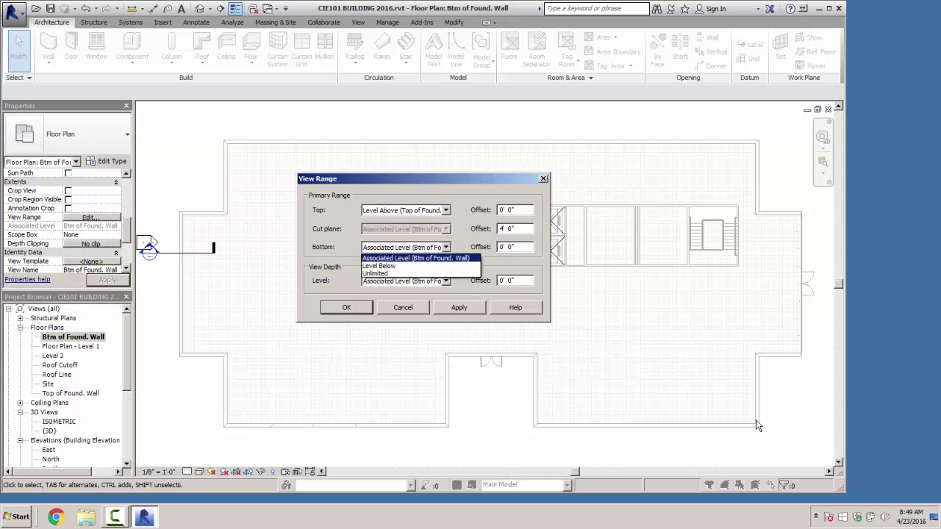
key("Return")
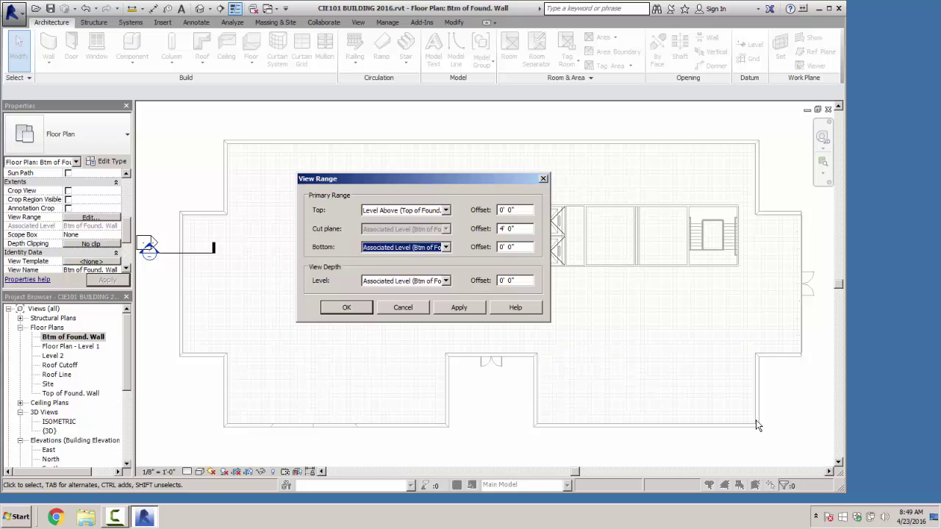
key("Tab")
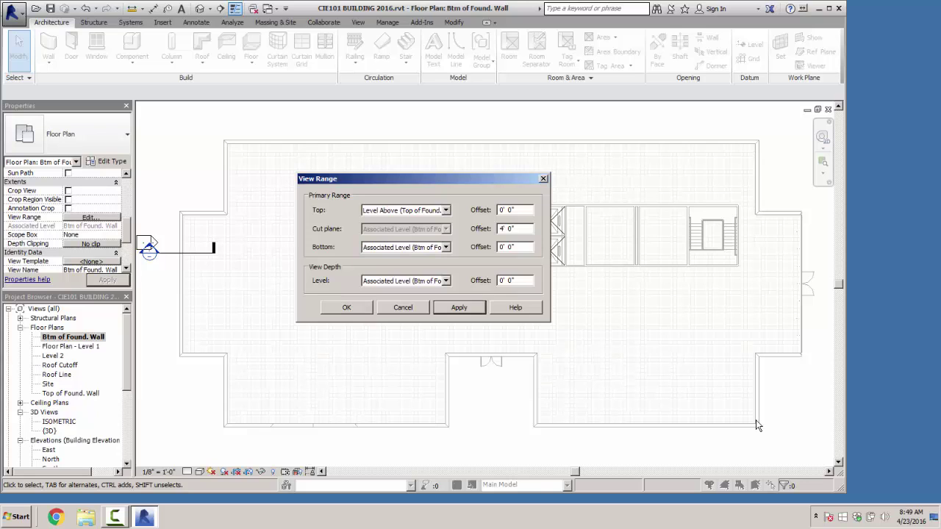
key("Return")
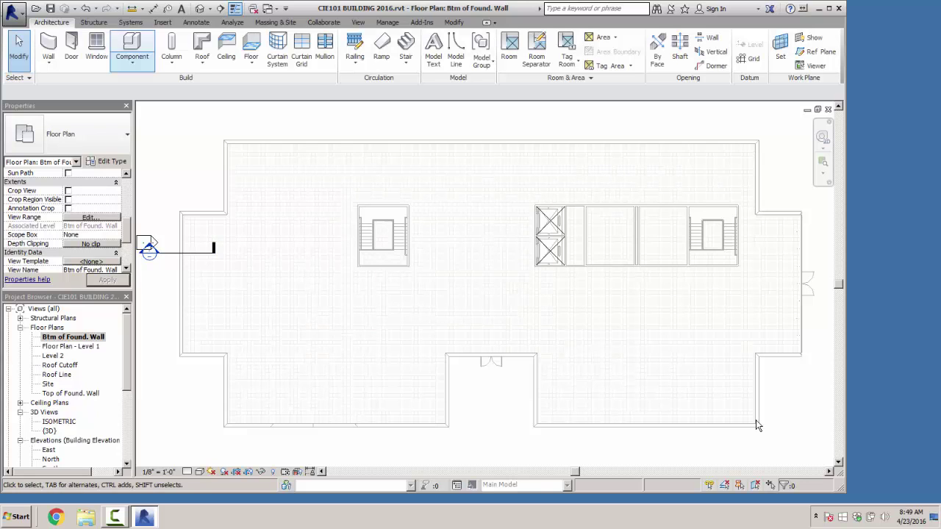
Step: Draw a Foundation - 12" Concrete wall again along the same westernmost exterior wall, from its south to its north corner
key("w")
key("a")
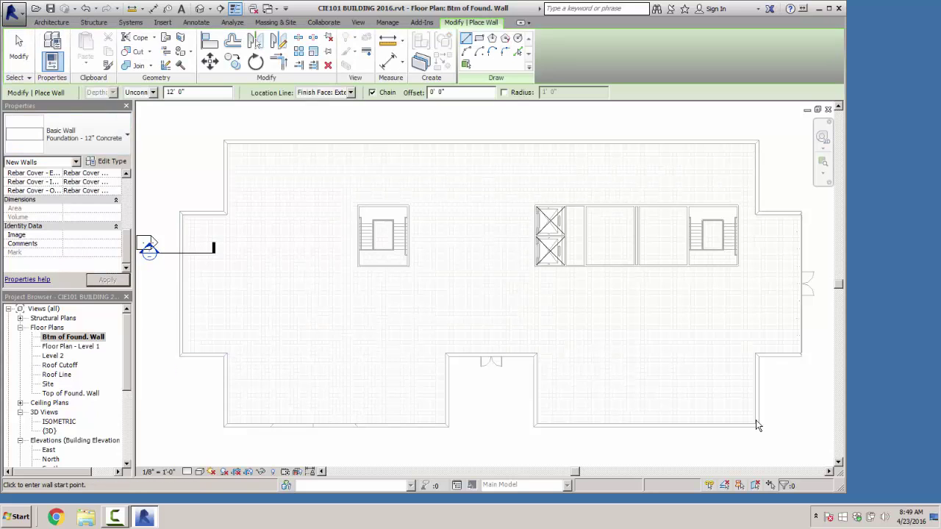
left_click(179, 356)
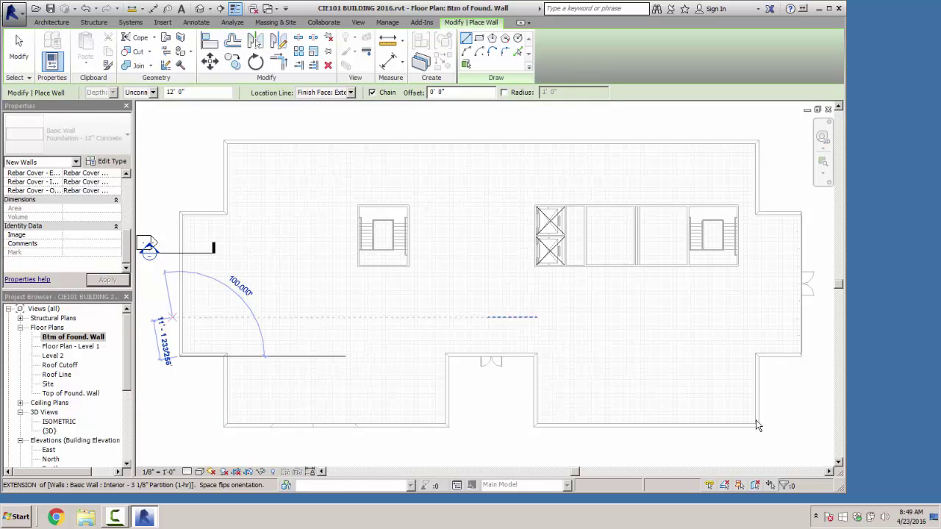
left_click(179, 212)
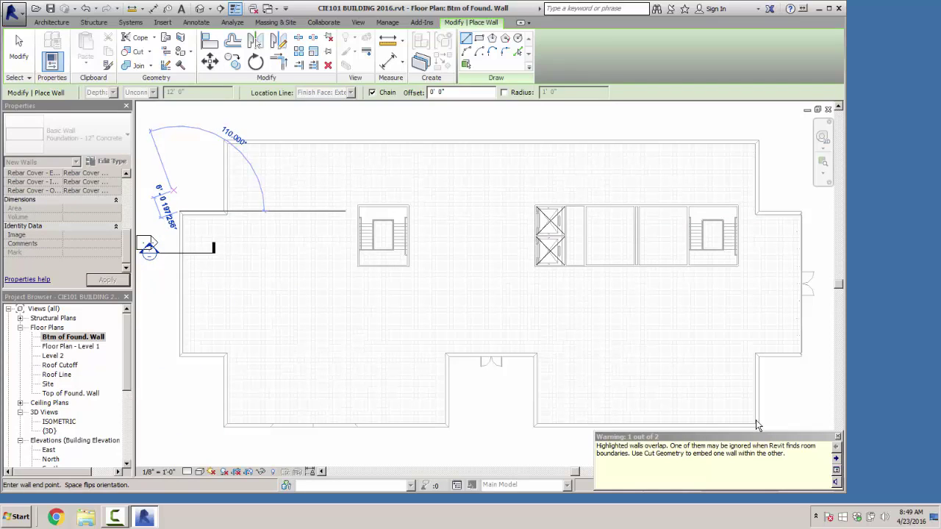
key("Escape")
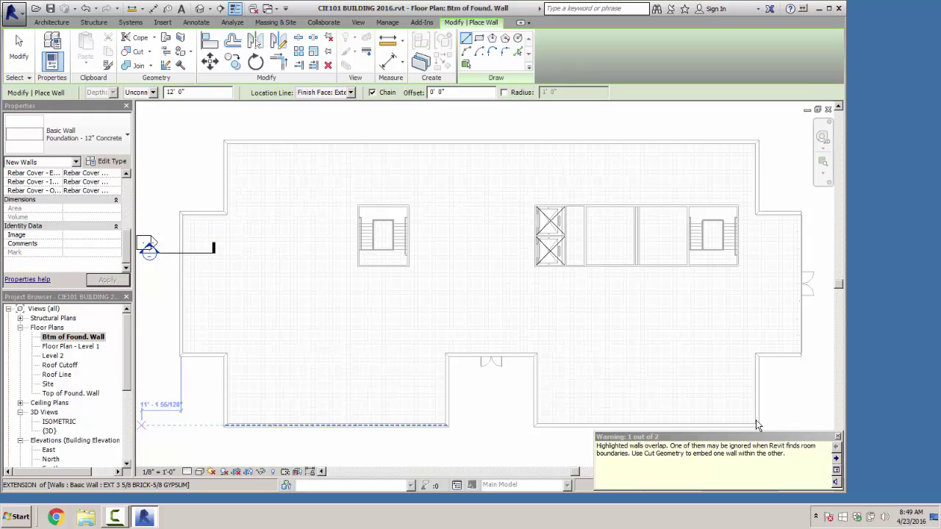
Step: In the East elevation, stretch one foundation wall's top to the Top of Found. Wall level and its base to Btm of Found. Wall
double_click(48, 450)
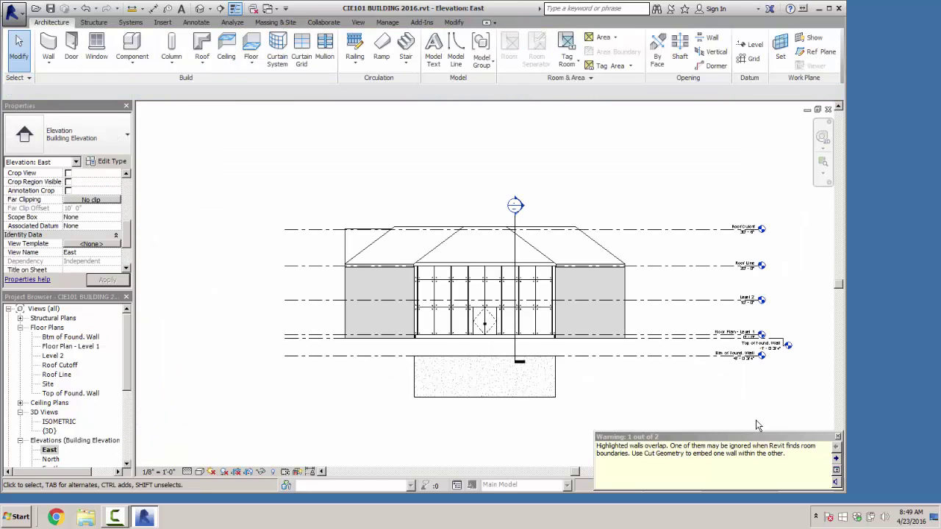
scroll(536, 361, "up", 2)
left_click(536, 353)
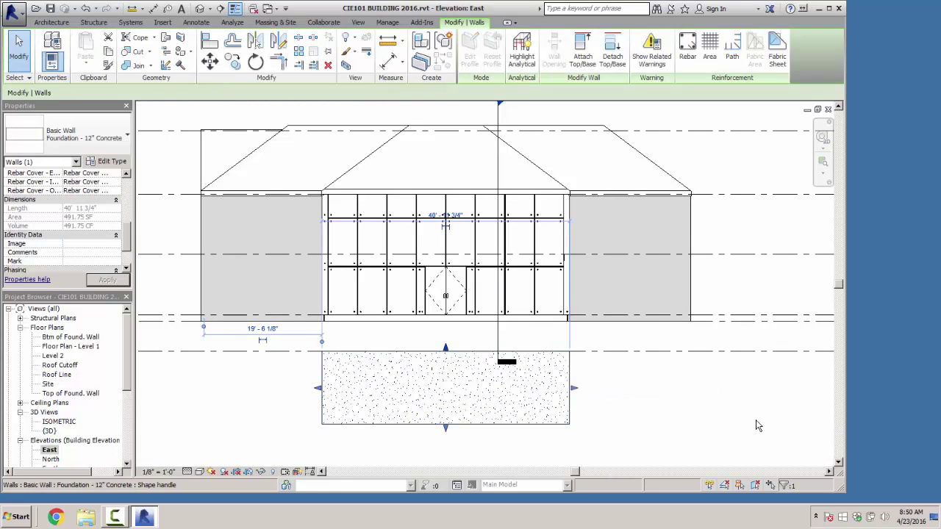
left_click_drag(445, 340, 446, 316)
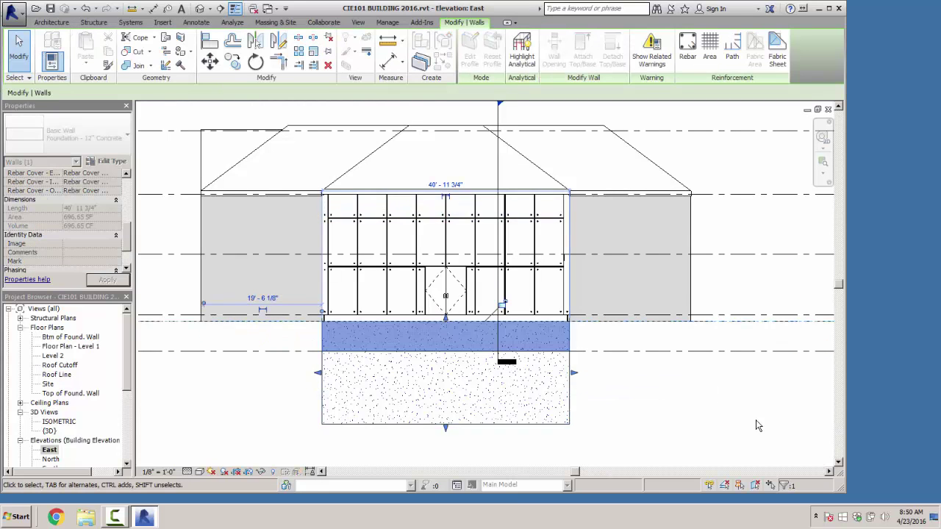
left_click_drag(446, 428, 446, 354)
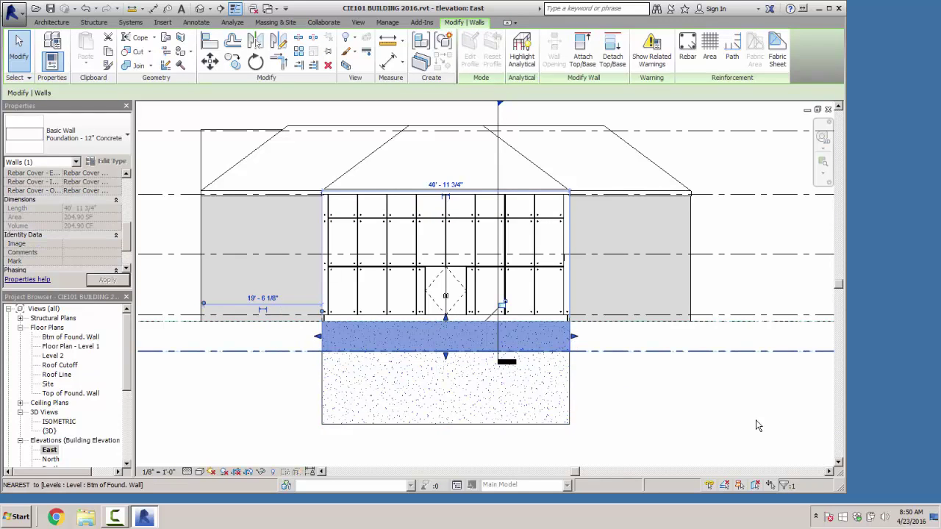
left_click(758, 425)
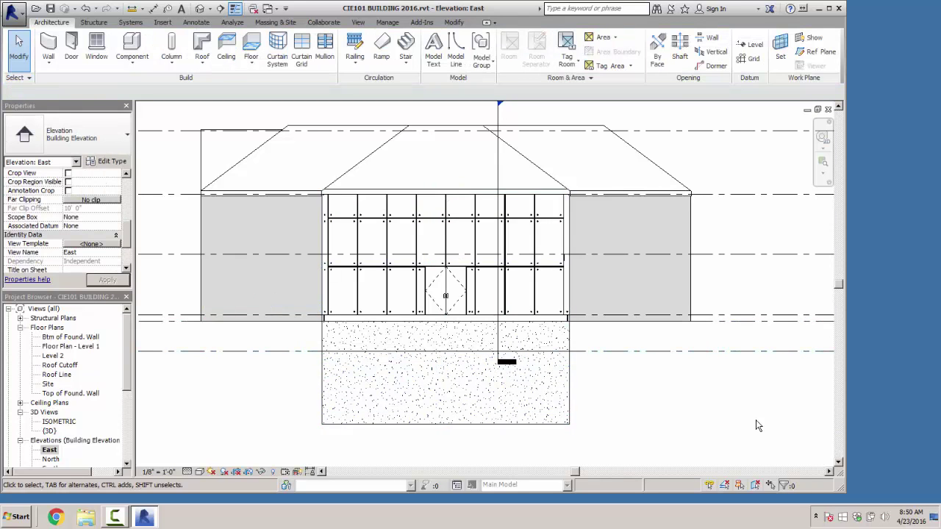
Step: Delete the duplicate foundation wall that extends below the Btm of Found. Wall level
left_click(417, 423)
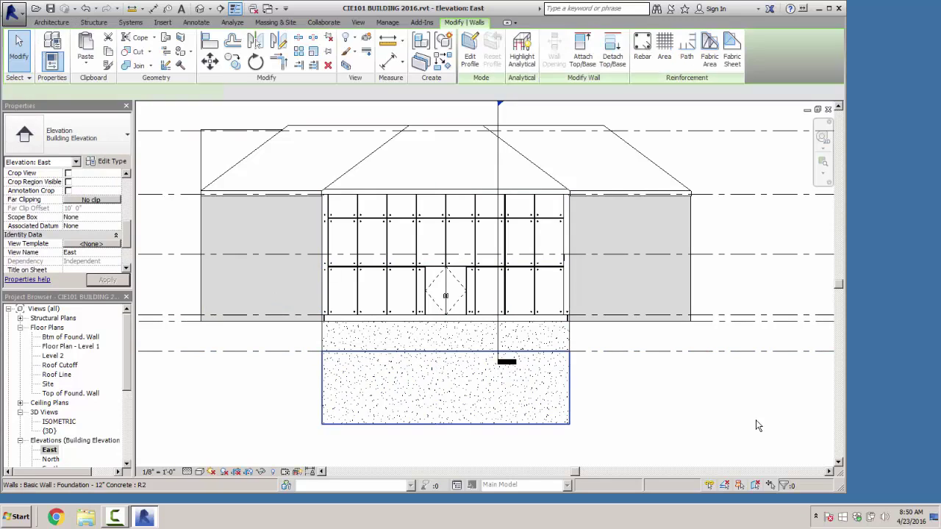
left_click(757, 425)
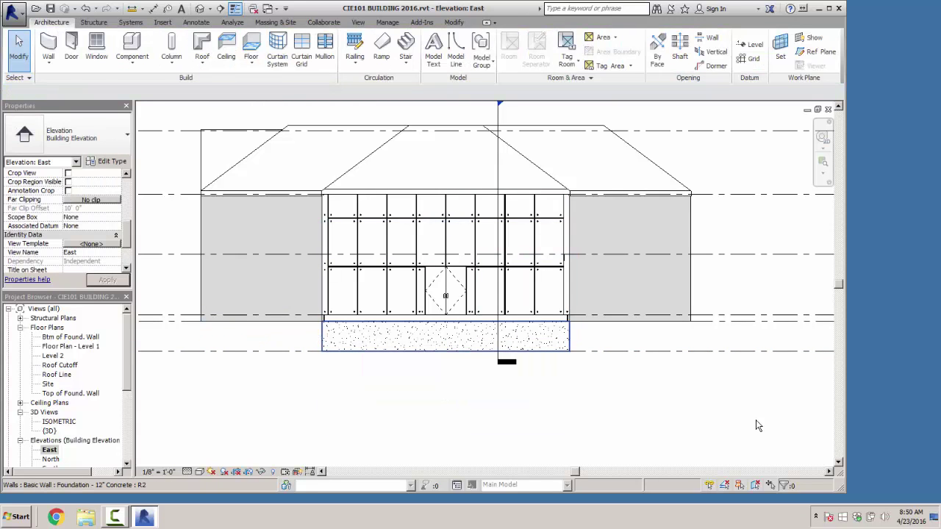
Step: Review the foundation wall's Location Line, Base Constraint and Top Constraint settings in the East elevation
left_click(529, 337)
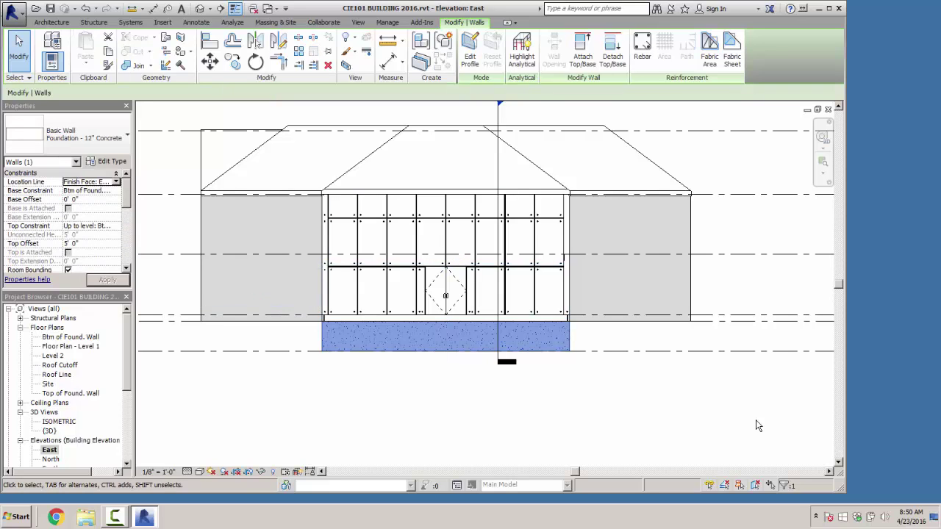
left_click(115, 182)
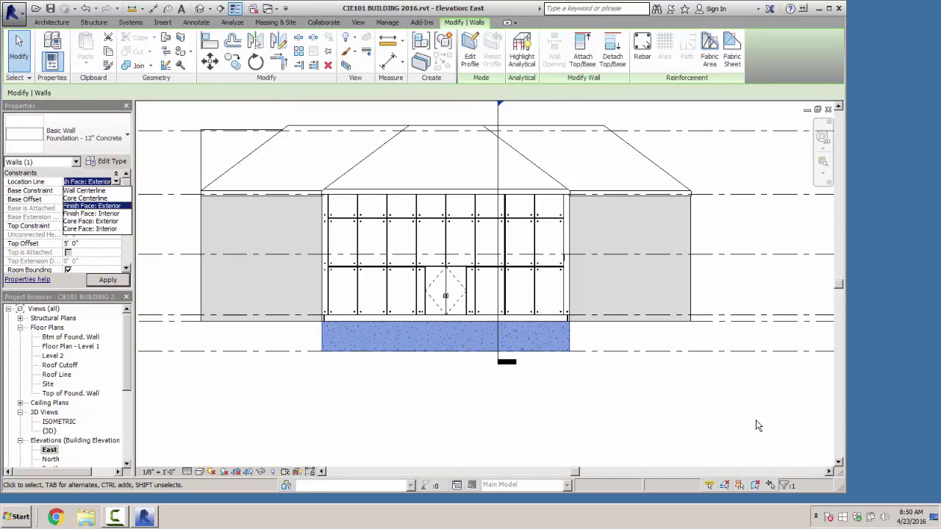
left_click(88, 206)
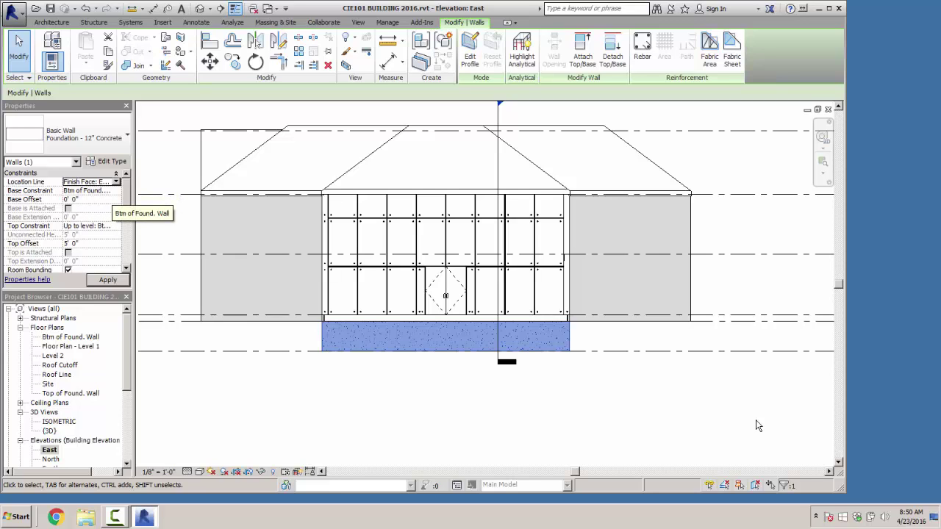
left_click(115, 191)
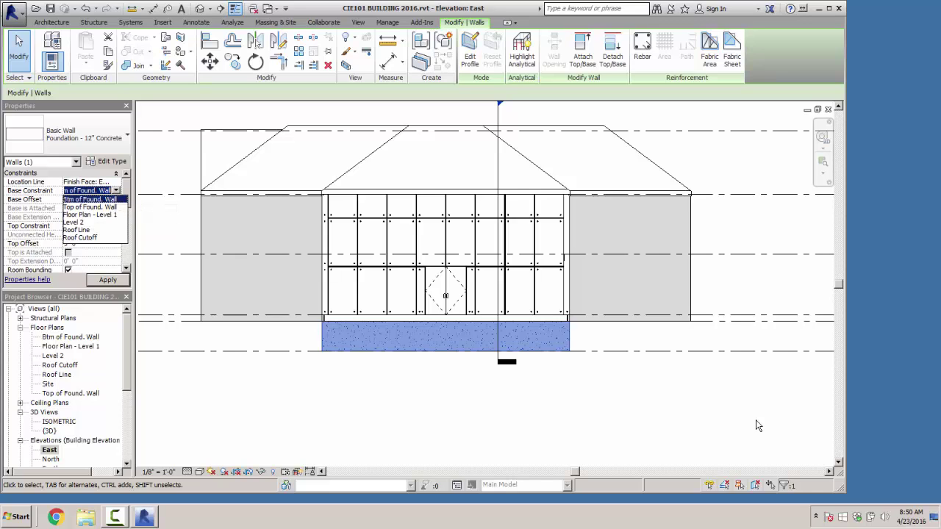
left_click(758, 426)
left_click(116, 226)
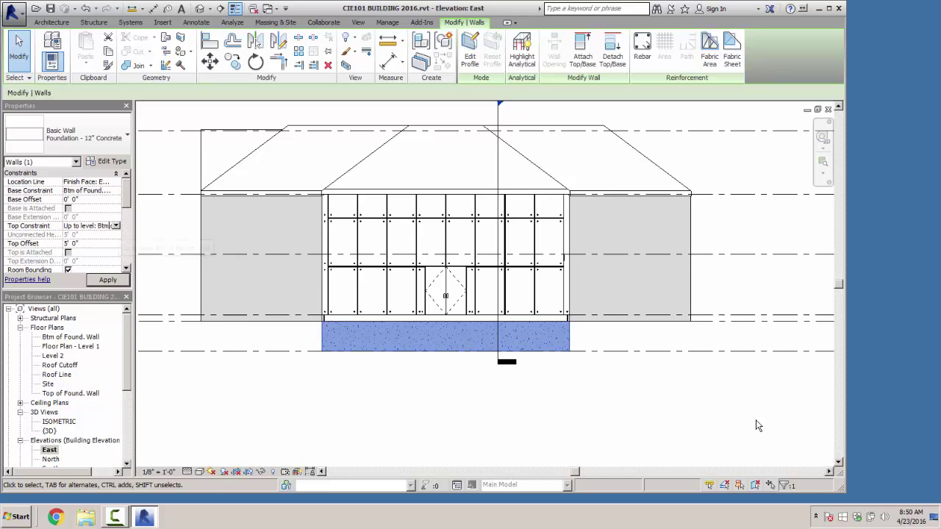
left_click(115, 226)
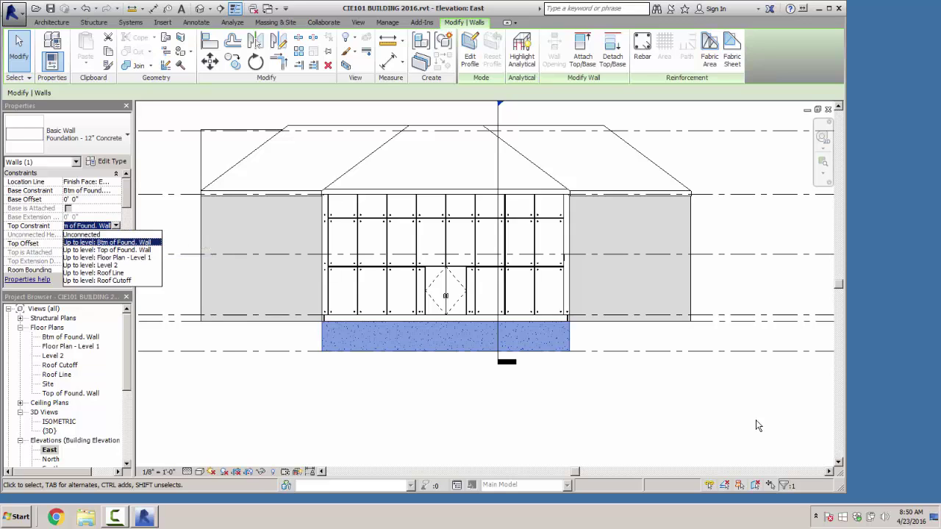
key("Return")
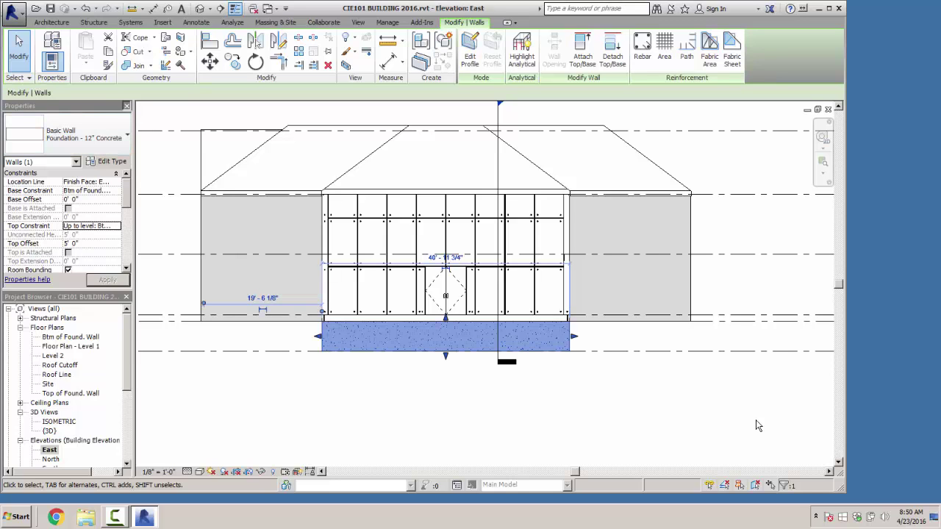
left_click(126, 106)
key("Escape")
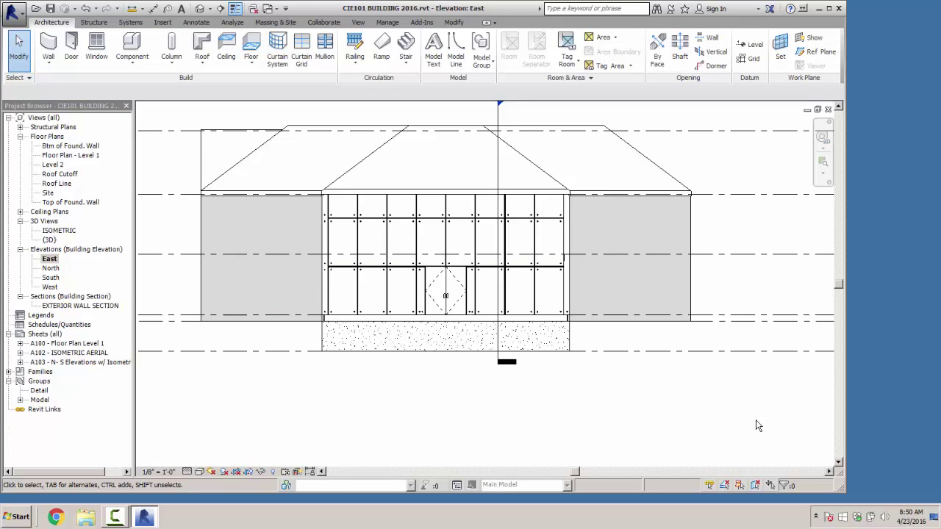
Step: Open the Btm of Found. Wall floor plan and start a new Foundation - 12" Concrete wall with the Properties palette displayed
double_click(73, 145)
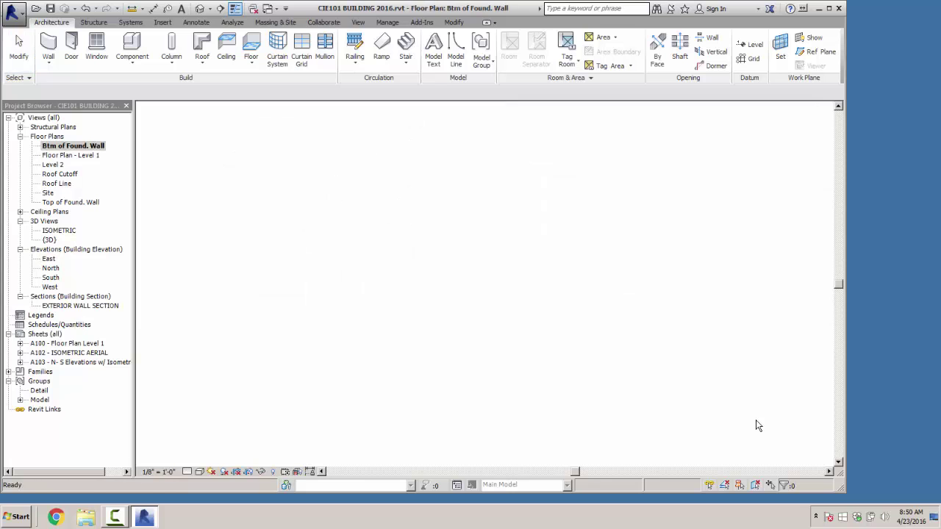
scroll(159, 267, "up", 1)
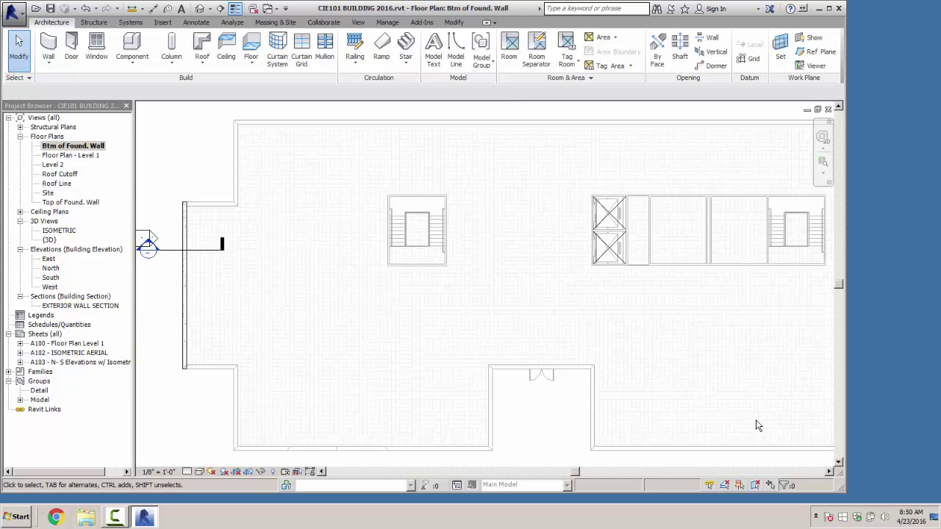
middle_click_drag(159, 267, 194, 287)
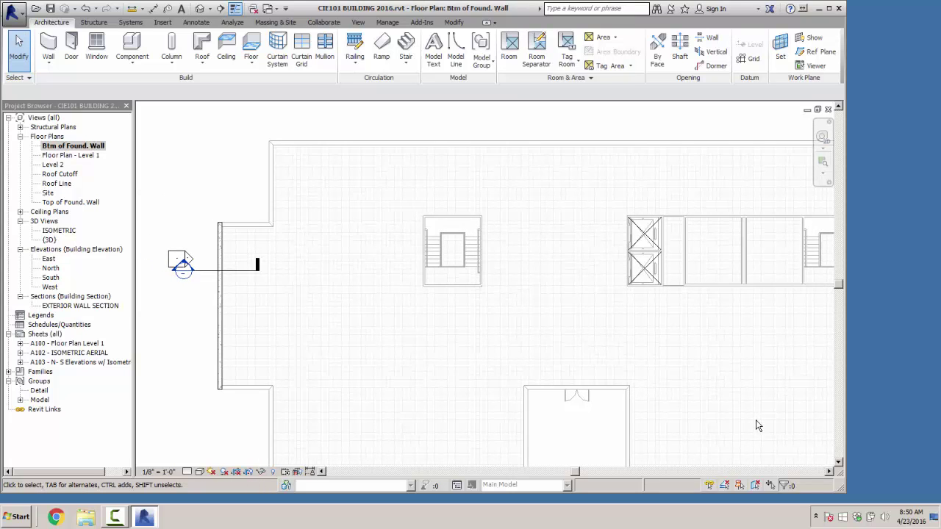
left_click(48, 45)
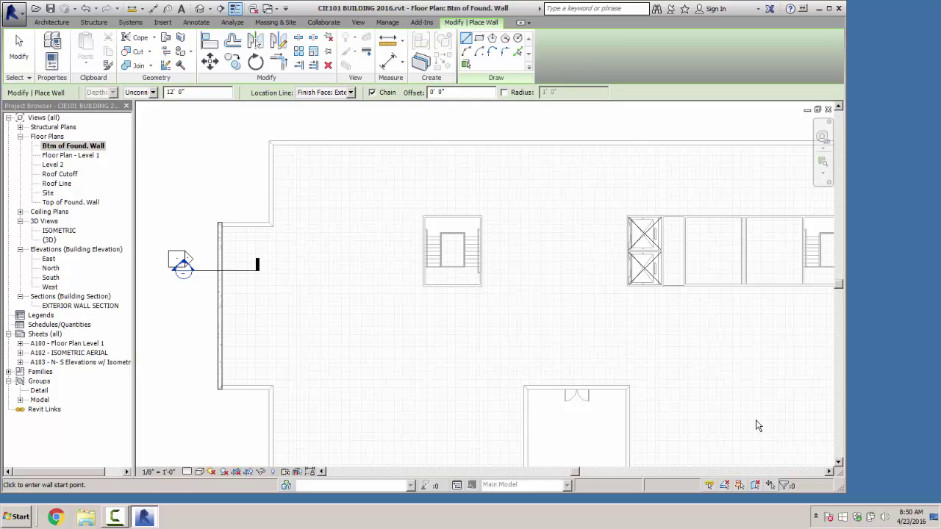
left_click(358, 23)
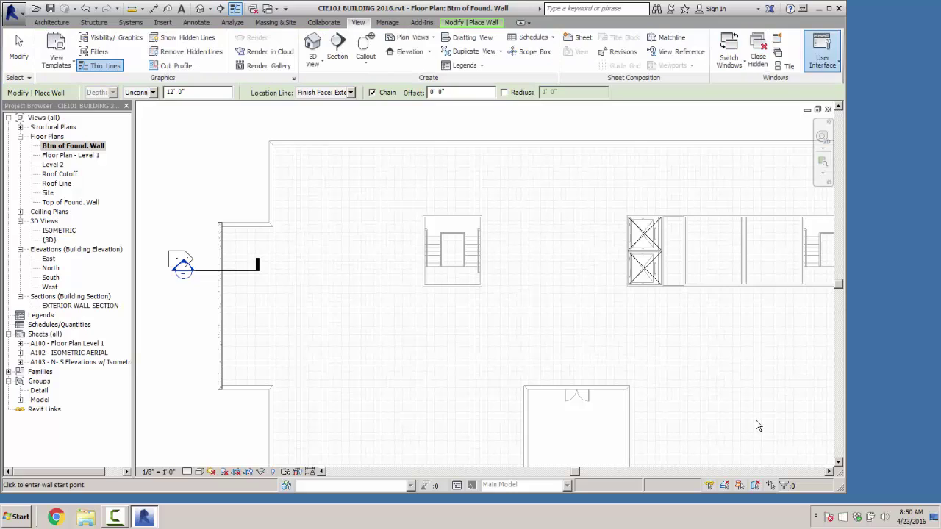
left_click(823, 55)
left_click(838, 134)
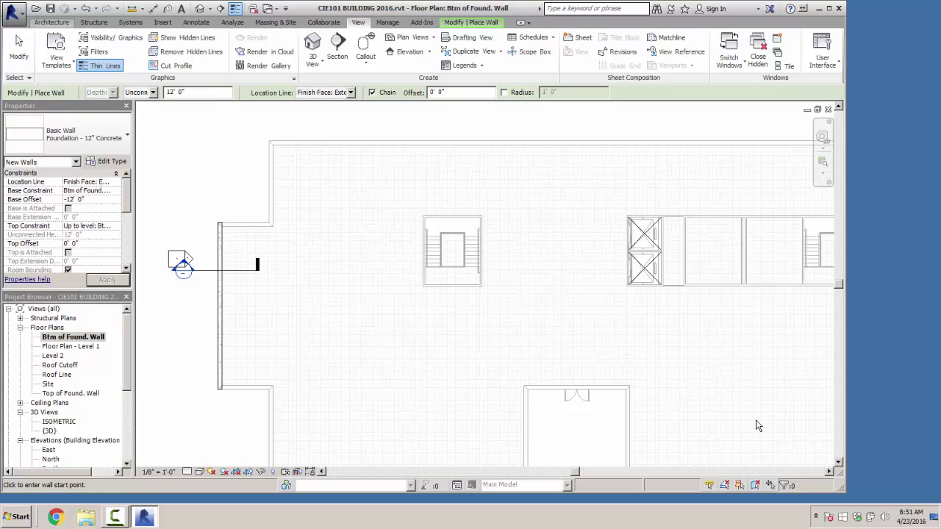
left_click(51, 22)
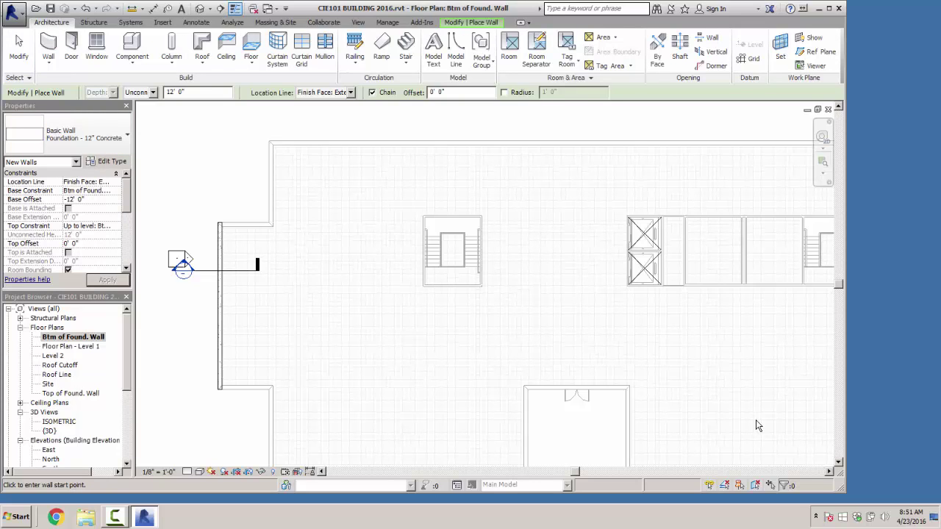
Step: Set the new walls' Base Offset to 0' 0" and Top Offset to 5' 0"
left_click_drag(82, 199, 64, 199)
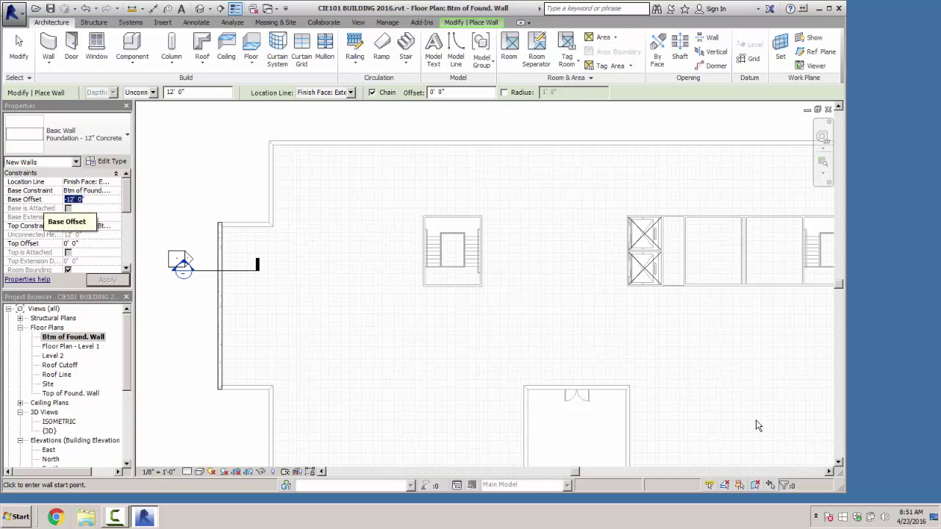
type("0")
left_click(76, 244)
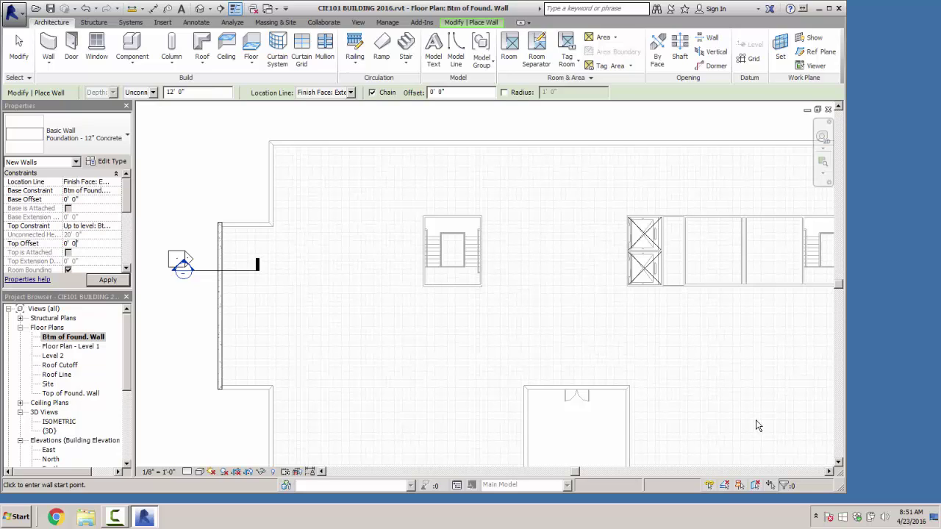
double_click(66, 244)
type("5")
key("Return")
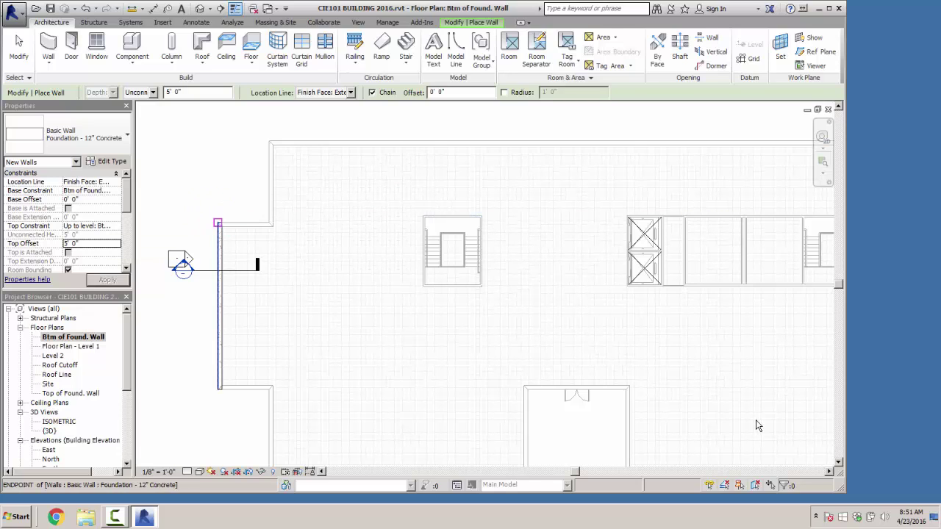
Step: Draw chained foundation walls from the west bay's north corner around the northwest step and along the north exterior wall to the northeast corner
left_click(218, 222)
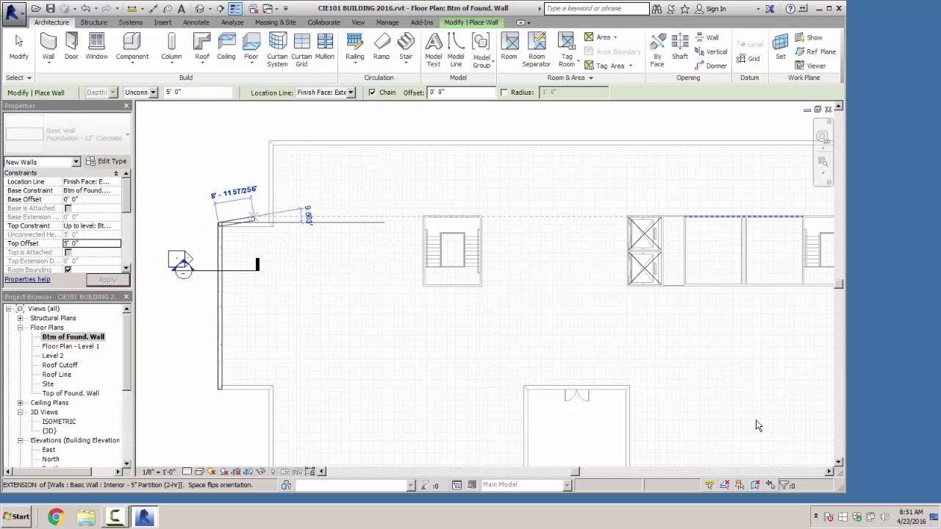
left_click(269, 222)
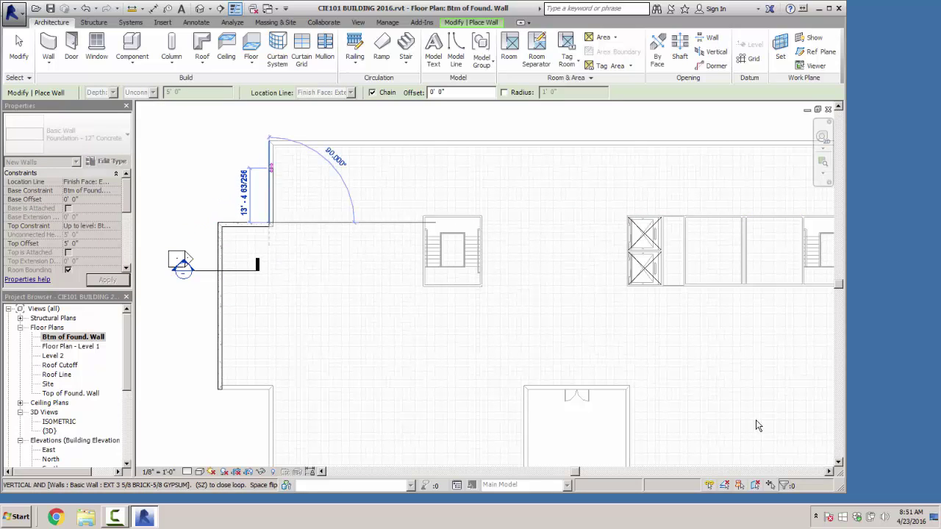
scroll(758, 425, "down", 5)
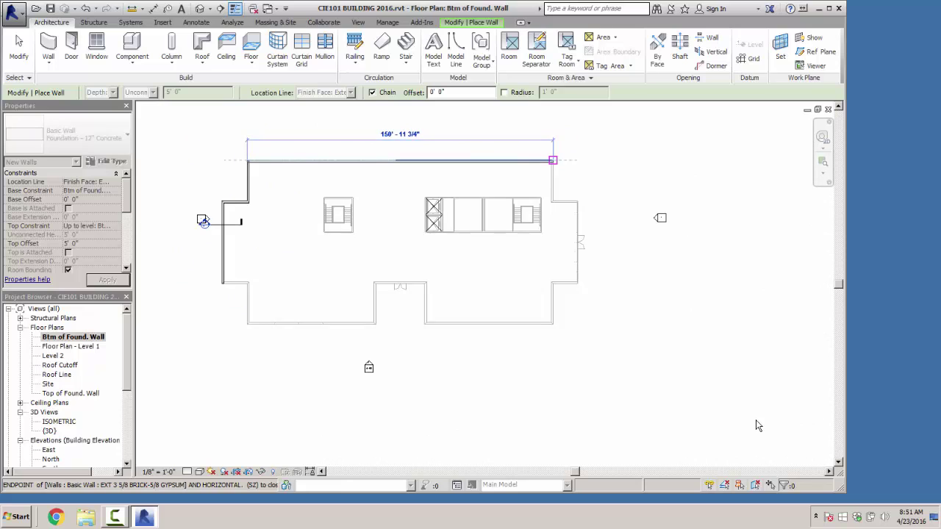
scroll(758, 426, "up", 3)
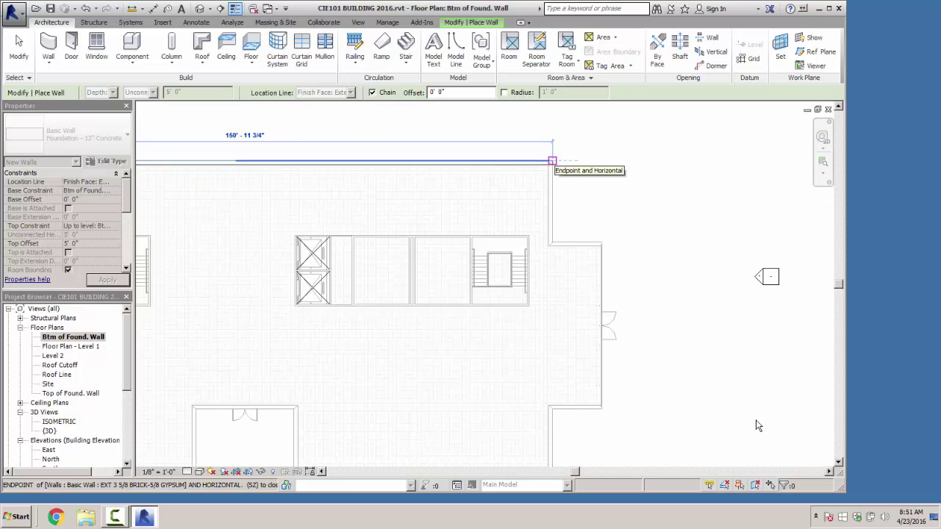
left_click(552, 160)
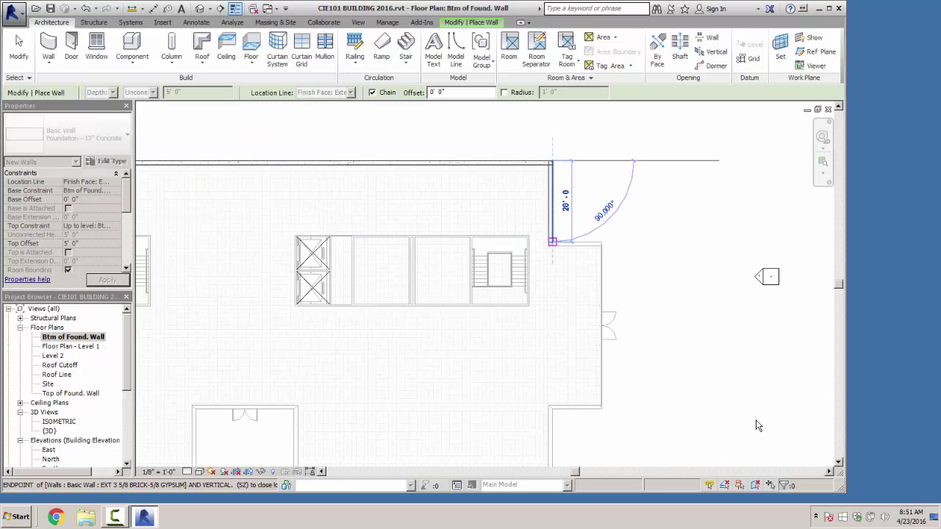
Step: Continue the foundation walls south from the northeast corner and around the projecting east bay to its inner south corner
left_click(552, 242)
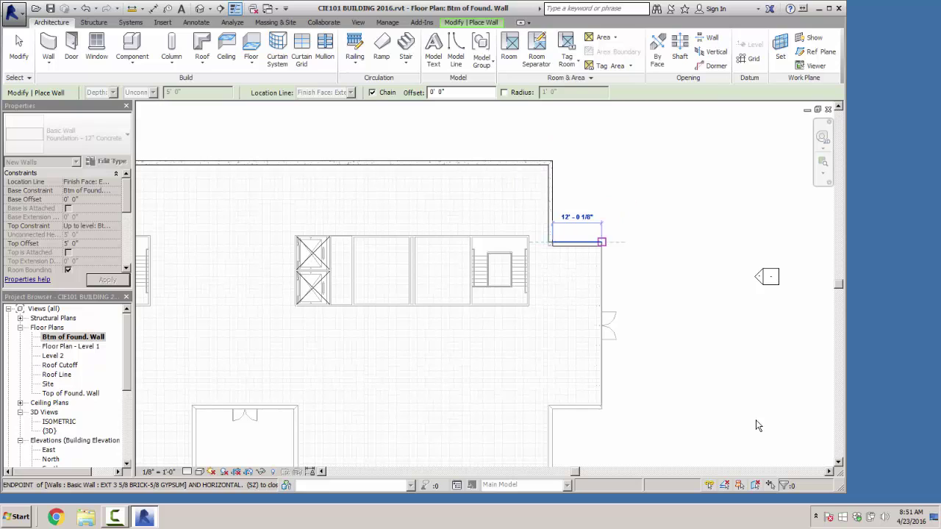
left_click(601, 243)
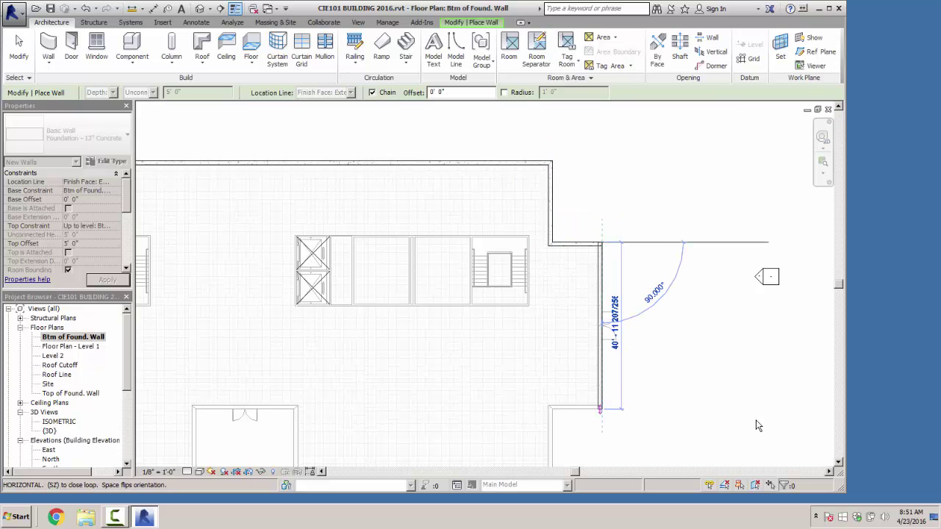
left_click(602, 406)
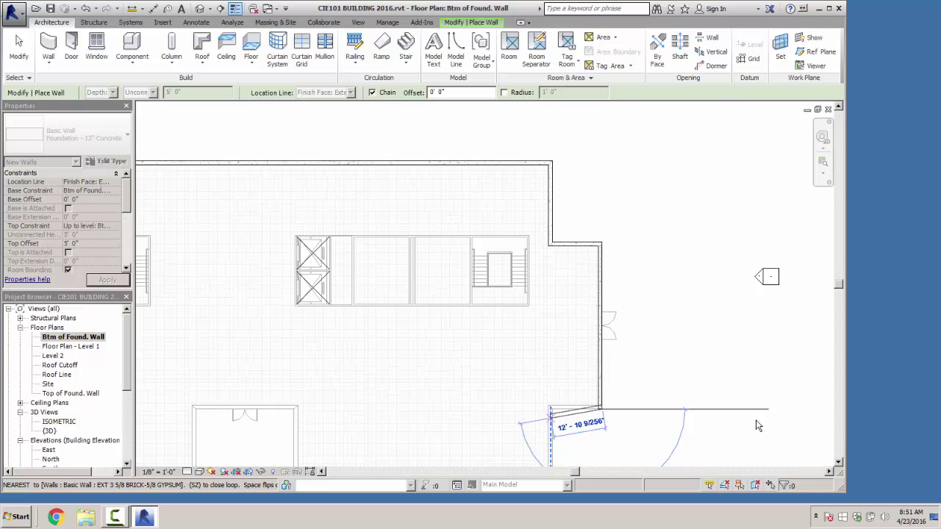
scroll(758, 425, "up", 2)
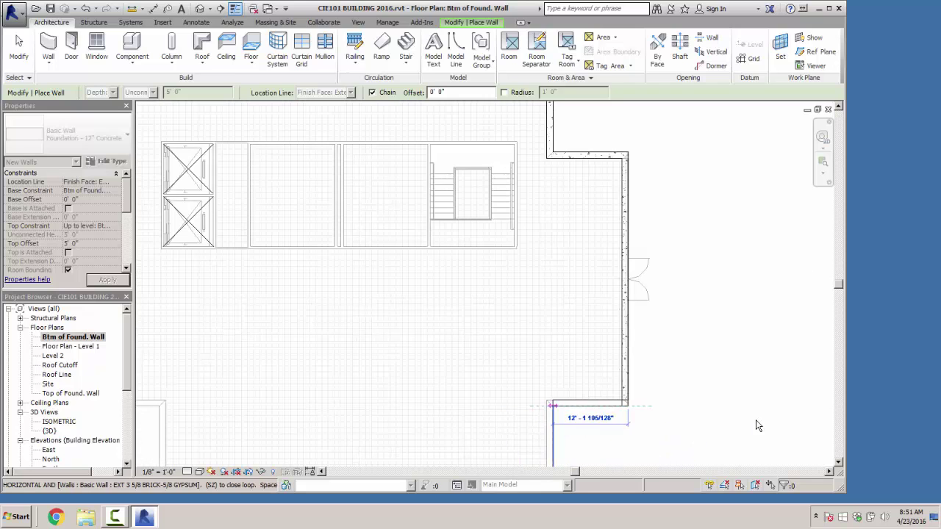
left_click(553, 406)
Step: Continue the foundation walls to the southeast corner and west along the south exterior wall to the entrance recess
middle_click_drag(539, 379, 516, 221)
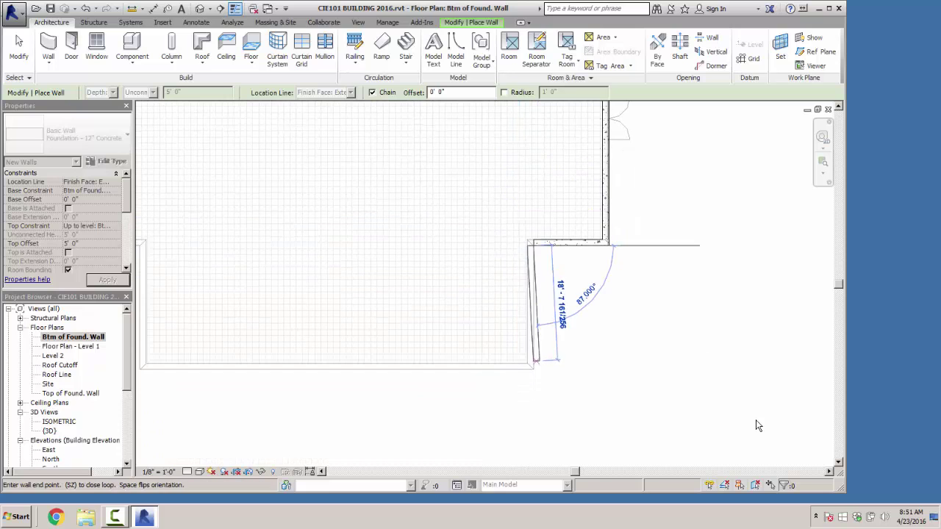
left_click(533, 370)
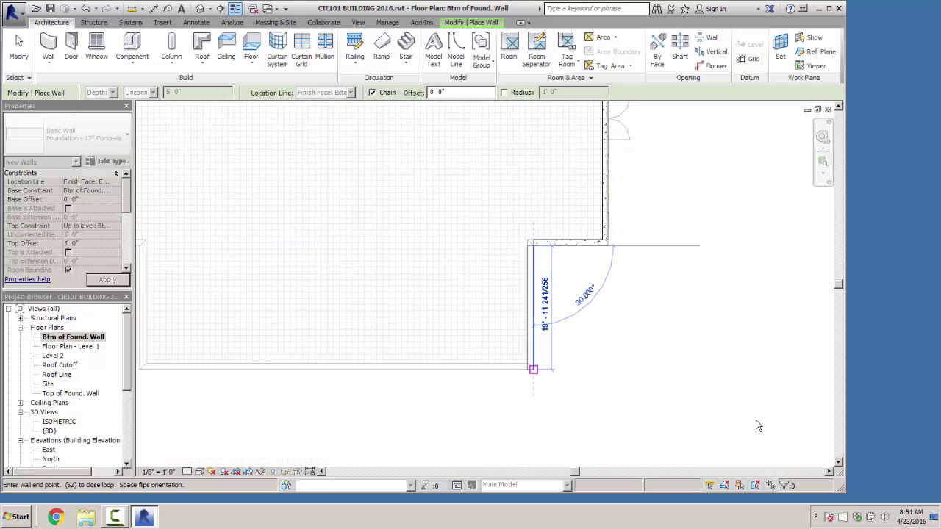
scroll(465, 383, "down", 3)
middle_click_drag(405, 378, 622, 375)
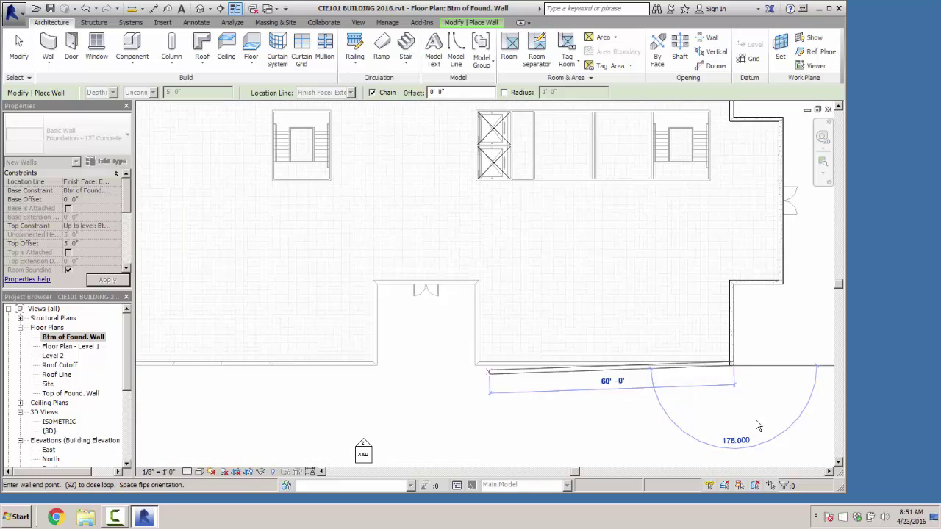
left_click(475, 365)
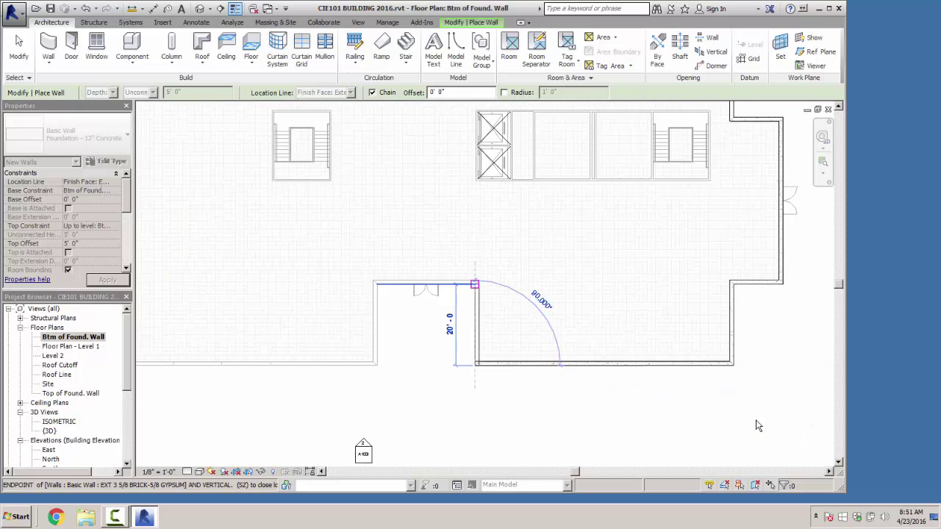
Step: Continue the foundation walls around the three sides of the south entrance recess and west to the building's southwest corner
left_click(474, 285)
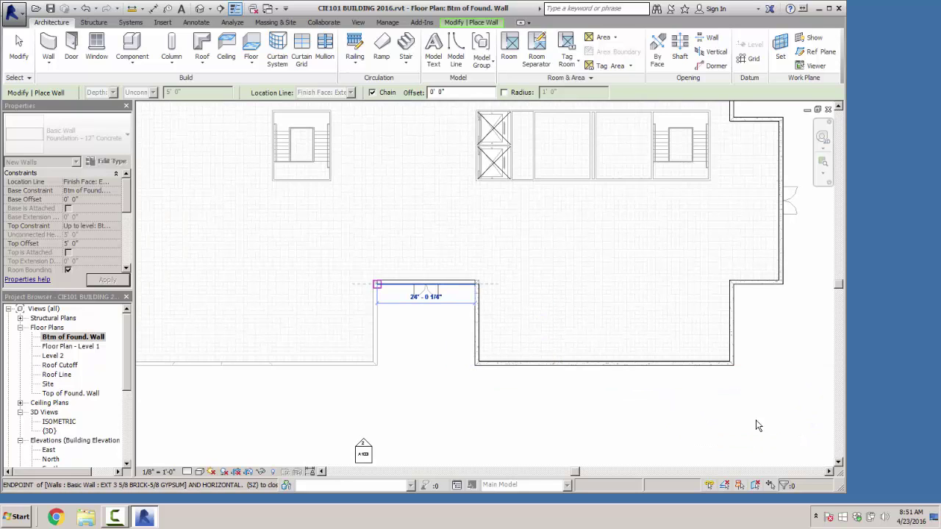
left_click(376, 283)
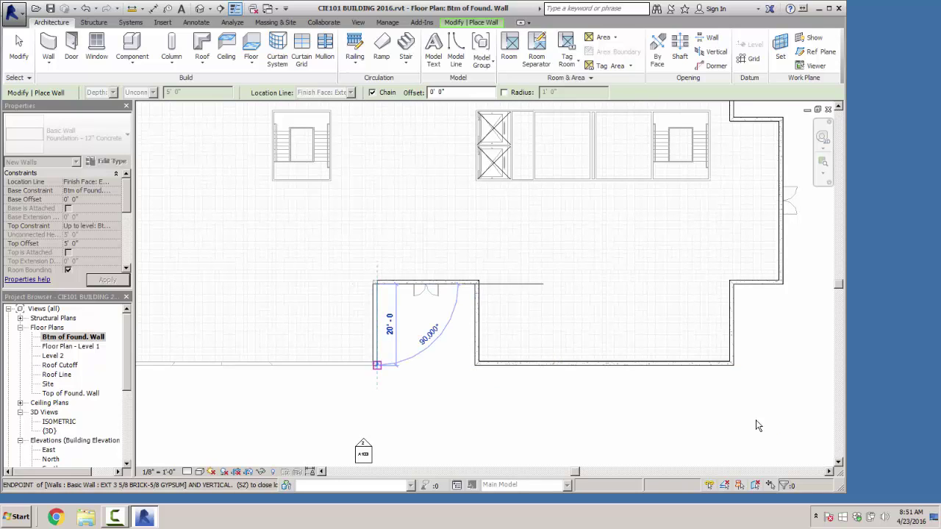
left_click(377, 365)
middle_click_drag(376, 366, 700, 361)
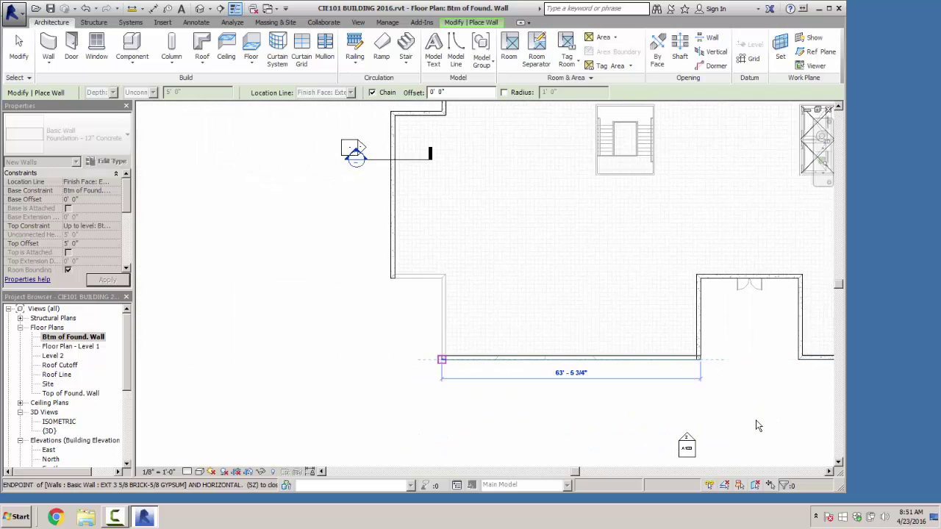
left_click(441, 359)
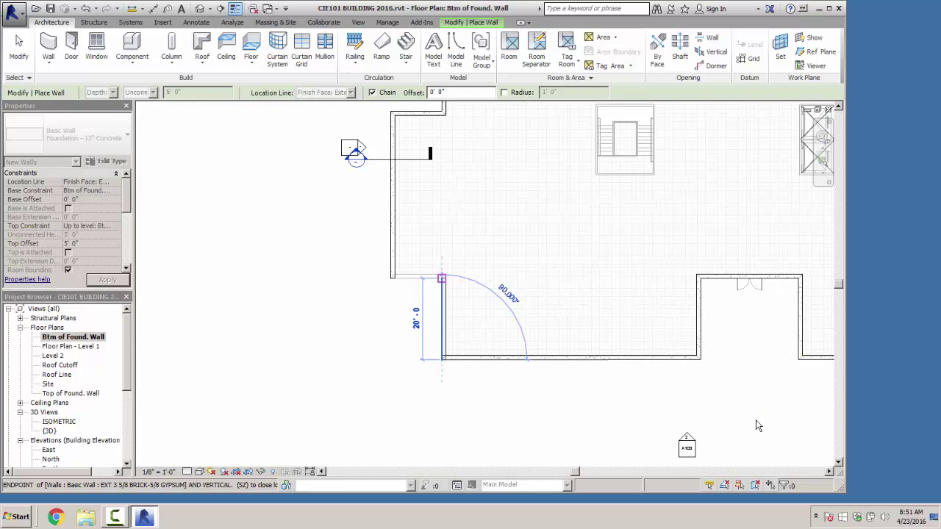
Step: Finish the foundation wall loop north from the southwest corner and west to the west bay's south corner, ending wall placement
left_click(441, 278)
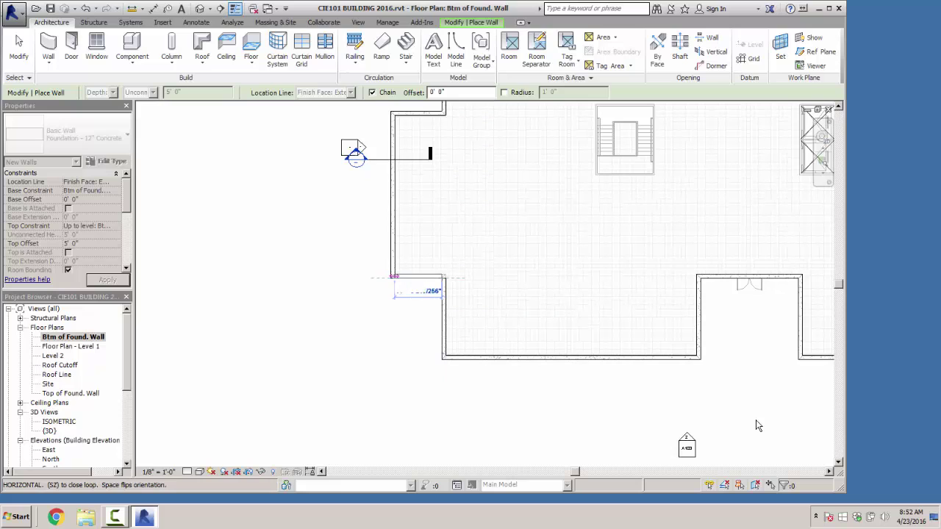
left_click(391, 278)
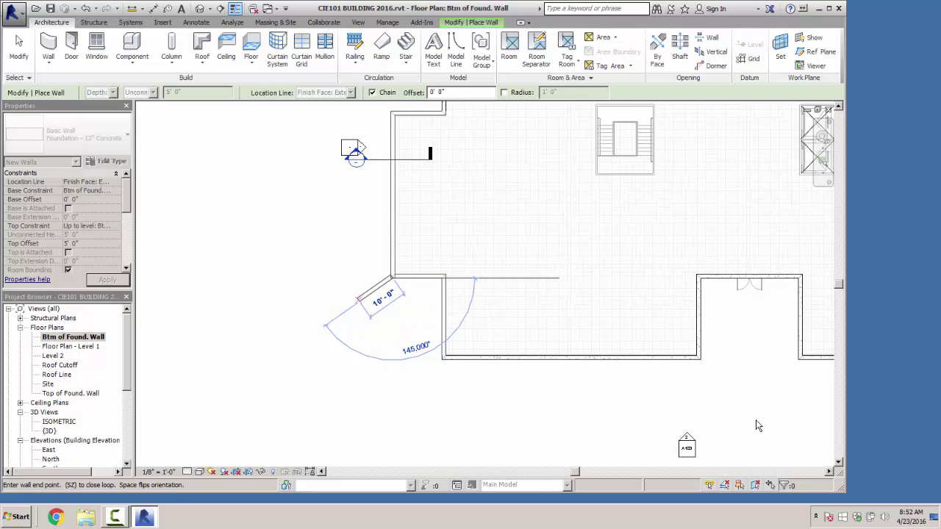
key("Escape")
key("Escape")
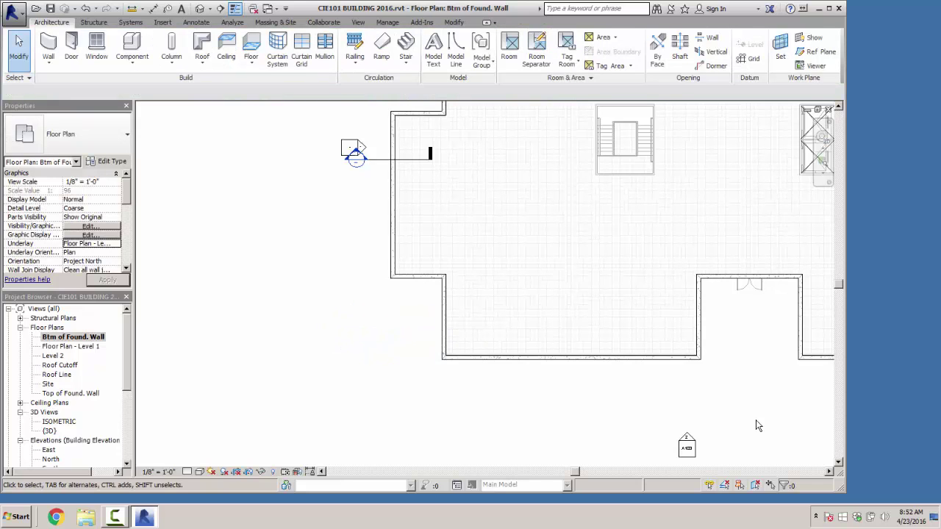
Step: Inspect the new foundation walls beneath the brick walls and glass entrance in the {3D} view
key("ctrl+Tab")
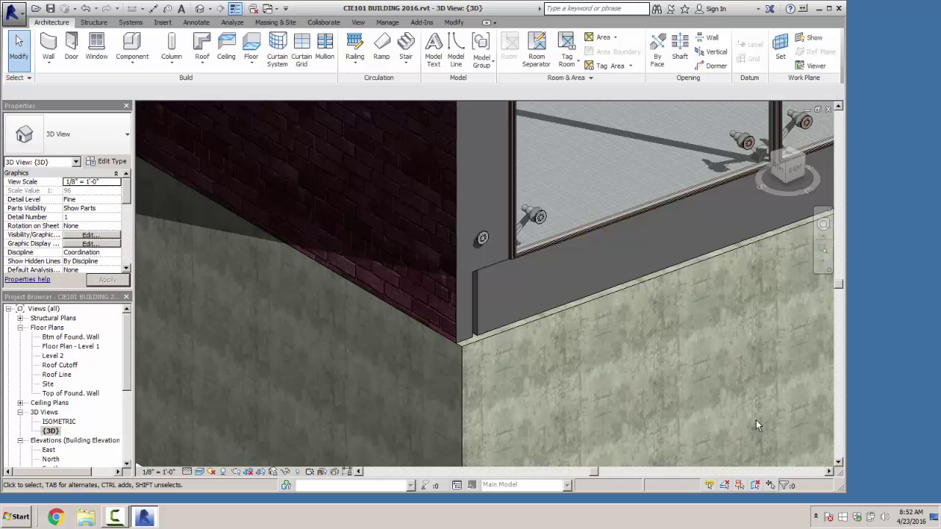
scroll(758, 425, "down", 5)
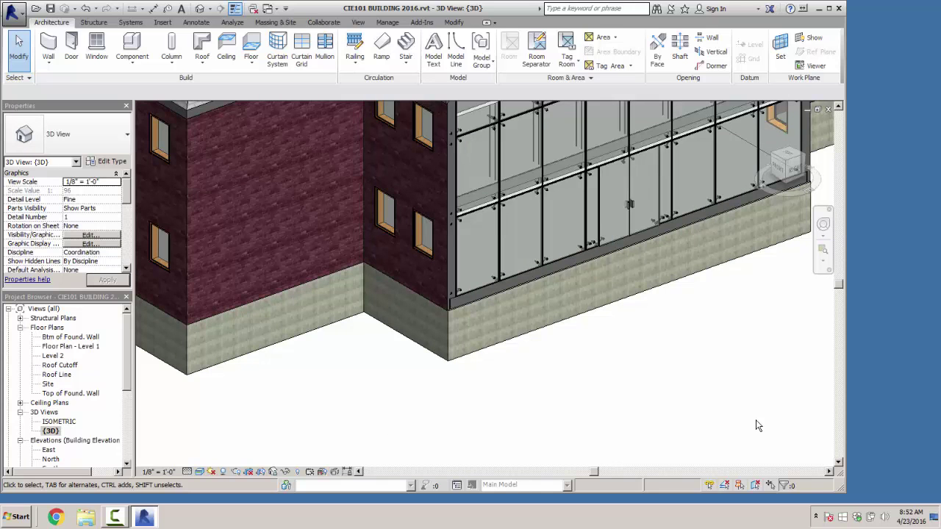
scroll(758, 426, "down", 3)
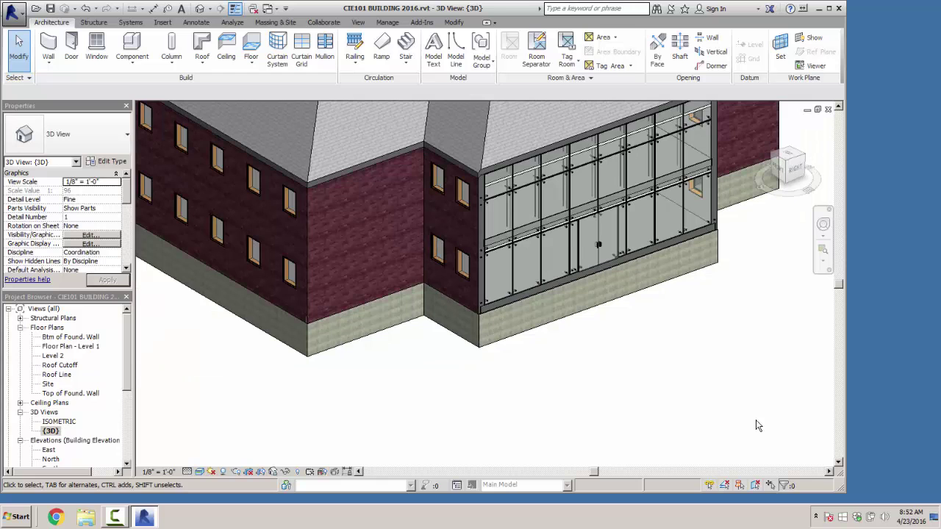
scroll(309, 331, "up", 1)
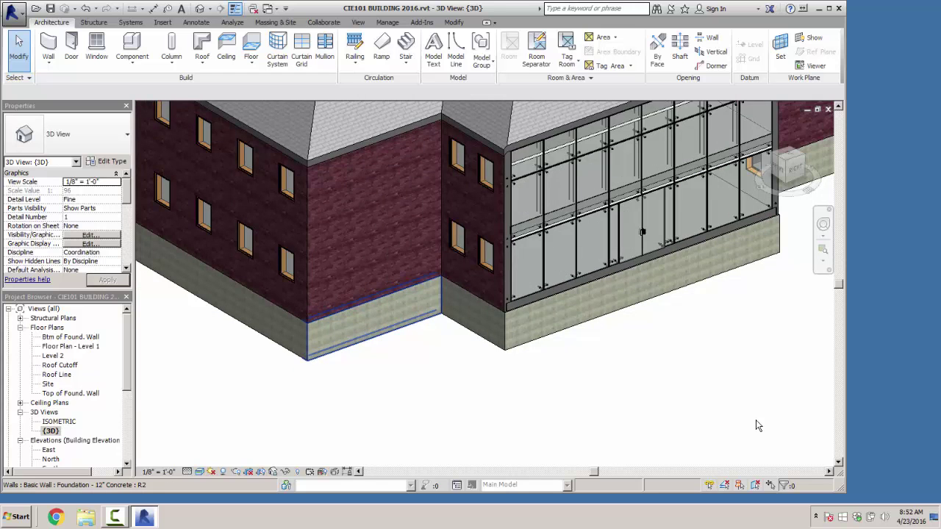
scroll(307, 327, "up", 2)
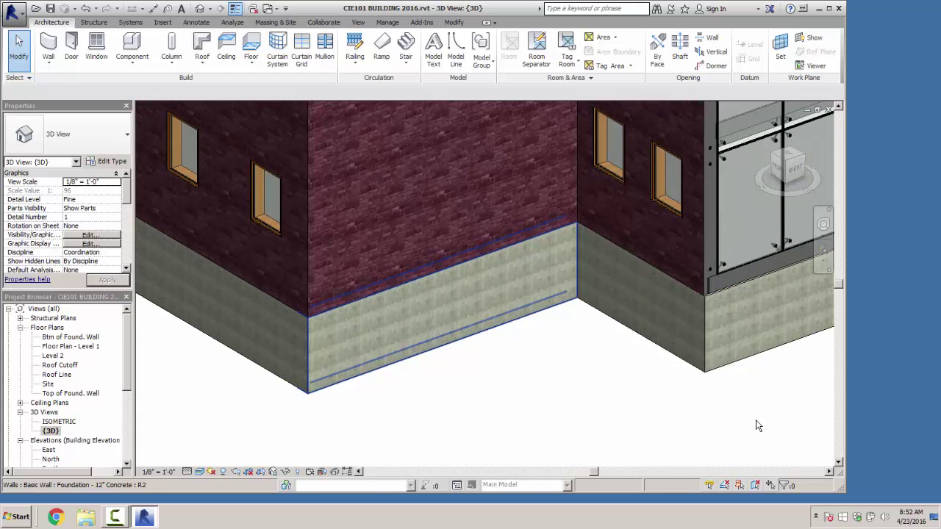
scroll(307, 328, "up", 2)
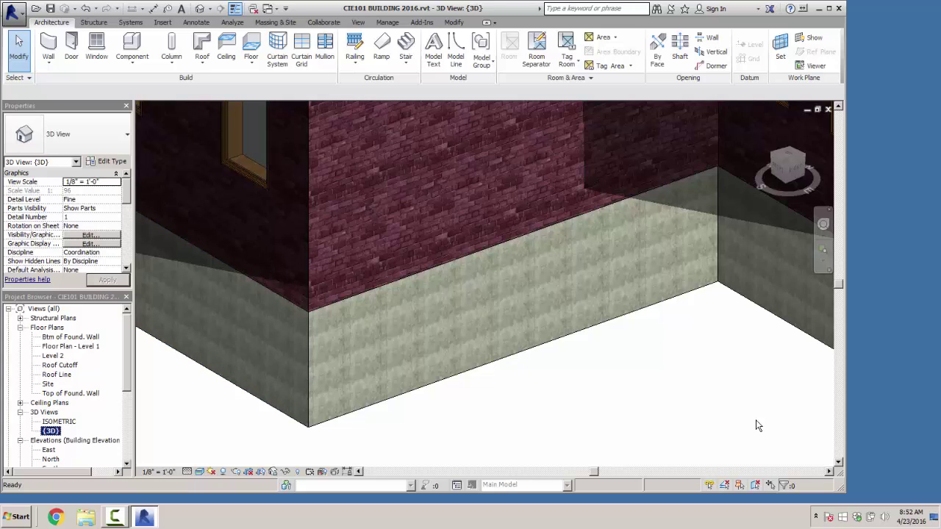
Step: Open the EXTERIOR WALL SECTION view and extend its crop region's lower edge below the bottom of the foundation wall
scroll(64, 386, "down", 2)
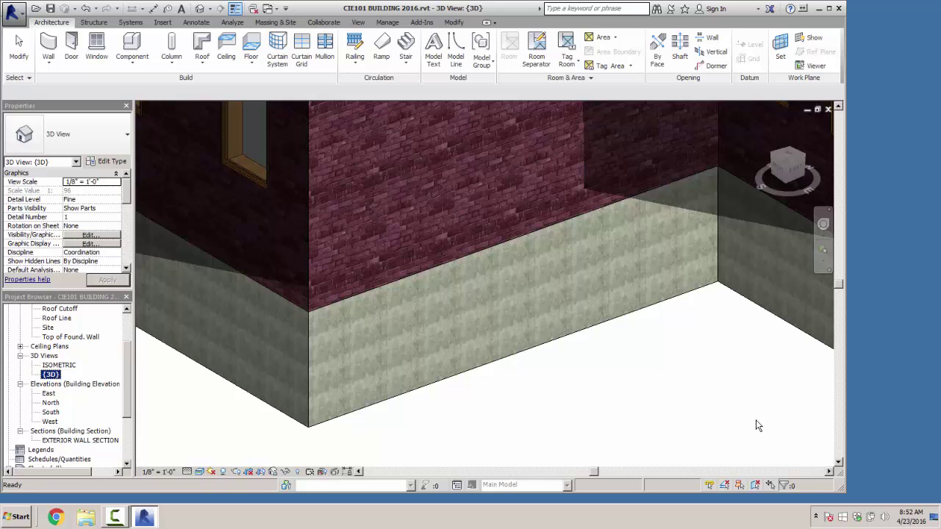
double_click(80, 440)
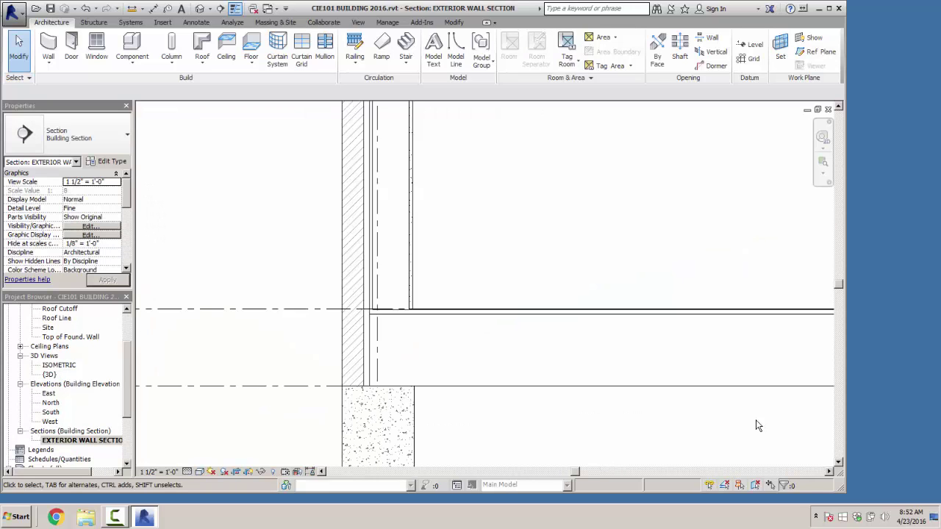
scroll(383, 427, "down", 1)
middle_click_drag(383, 426, 444, 233)
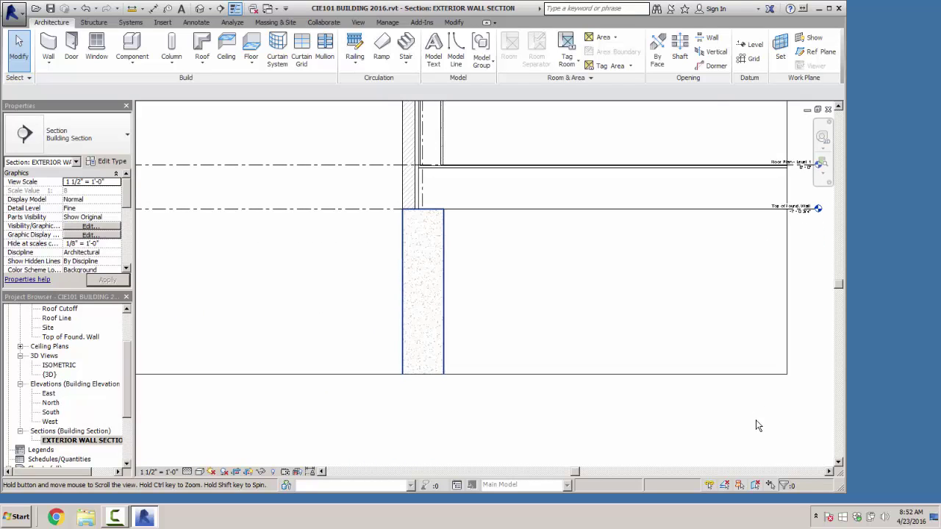
scroll(504, 277, "down", 1)
left_click(494, 350)
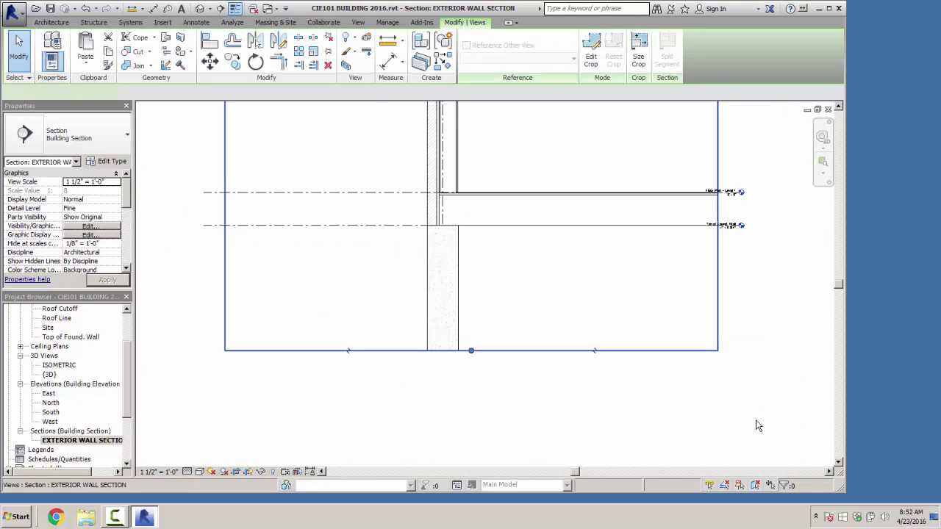
left_click_drag(471, 350, 471, 412)
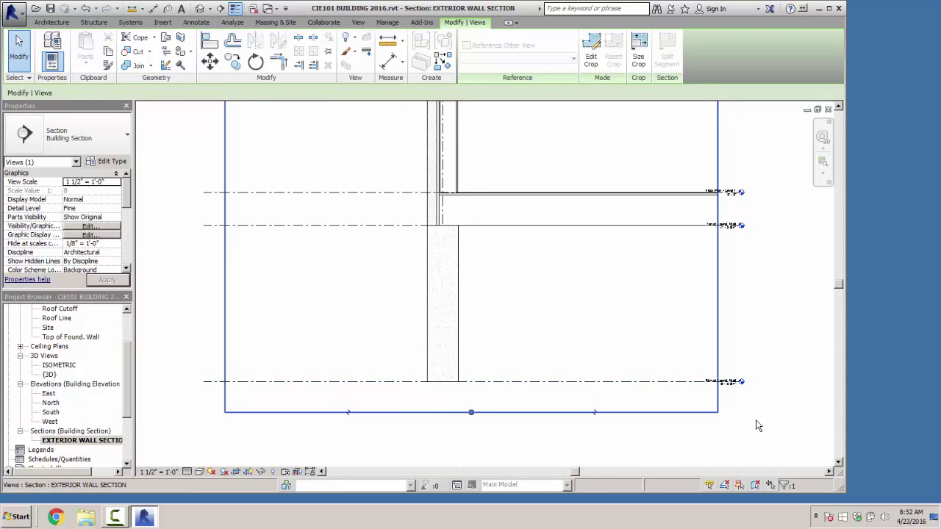
Step: Bring the section crop region's exterior-side edge closer to the brick wall
scroll(758, 425, "down", 3)
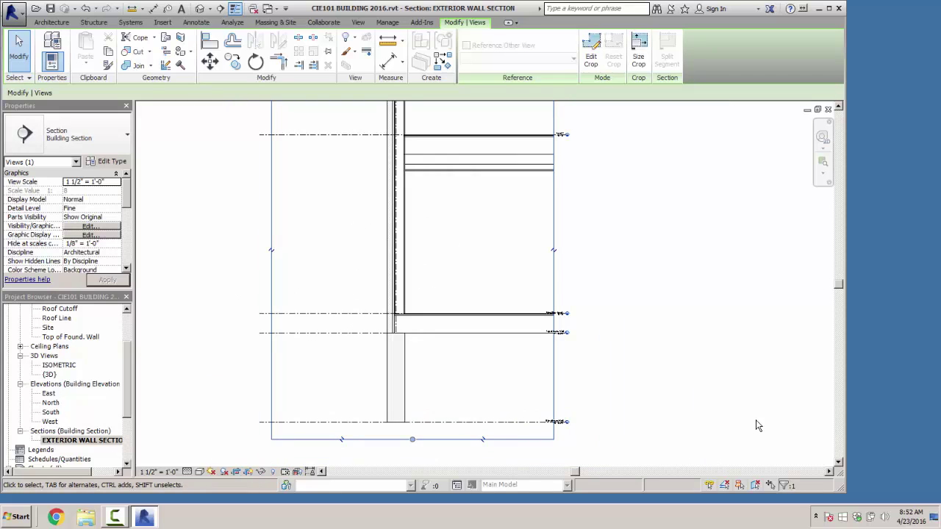
scroll(286, 286, "down", 2)
left_click_drag(276, 138, 323, 137)
scroll(500, 307, "down", 2)
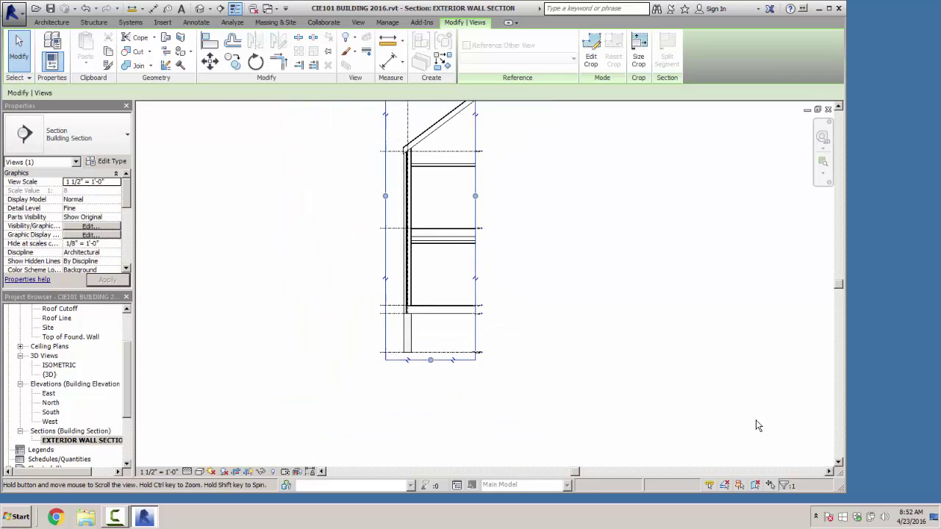
Step: Lower the section crop region's upper edge to partway up the first-storey wall, above the Level 1 floor
middle_click_drag(430, 243, 417, 329)
scroll(424, 314, "up", 5)
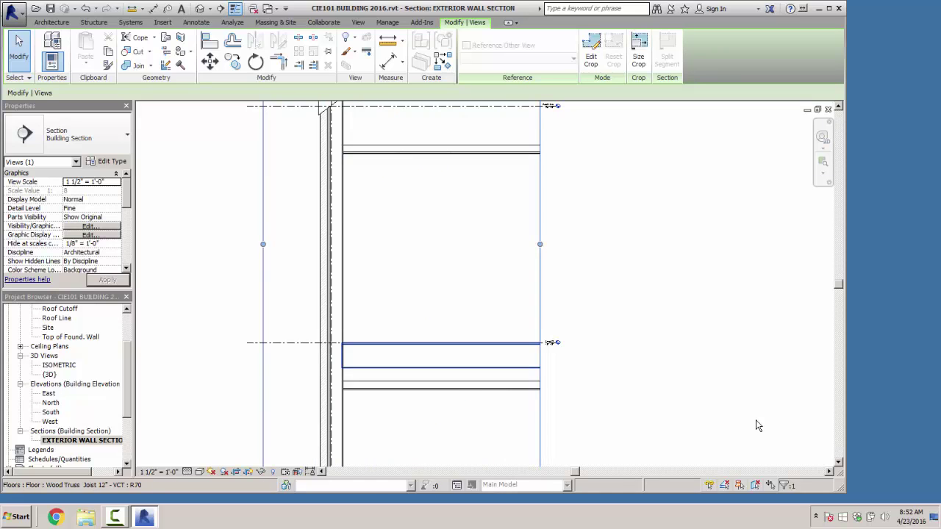
scroll(477, 250, "down", 2)
scroll(548, 253, "down", 5)
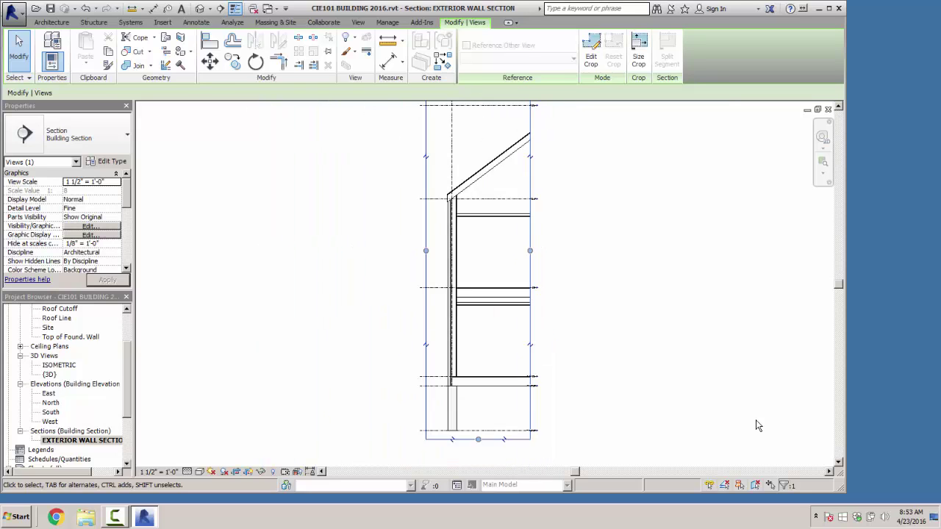
scroll(526, 227, "down", 1)
mouse_move(525, 228)
middle_mouse_down()
mouse_move(528, 242)
mouse_move(498, 283)
middle_mouse_up()
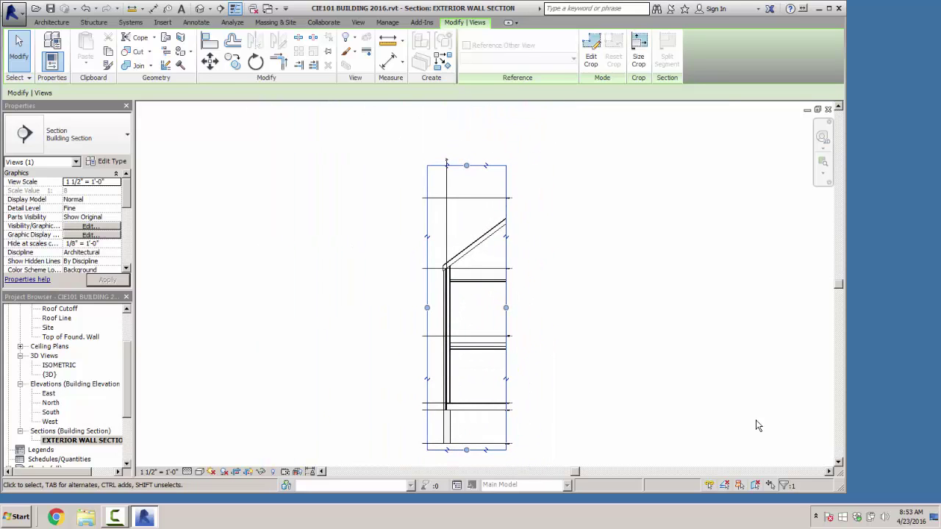
left_click_drag(467, 165, 467, 366)
key("Escape")
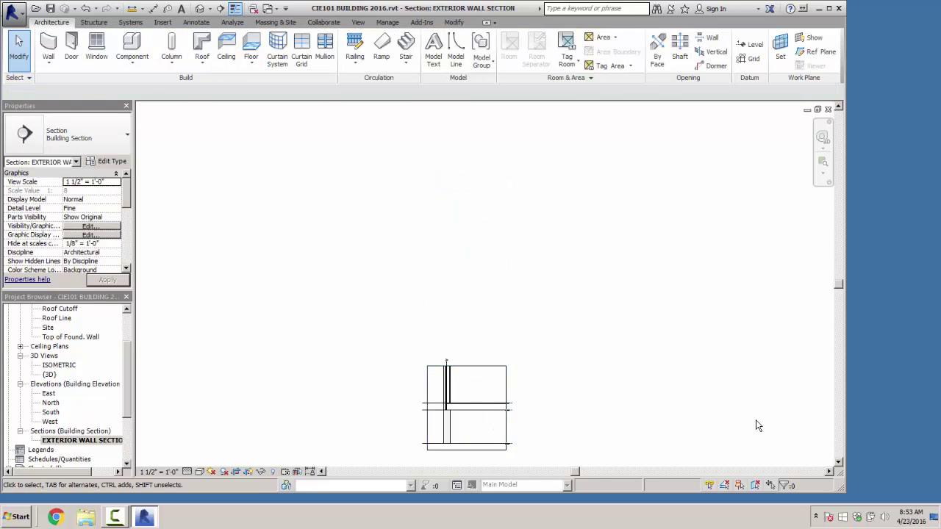
Step: Examine the cropped section where the exterior wall, Level 1 floor and concrete foundation wall meet
middle_click_drag(479, 413, 432, 321)
scroll(433, 320, "up", 3)
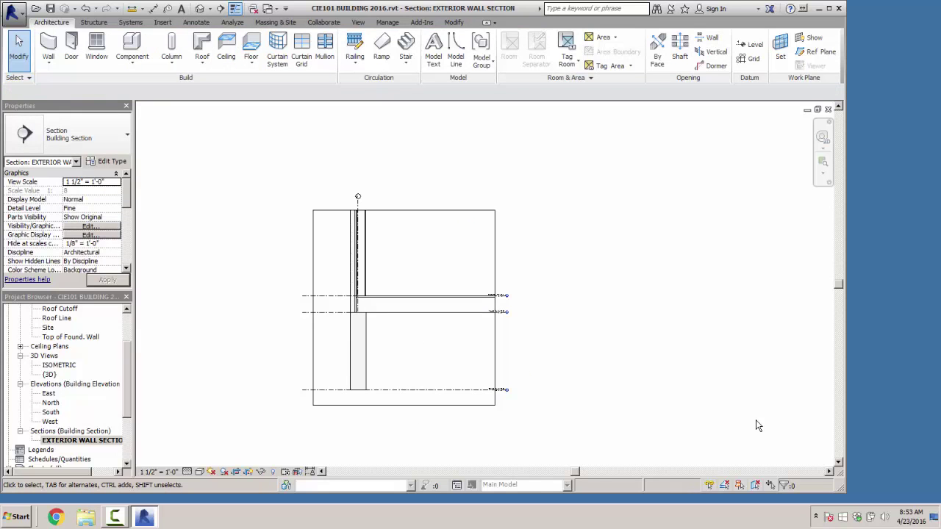
scroll(452, 316, "up", 2)
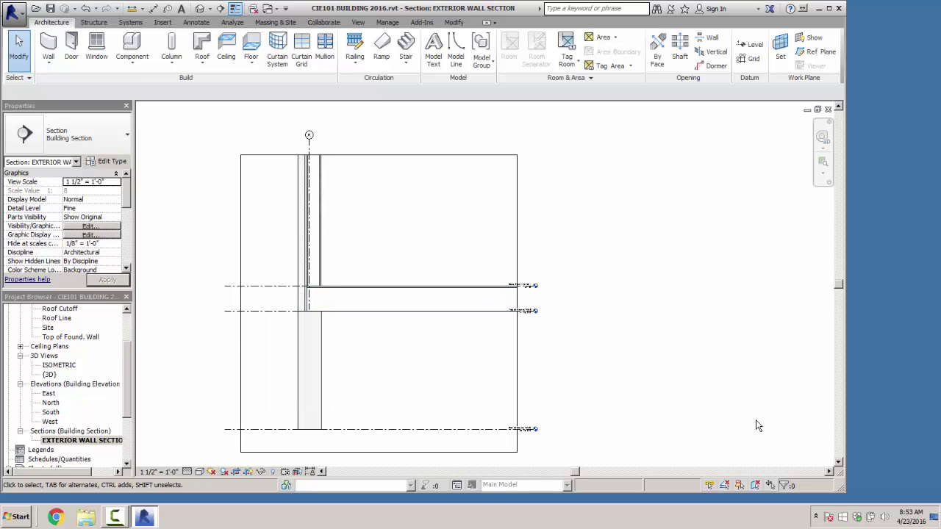
scroll(276, 286, "up", 1)
middle_click_drag(314, 243, 344, 259)
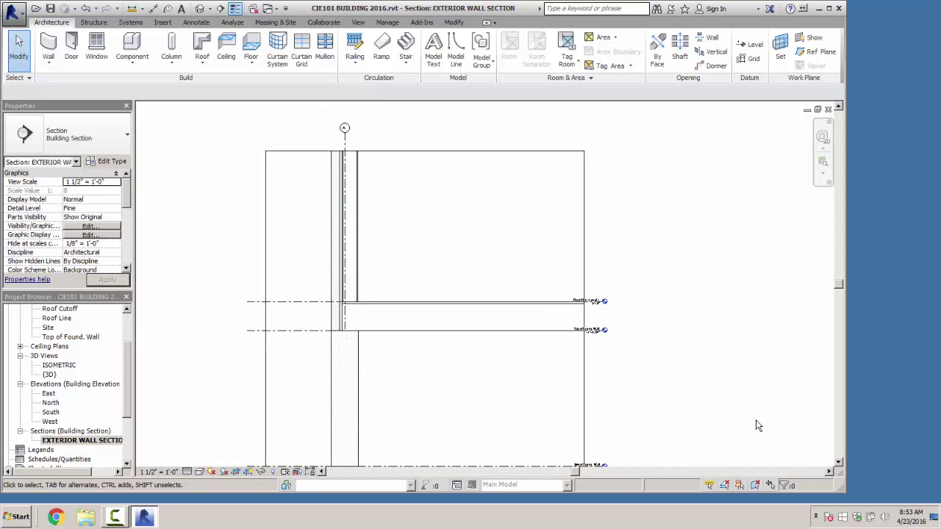
scroll(423, 223, "down", 2)
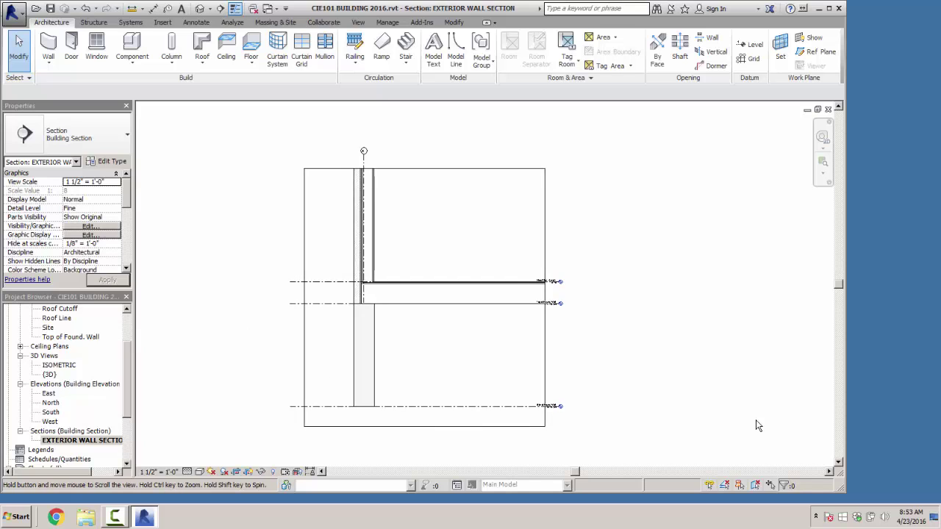
middle_click_drag(423, 222, 425, 188)
scroll(379, 328, "up", 3)
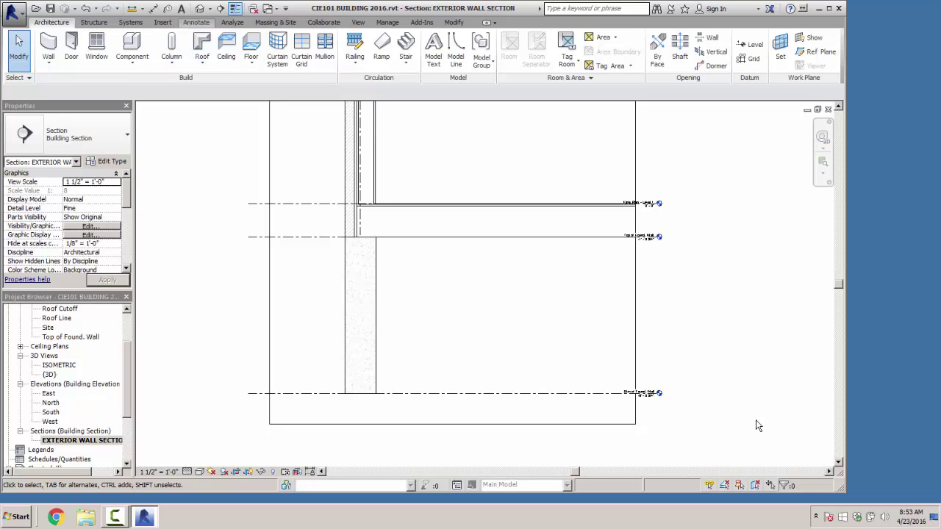
Step: Place an element keynote with a free-end leader on the interior gypsum face of the exterior wall above Level 1
left_click(196, 22)
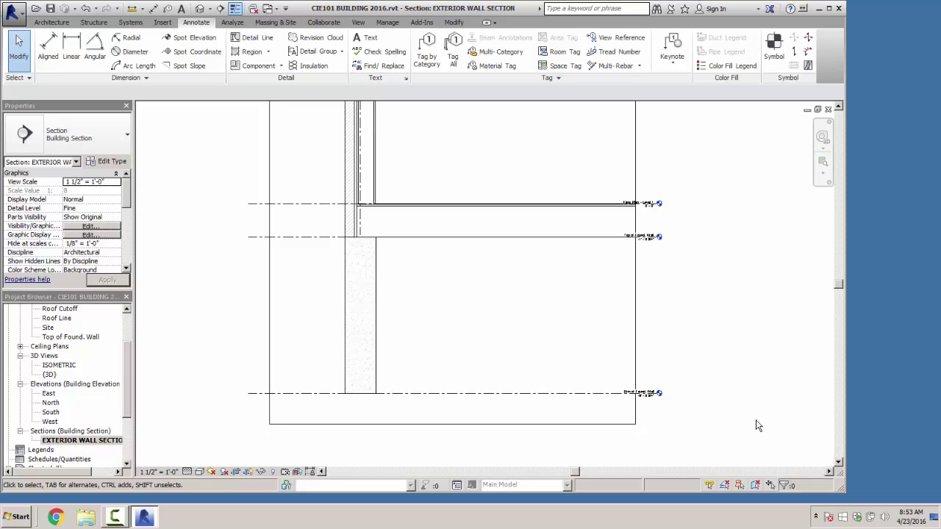
left_click(672, 57)
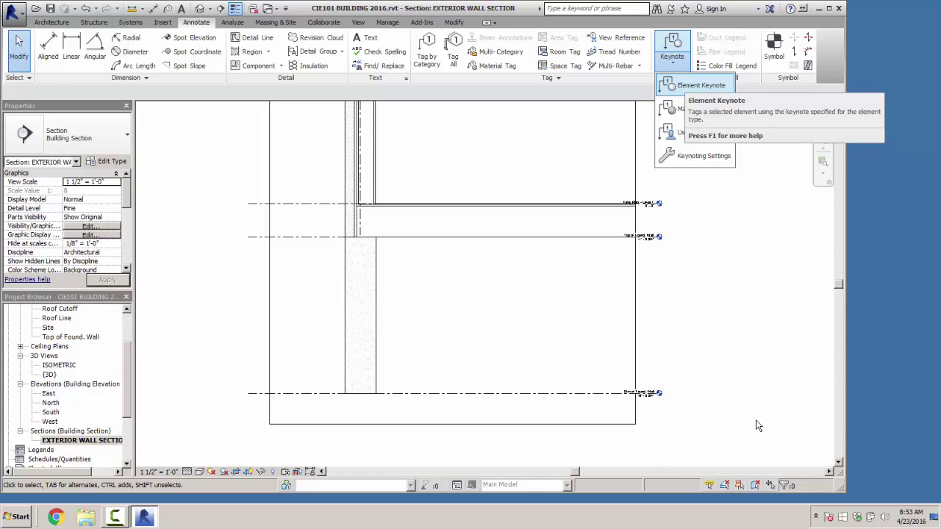
left_click(695, 85)
middle_click_drag(379, 139, 459, 241)
scroll(458, 241, "up", 2)
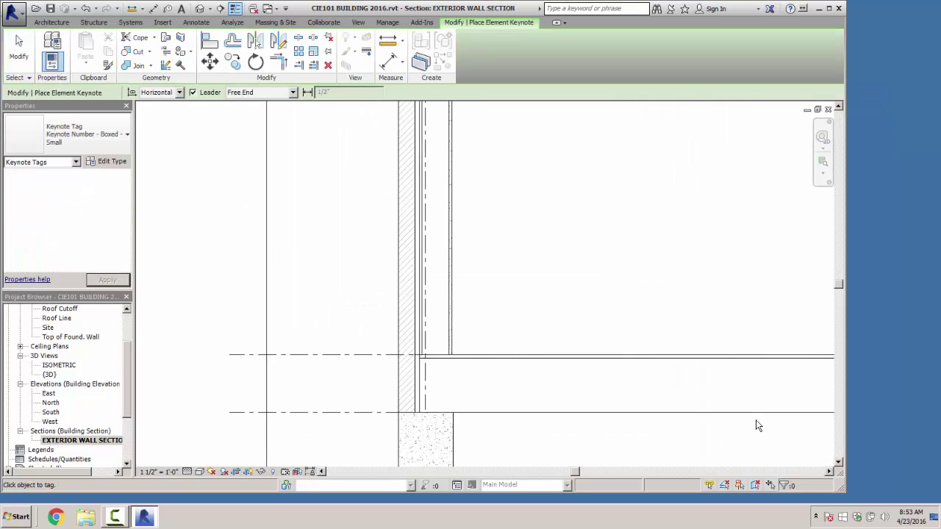
scroll(448, 243, "up", 2)
left_click(449, 242)
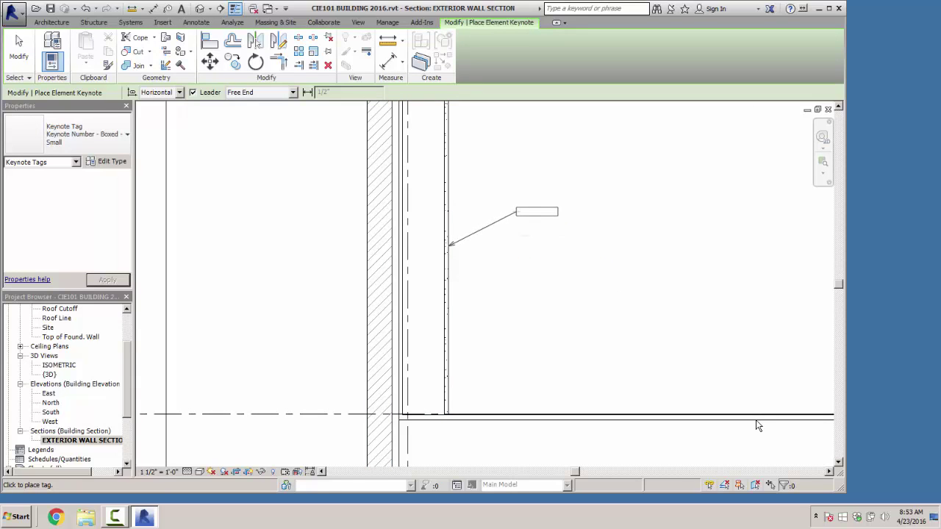
left_click(537, 212)
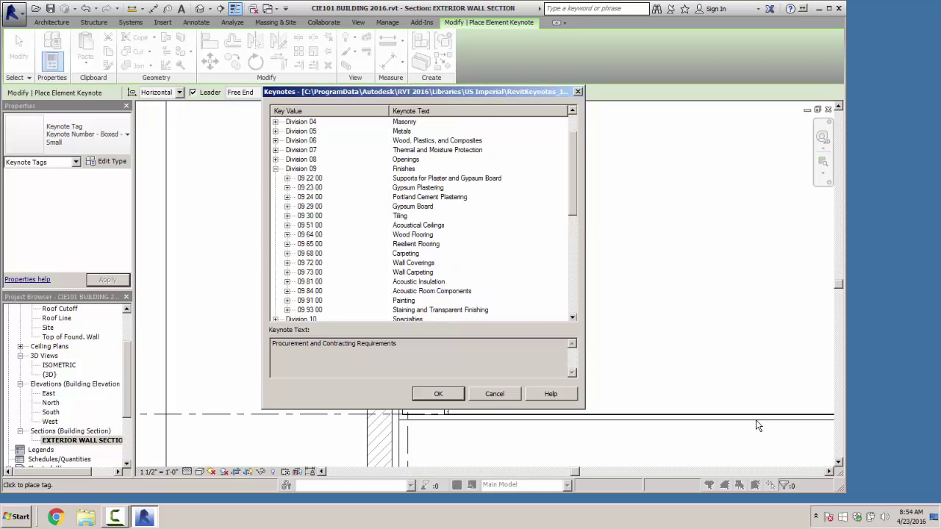
Step: Assign keynote 09 29 00.D2, 1 Layer 5/8" Gypsum Board, from the Gypsum Board group to the new tag
double_click(309, 207)
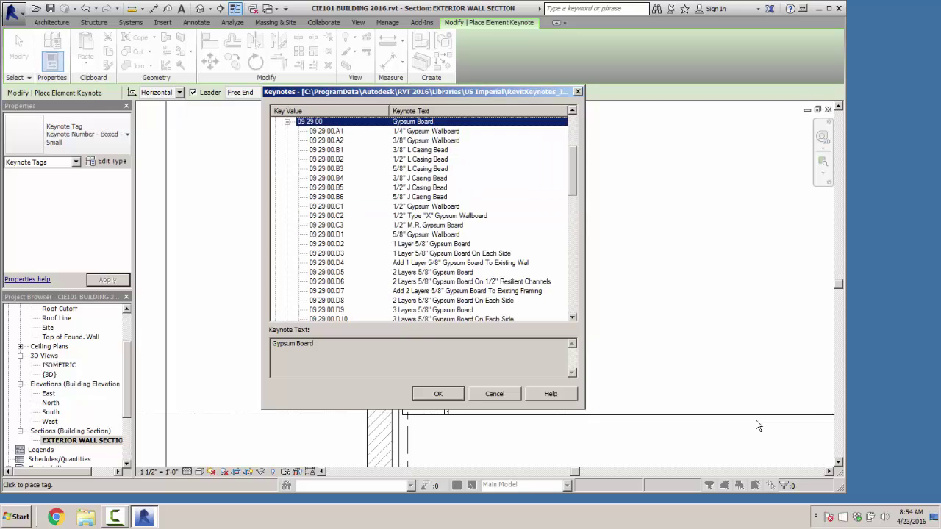
scroll(422, 220, "down", 1)
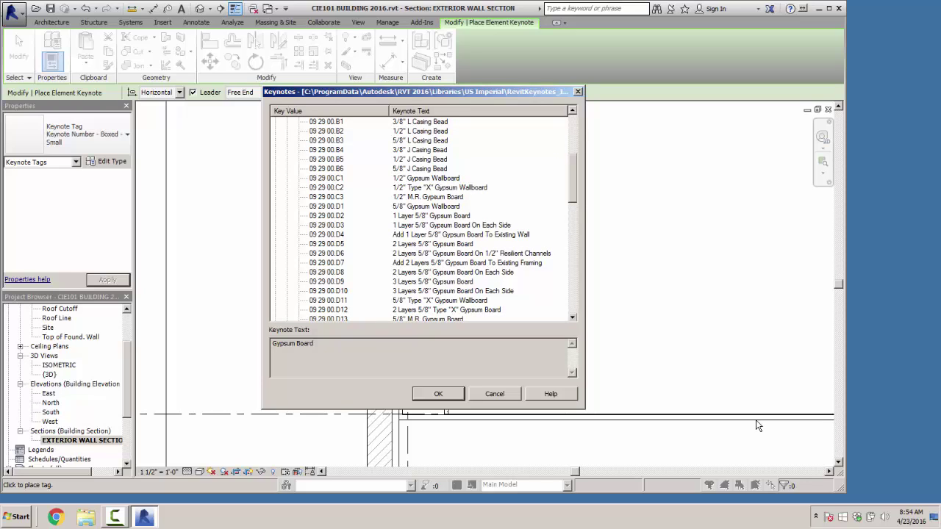
left_click(430, 216)
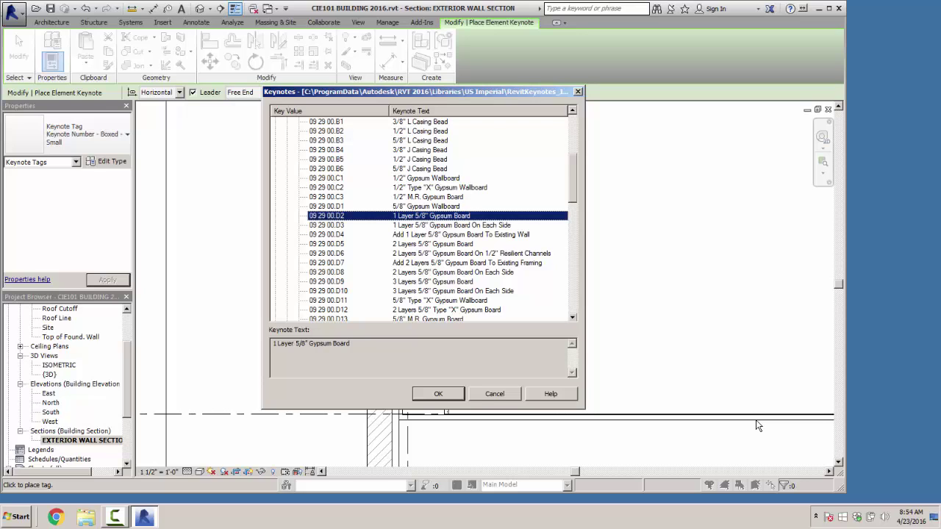
left_click(438, 393)
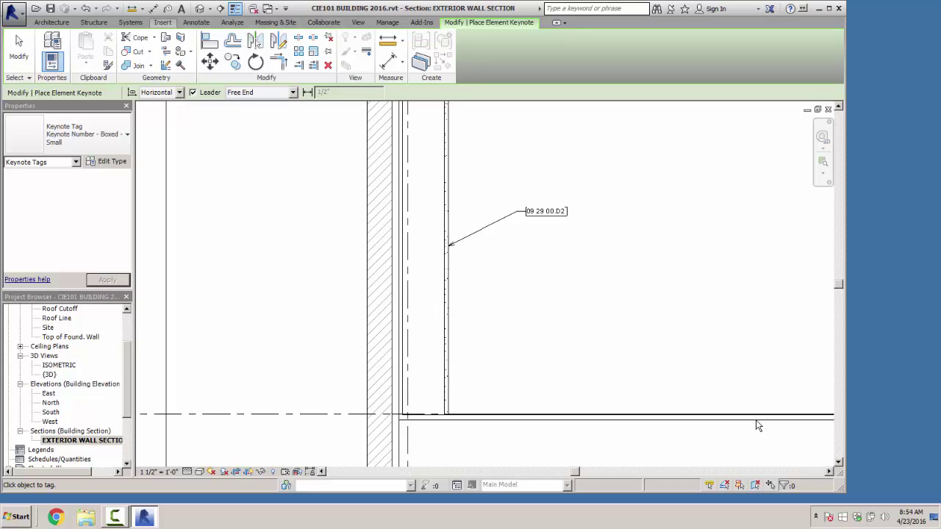
Step: Place a user keynote with a free-end leader on the Level 1 floor surface, just inside the exterior wall
left_click(197, 23)
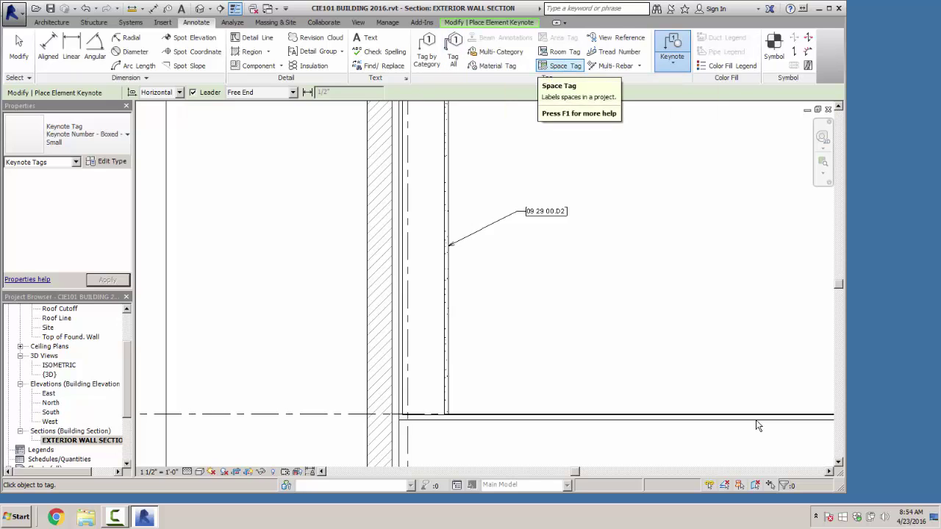
left_click(672, 63)
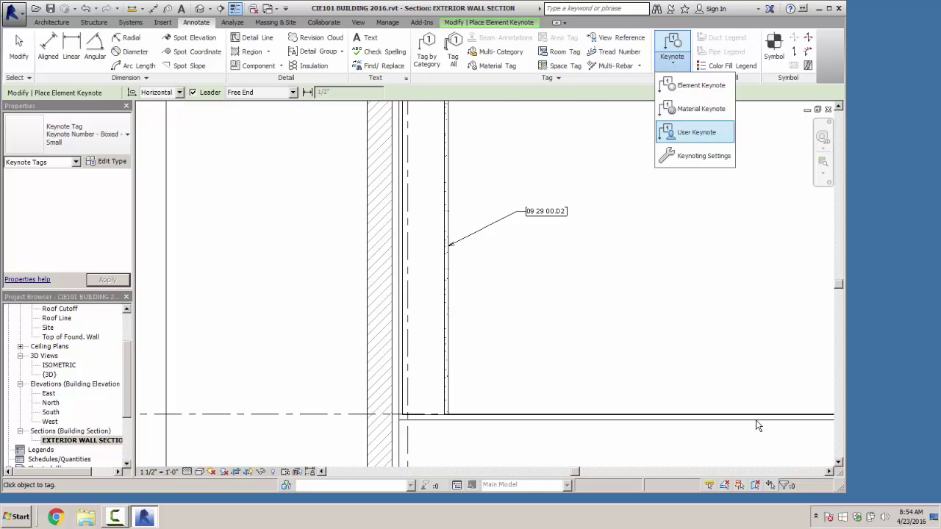
left_click(695, 132)
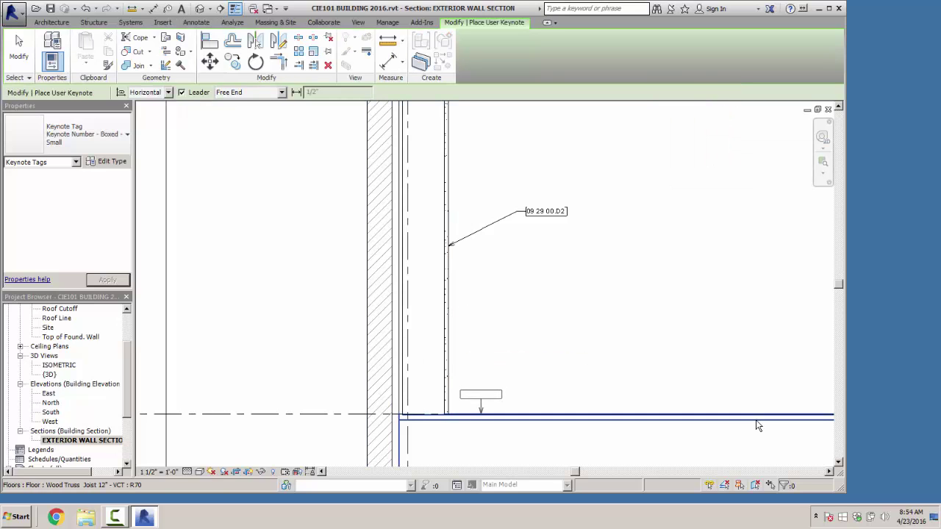
left_click(481, 414)
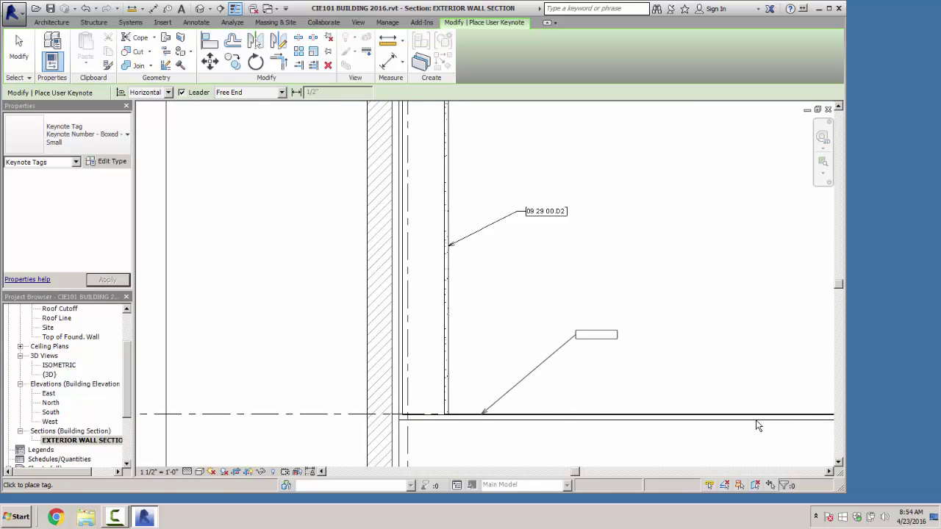
left_click(588, 335)
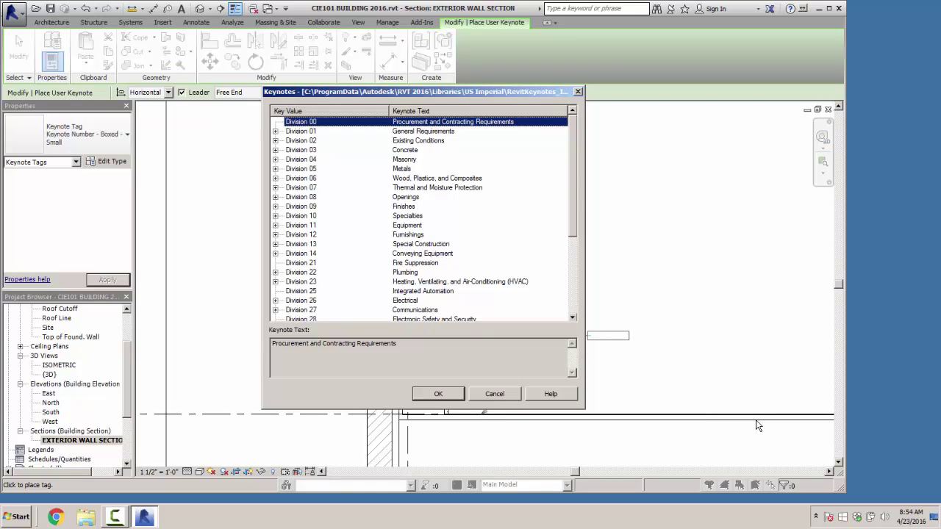
Step: Assign keynote 09 65 00.A2, Vinyl Composition Tile, from the Resilient Flooring group of Division 09 to the floor tag
key("Down")
key("Down")
key("Down")
key("Down")
key("Down")
key("Down")
key("Down")
key("Down")
key("Down")
key("Right")
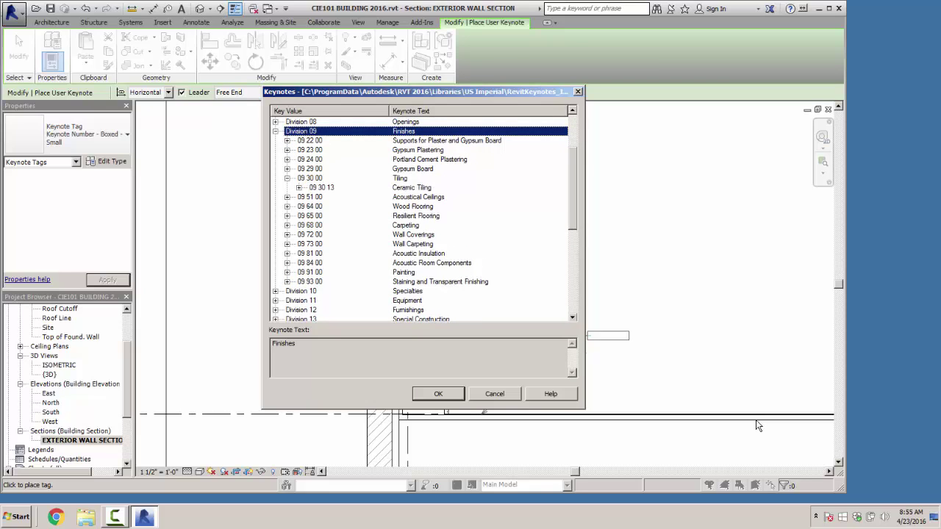
key("Down")
key("Down")
key("Down")
key("Down")
key("Down")
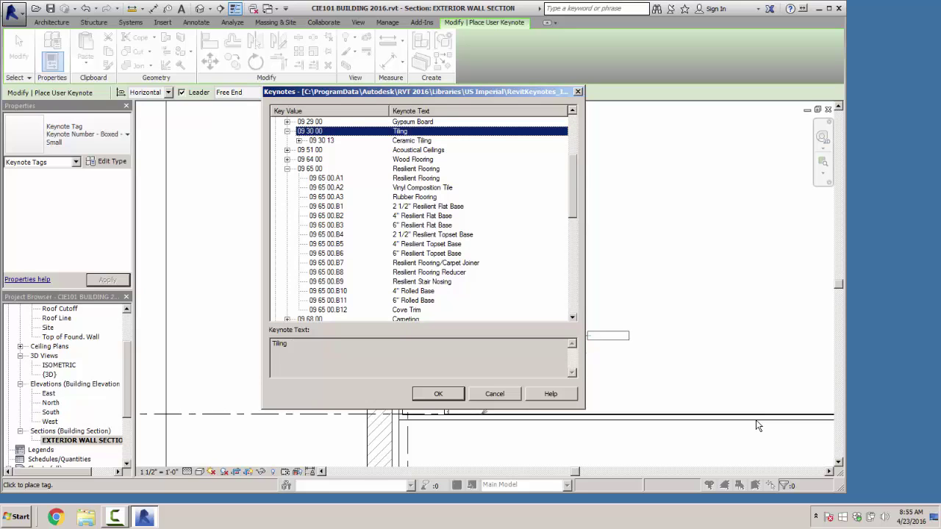
key("Down")
key("Down")
key("Down")
key("Down")
key("Down")
key("Down")
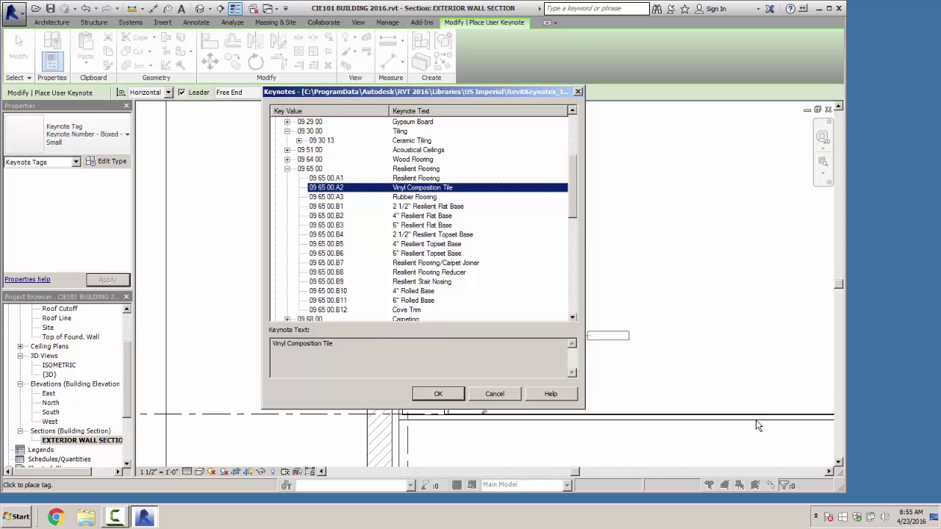
key("Return")
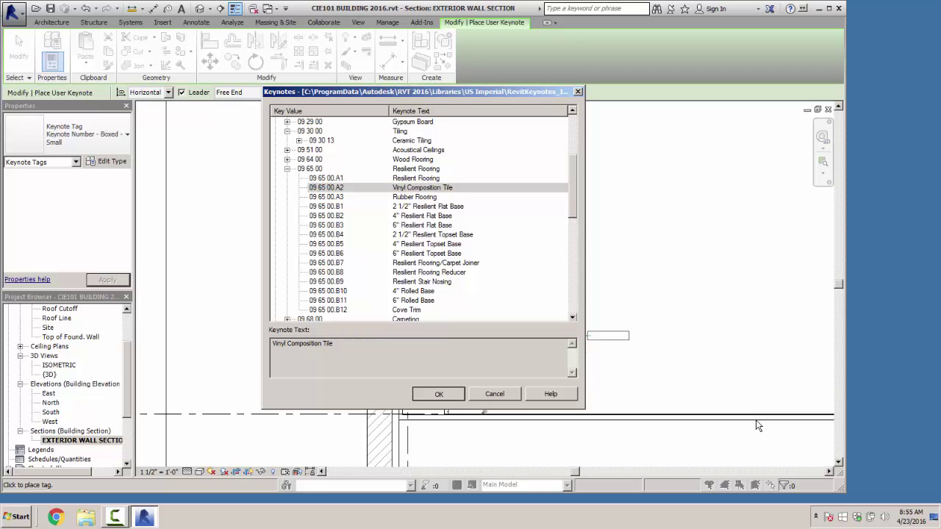
key("Escape")
key("Escape")
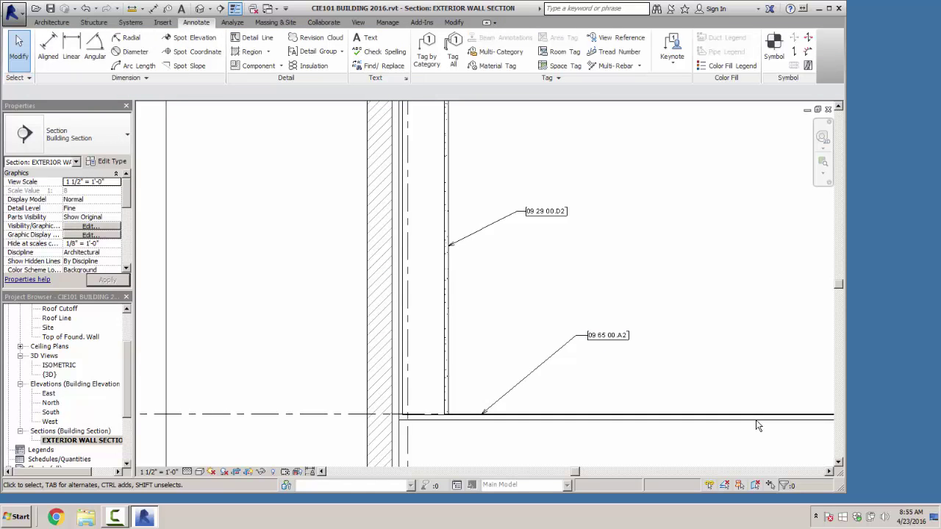
Step: Start an aligned dimension for the concrete foundation wall with the reference preference set to Wall faces
scroll(758, 425, "down", 2)
middle_click_drag(758, 426, 678, 360)
scroll(758, 426, "down", 1)
middle_click_drag(758, 425, 793, 405)
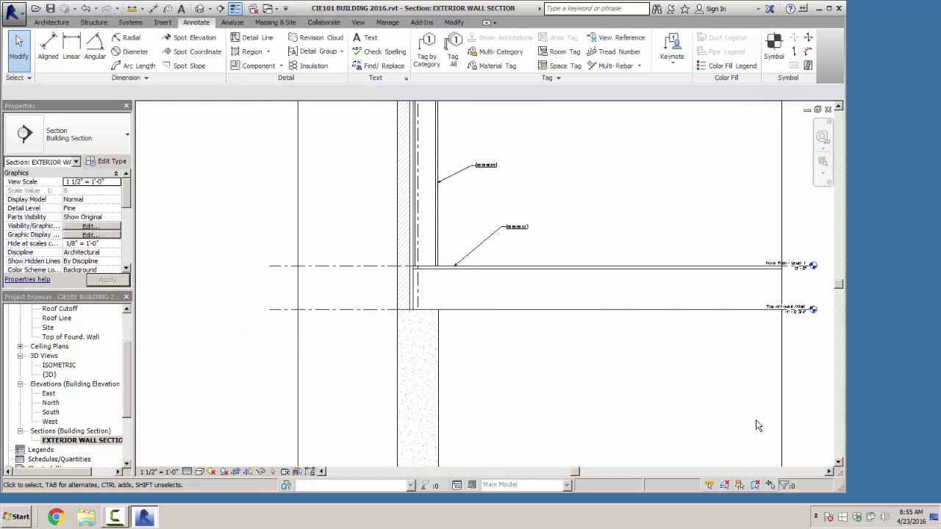
scroll(757, 425, "down", 1)
mouse_move(758, 425)
middle_mouse_down()
mouse_move(790, 402)
mouse_move(789, 358)
mouse_move(790, 390)
mouse_move(737, 382)
mouse_move(737, 358)
middle_mouse_up()
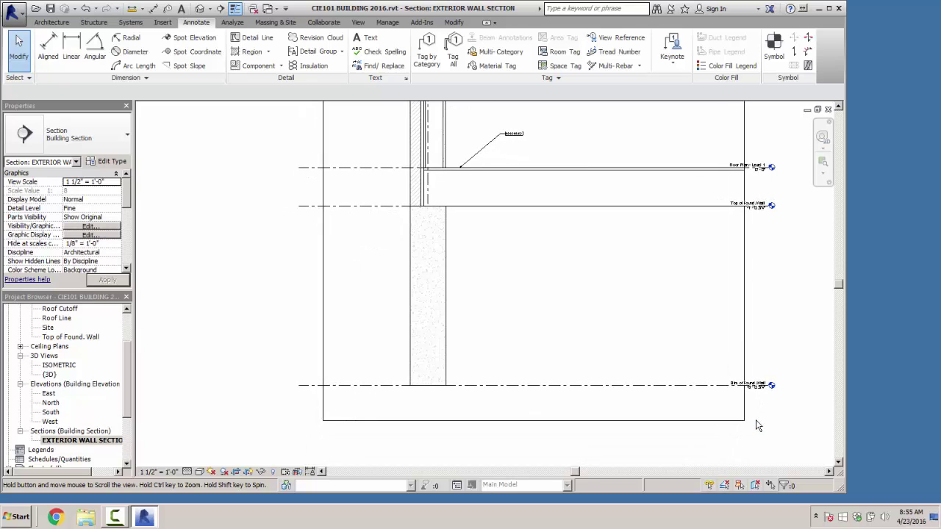
middle_click_drag(758, 426, 759, 506)
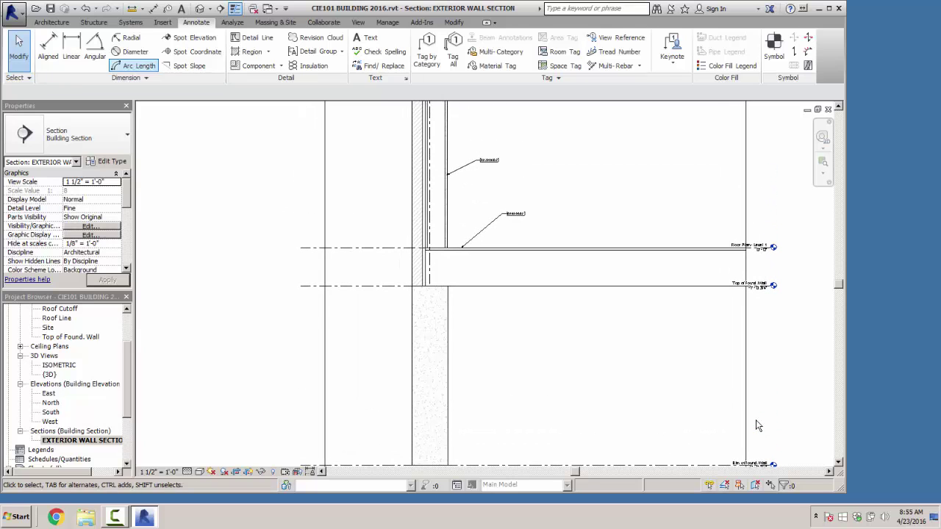
left_click(48, 48)
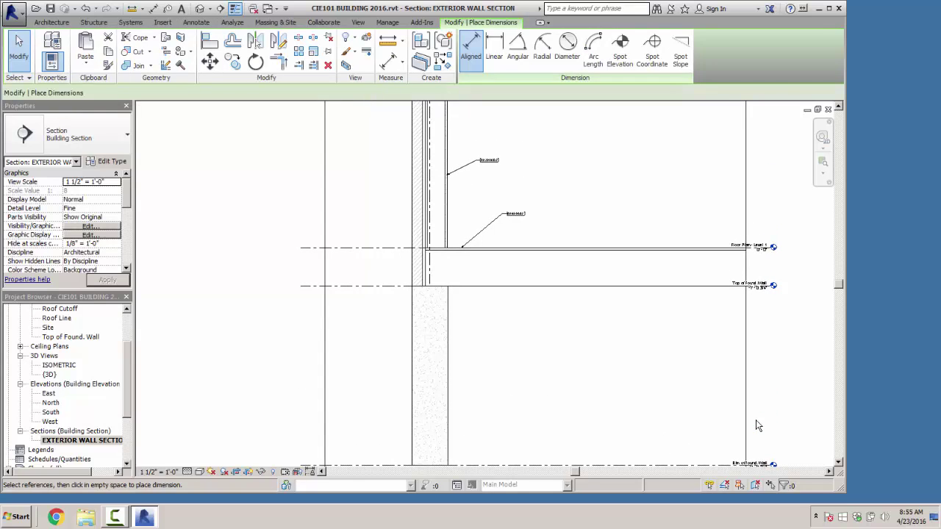
middle_click_drag(404, 387, 406, 274)
scroll(406, 274, "up", 1)
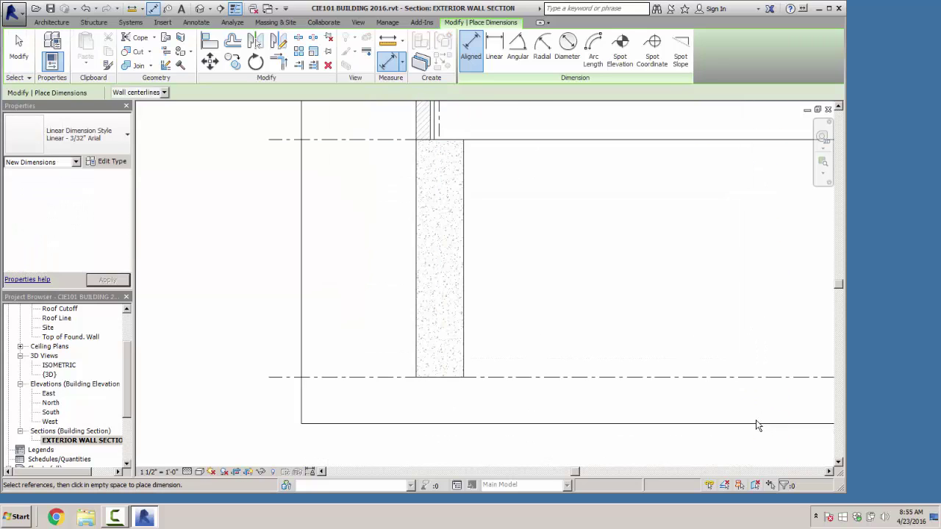
left_click(164, 93)
left_click(128, 111)
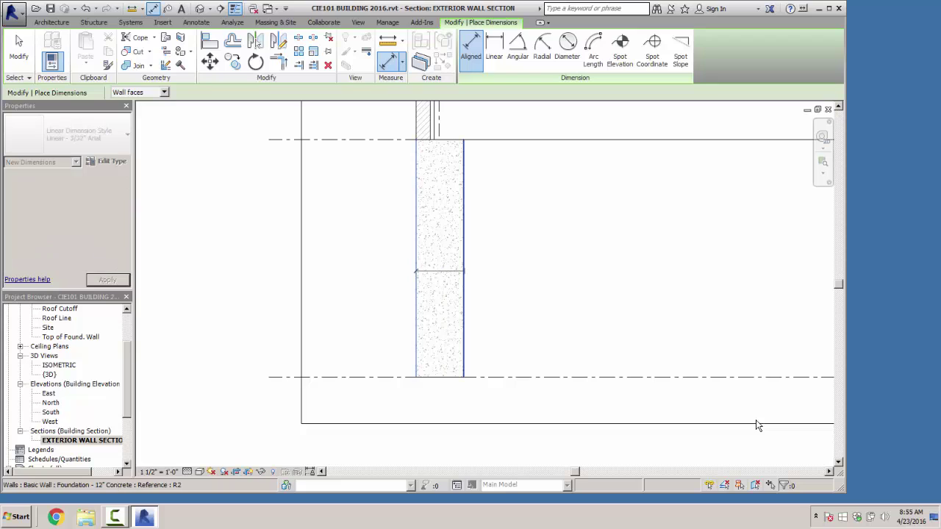
Step: Dimension the concrete foundation wall's thickness from face to face, then select the new dimension
left_click(757, 425)
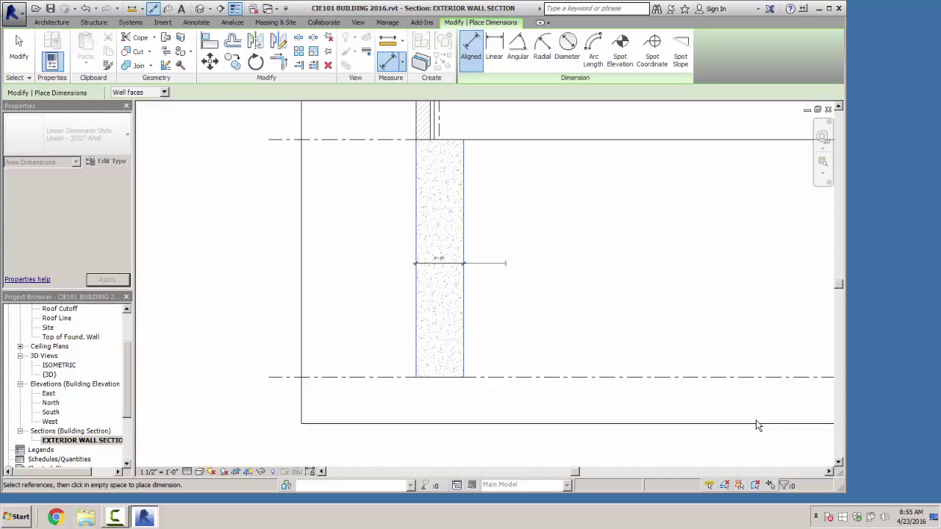
key("Escape")
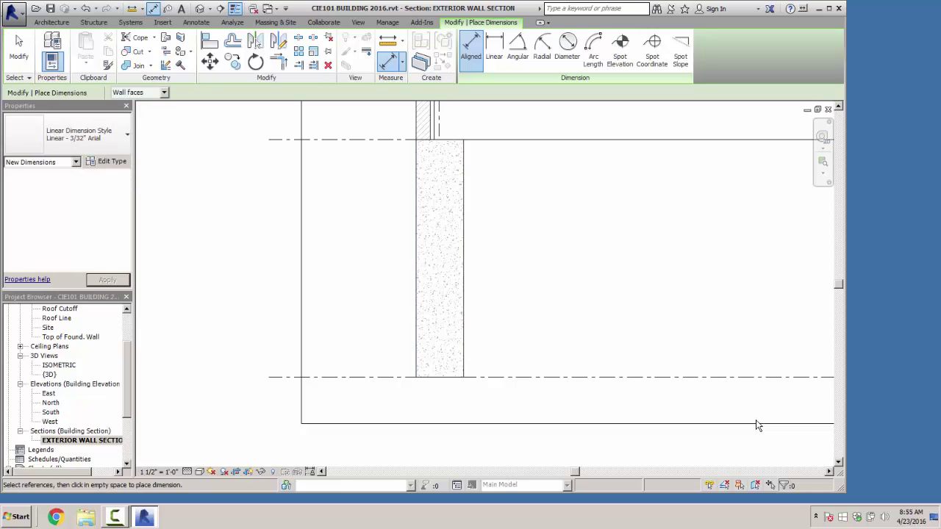
left_click(471, 51)
left_click(416, 242)
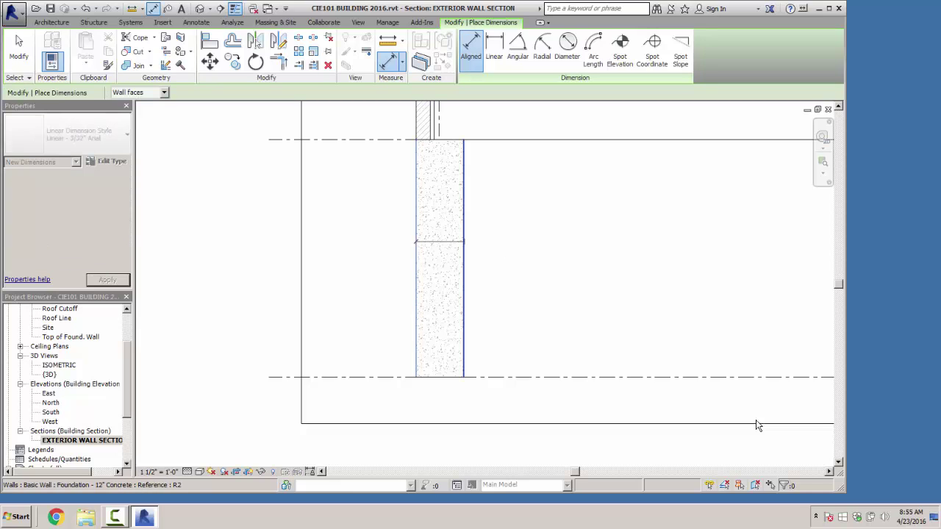
left_click(464, 242)
left_click(481, 250)
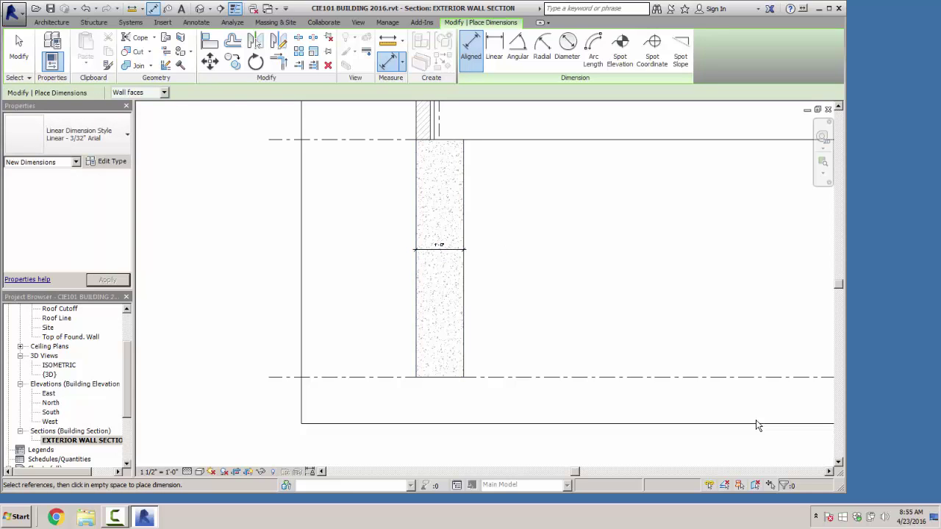
scroll(430, 236, "up", 3)
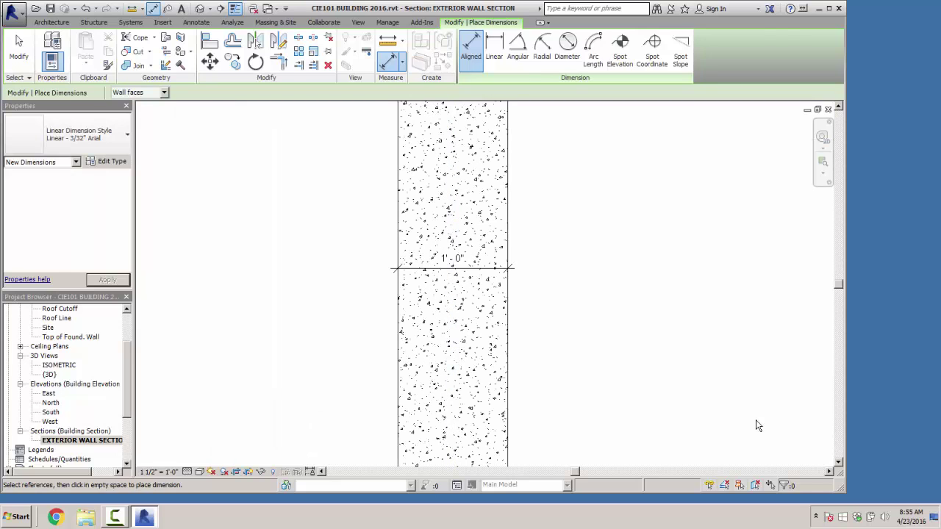
key("Escape")
left_click(453, 268)
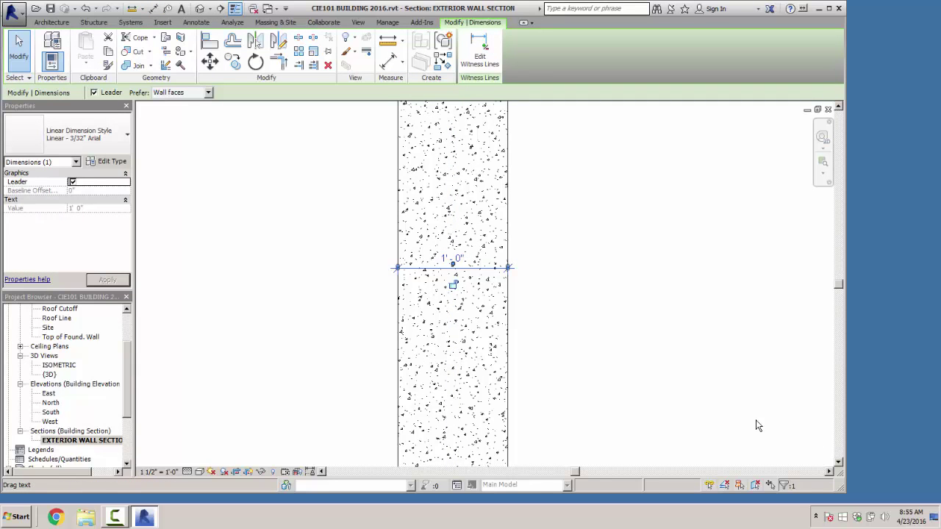
Step: Move the foundation wall's thickness dimension text outside the wall's exterior face, connected by its curved leader
left_click_drag(452, 284, 351, 184)
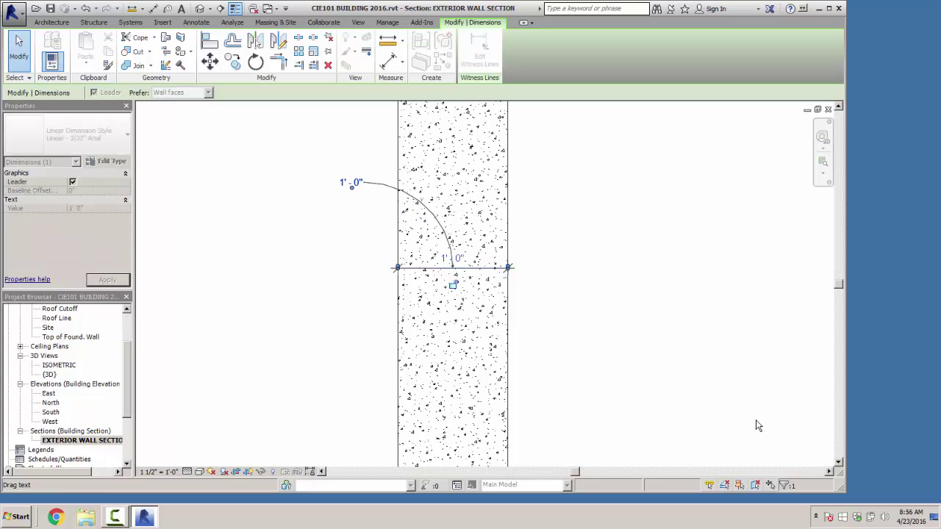
left_click(757, 421)
Step: Add a linear dimension across the brick layer's thickness, just above the top of the foundation wall
scroll(756, 422, "down", 2)
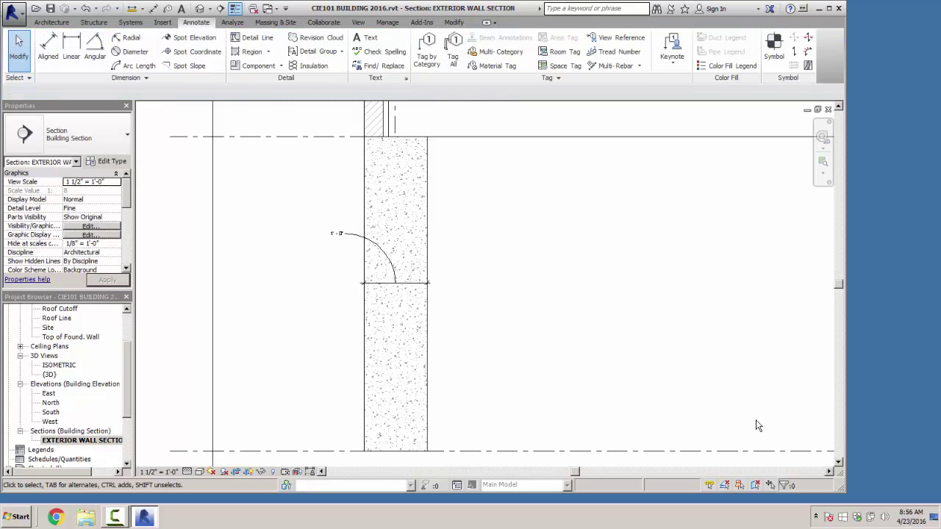
middle_click_drag(756, 421, 782, 528)
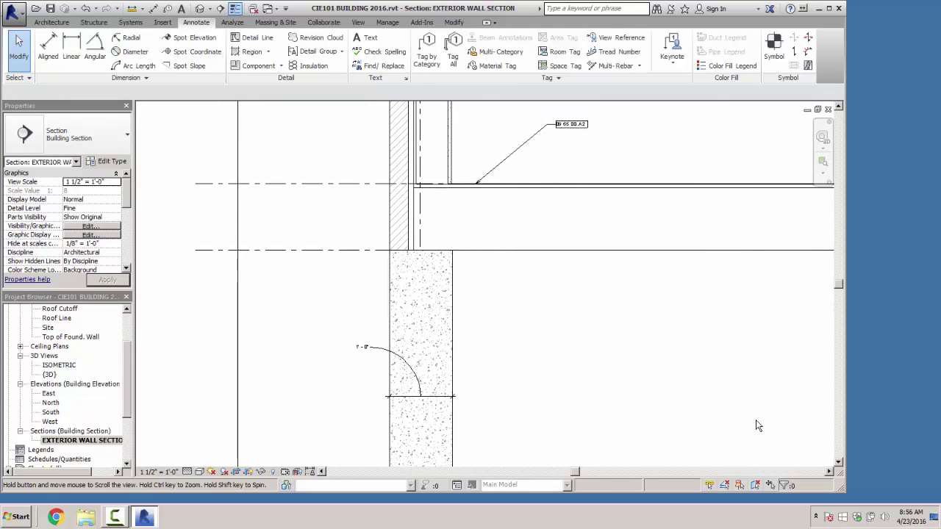
middle_click_drag(757, 421, 805, 526)
scroll(756, 425, "up", 2)
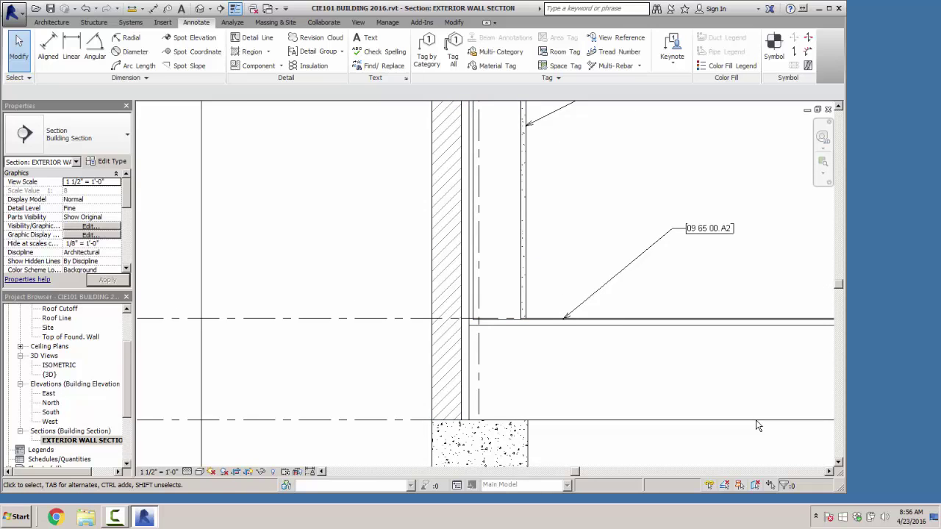
left_click(72, 48)
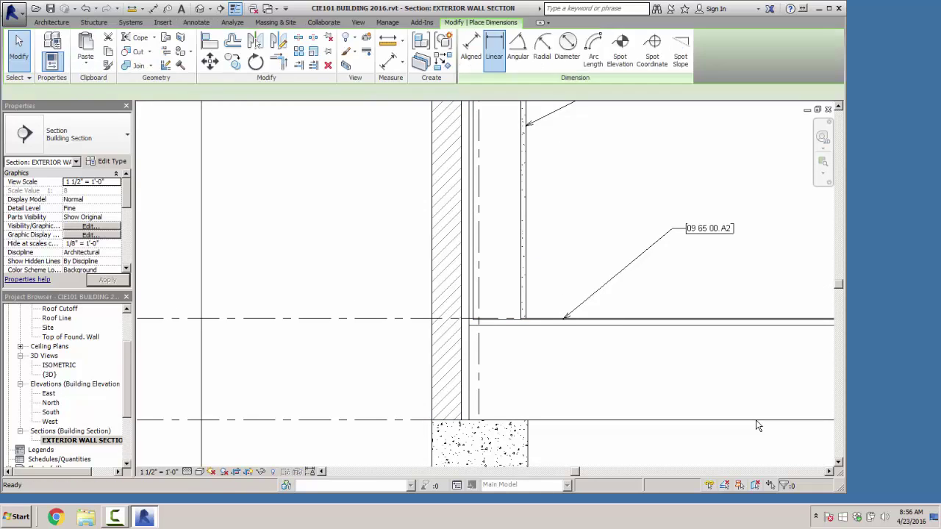
scroll(758, 425, "up", 2)
middle_click_drag(757, 426, 752, 211)
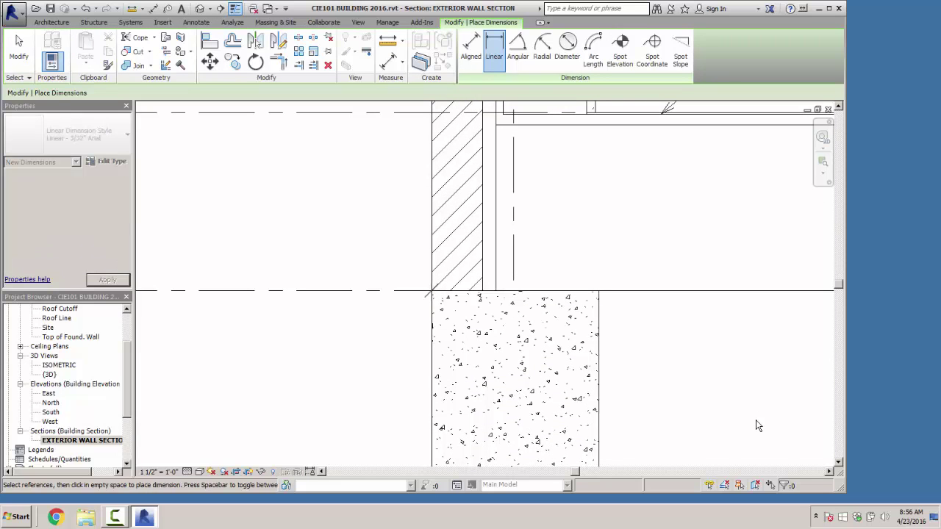
left_click(474, 283)
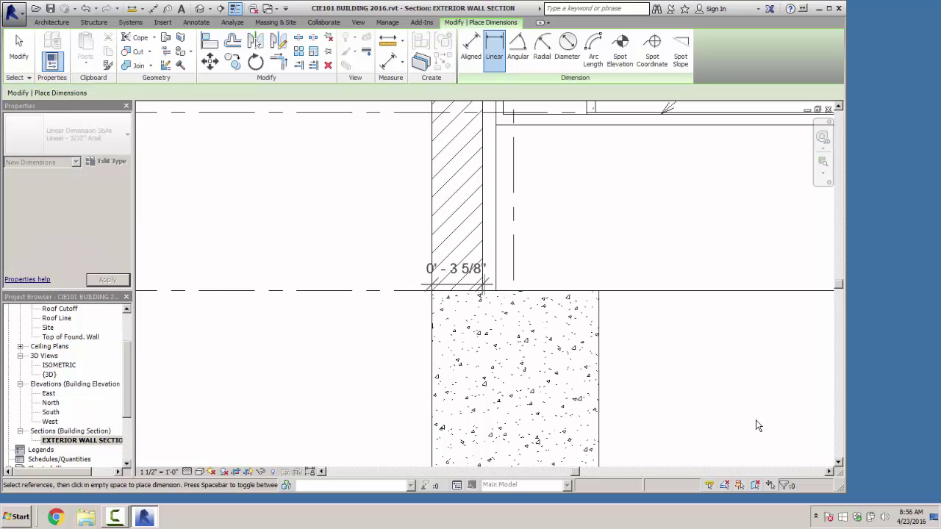
scroll(478, 279, "down", 3)
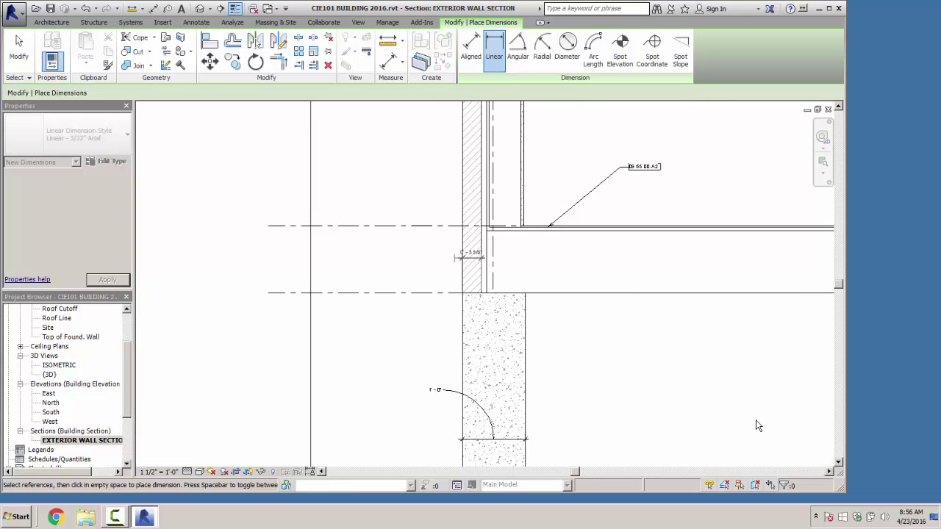
left_click(470, 257)
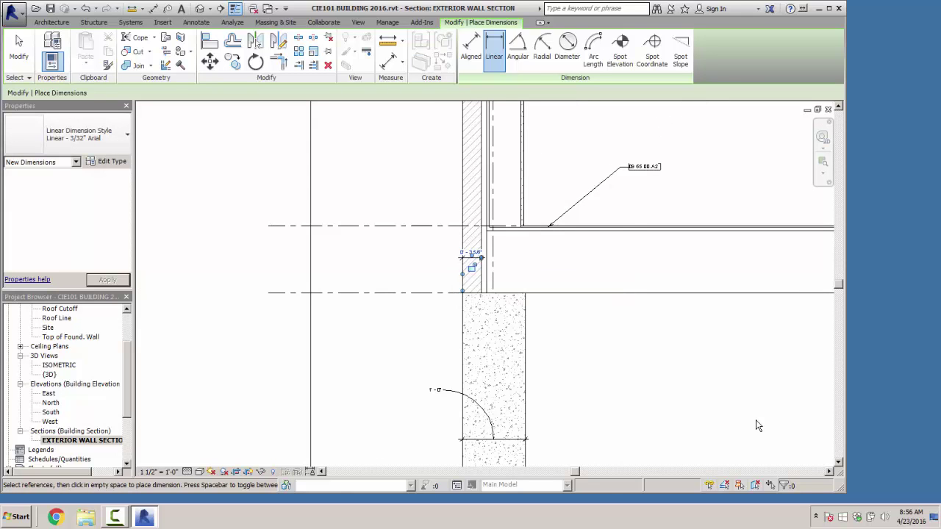
key("Escape")
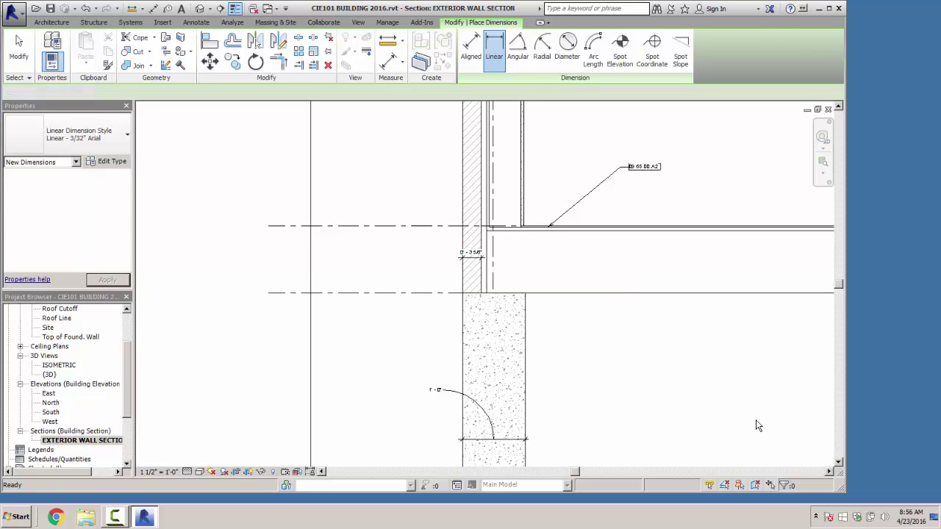
Step: Pull the brick dimension's text out to the exterior side of the wall so it connects with a leader
left_click(472, 256)
left_click_drag(472, 256, 434, 243)
key("Escape")
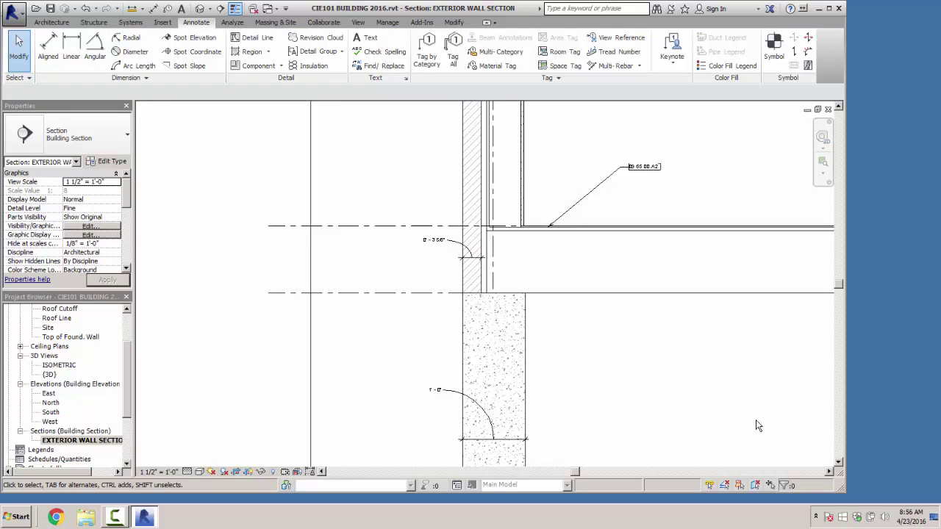
scroll(758, 426, "down", 5)
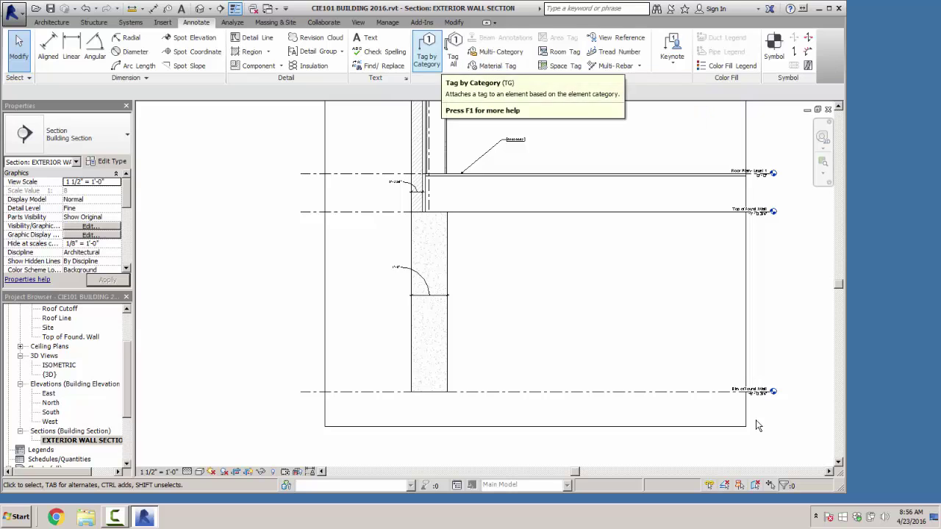
key("t")
key("g")
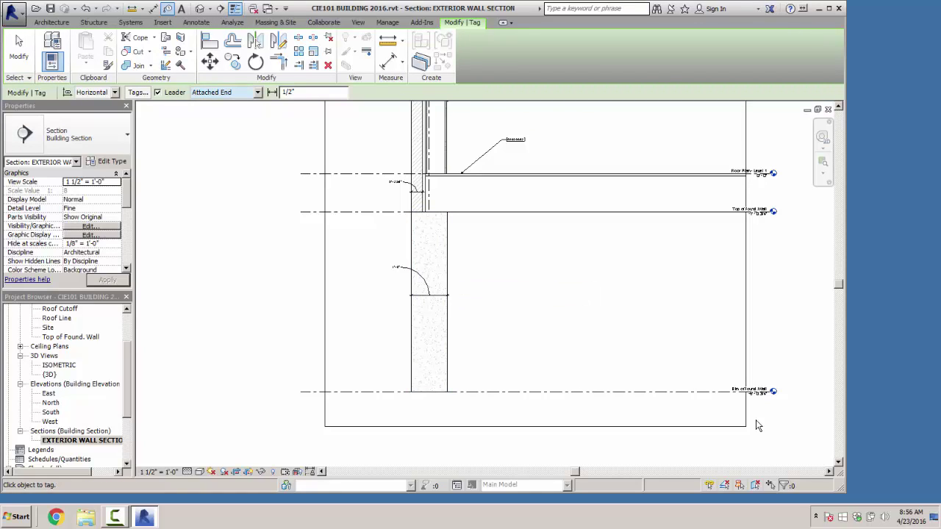
left_click(196, 22)
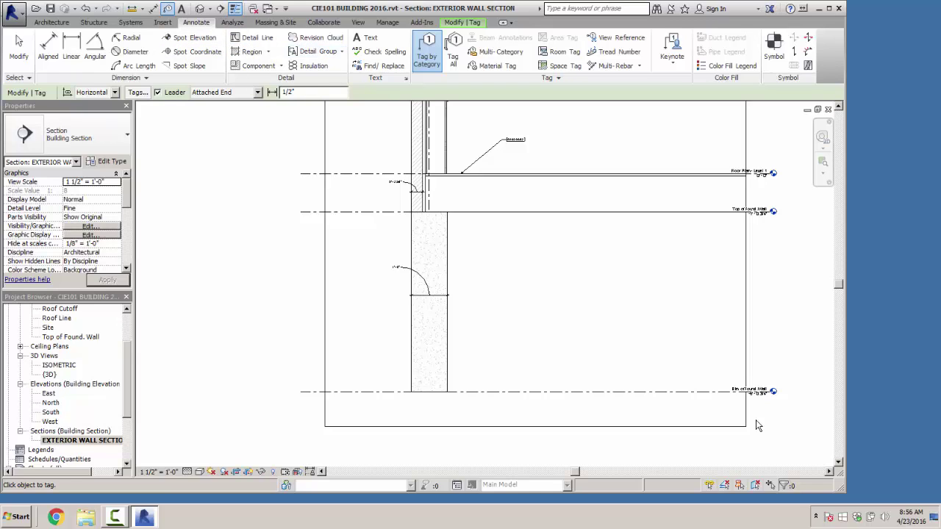
left_click(317, 52)
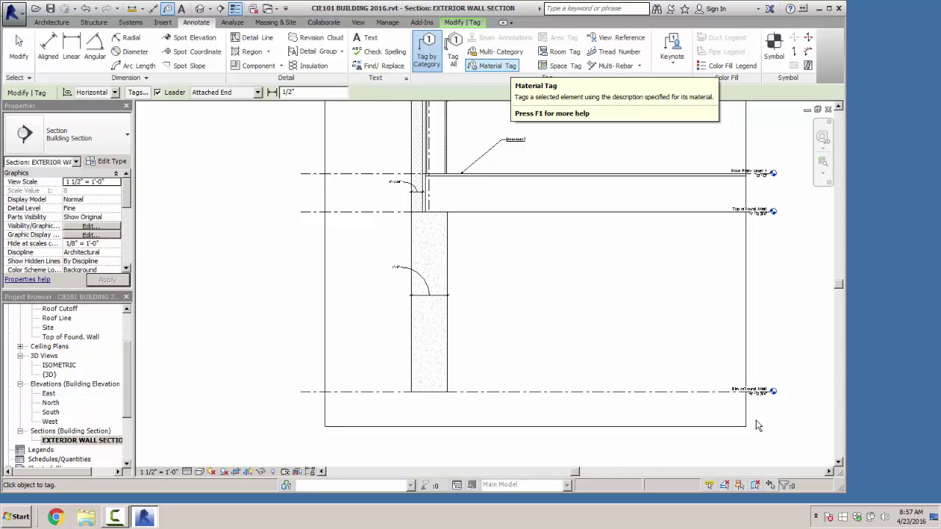
Step: Place a "Cast-in-place concrete" material tag with a leader on the foundation wall, in the space on its interior side
left_click(491, 65)
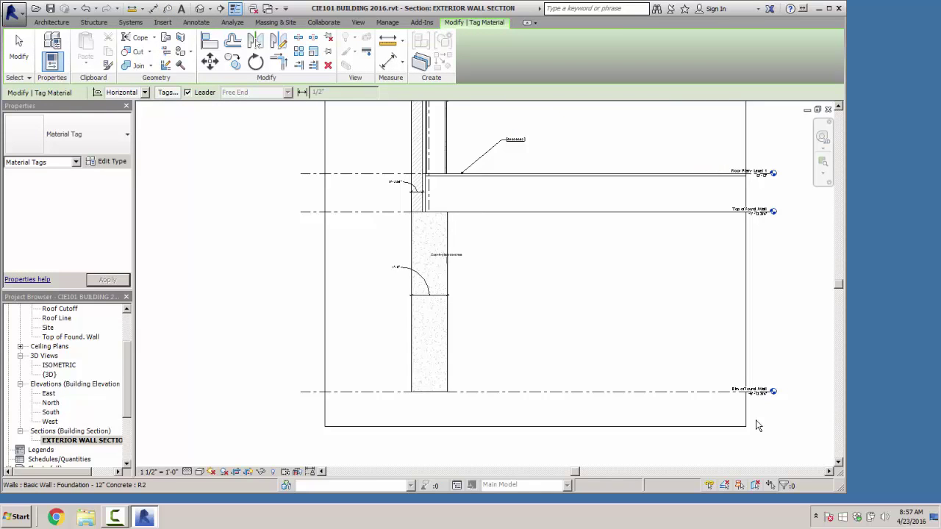
scroll(758, 426, "up", 5)
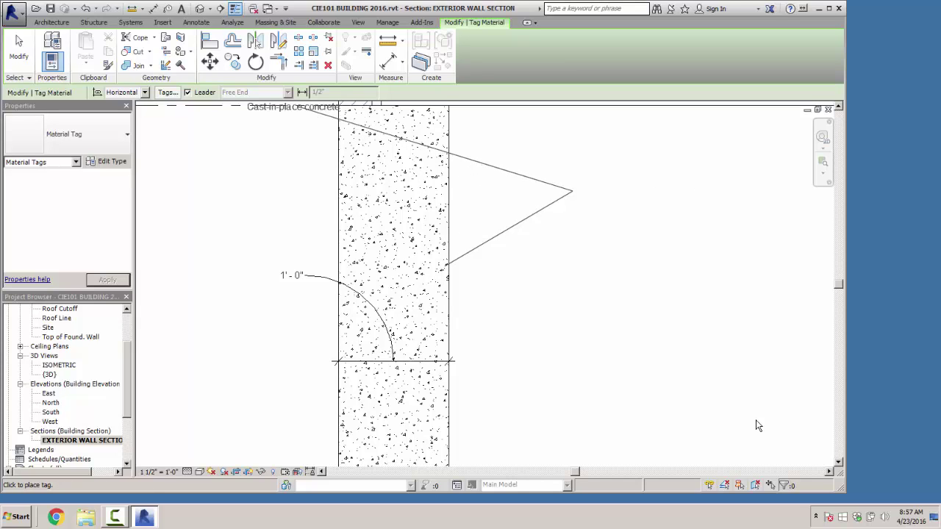
left_click(629, 192)
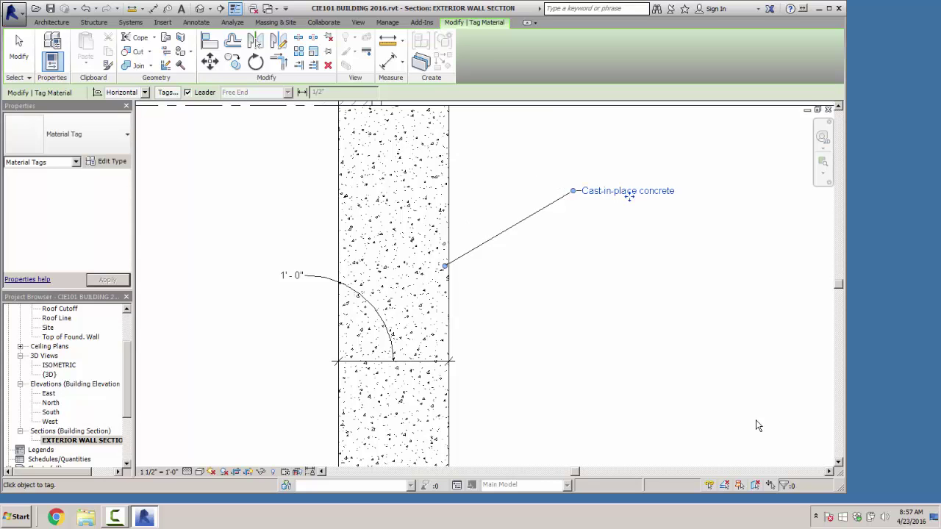
key("Escape")
key("Escape")
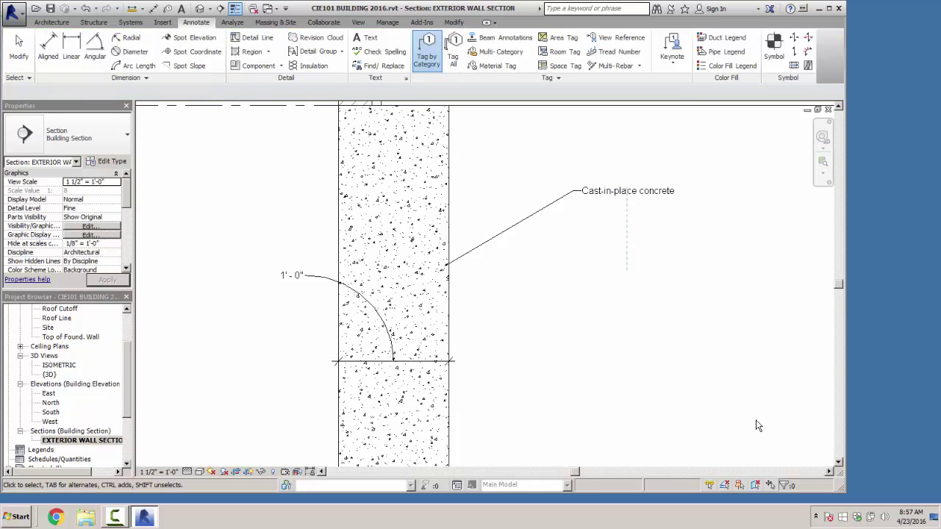
Step: Place a "Wood framing, thermal airspace" material tag on the floor's framing layer, with the text below the floor
scroll(758, 425, "down", 1)
middle_click_drag(758, 426, 749, 473)
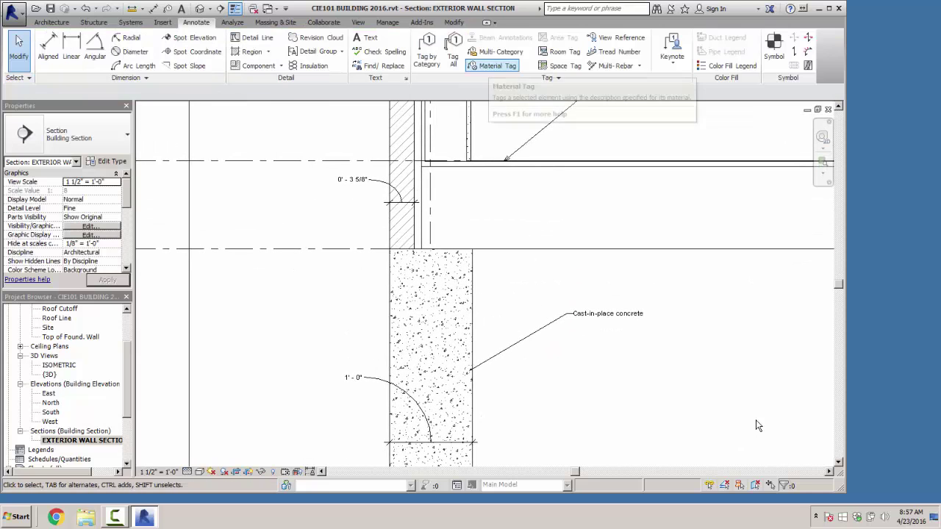
left_click(491, 66)
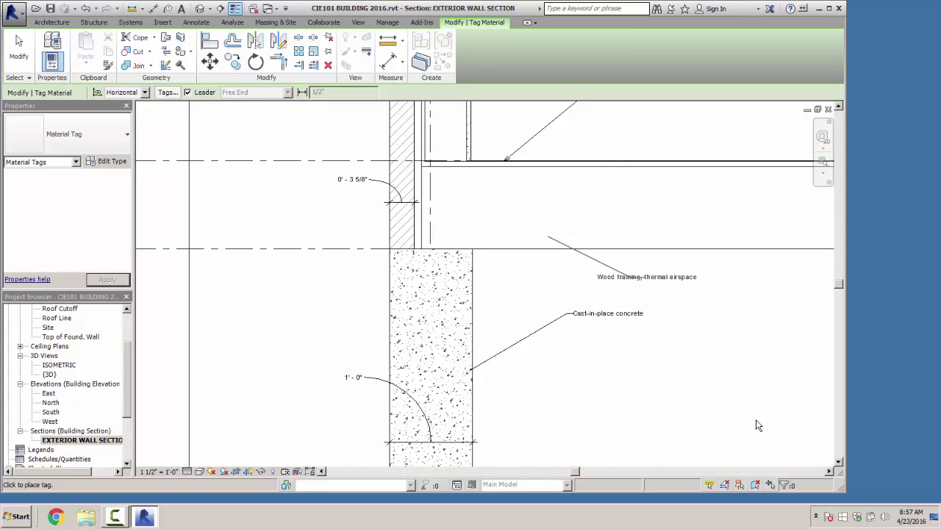
left_click(641, 278)
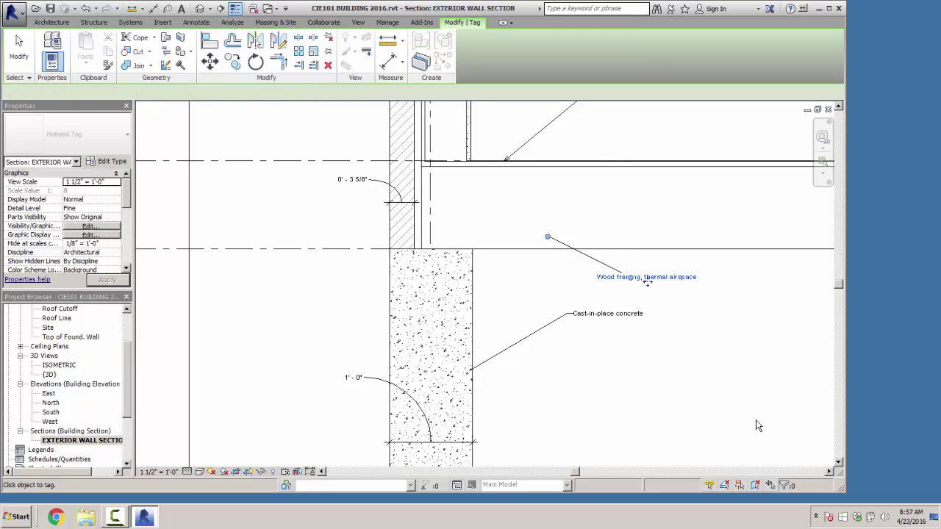
right_click(758, 422)
left_click(720, 293)
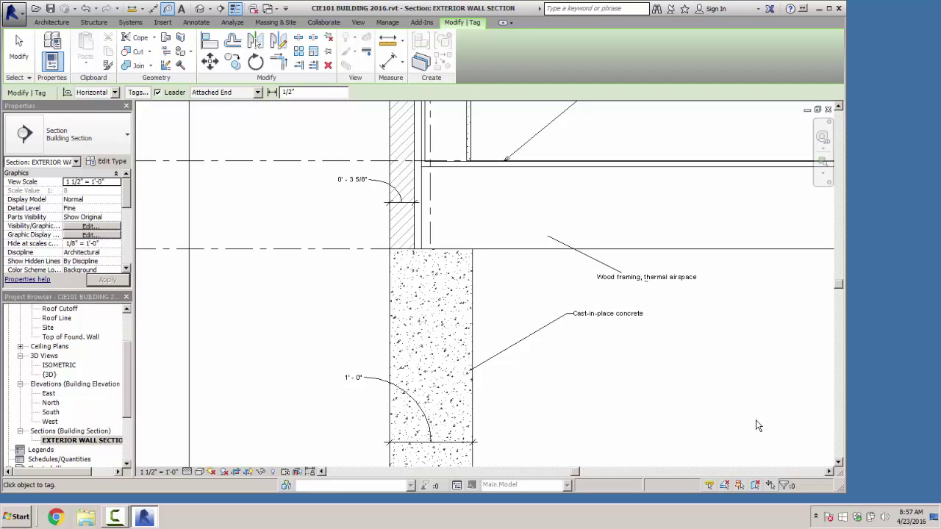
key("Escape")
Step: Adjust the leader elbow of the wood framing tag so a short horizontal segment meets the text's near end
left_click(646, 280)
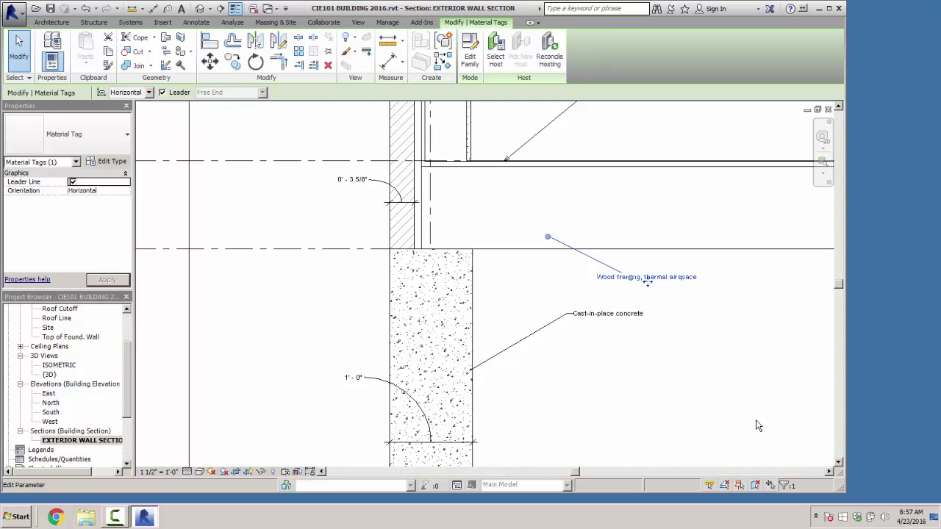
mouse_move(647, 282)
left_mouse_down()
mouse_move(688, 282)
mouse_move(576, 278)
mouse_move(586, 277)
left_mouse_up()
key("Escape")
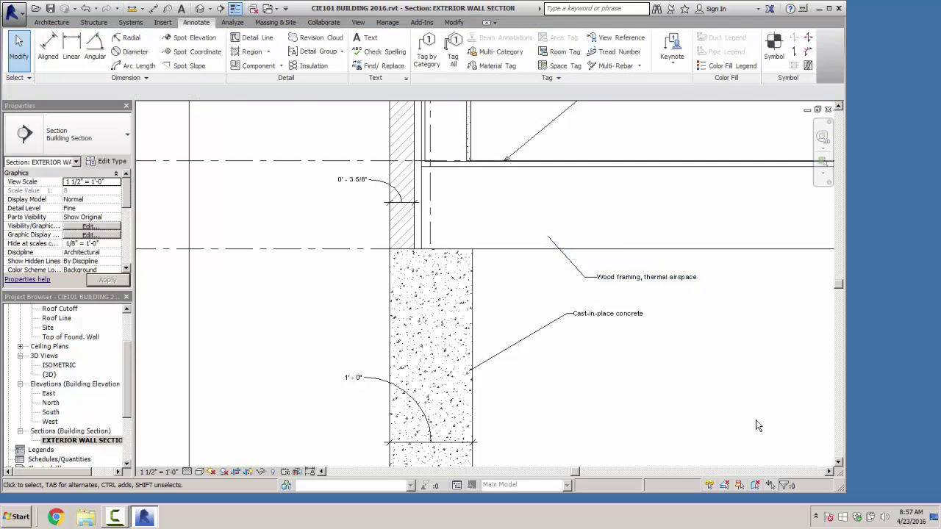
Step: Place a "Light gauge steel framing, thermal air layer" material tag on the wall's stud layer, between the two existing keynotes
scroll(758, 427, "down", 2)
middle_click_drag(759, 427, 758, 484)
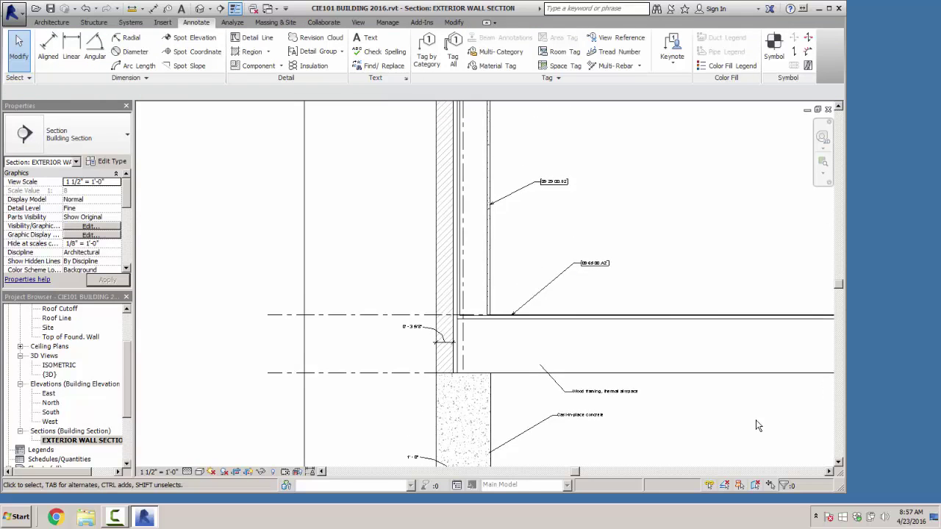
left_click(492, 66)
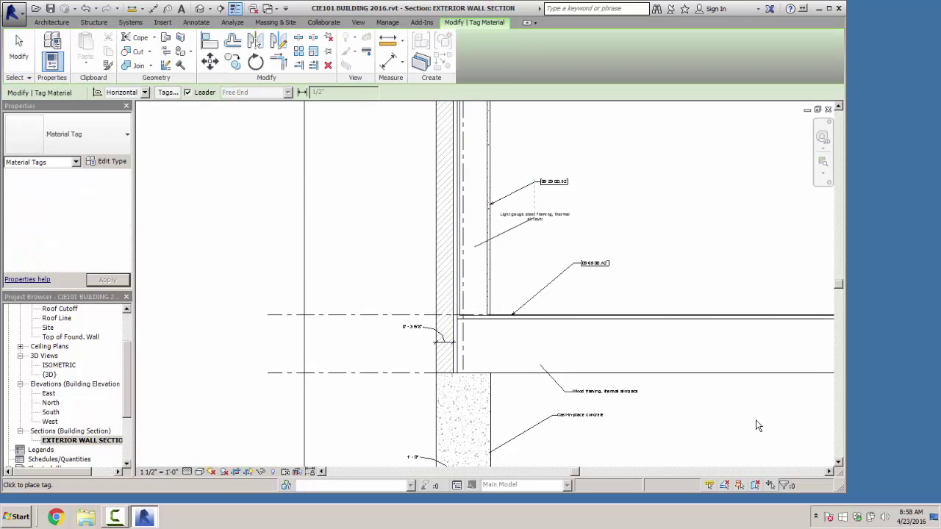
left_click(541, 219)
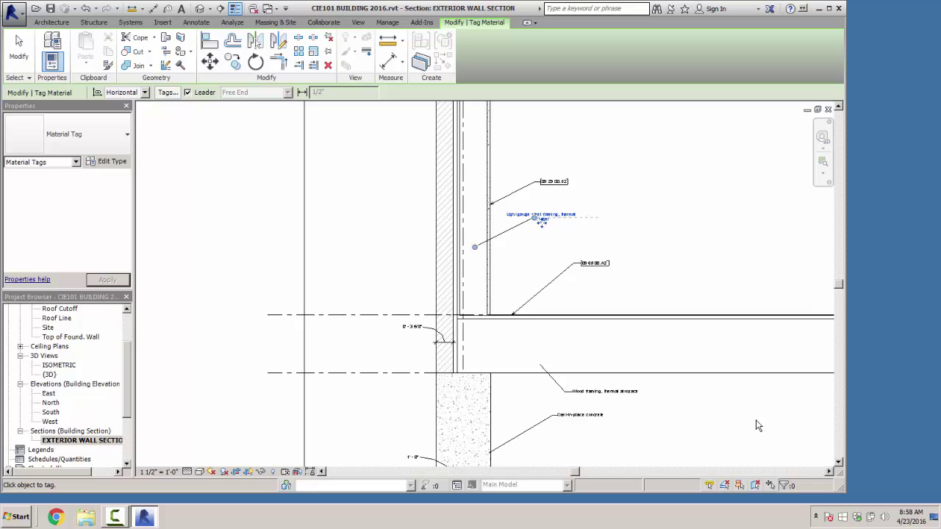
scroll(547, 218, "up", 5)
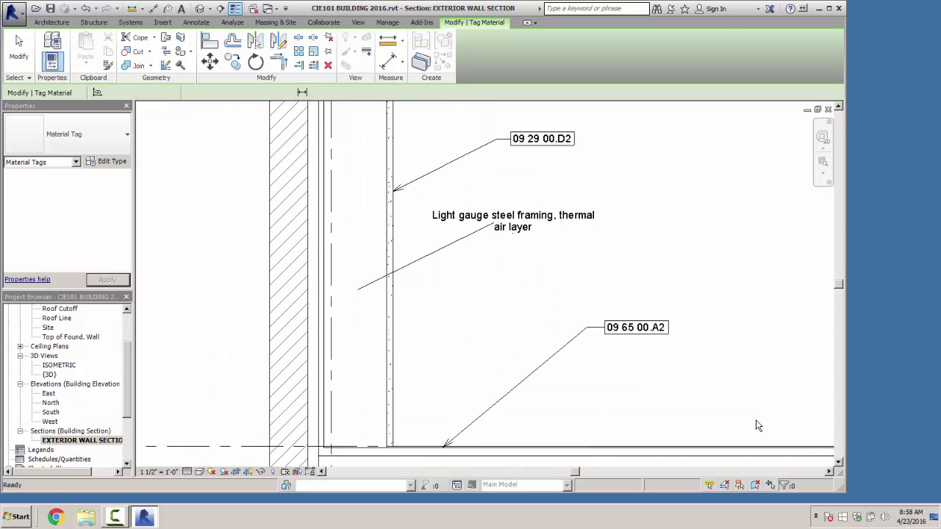
key("Escape")
Step: Place a "Common brick" material tag with a leader on the brick layer, with the text on the wall's exterior side
scroll(757, 426, "down", 2)
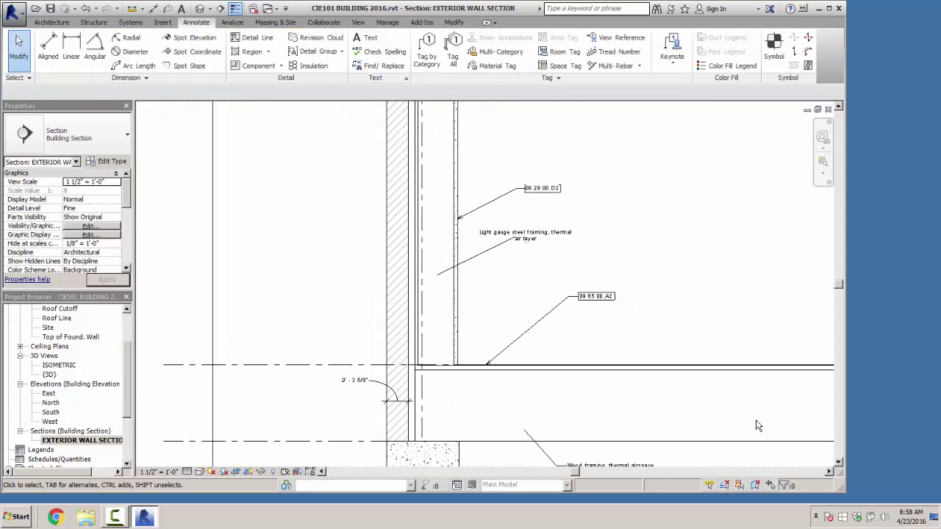
mouse_move(758, 426)
middle_mouse_down()
mouse_move(855, 317)
mouse_move(856, 430)
mouse_move(758, 426)
middle_mouse_up()
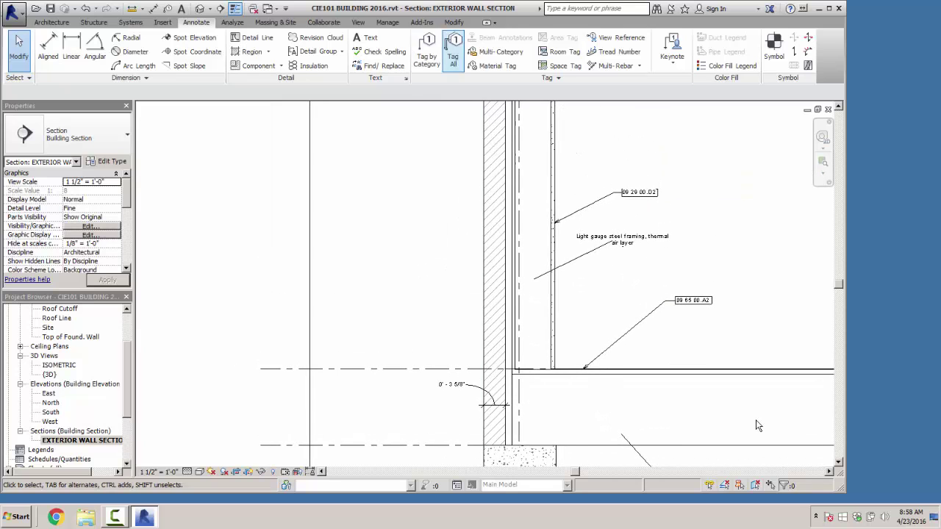
left_click(453, 53)
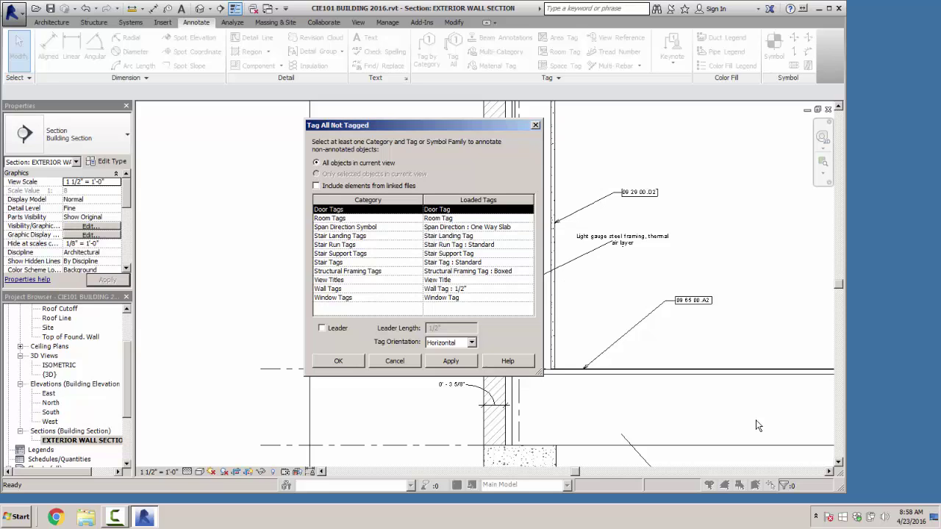
left_click(395, 360)
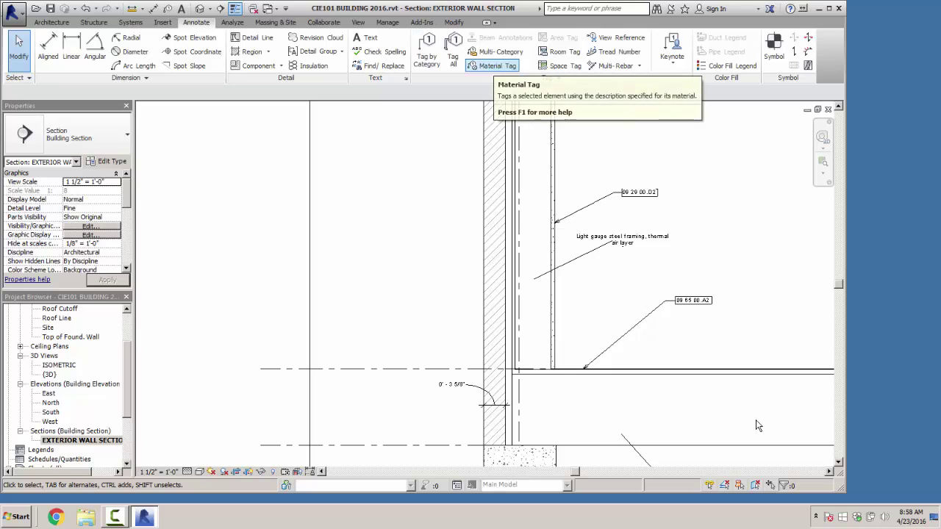
left_click(497, 66)
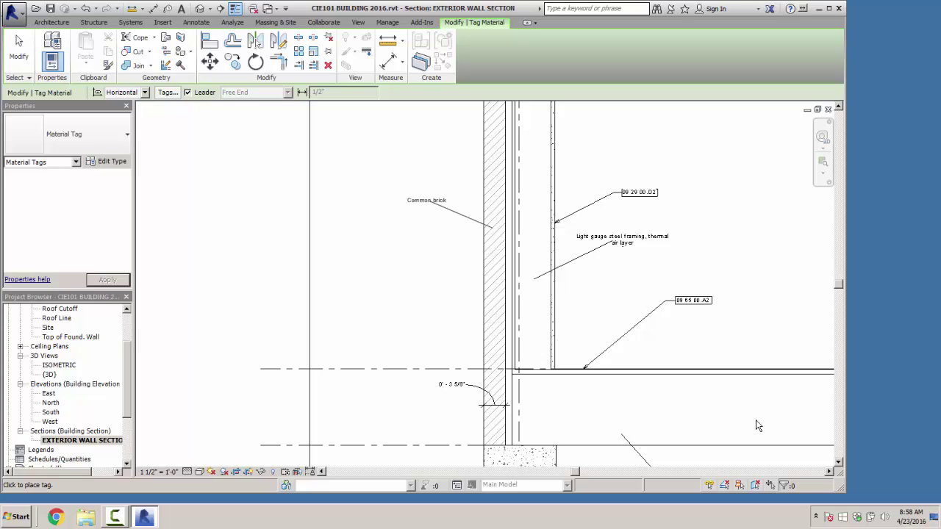
left_click(404, 204)
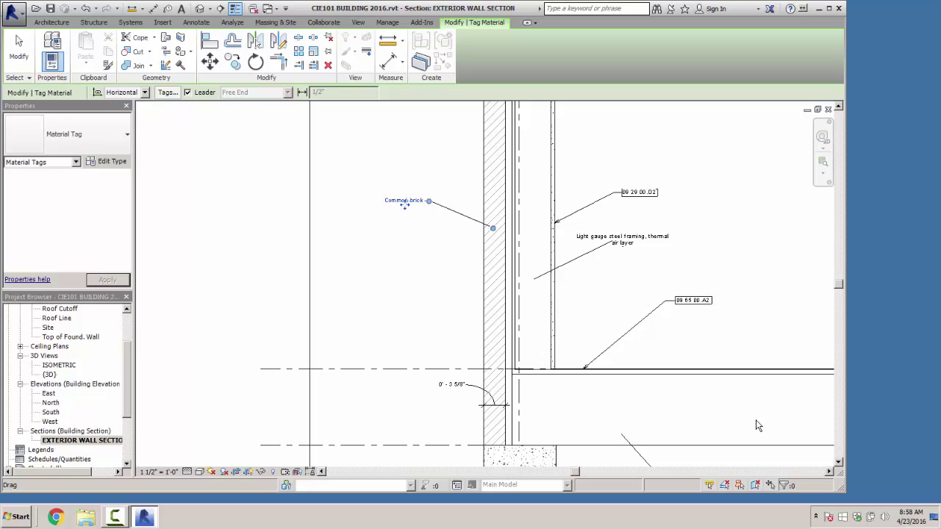
scroll(758, 425, "up", 2)
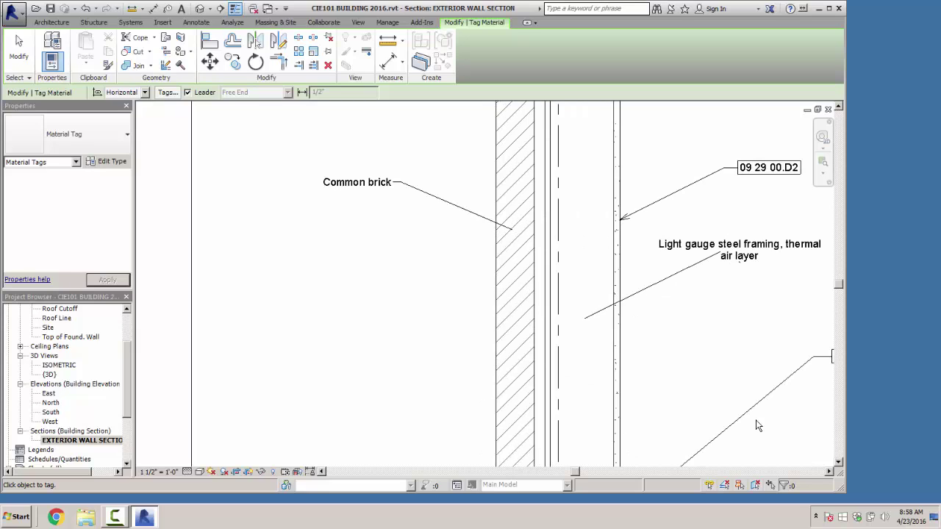
left_click(187, 91)
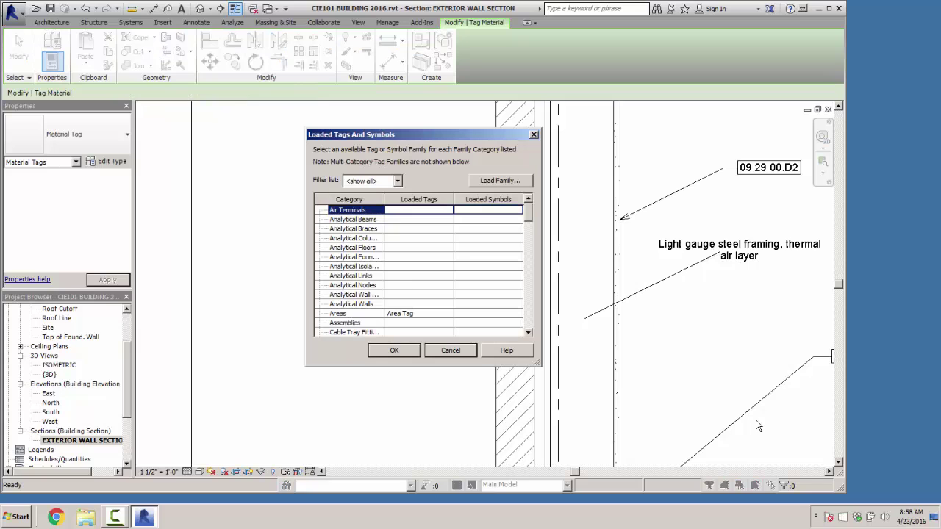
key("Escape")
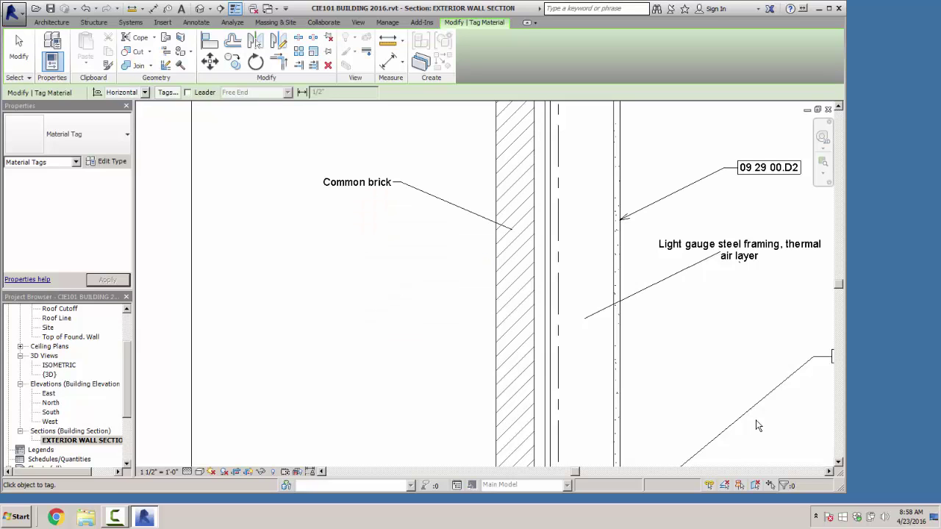
key("Escape")
Step: Switch the Common brick tag's leader off and on again, and move its text back out to the wall's exterior side
left_click(358, 183)
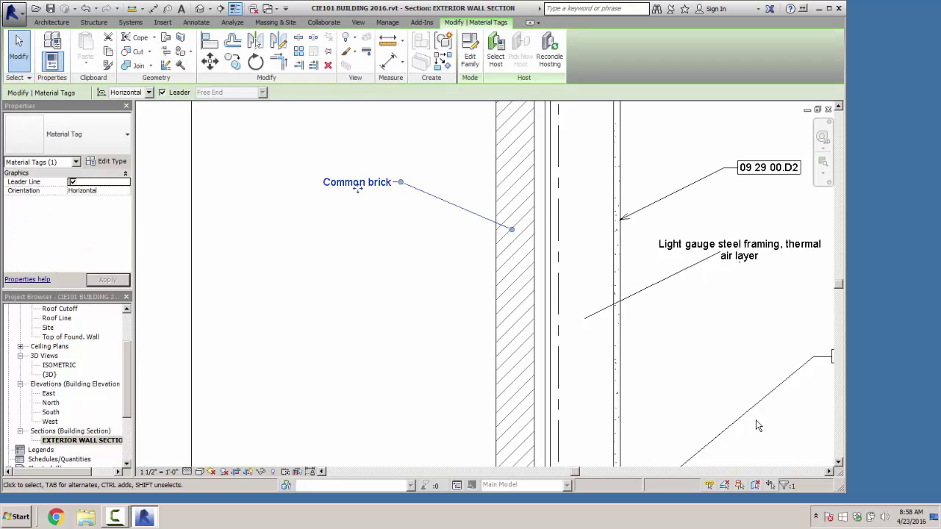
left_click(162, 92)
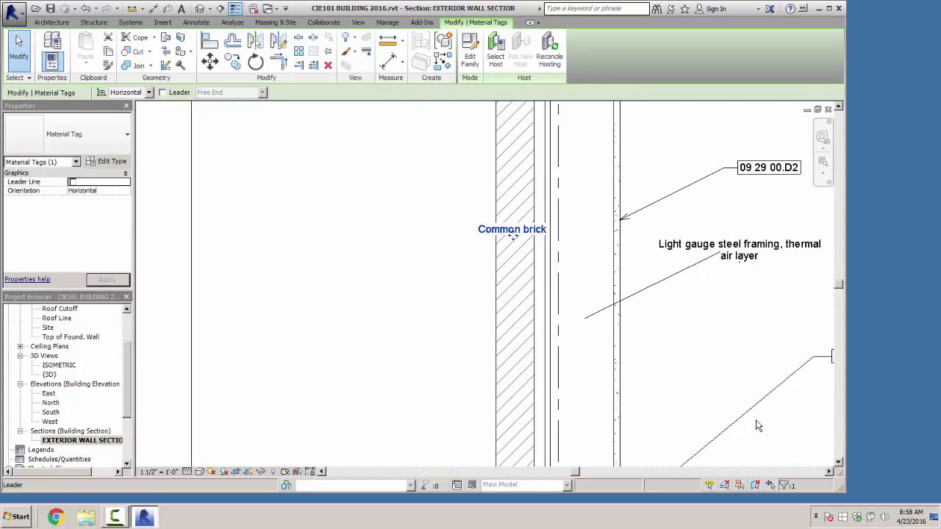
left_click(162, 92)
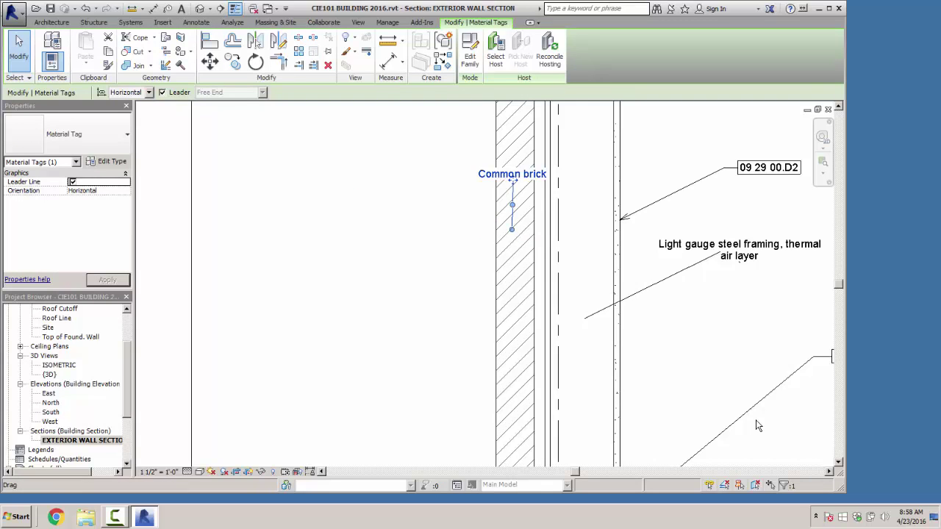
left_click_drag(512, 180, 353, 187)
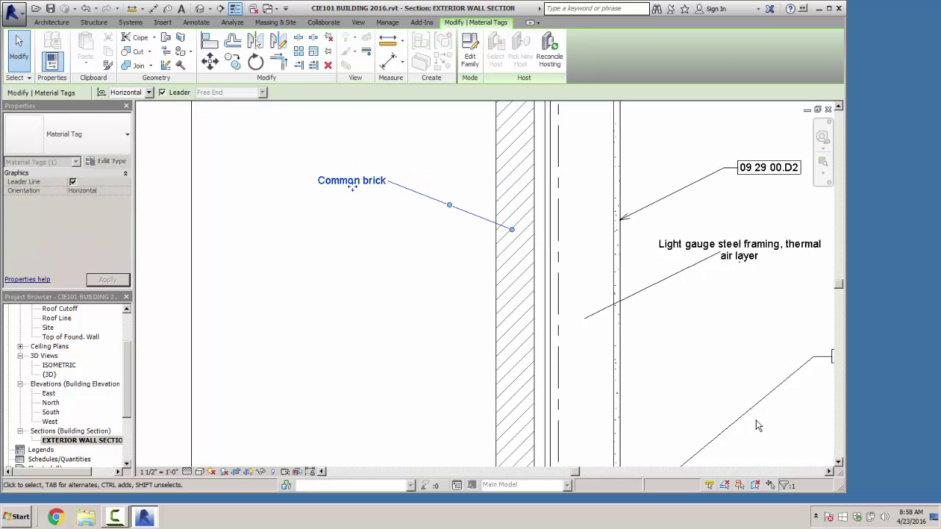
key("Escape")
Step: Tighten the section view's crop region by lowering its upper boundary and pulling its interior-side boundary closer to the wall
scroll(757, 426, "down", 5)
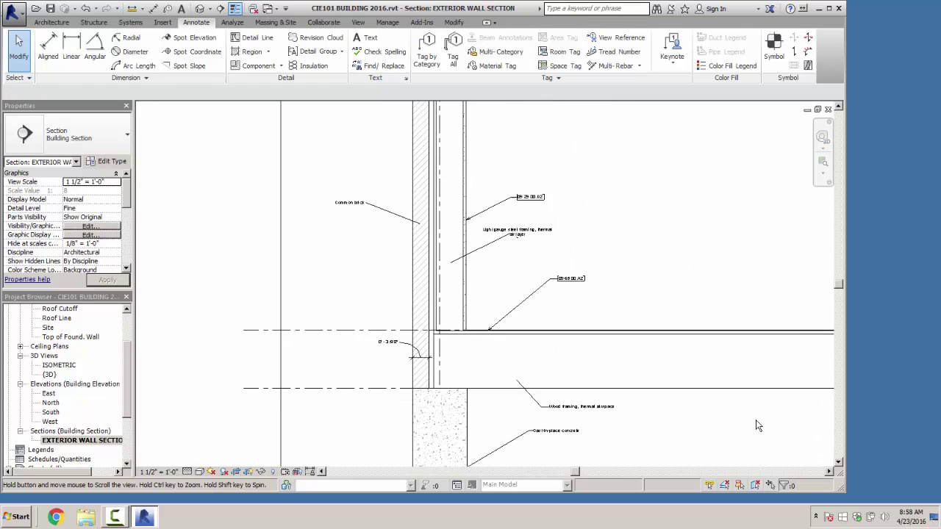
scroll(757, 427, "down", 4)
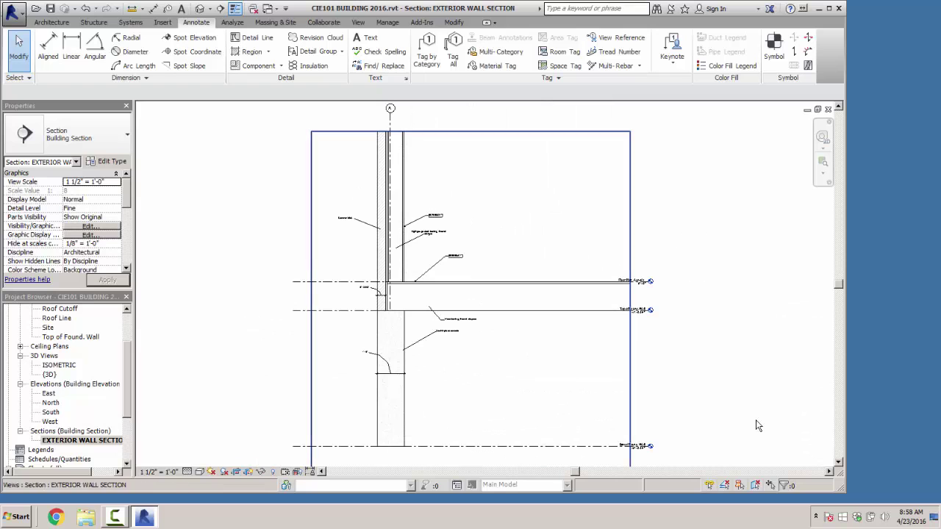
left_click(476, 132)
left_click_drag(470, 131, 470, 184)
middle_click_drag(485, 316, 481, 213)
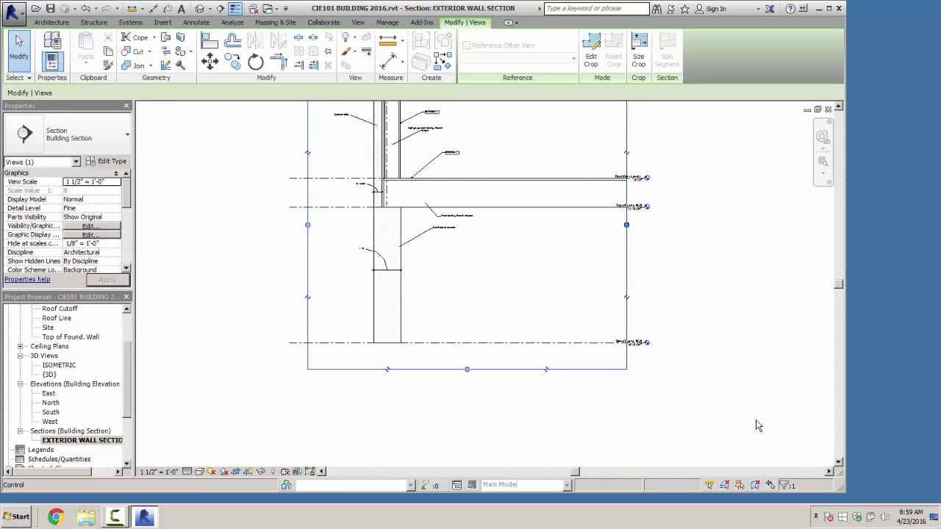
left_click_drag(626, 225, 507, 225)
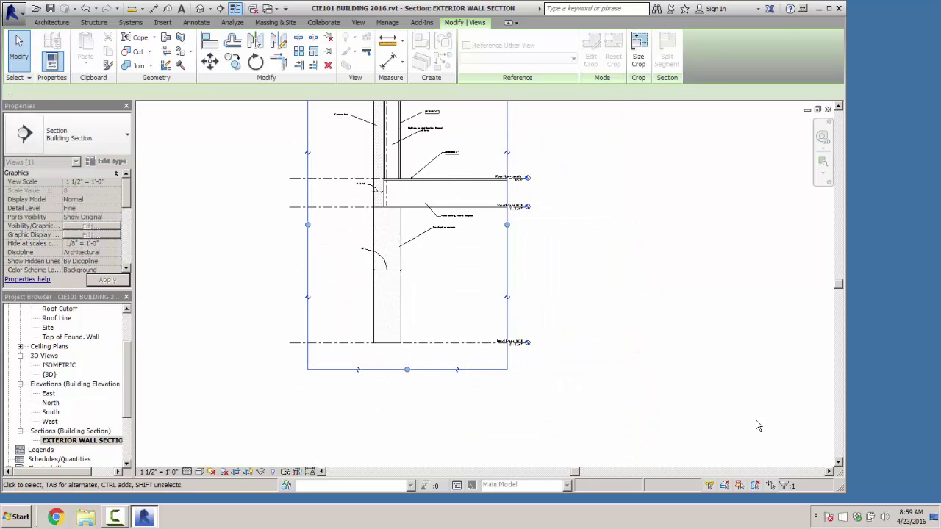
left_click(758, 425)
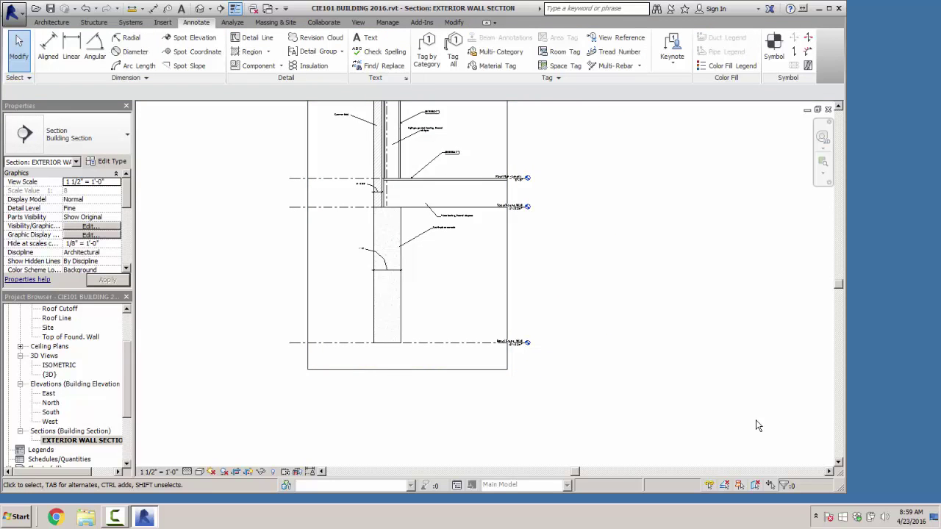
Step: Move the leader elbow of the "Light gauge steel framing, thermal air layer" tag to meet the text's near end with a short horizontal segment
key("z")
key("f")
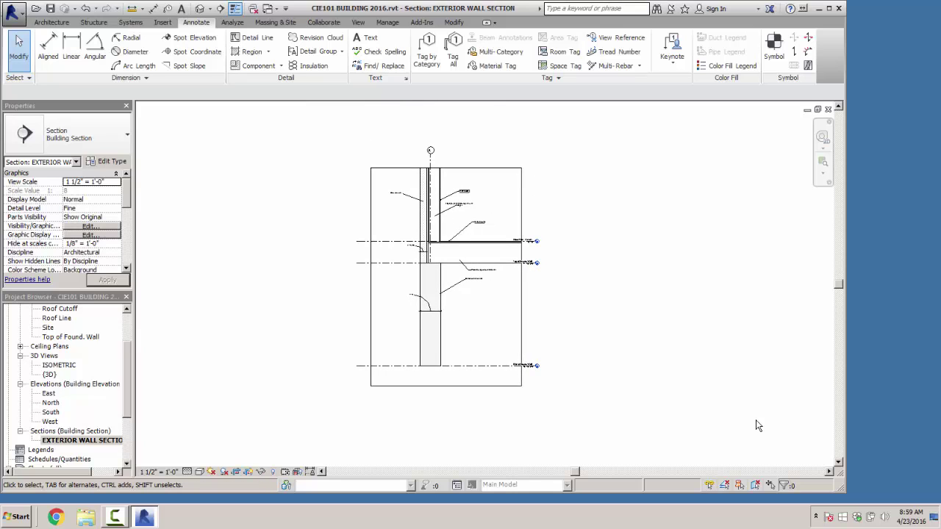
scroll(437, 298, "up", 3)
scroll(437, 298, "down", 1)
scroll(436, 297, "up", 1)
scroll(437, 297, "down", 1)
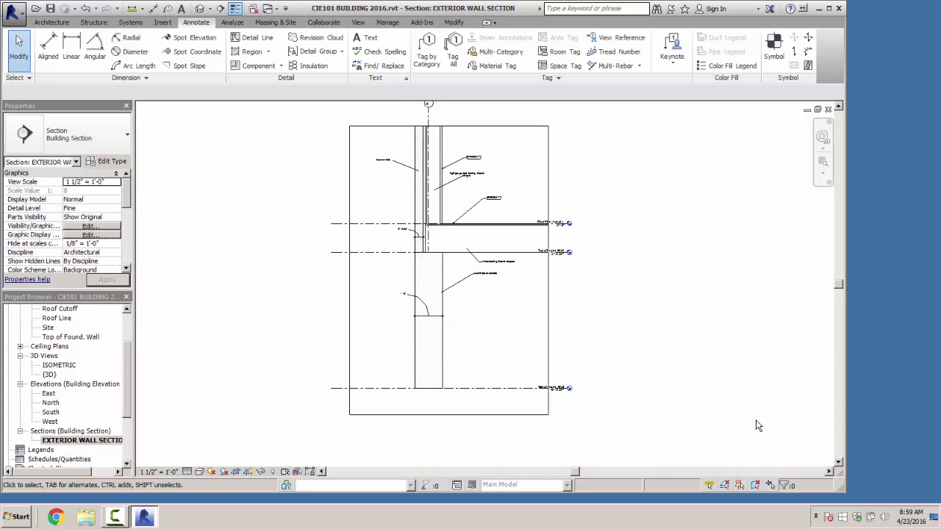
scroll(444, 169, "up", 2)
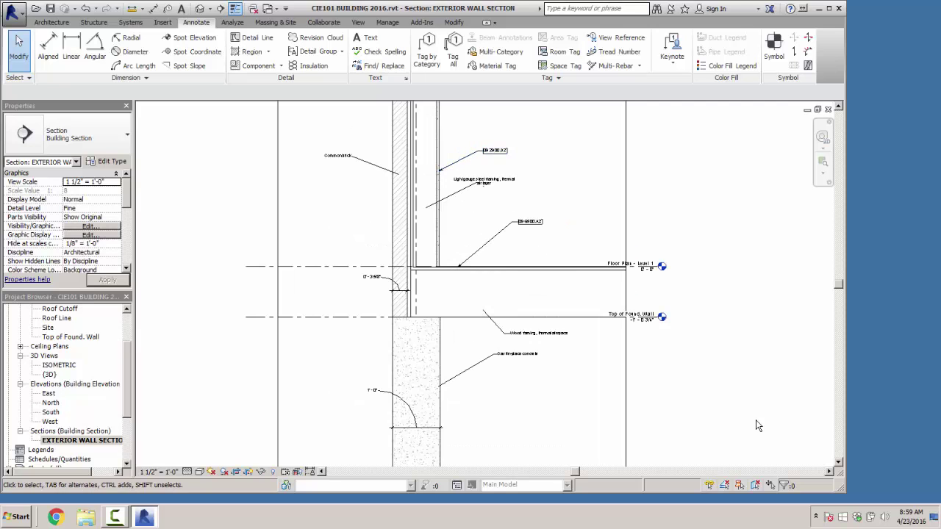
scroll(413, 143, "up", 1)
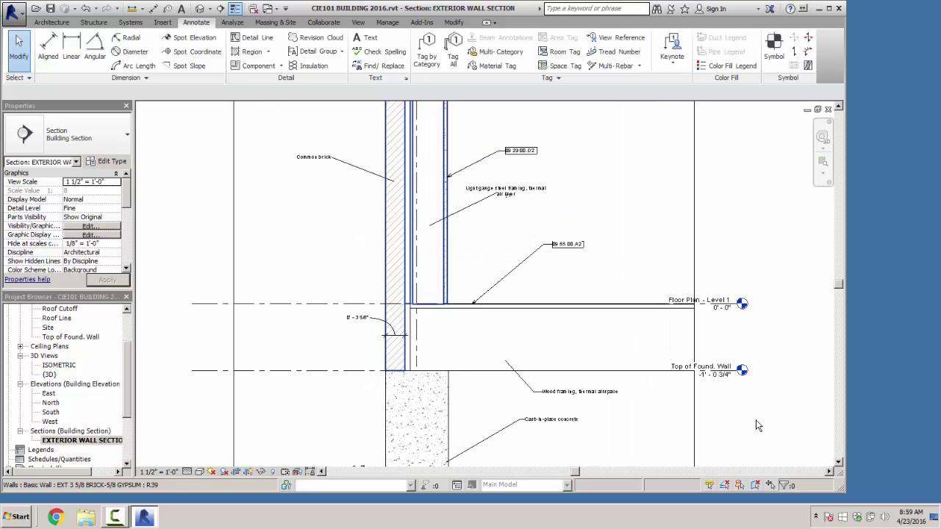
left_click(515, 192)
scroll(518, 193, "up", 3)
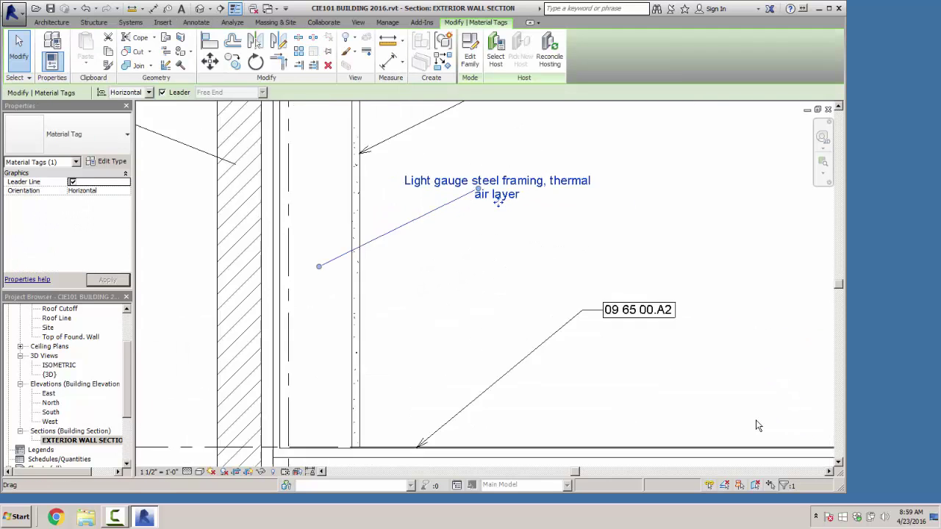
scroll(498, 202, "up", 1)
left_click_drag(467, 186, 351, 180)
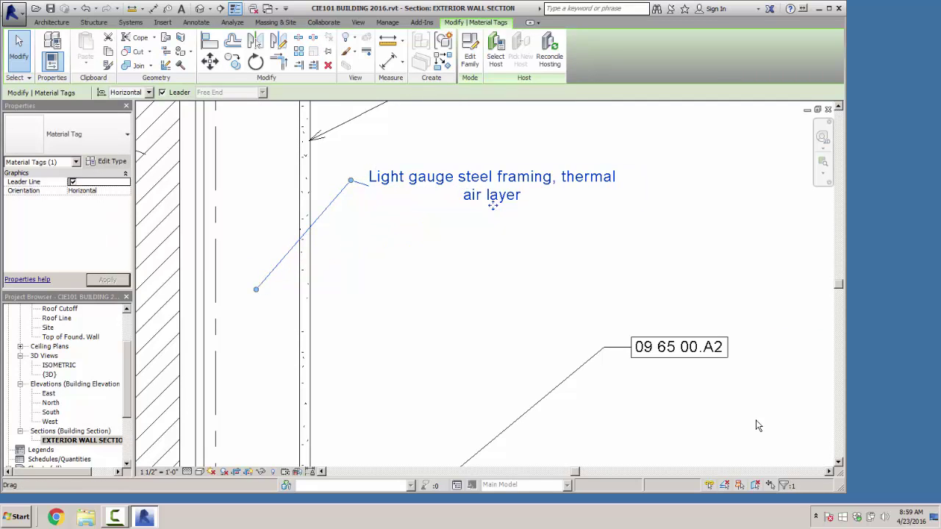
key("Escape")
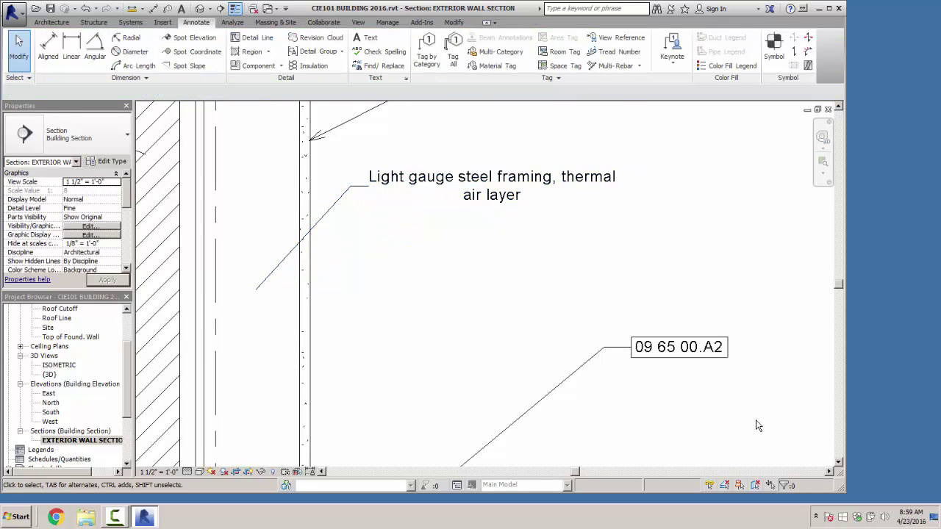
Step: Place a "Gypsum Wall Board" material tag without a leader directly on the wall's interior board layer
scroll(758, 426, "down", 2)
mouse_move(757, 426)
middle_mouse_down()
mouse_move(815, 374)
mouse_move(794, 416)
middle_mouse_up()
left_click(492, 65)
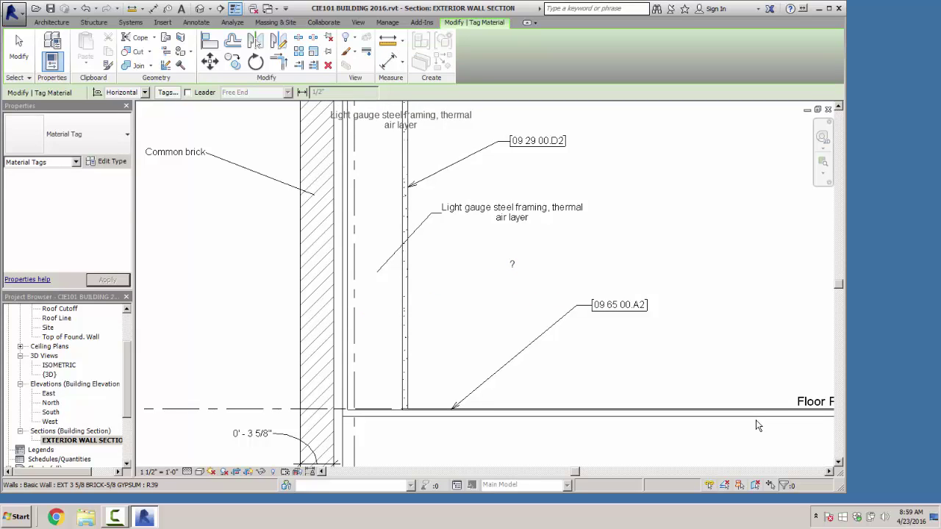
key("Escape")
key("Escape")
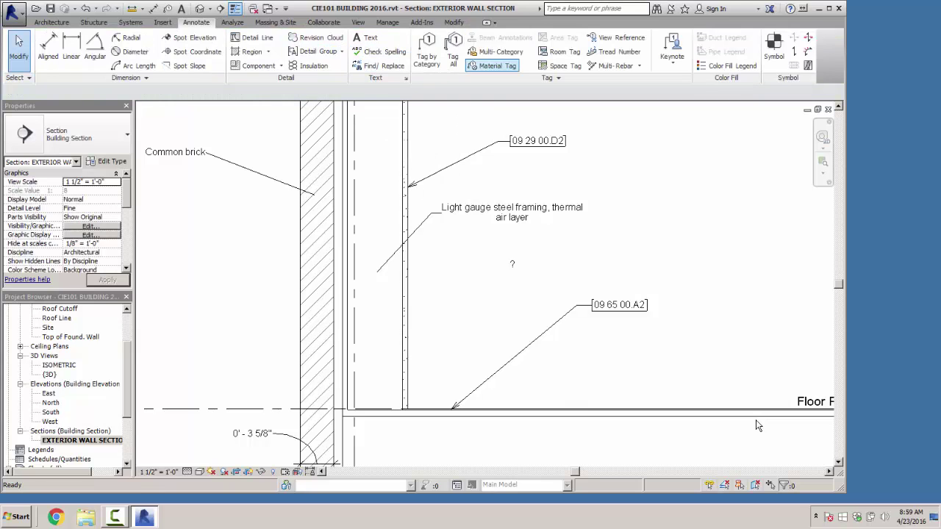
key("Return")
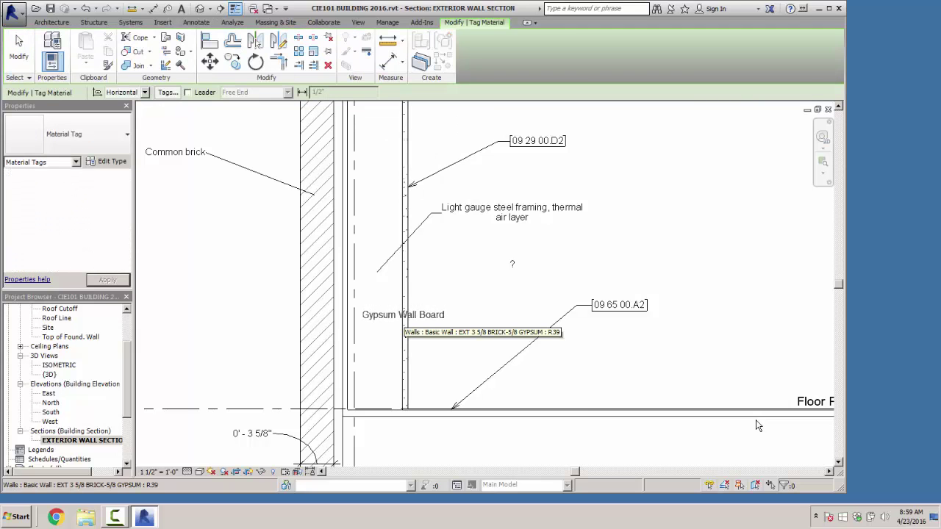
left_click(404, 316)
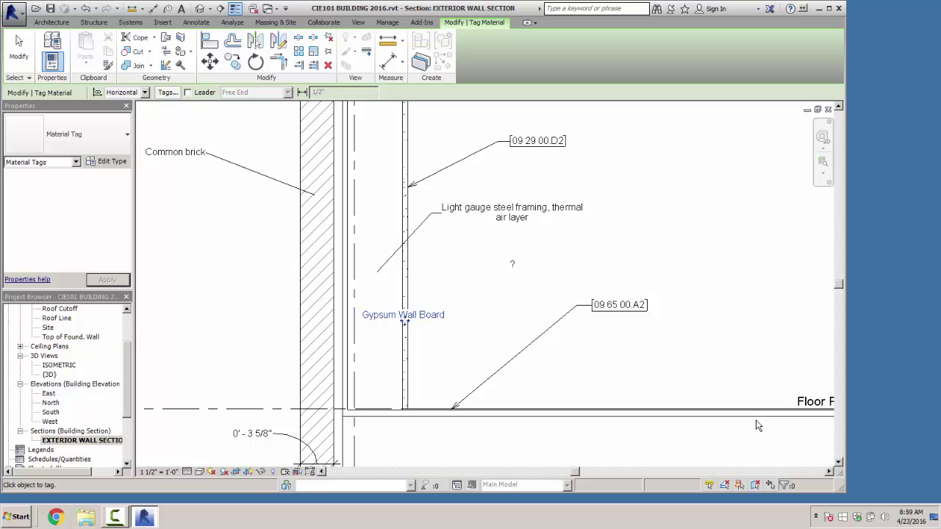
Step: Replace the leaderless "Gypsum Wall Board" tag with one that has a leader, placing its text below the light gauge steel framing tag
left_click(188, 92)
key("Escape")
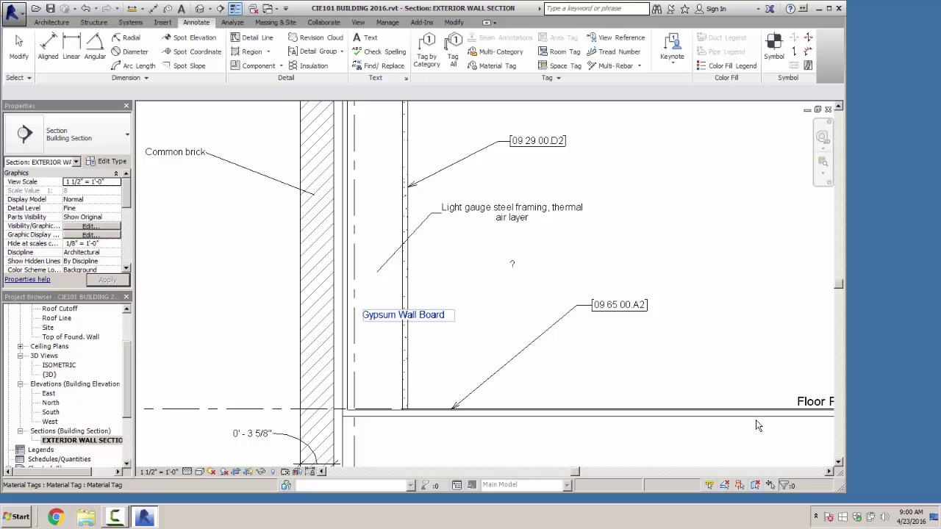
key("Delete")
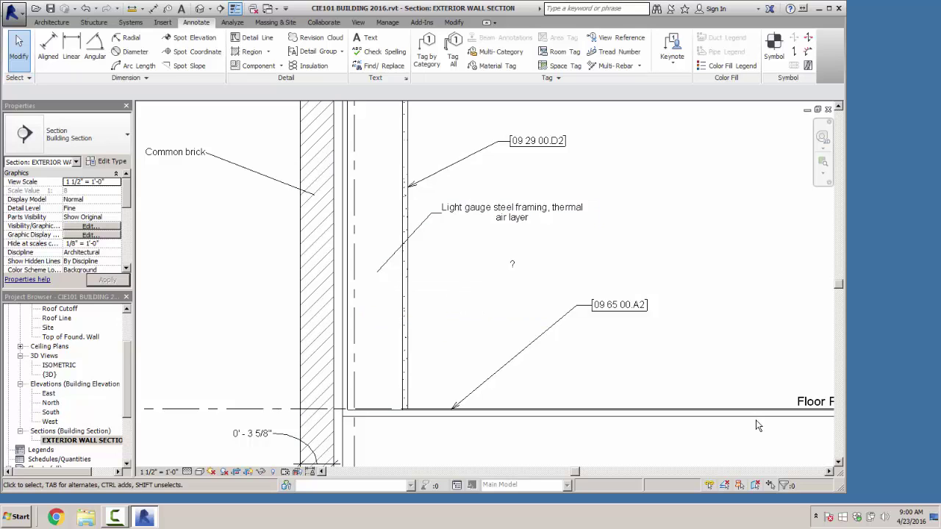
key("m")
key("g")
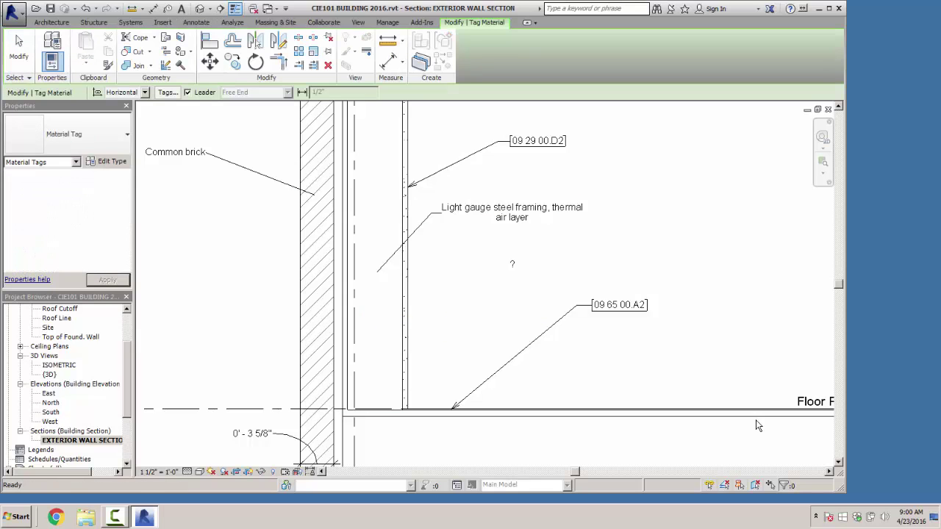
left_click(405, 327)
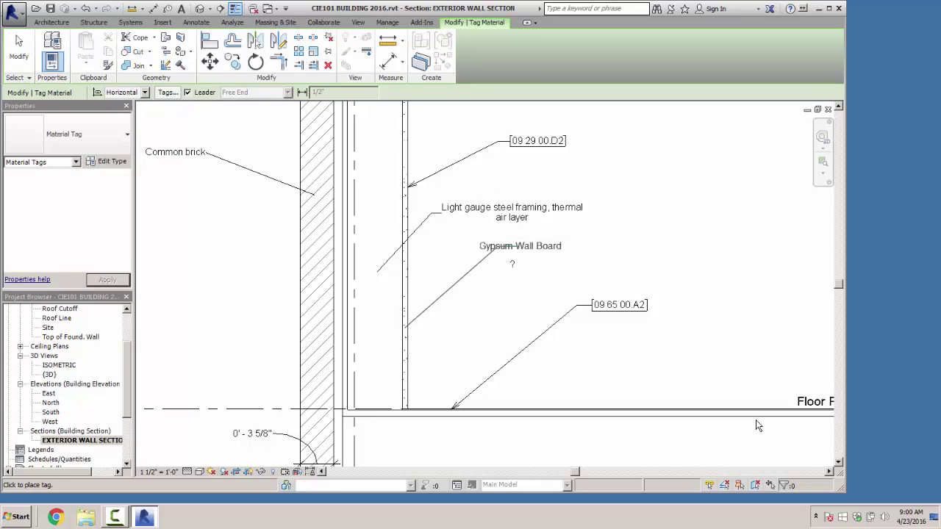
left_click(520, 251)
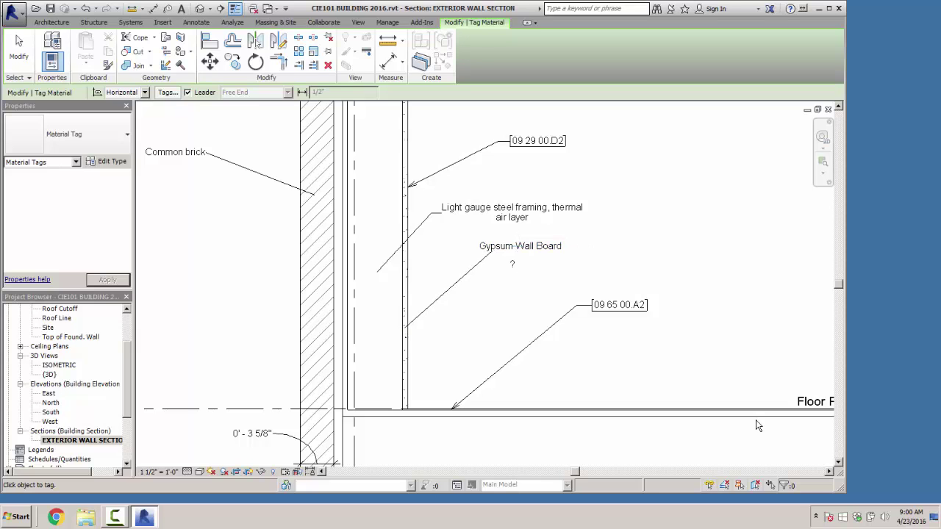
Step: Move the Gypsum Wall Board tag's leader elbow to form a short horizontal segment before the text, and delete the stray "?" tag below it
key("Escape")
left_click(520, 250)
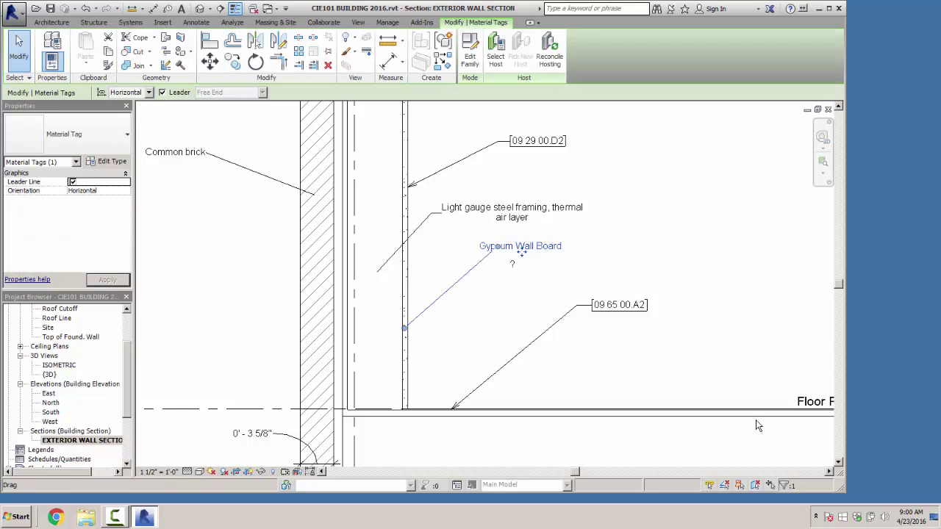
key("Escape")
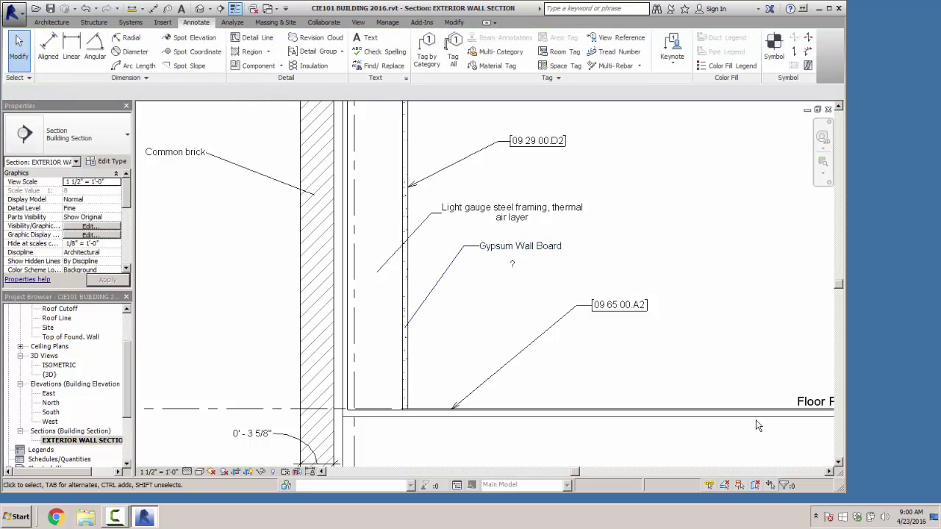
left_click(512, 266)
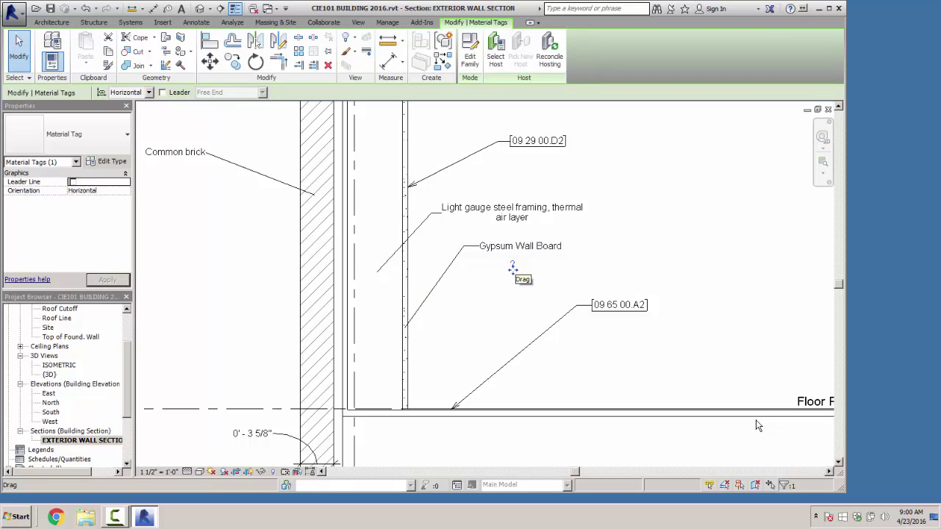
key("Delete")
Step: Open the Gypsum Wall Board tag's family to examine its label, and load the family back into the project
scroll(758, 426, "down", 3)
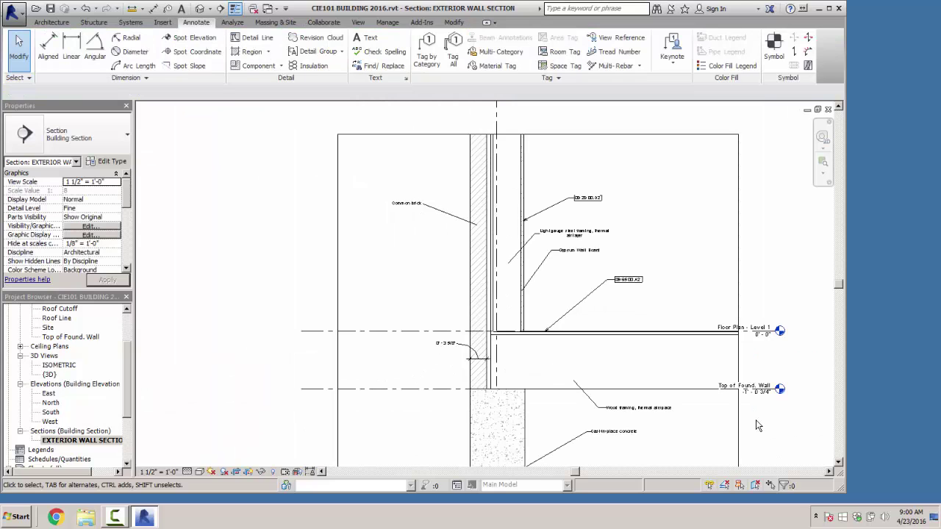
double_click(579, 251)
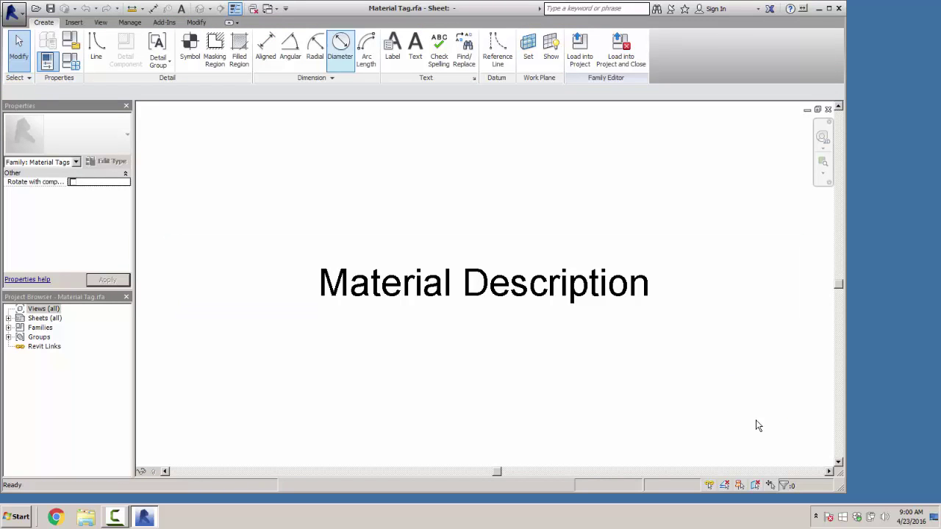
left_click(579, 51)
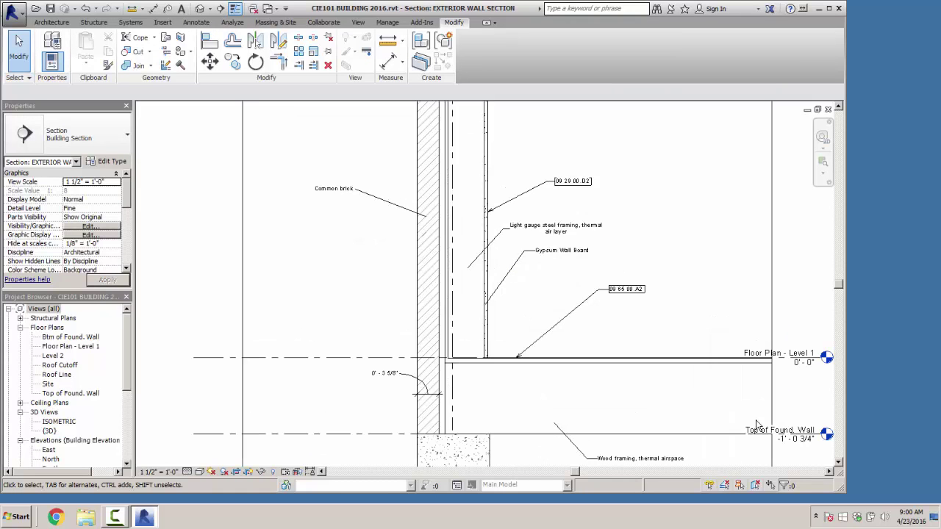
scroll(757, 425, "up", 2)
scroll(758, 426, "down", 4)
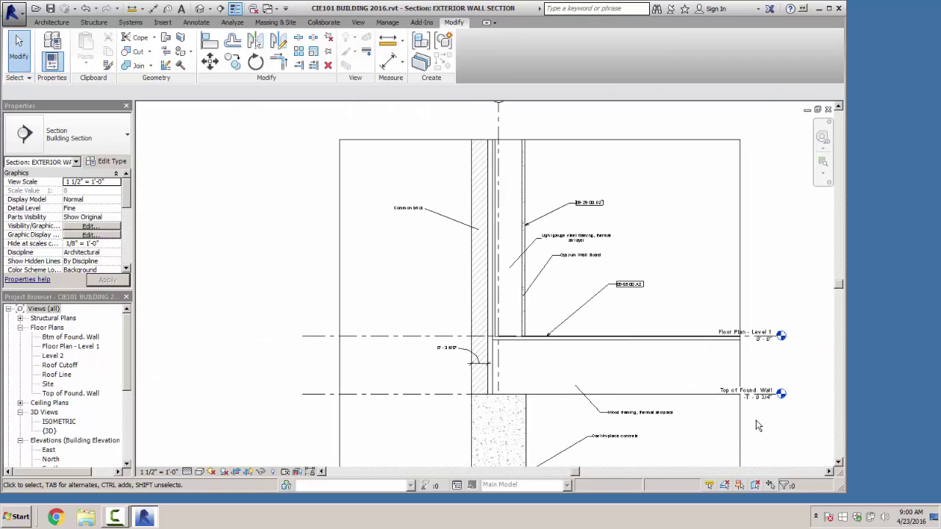
Step: Place an aligned vertical dimension across the floor's wood framing layer, from the underside of the thin subfloor layer to the top of the foundation wall
scroll(758, 425, "down", 4)
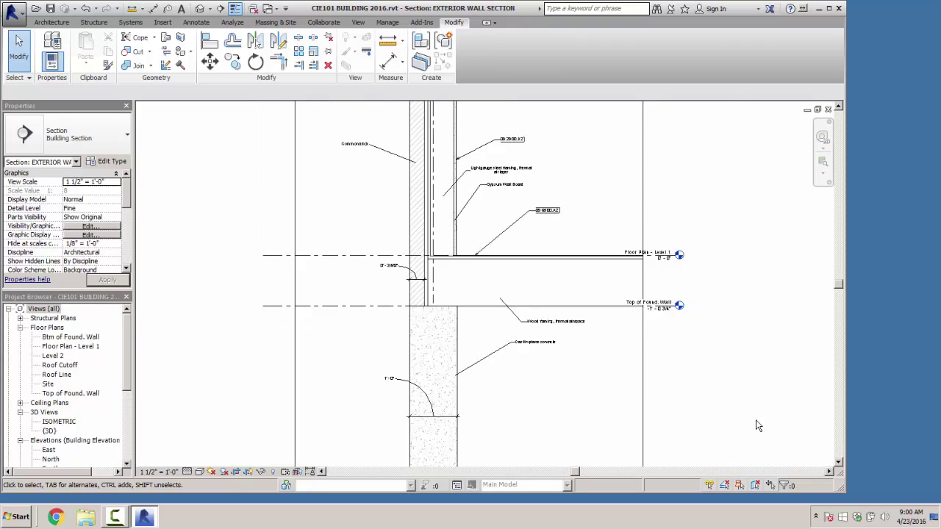
scroll(758, 425, "down", 1)
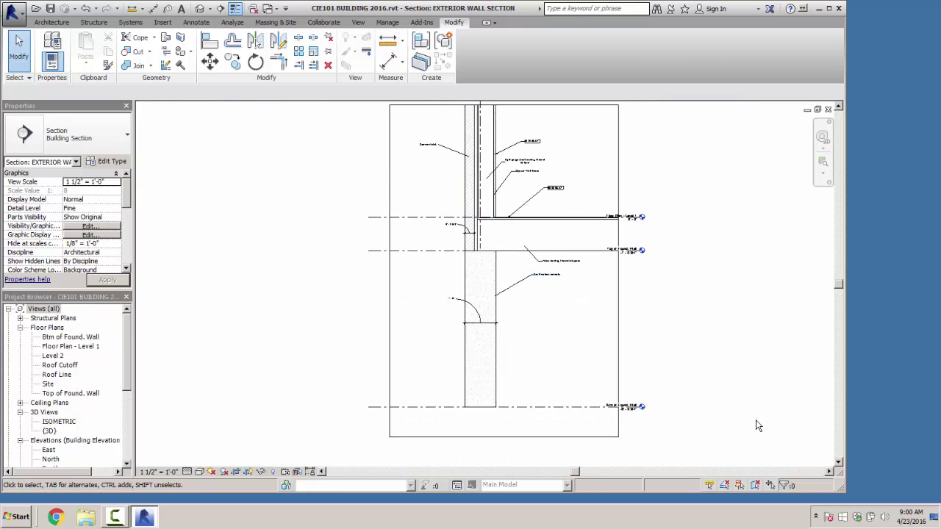
scroll(757, 426, "up", 3)
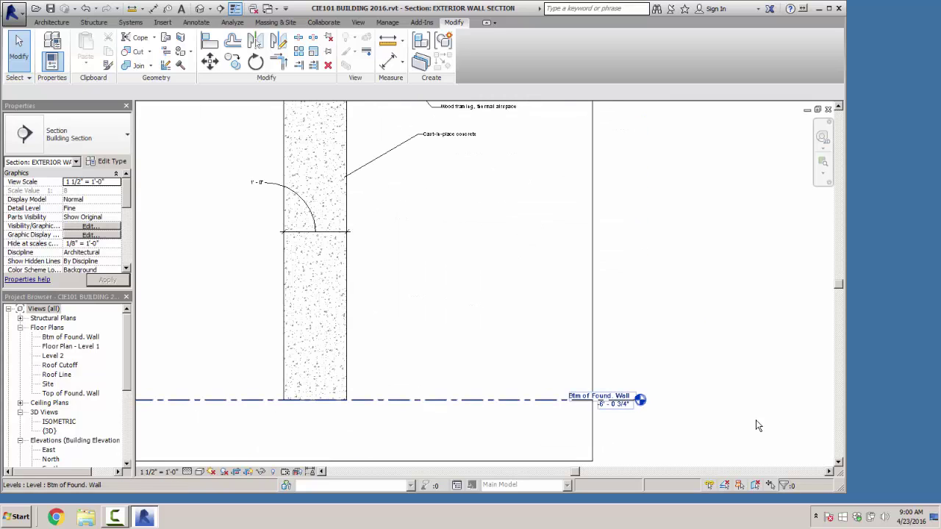
scroll(757, 426, "down", 3)
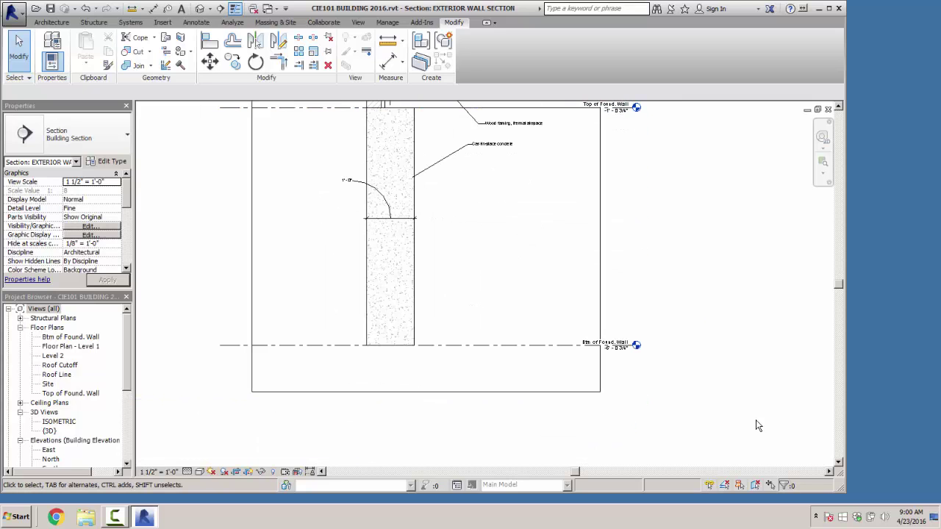
middle_click_drag(757, 426, 735, 484)
scroll(758, 426, "up", 2)
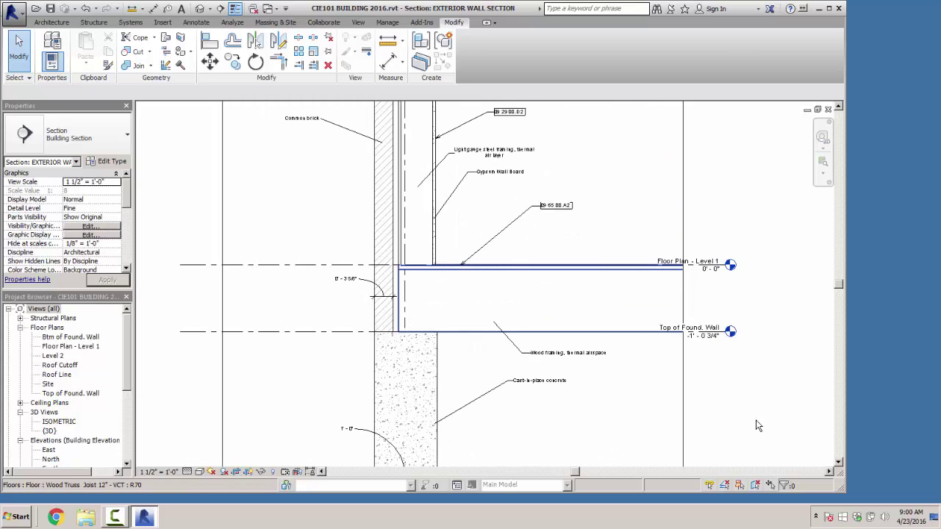
scroll(757, 426, "up", 2)
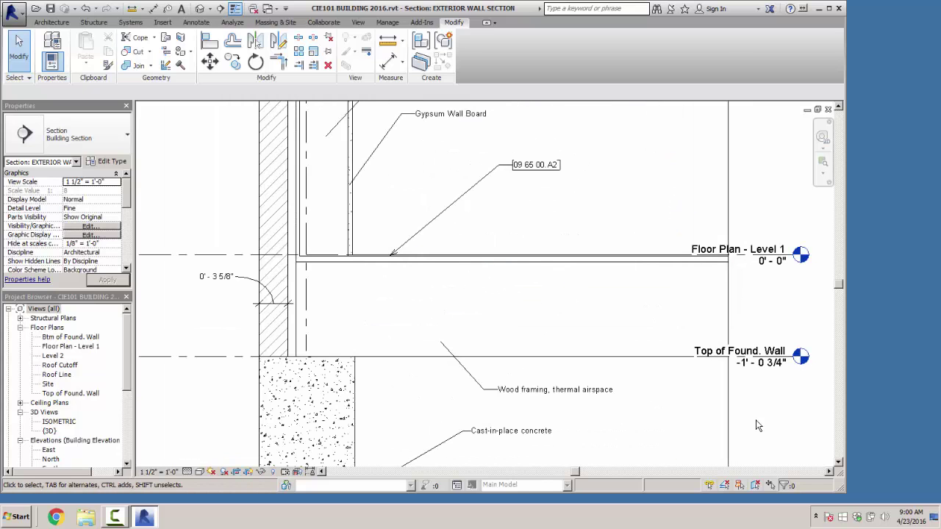
key("d")
key("i")
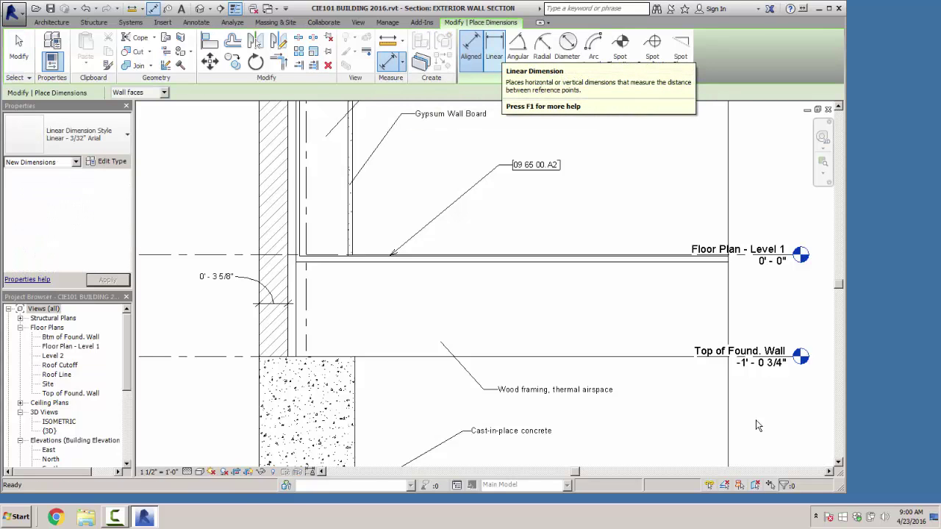
left_click(495, 51)
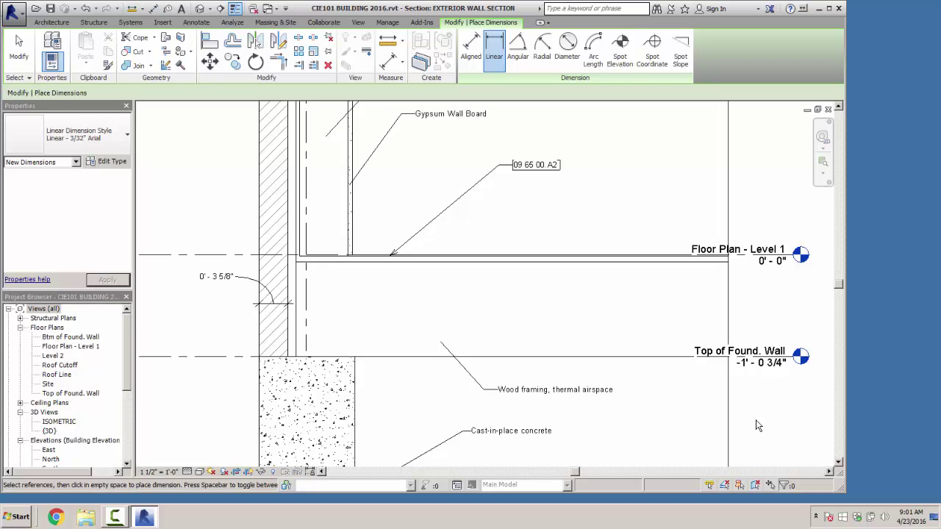
key("d")
key("i")
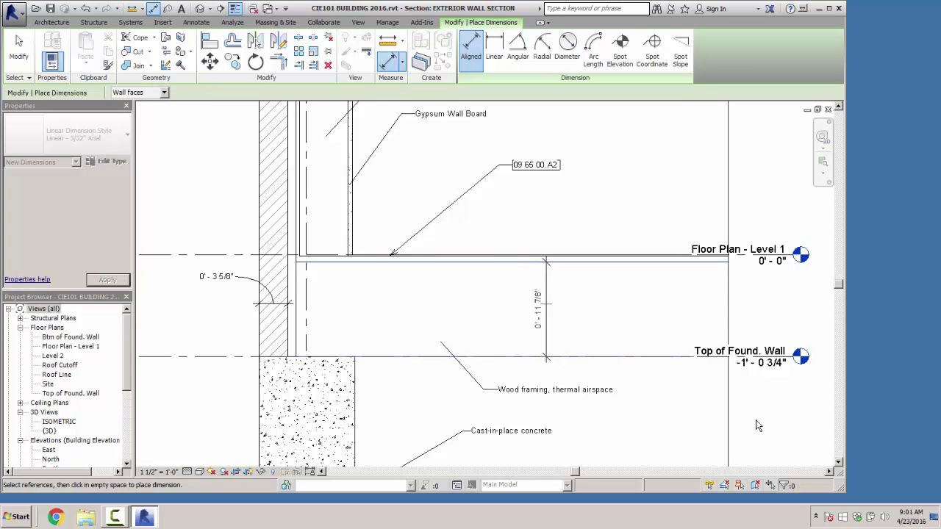
left_click(758, 425)
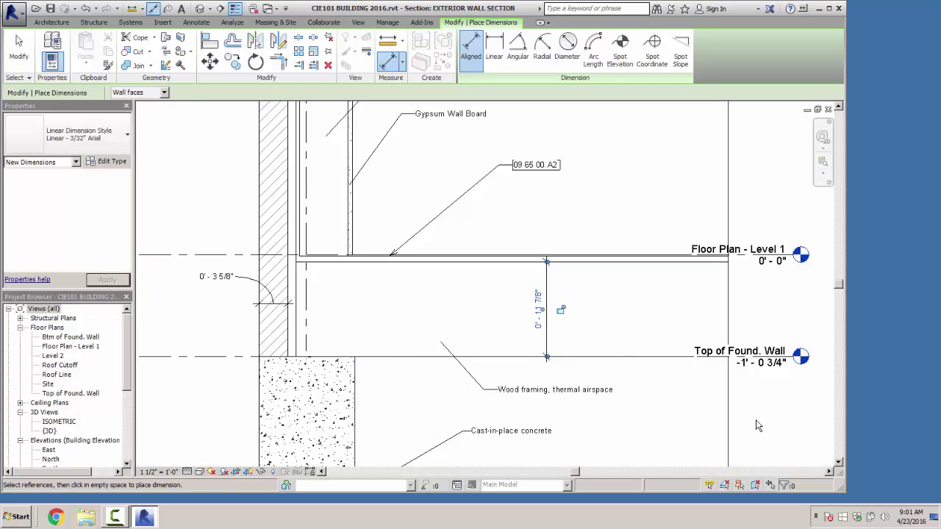
Step: Add an aligned dimension for the thickness of the thin floor layer directly above the wood framing, beside the framing dimension
scroll(758, 425, "up", 5)
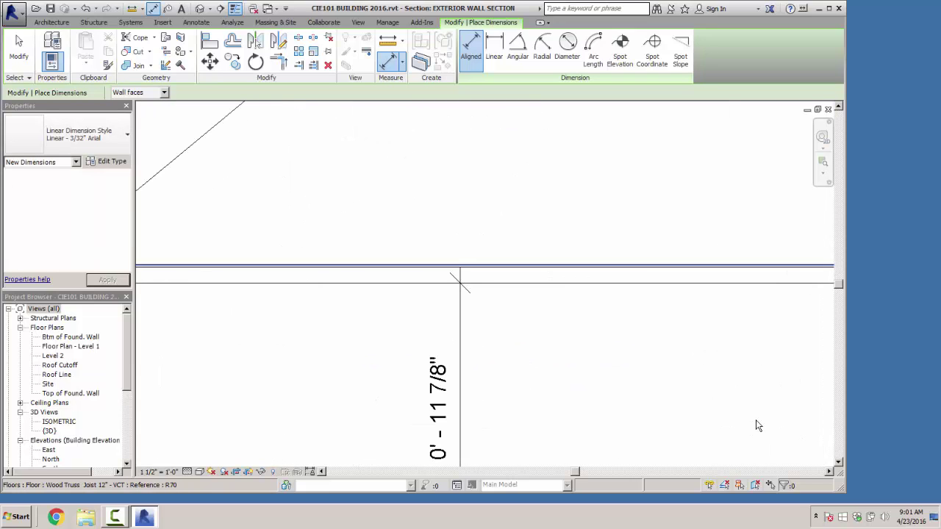
left_click(604, 267)
left_click(607, 282)
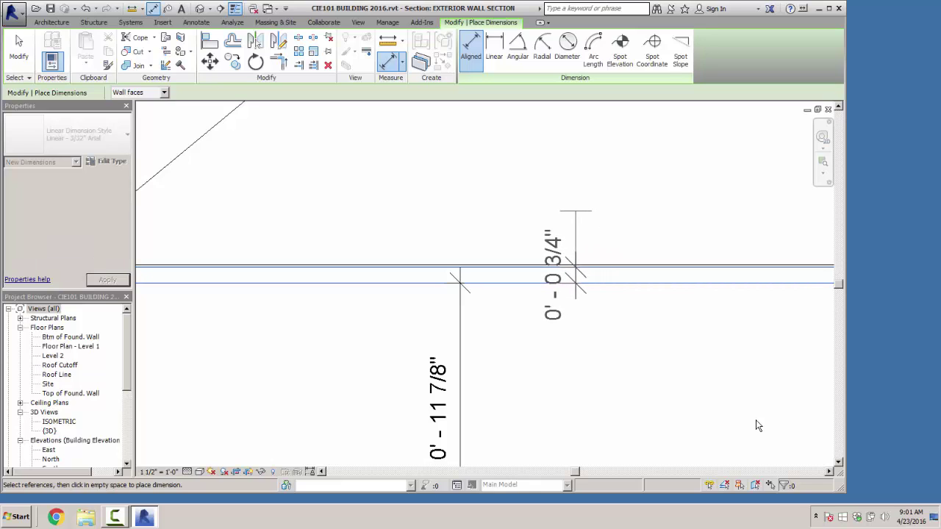
left_click(577, 273)
key("Escape")
key("Escape")
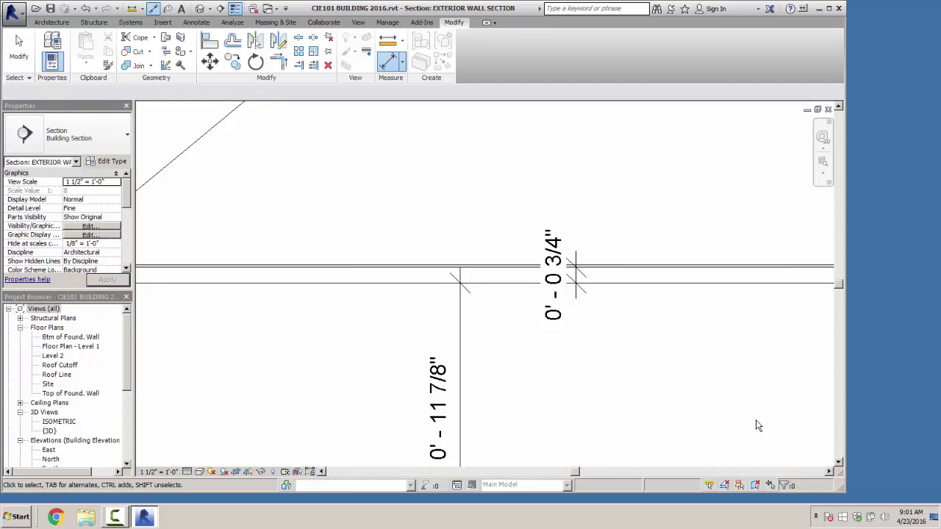
Step: Move the thin floor layer's dimension text above the floor line and slightly to the left, keeping its curved leader
left_click(556, 277)
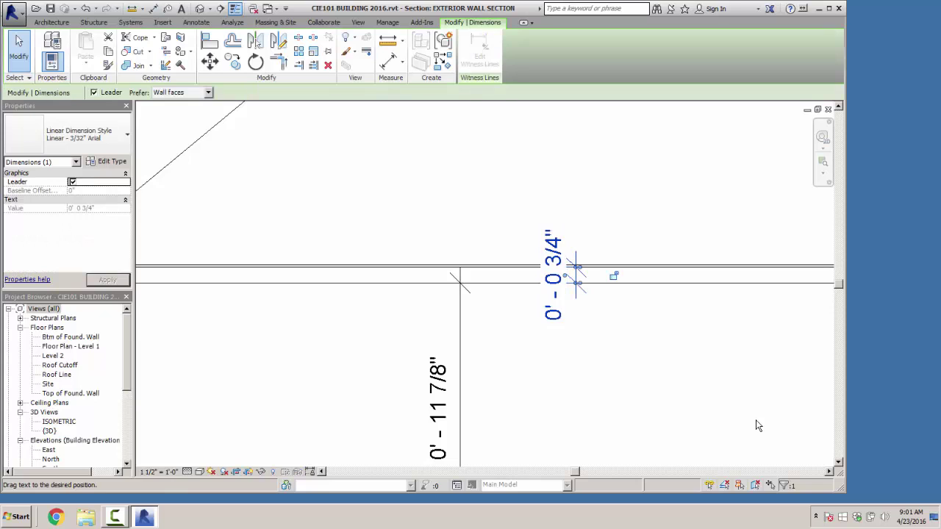
mouse_move(566, 276)
left_mouse_down()
mouse_move(522, 210)
mouse_move(519, 170)
left_mouse_up()
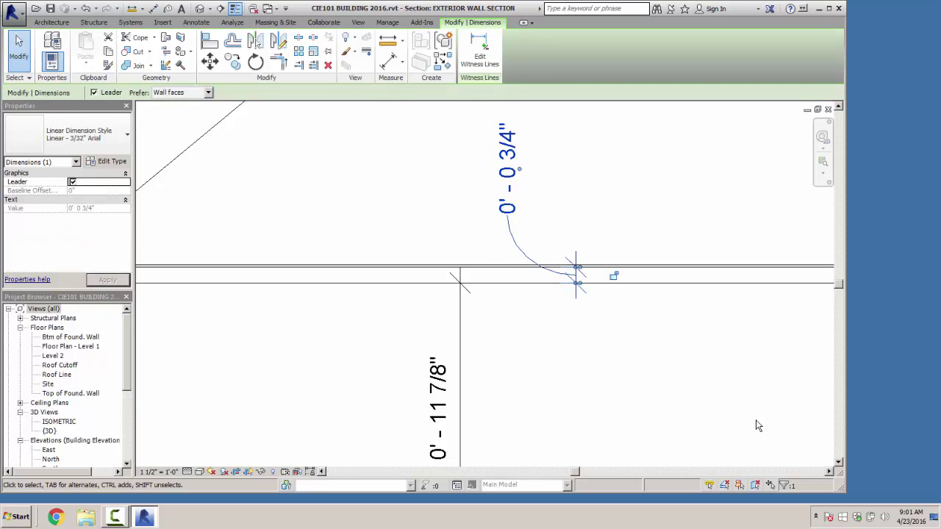
key("Escape")
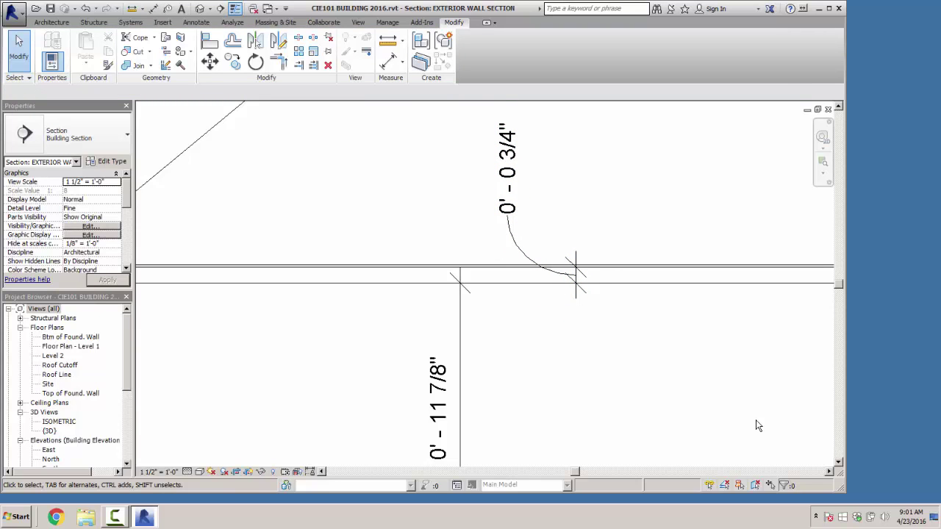
Step: Save the project with the annotated exterior wall section
scroll(757, 426, "down", 5)
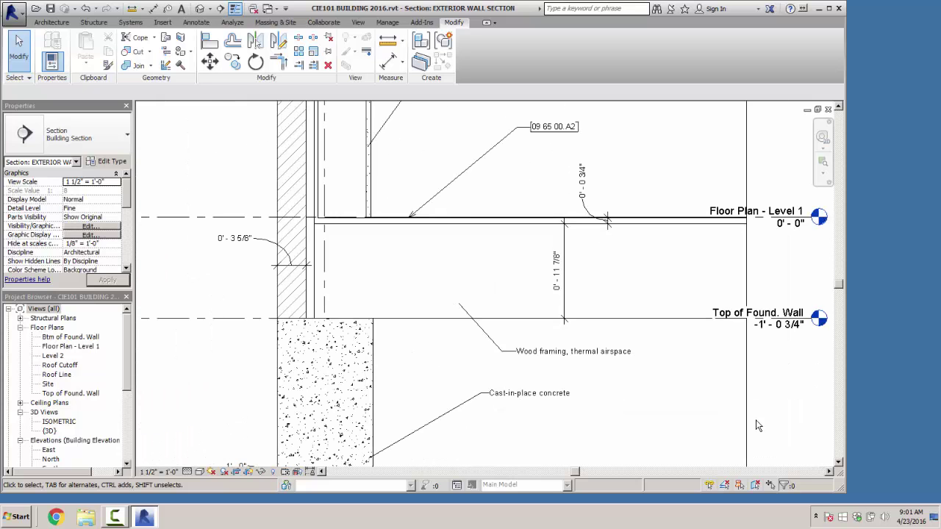
scroll(757, 426, "down", 3)
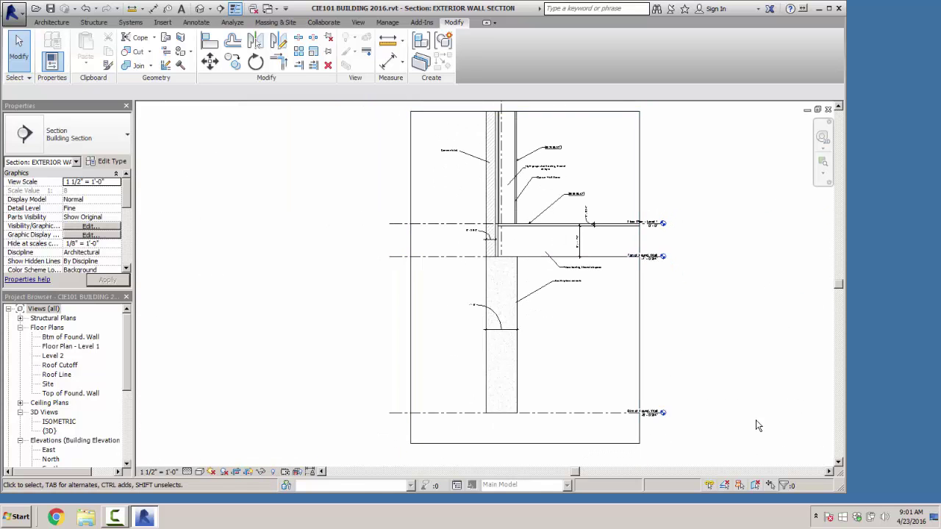
scroll(757, 426, "down", 3)
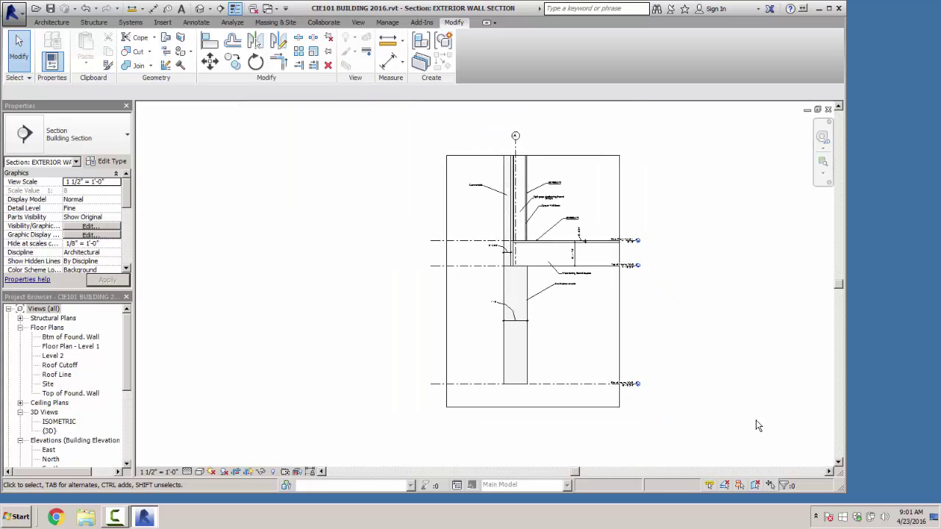
key("alt+f")
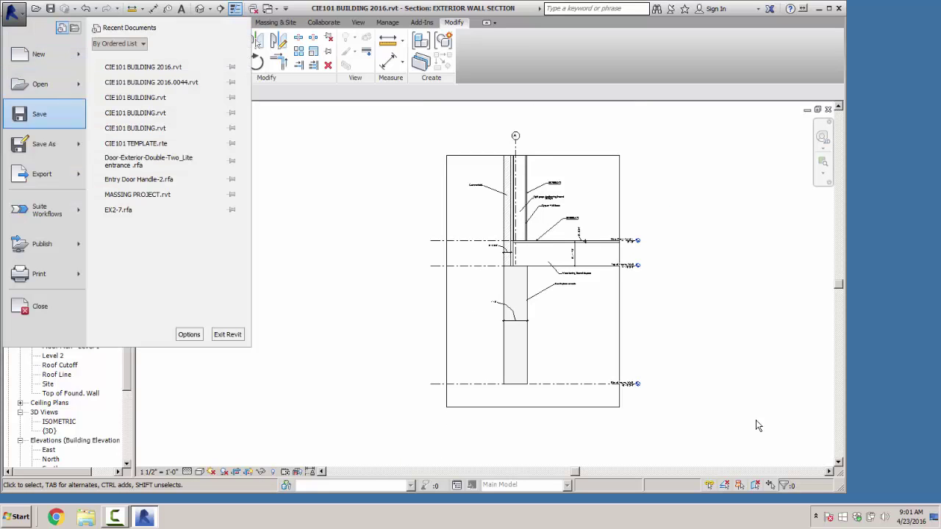
left_click(44, 116)
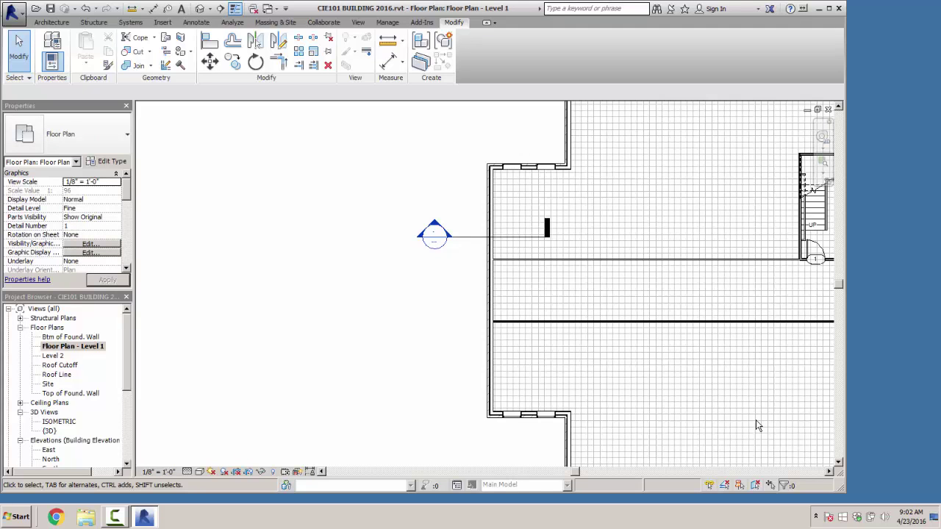
Step: Create a drafting view named "Head Detail-Single Flush Door" at a scale of 1 1/2" = 1'-0"
middle_click(759, 426)
middle_click(758, 425)
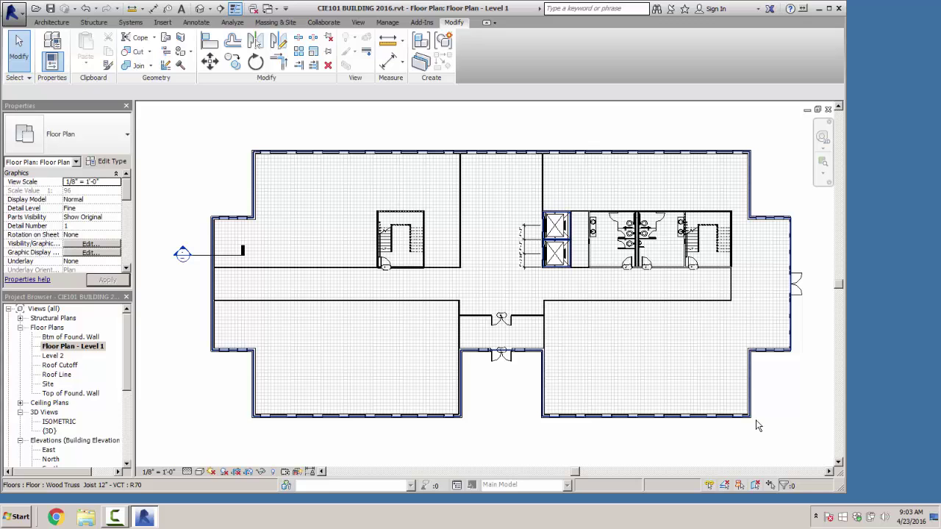
left_click(358, 23)
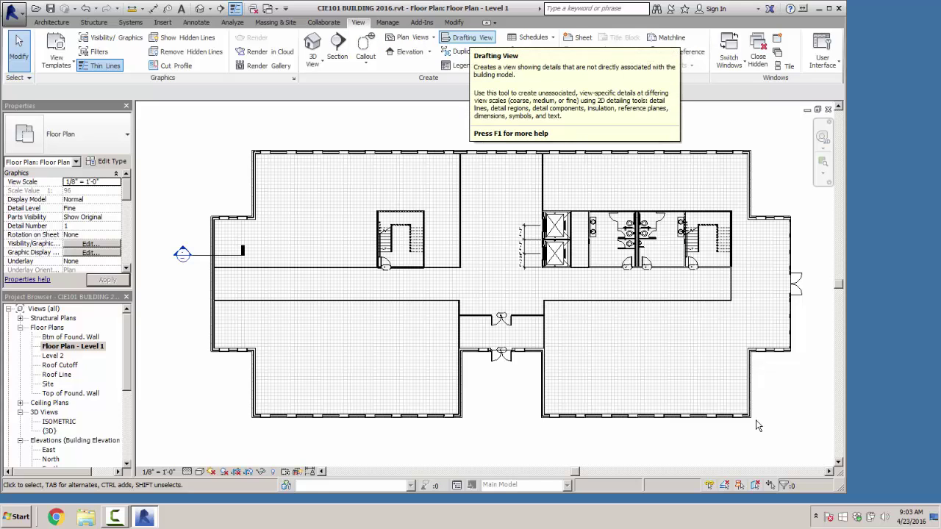
left_click(472, 37)
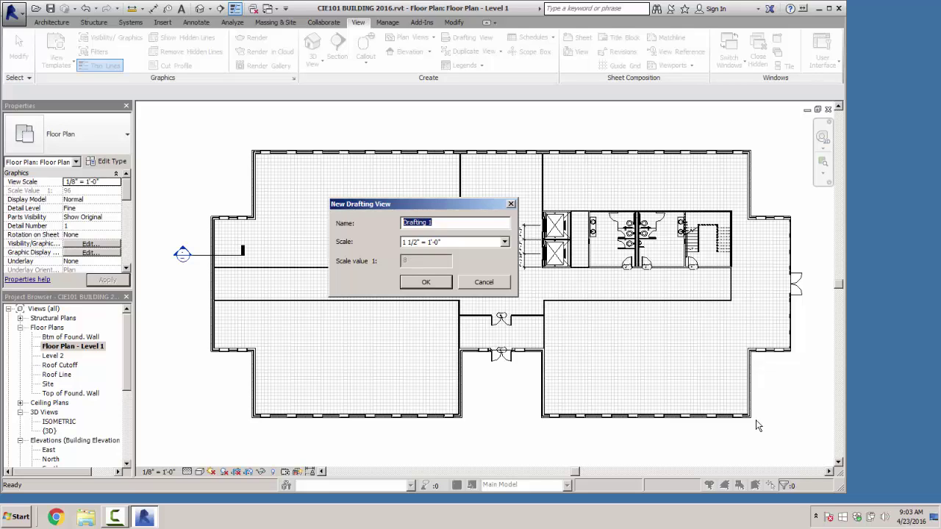
type("Head Detail-Single flush door")
key("BackSpace")
key("BackSpace")
key("BackSpace")
key("BackSpace")
key("BackSpace")
key("BackSpace")
key("BackSpace")
key("BackSpace")
key("BackSpace")
key("BackSpace")
type("Flush doo")
key("BackSpace")
key("BackSpace")
key("BackSpace")
type("Door")
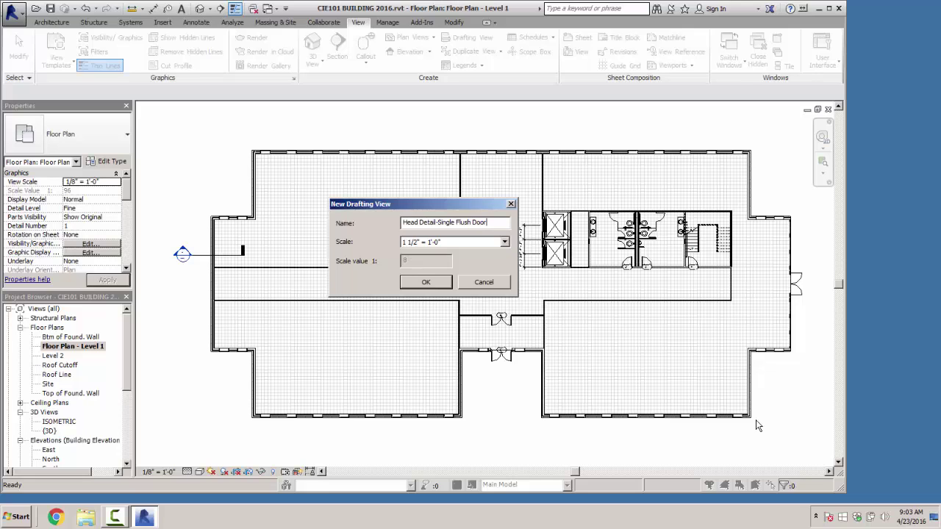
key("Return")
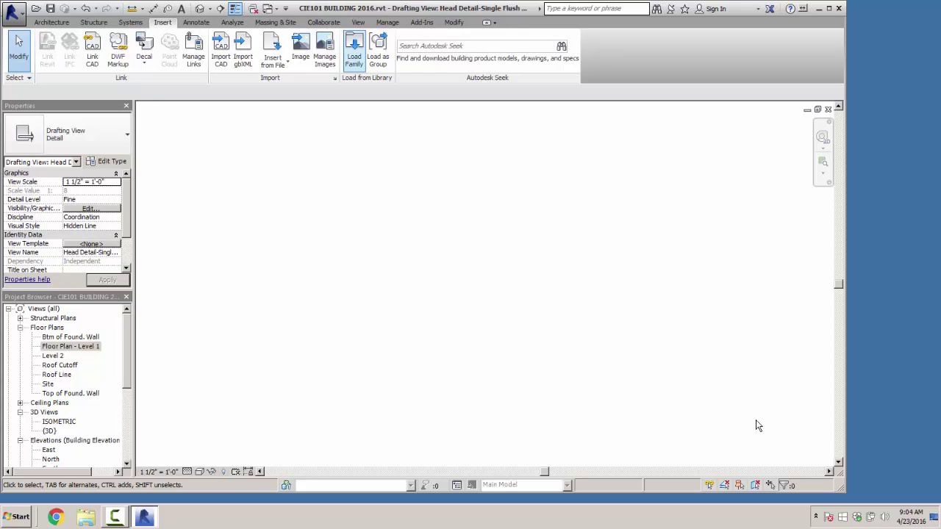
Step: Load the Gypsum Wallboard-Section.rfa family from Detail Items, Div 09-Finishes, 092000-Plaster and Gypsum Board, 092900-Gypsum Board
left_click(354, 51)
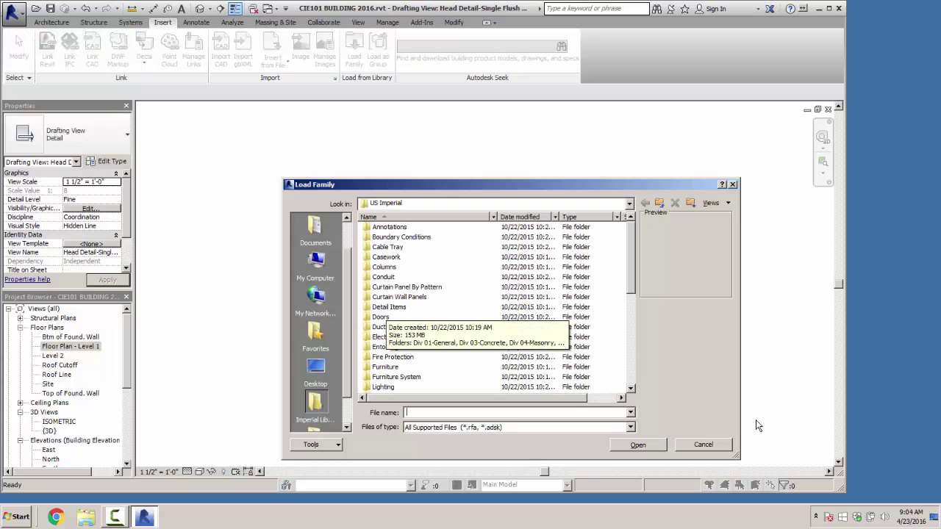
double_click(388, 307)
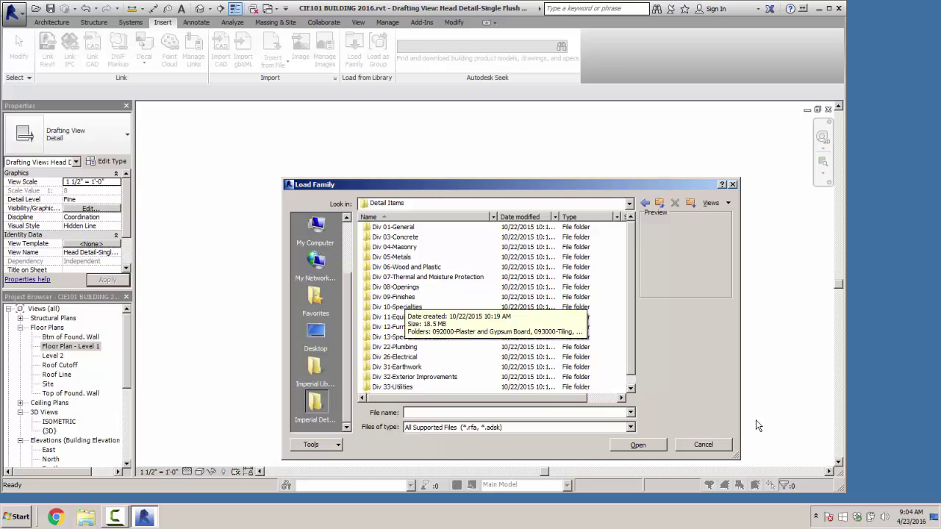
double_click(405, 297)
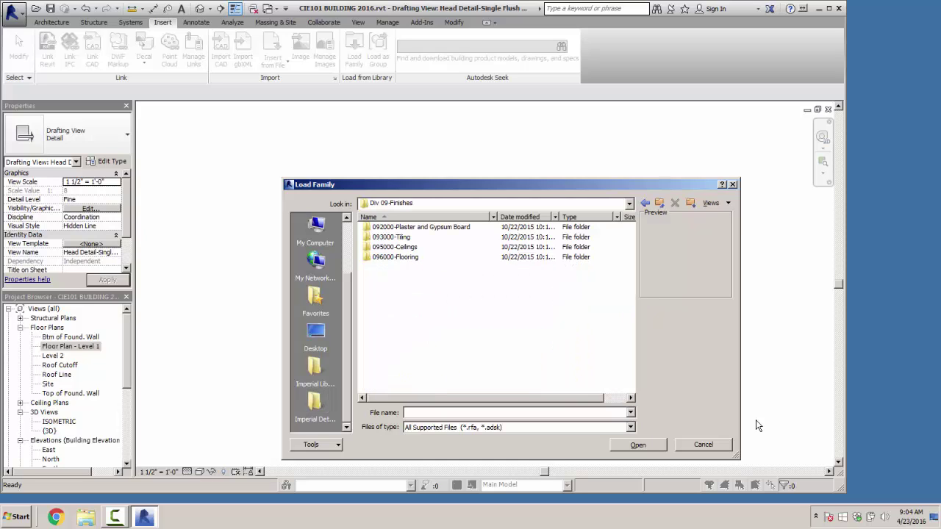
key("Down")
key("Return")
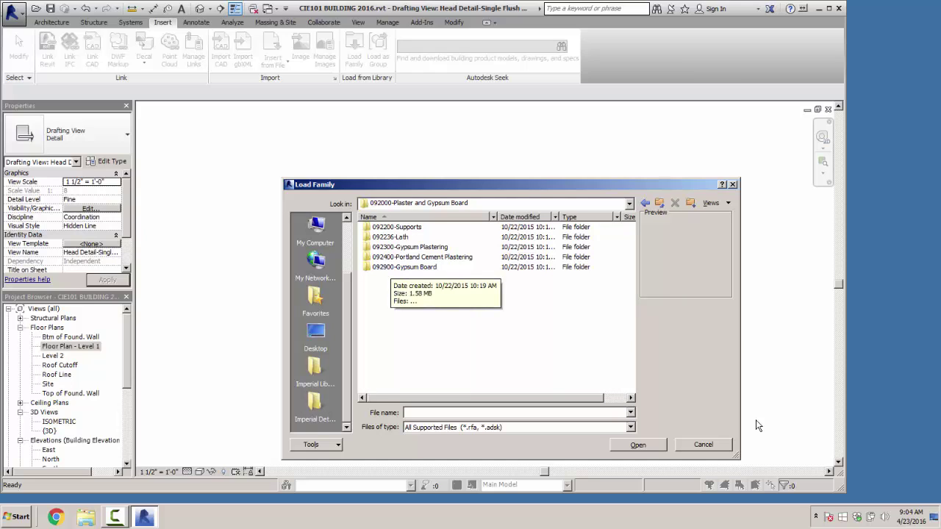
key("End")
key("Return")
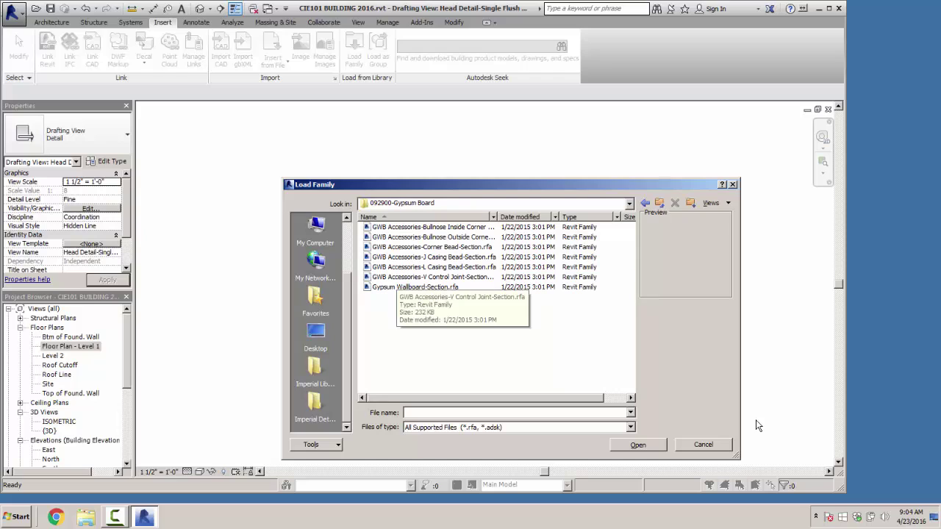
key("End")
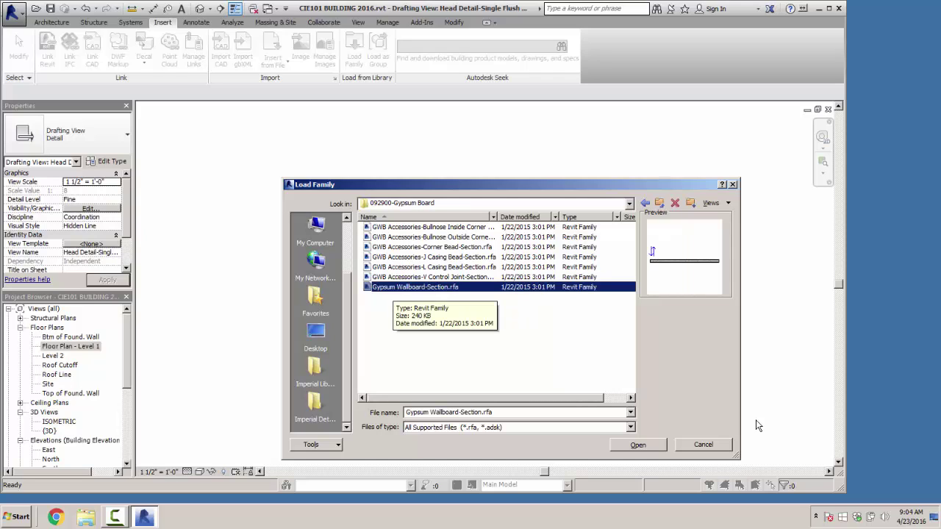
key("Return")
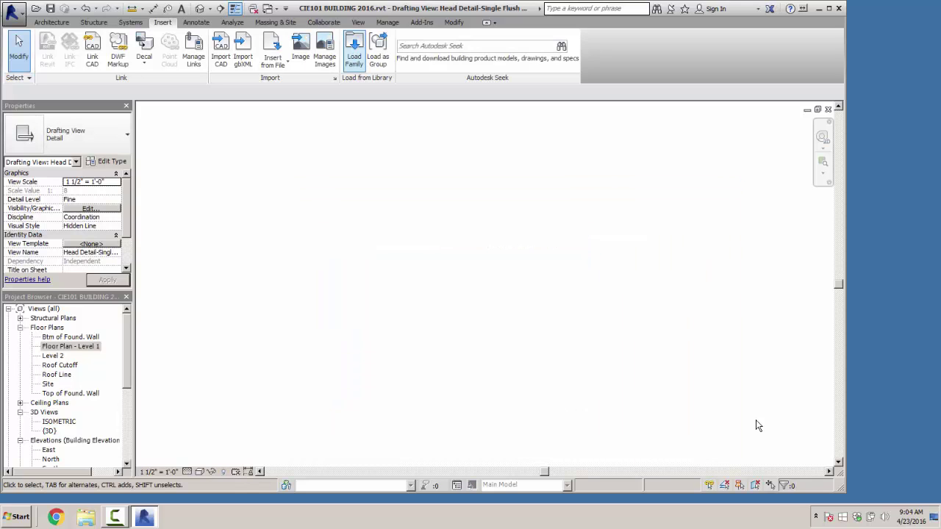
Step: Load the C Studs-Section.rfa family from Detail Items, Div 05-Metals, 054100-Structural Metal Studs Framing
left_click(354, 51)
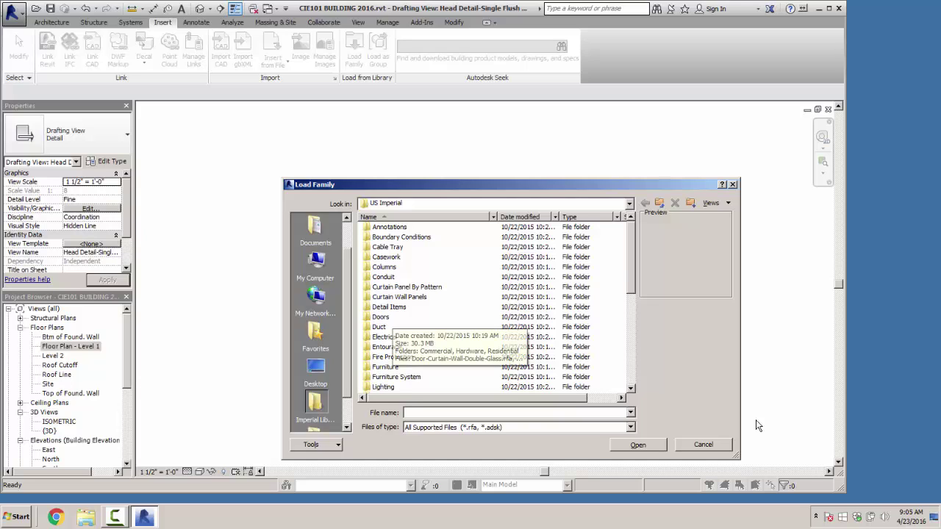
double_click(388, 307)
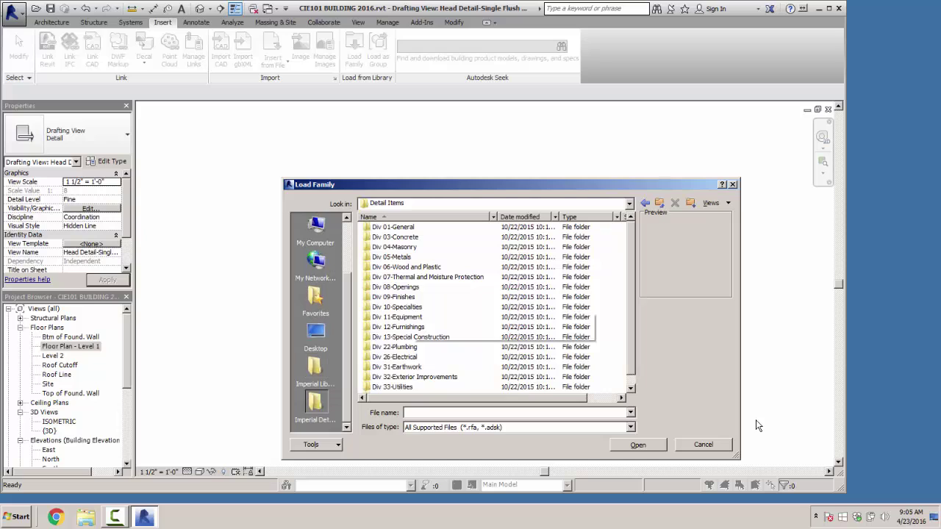
double_click(391, 257)
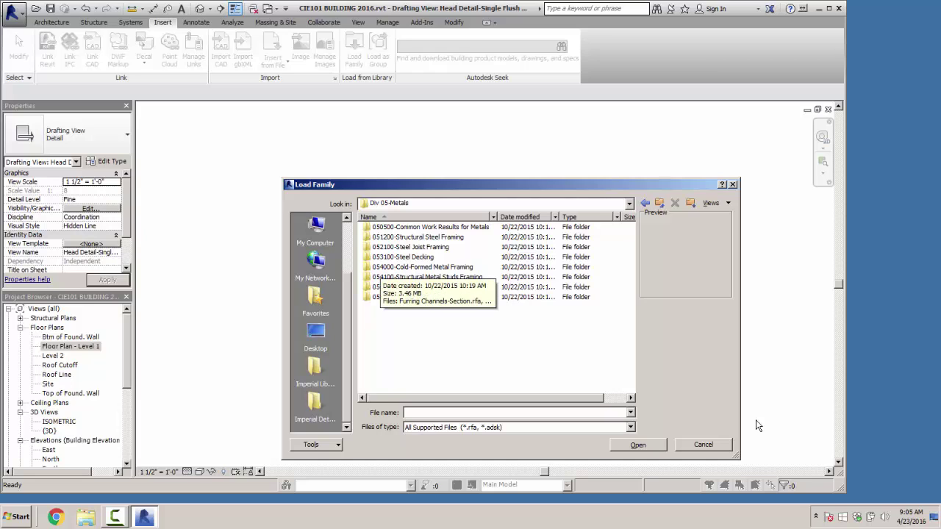
double_click(412, 266)
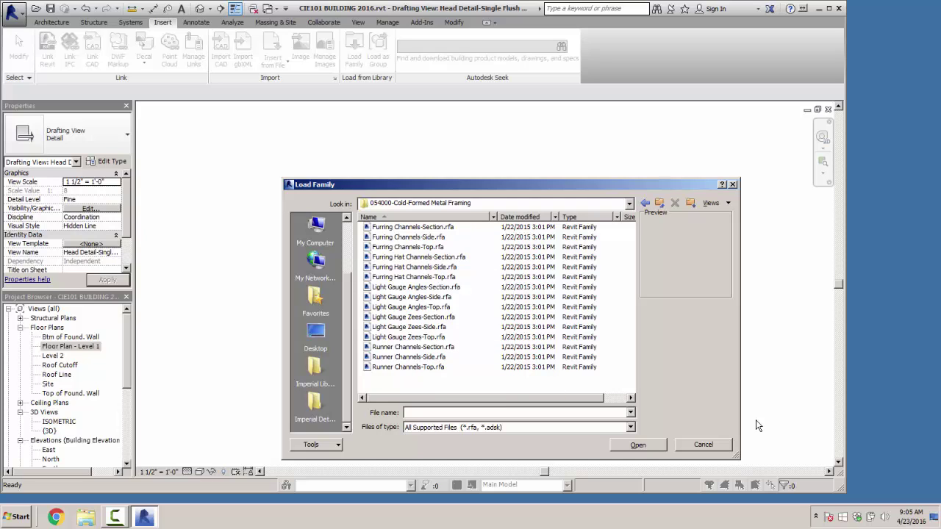
key("BackSpace")
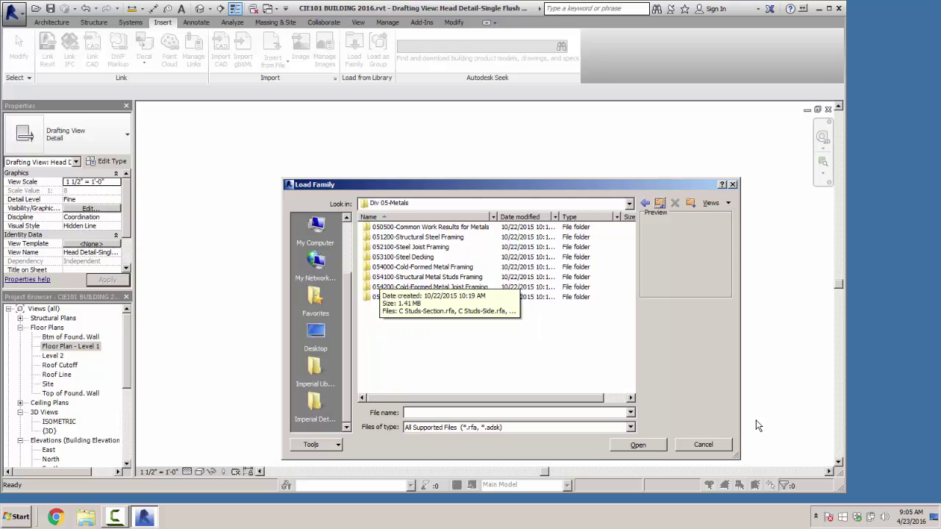
double_click(380, 277)
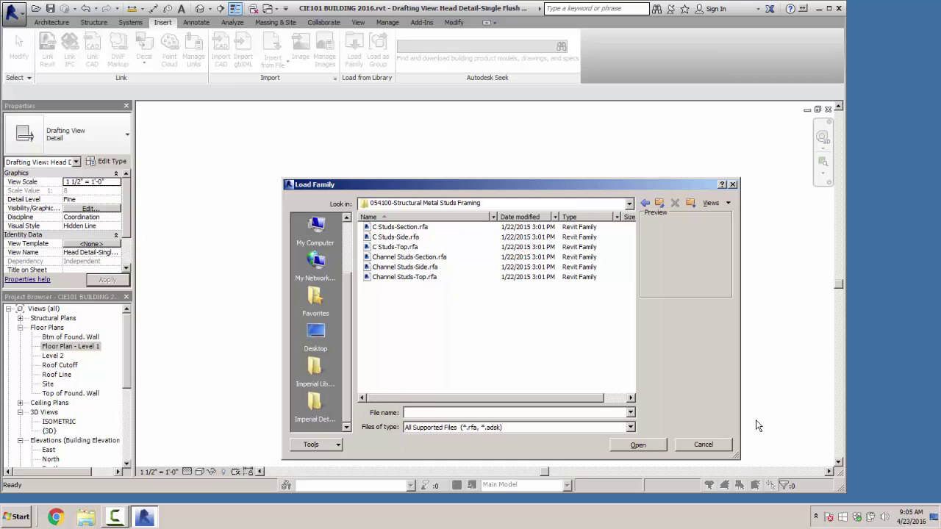
left_click(397, 227)
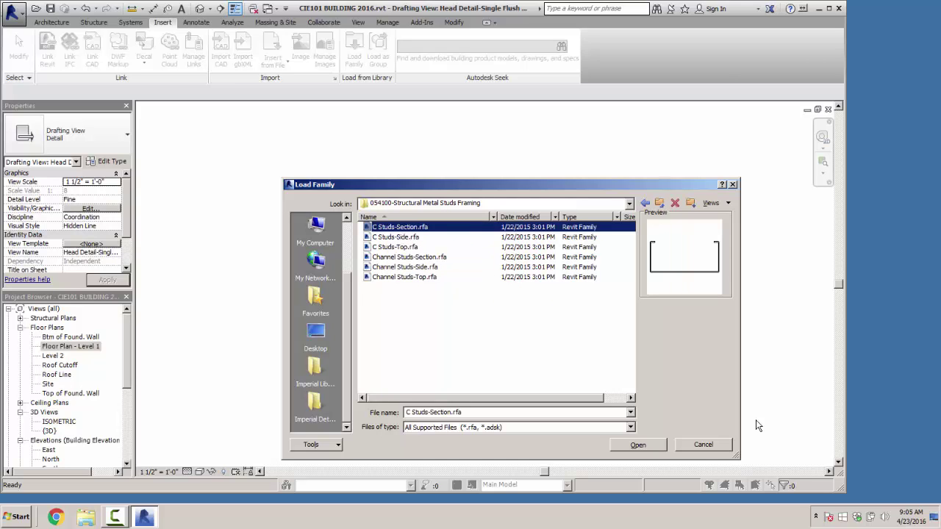
left_click(638, 444)
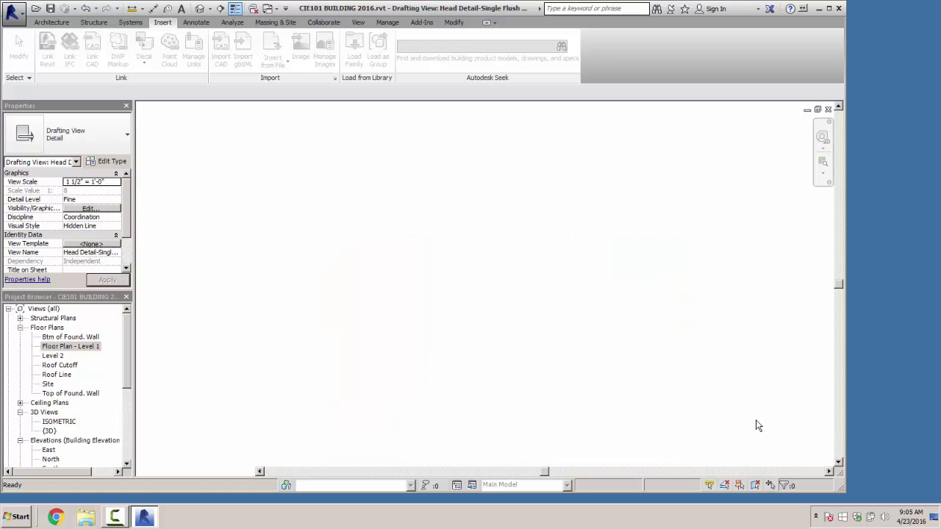
Step: Load the Wood Door Frame-Section.rfa family from Detail Items, Div 08-Openings, 081400-Wood Doors
left_click(354, 53)
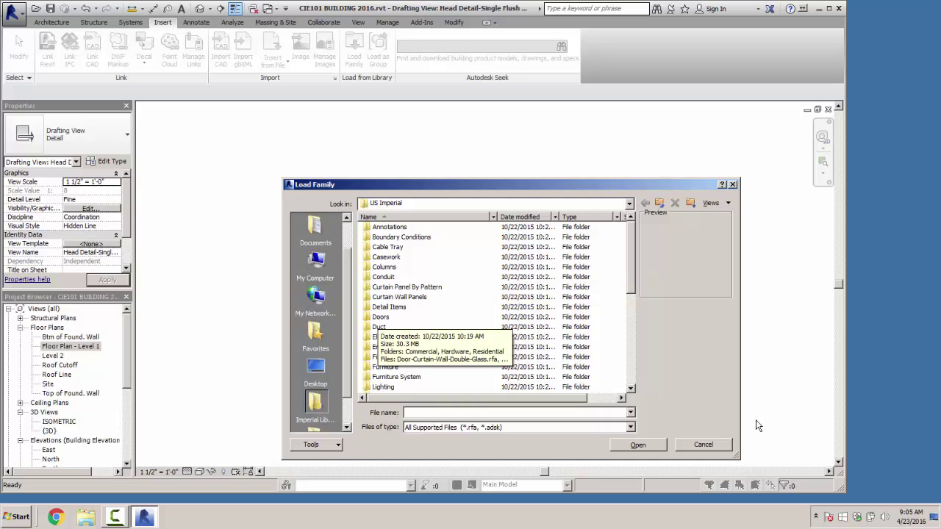
double_click(387, 307)
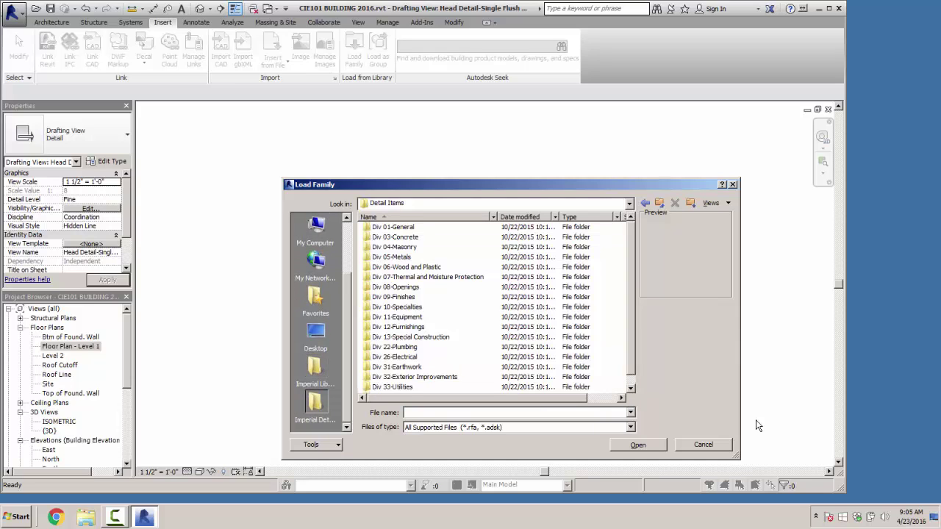
double_click(395, 286)
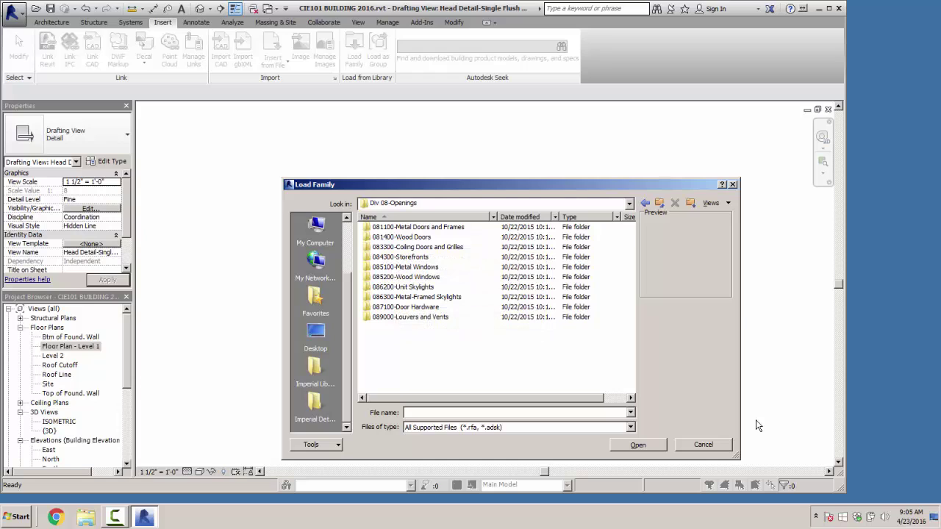
double_click(386, 238)
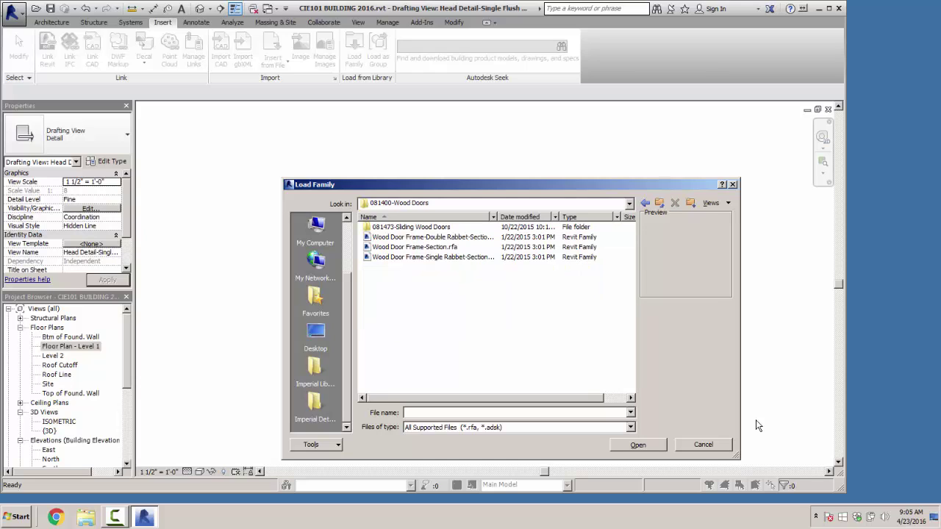
left_click(414, 247)
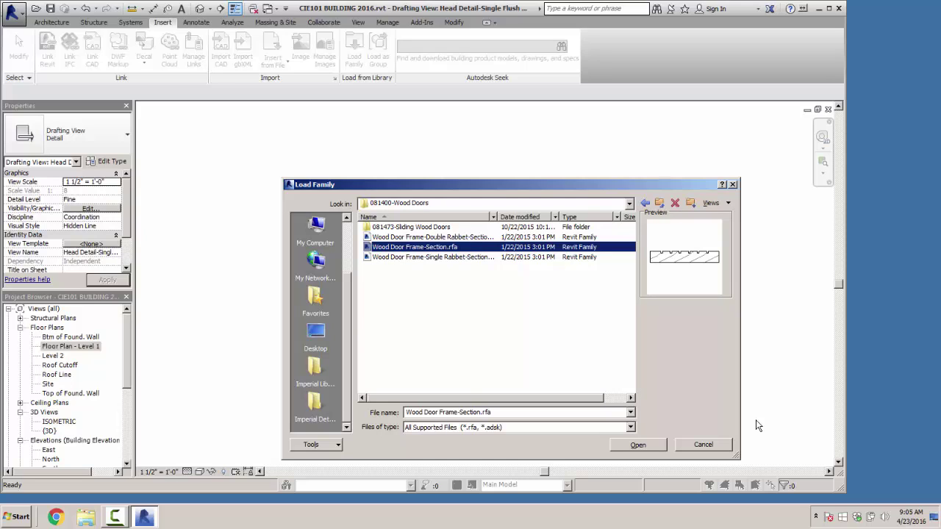
key("Return")
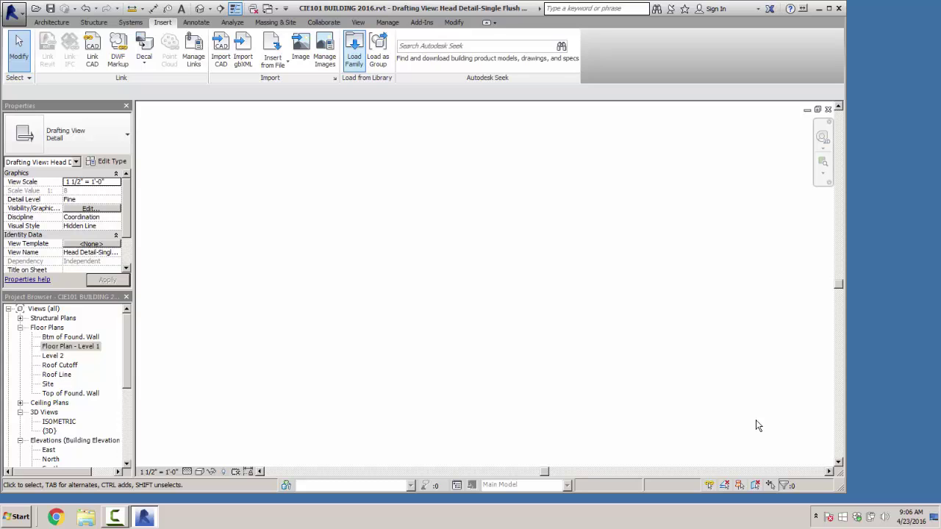
Step: Load the Spot Elevation - Right Aligned.rfa family from the FAMILIES folder inside CIE101 HOME on the desktop
left_click(355, 52)
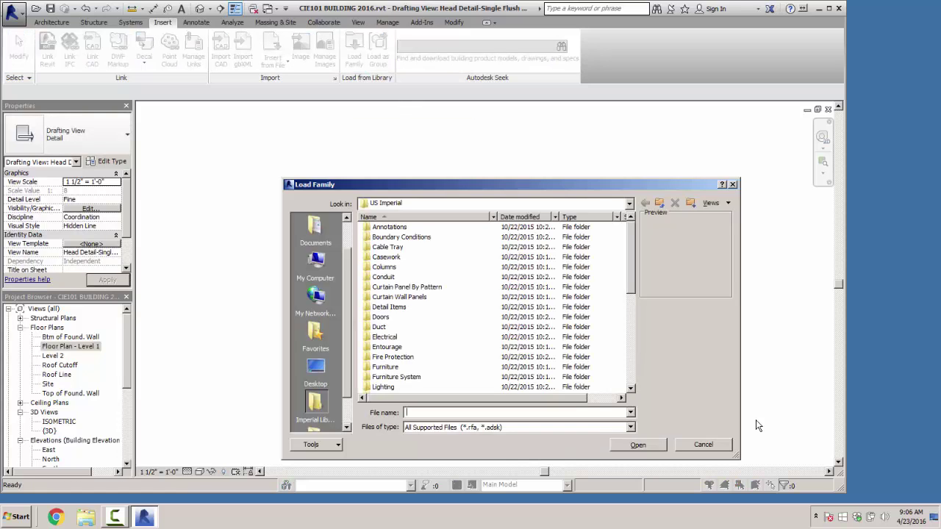
left_click(315, 371)
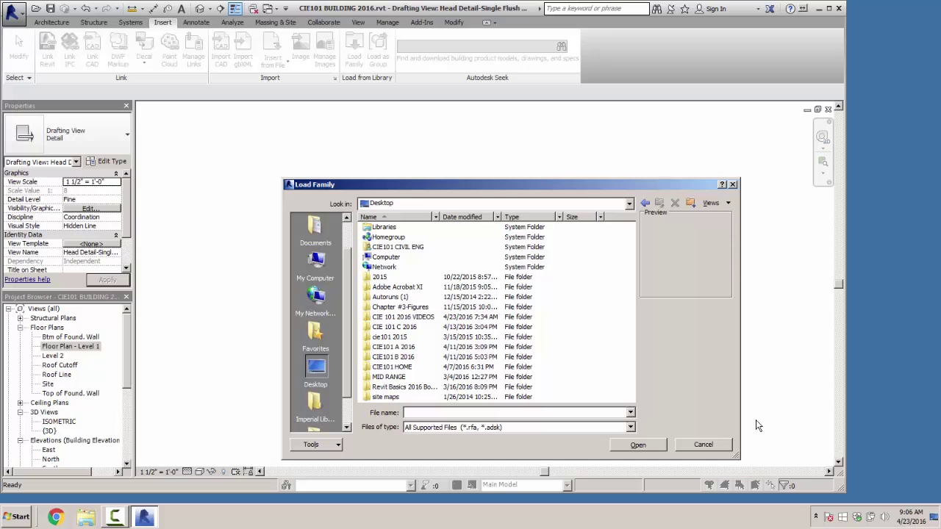
double_click(392, 366)
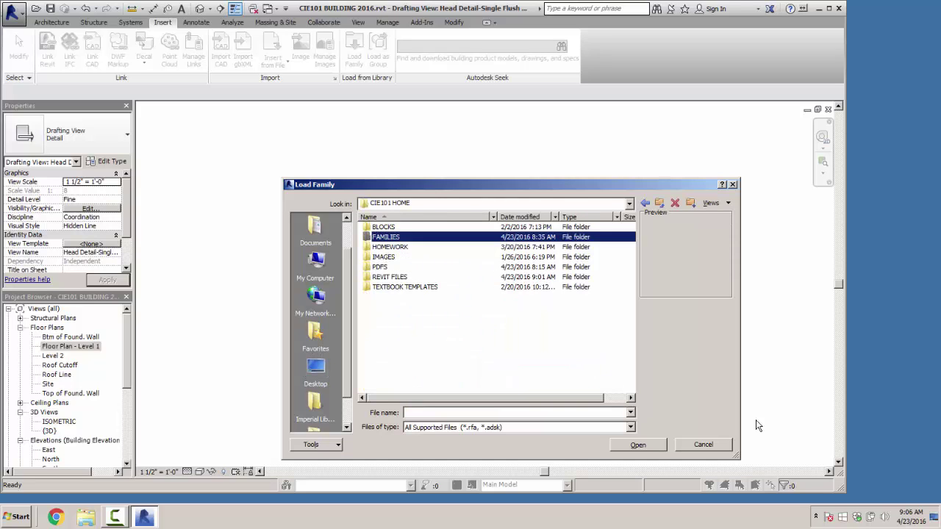
double_click(385, 236)
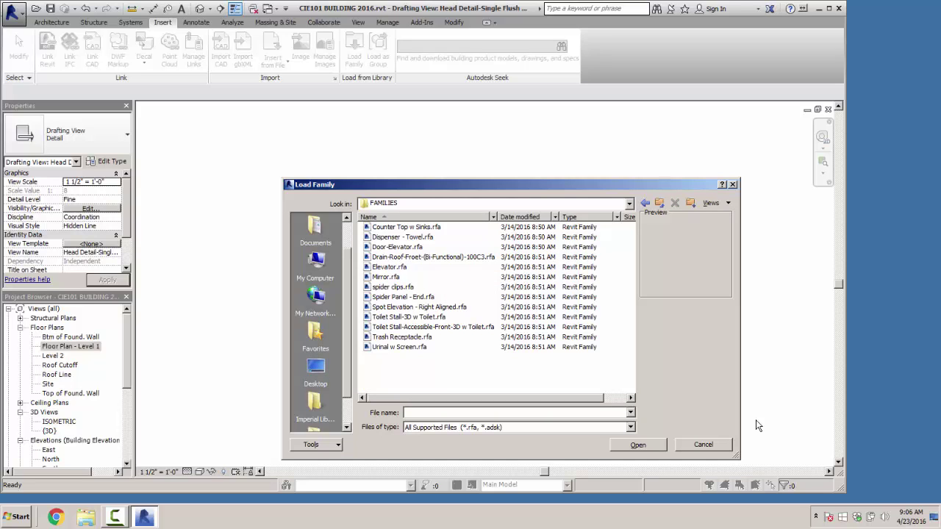
left_click(419, 306)
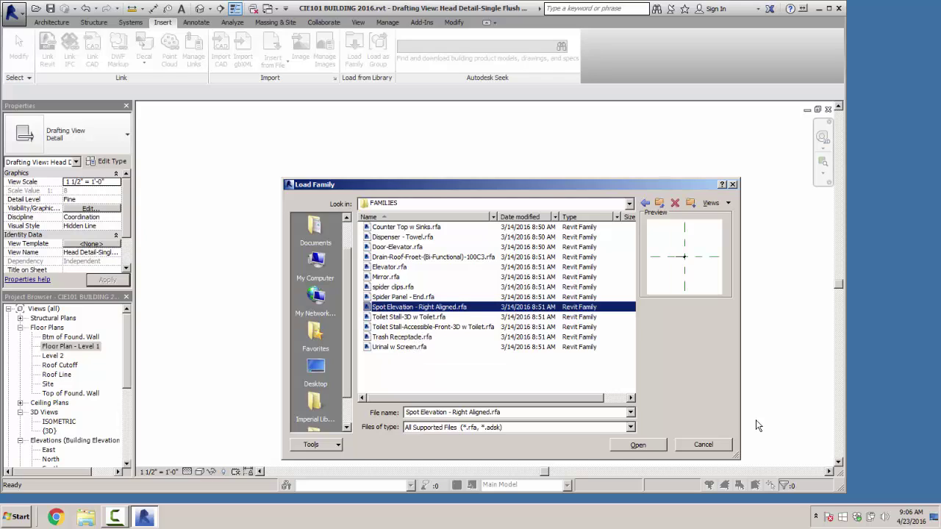
left_click(638, 444)
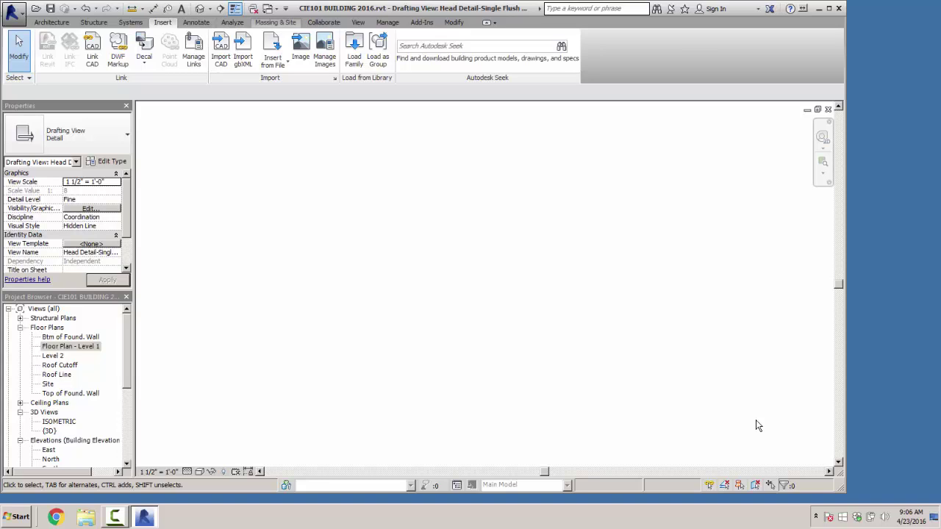
Step: Place a vertical 5/8" Gypsum Wallboard-Section detail component about 1'-6 1/2" long in the drafting view
left_click(196, 22)
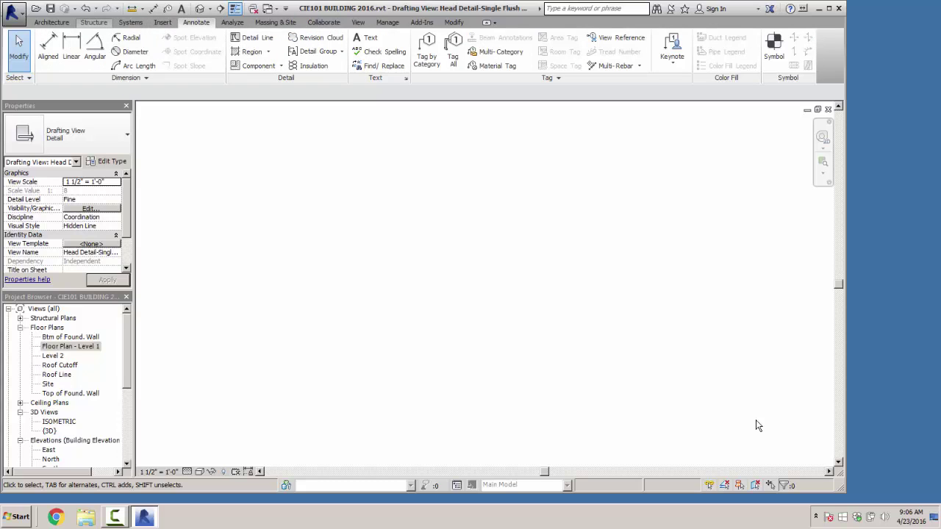
left_click(163, 22)
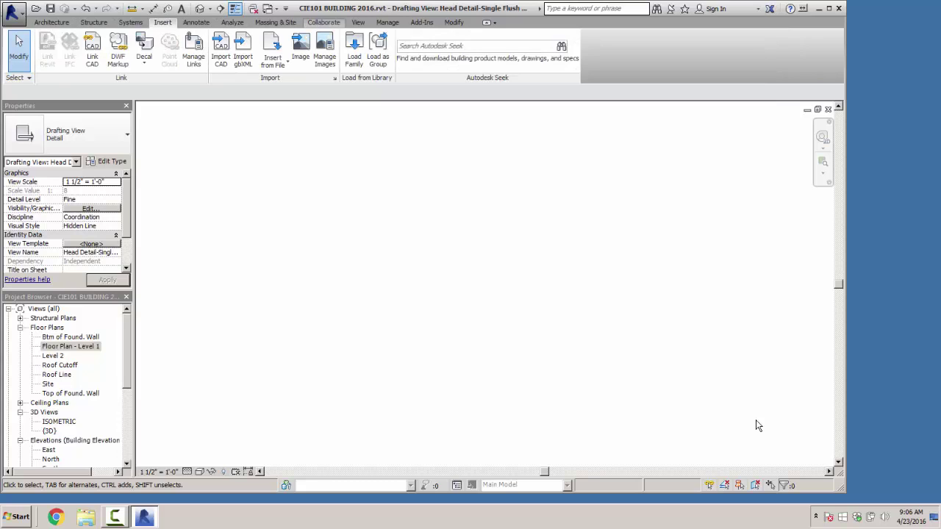
left_click(195, 22)
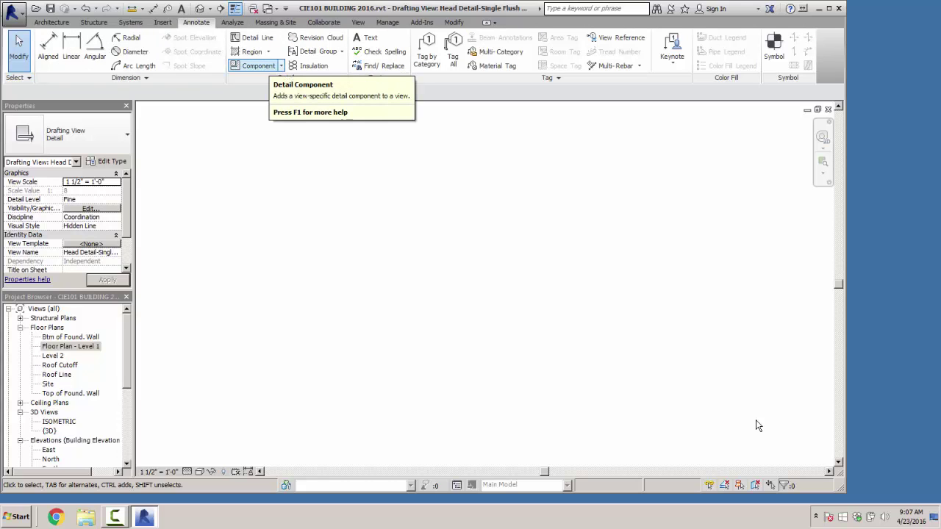
left_click(254, 66)
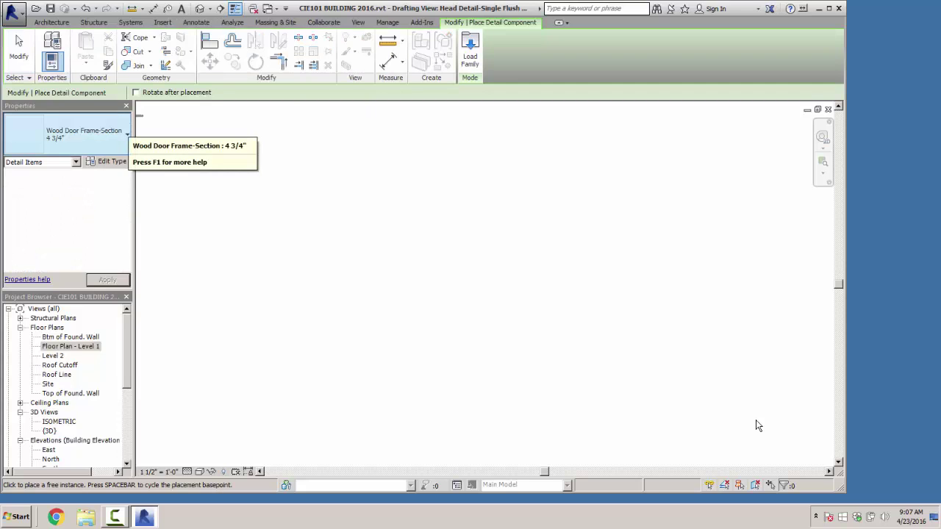
left_click(111, 136)
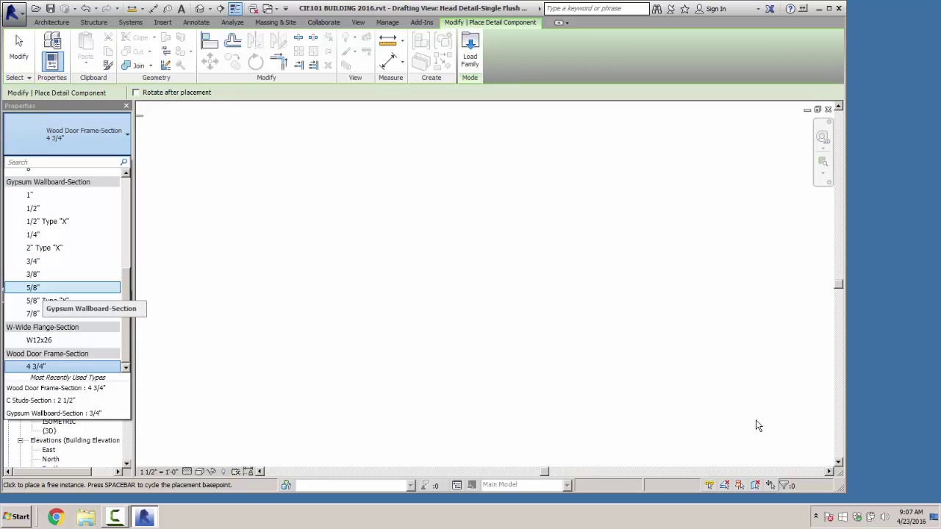
left_click(63, 287)
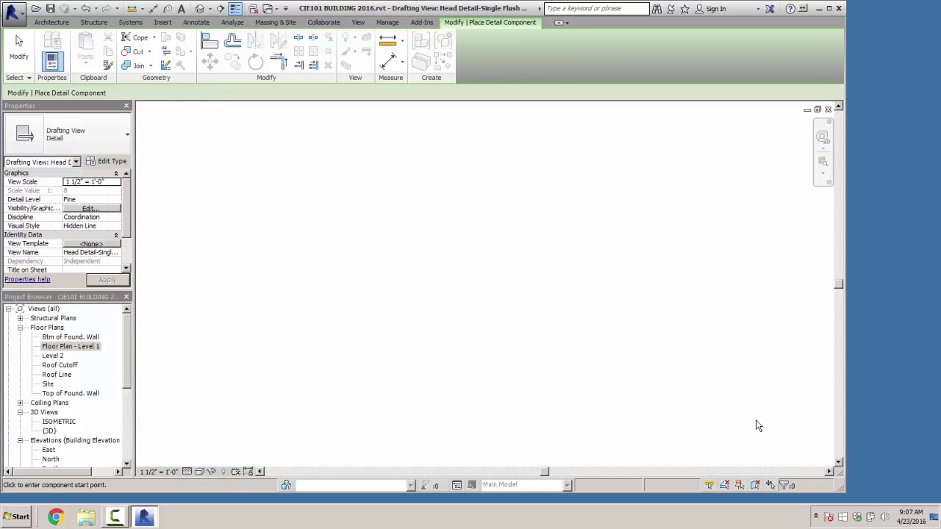
left_click(321, 155)
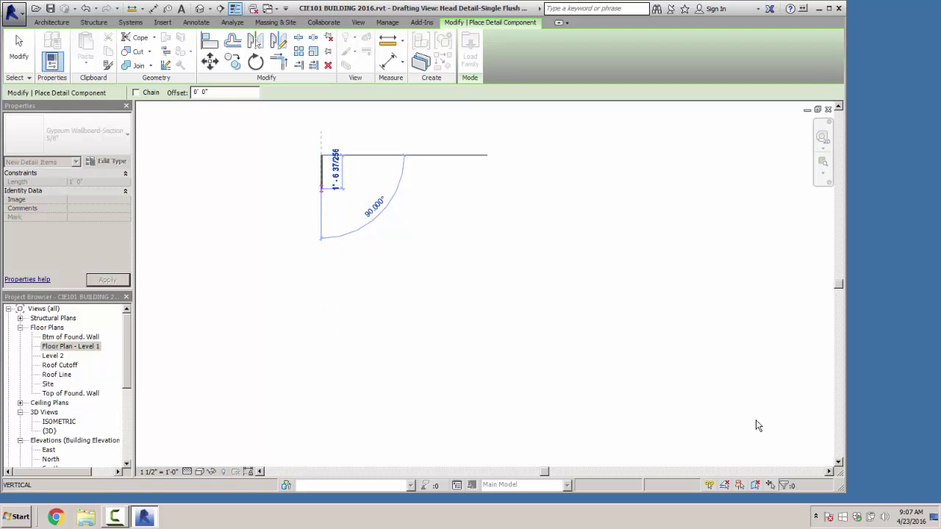
left_click(321, 188)
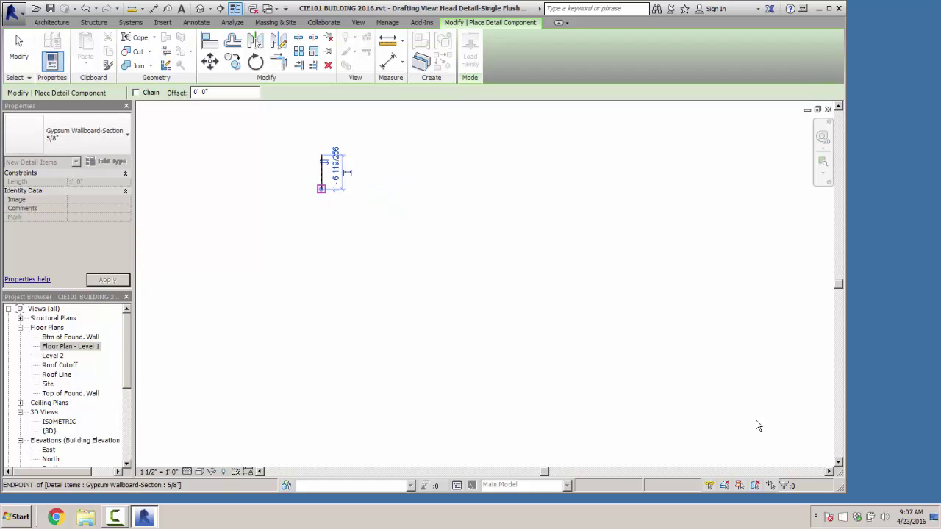
Step: Add a second 5/8" gypsum wallboard layer of equal length against the right face of the first one
scroll(333, 163, "up", 8)
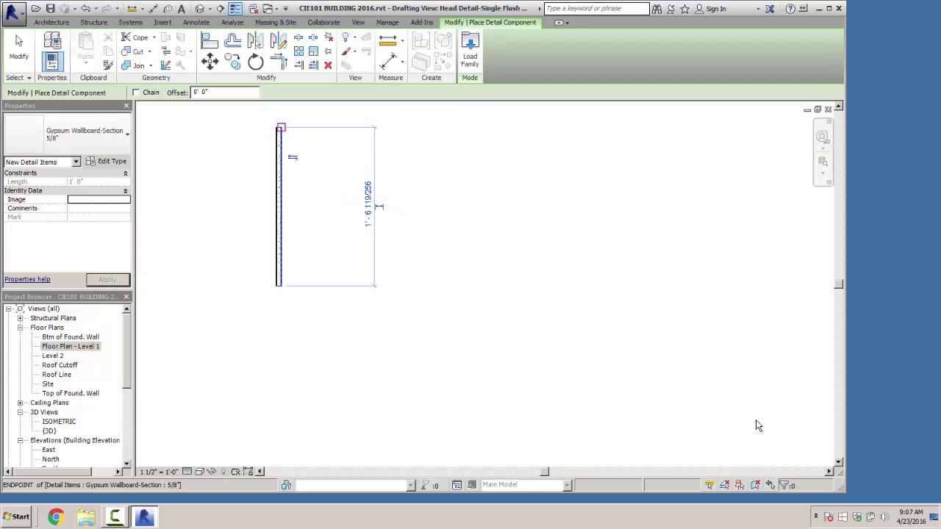
left_click(281, 127)
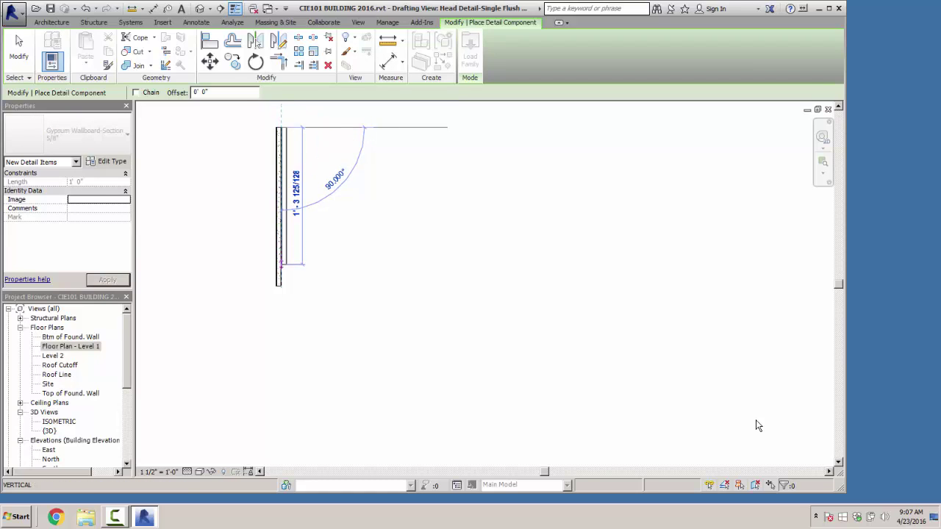
left_click(281, 286)
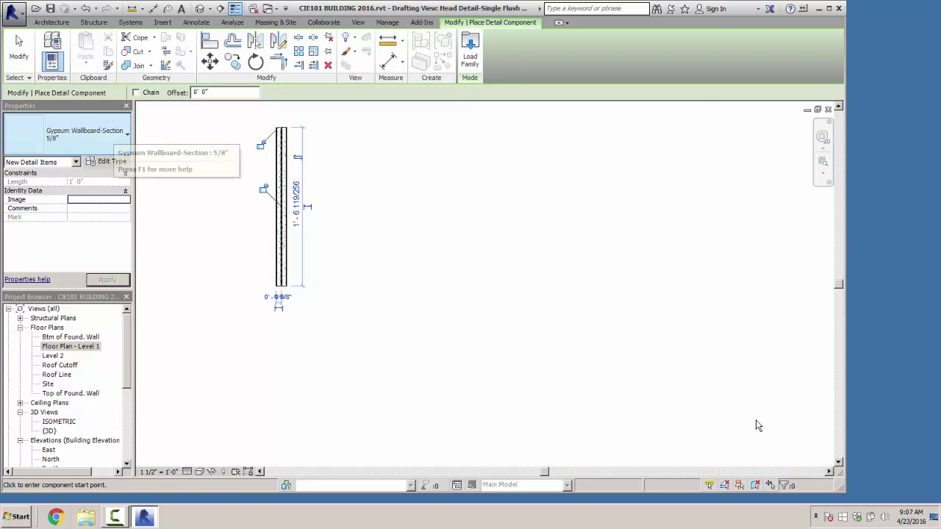
Step: Place a 2 1/2" C Studs-Section detail component at the top right corner of the second wallboard layer
left_click(112, 134)
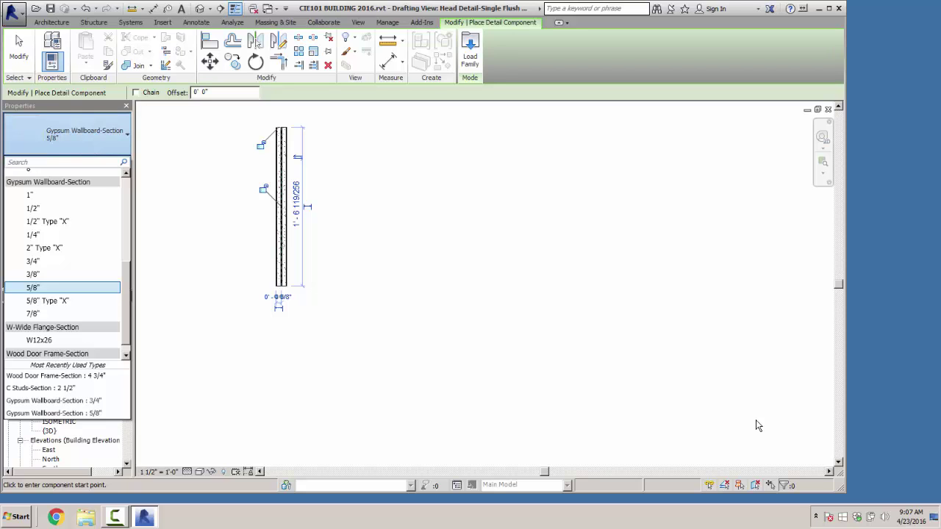
scroll(67, 220, "up", 5)
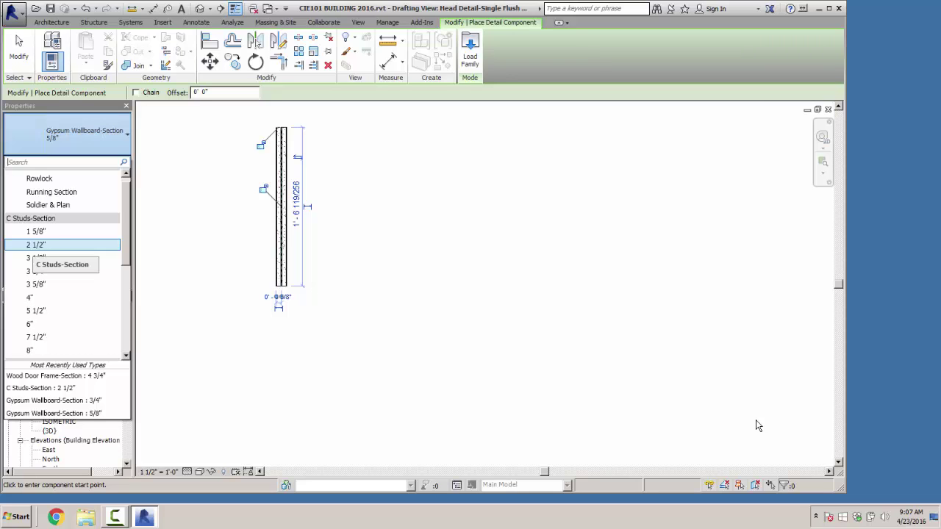
key("Return")
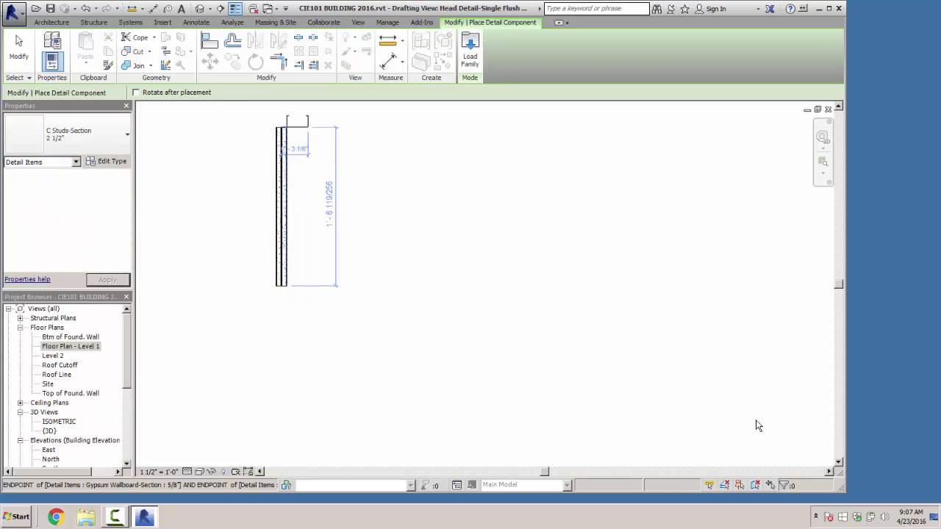
left_click(287, 127)
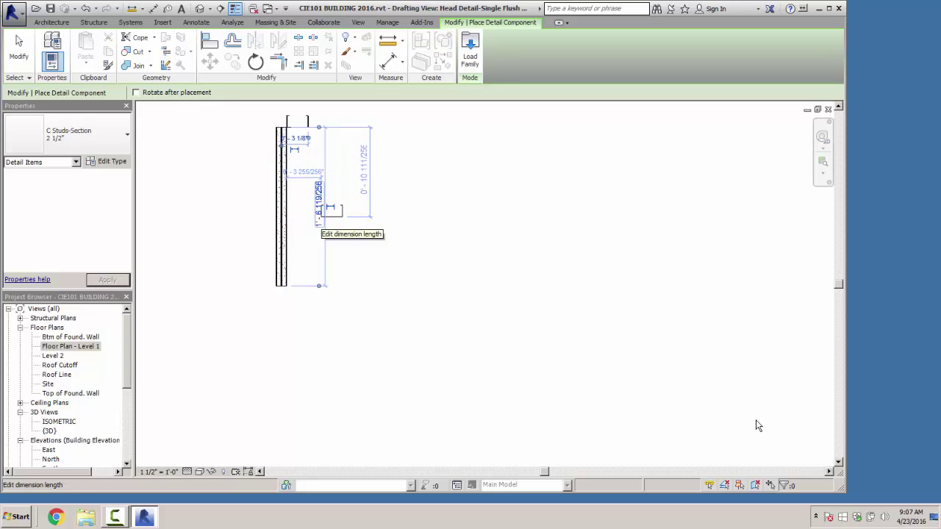
Step: Delete the 2 1/2" C Studs-Section component placed at the top right corner of the second wallboard layer
key("Escape")
key("Escape")
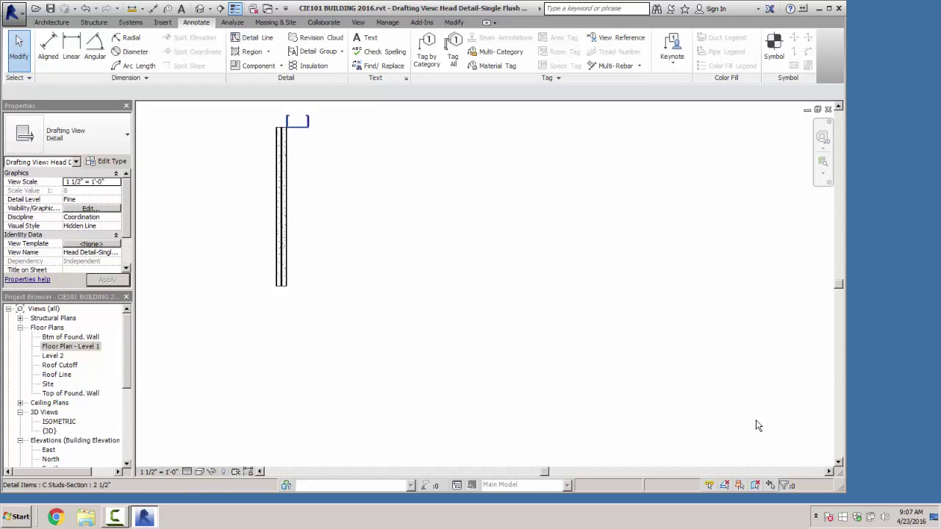
left_click(302, 126)
key("Escape")
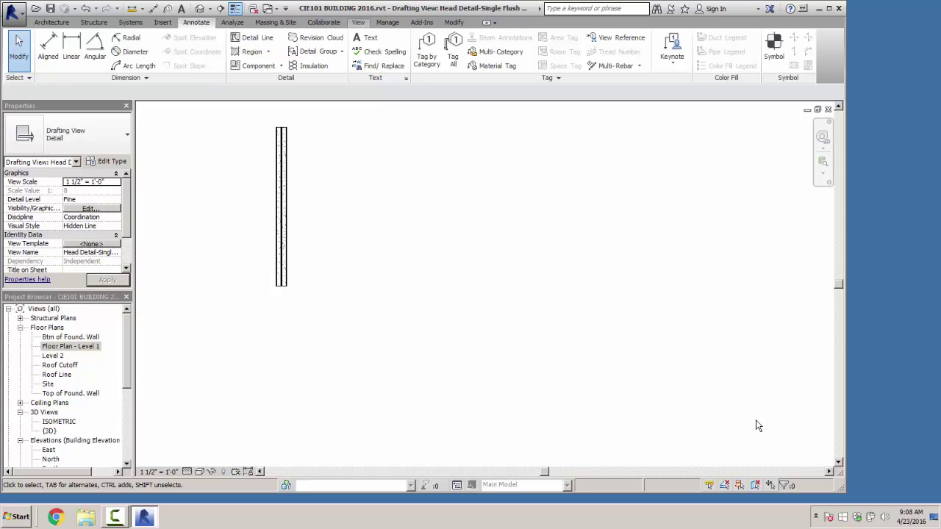
Step: Load the C Joist-Side.rfa family from Detail Items, Div 05-Metals, 054200-Cold-Formed Metal Joist Framing, and view its available sizes
left_click(270, 66)
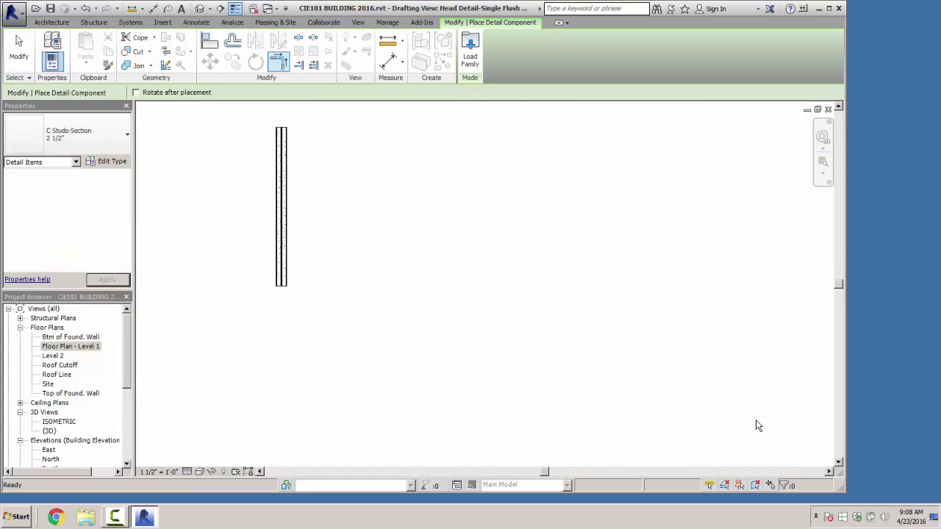
left_click(470, 52)
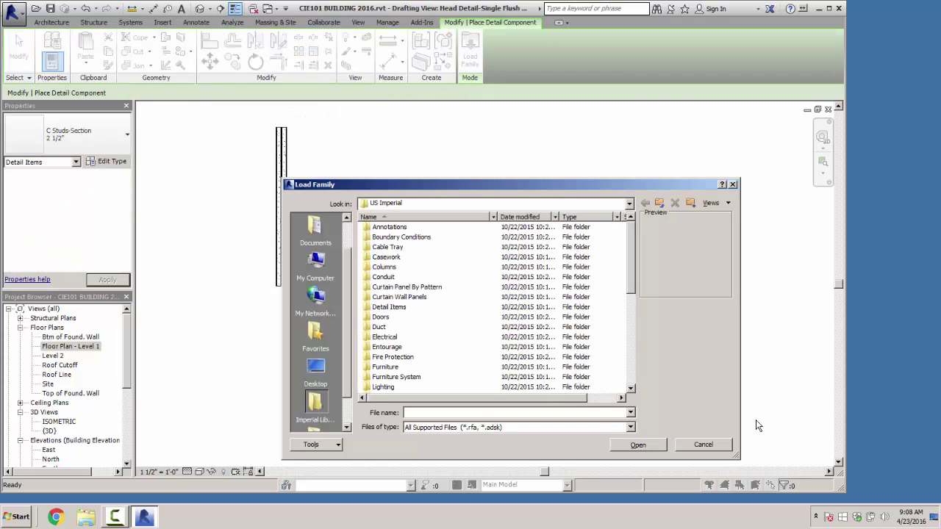
double_click(388, 306)
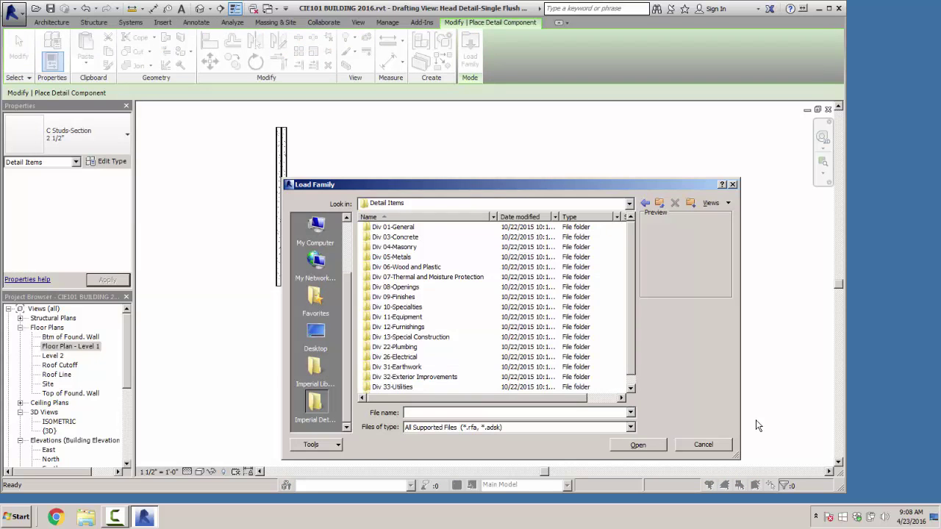
double_click(391, 256)
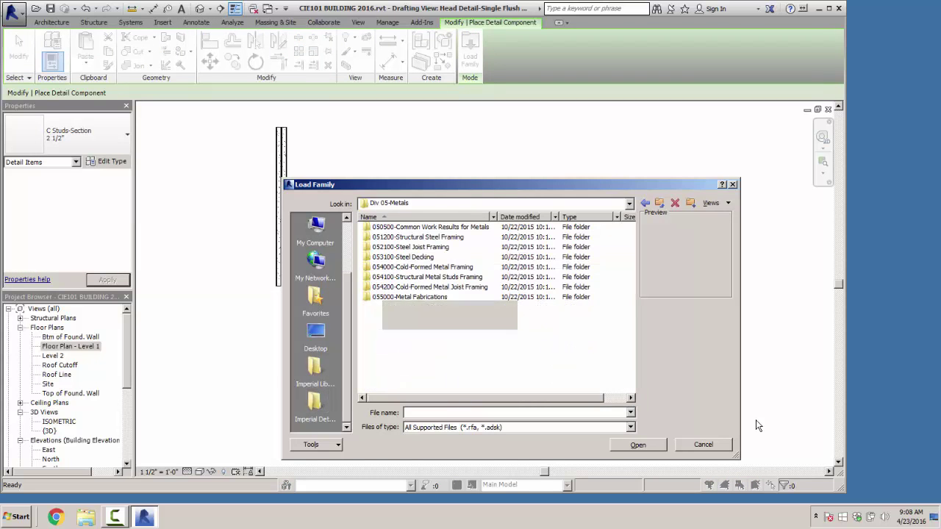
double_click(430, 287)
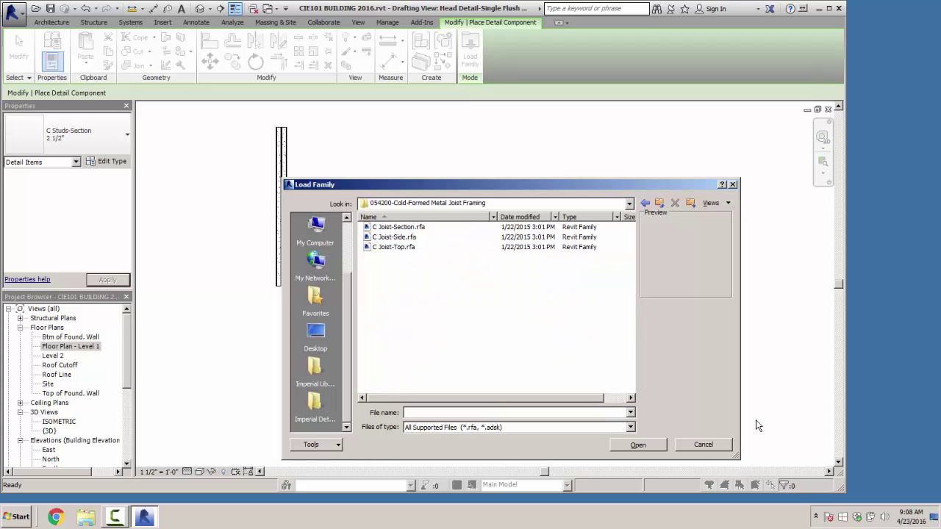
double_click(394, 237)
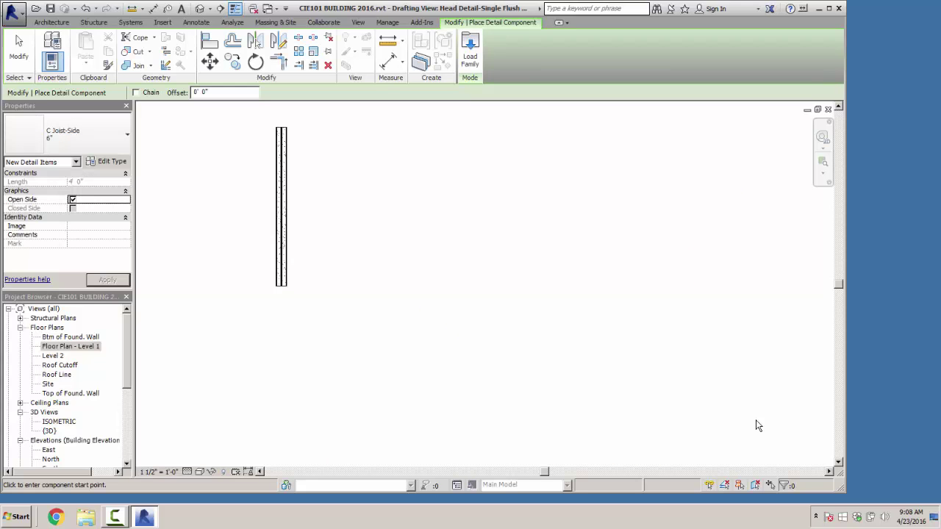
left_click(66, 133)
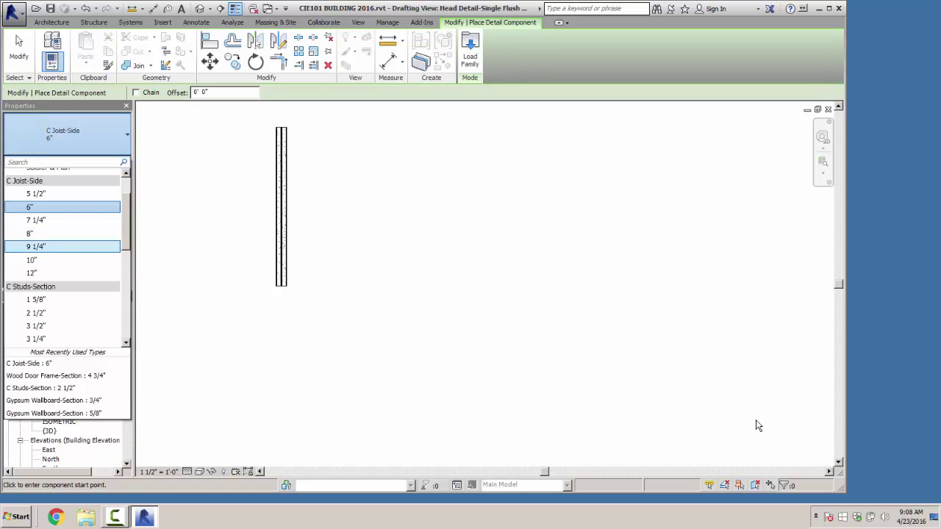
Step: Load the C Studs-Side.rfa family from Detail Items, Div 05-Metals, 054100-Structural Metal Studs Framing
left_click(469, 53)
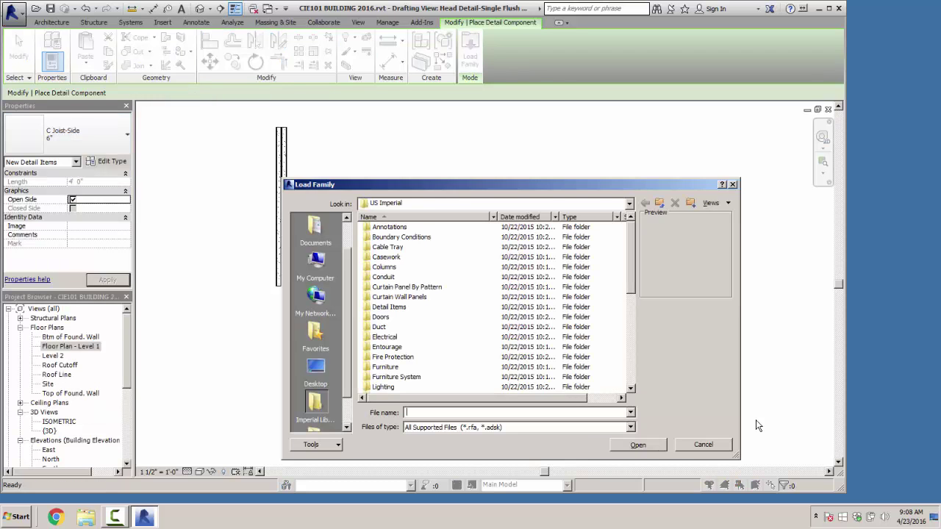
double_click(389, 306)
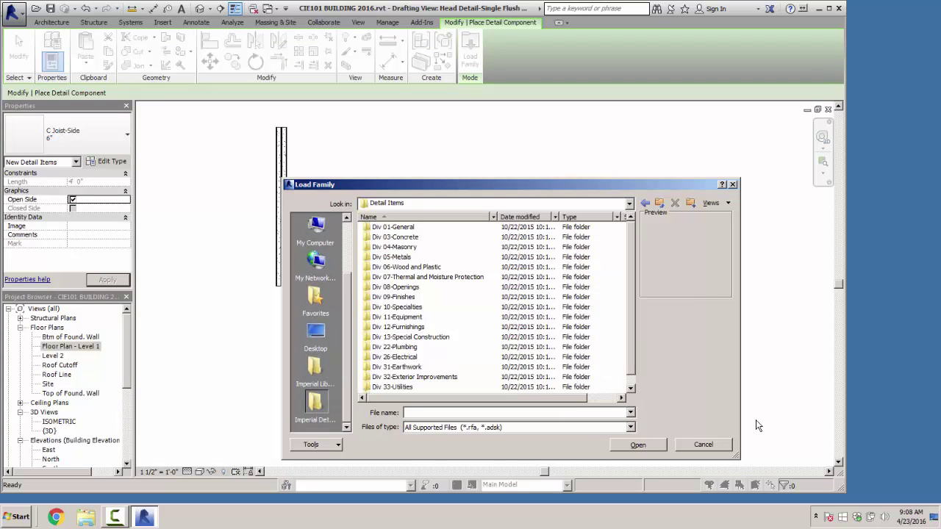
double_click(391, 256)
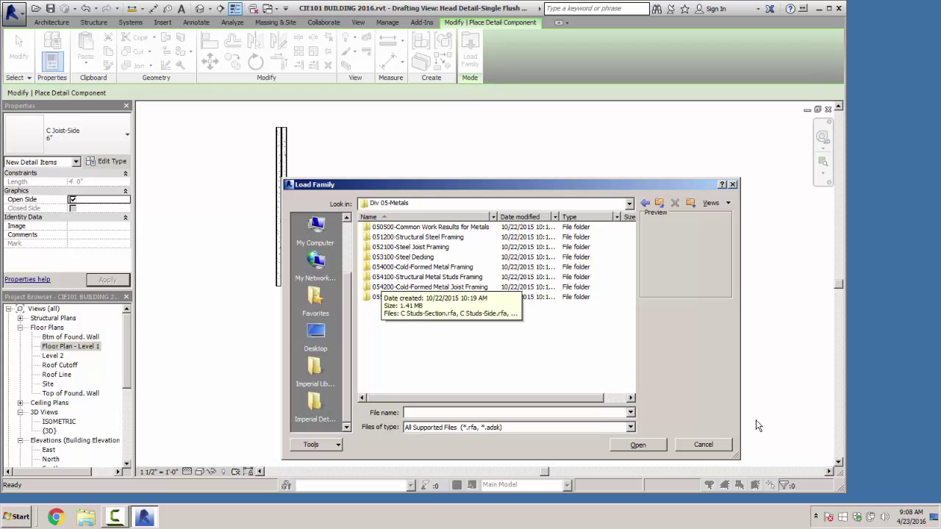
double_click(384, 278)
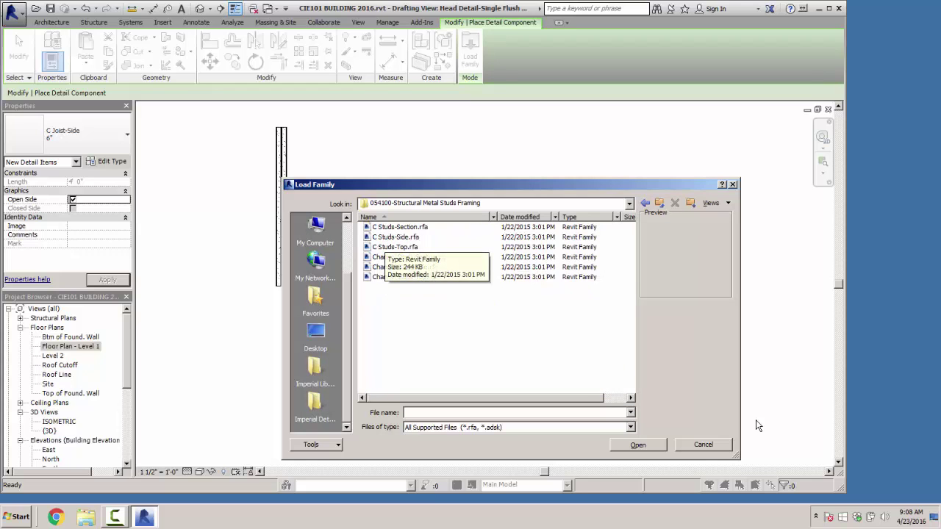
key("Down")
key("Down")
key("Return")
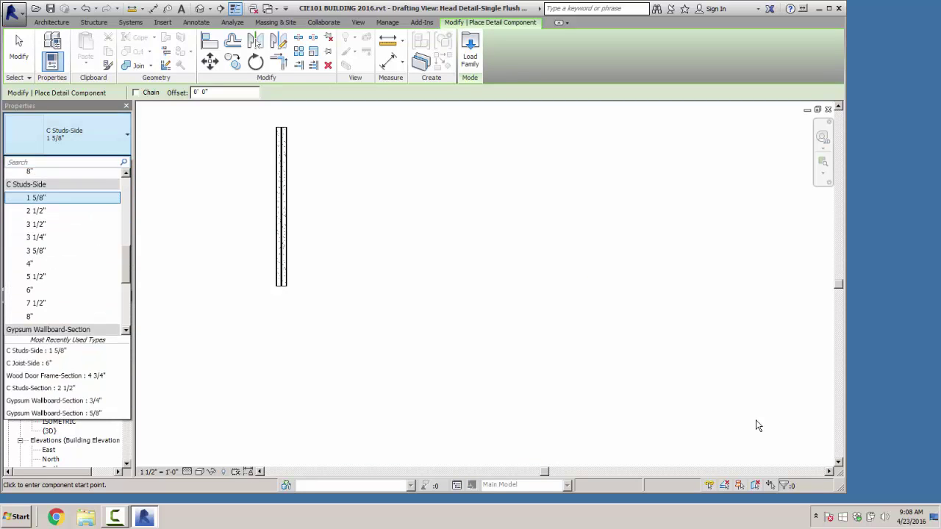
Step: Place a vertical 2 1/2" C Studs-Side component about 1'-6 7/16" long against the right face of the second wallboard layer
key("Return")
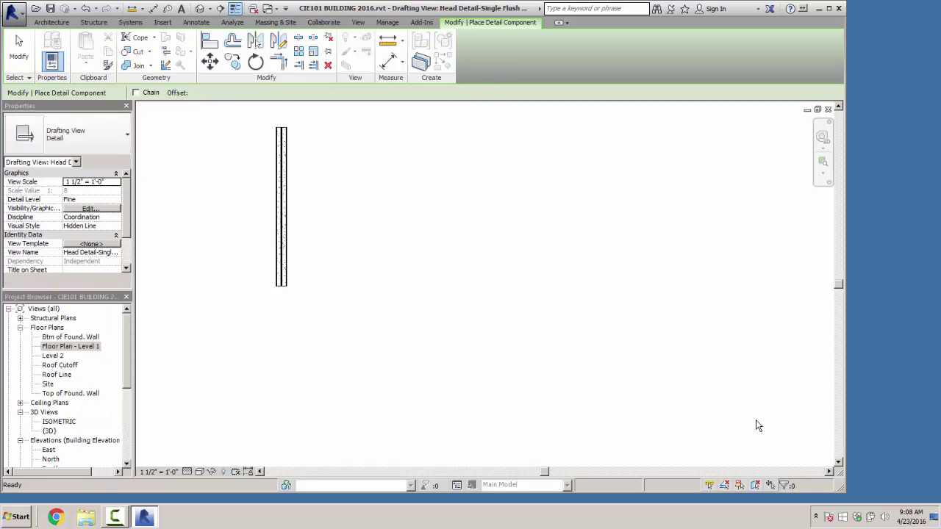
left_click(286, 127)
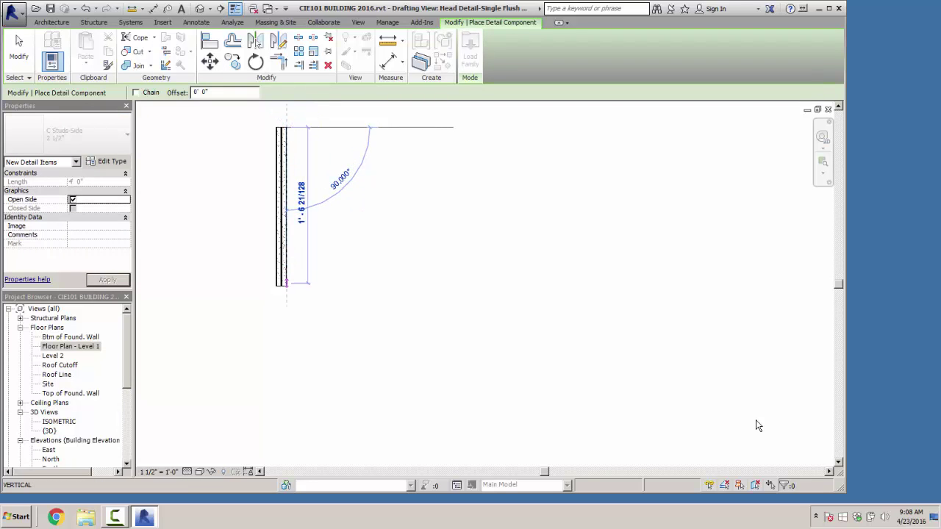
left_click(286, 286)
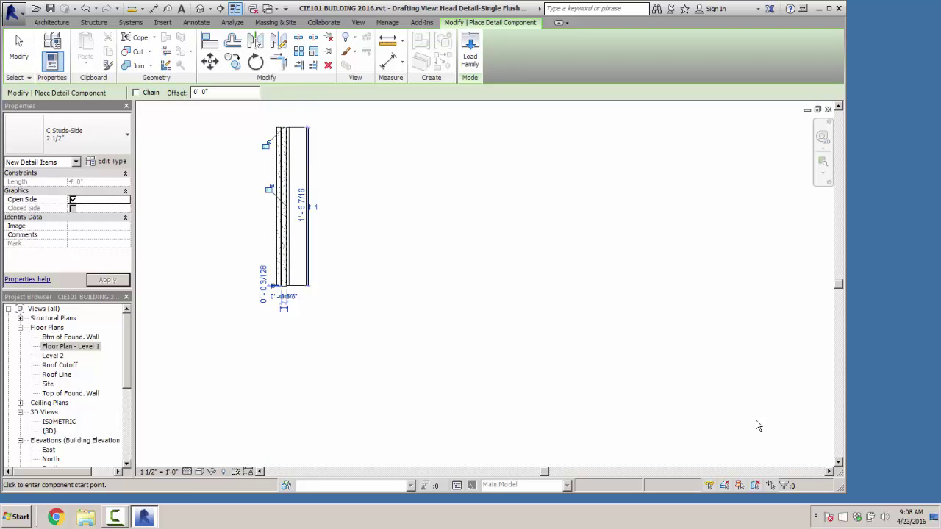
key("Escape")
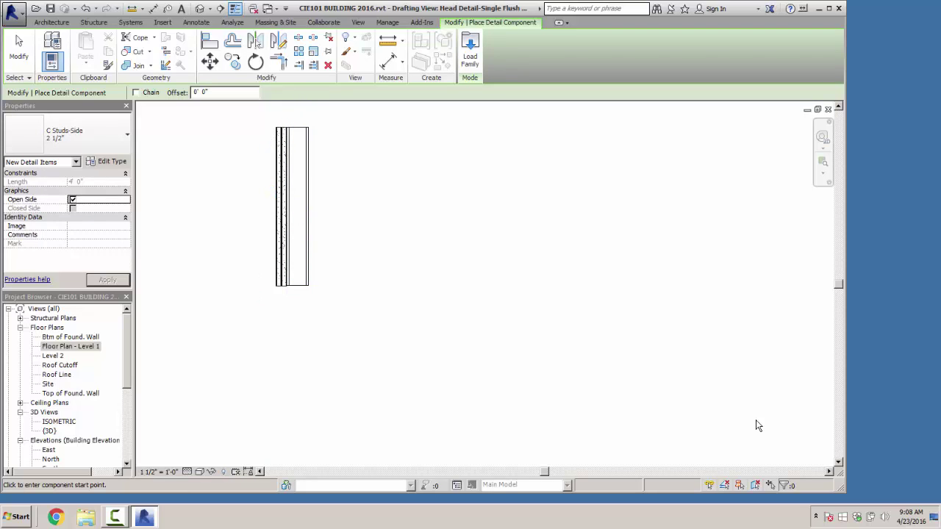
Step: Align the bottom end of the stud with the bottom edge of the gypsum wallboard
scroll(758, 426, "up", 5)
key("a")
key("l")
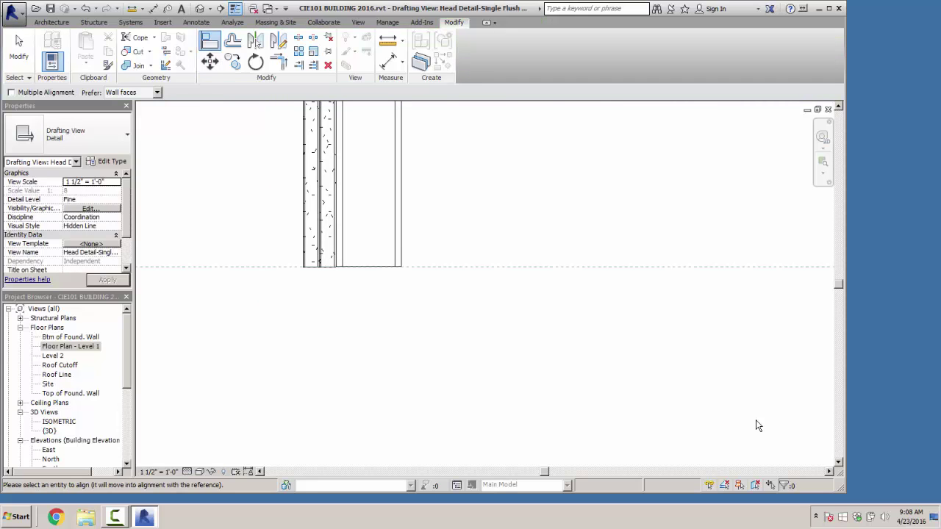
left_click(361, 267)
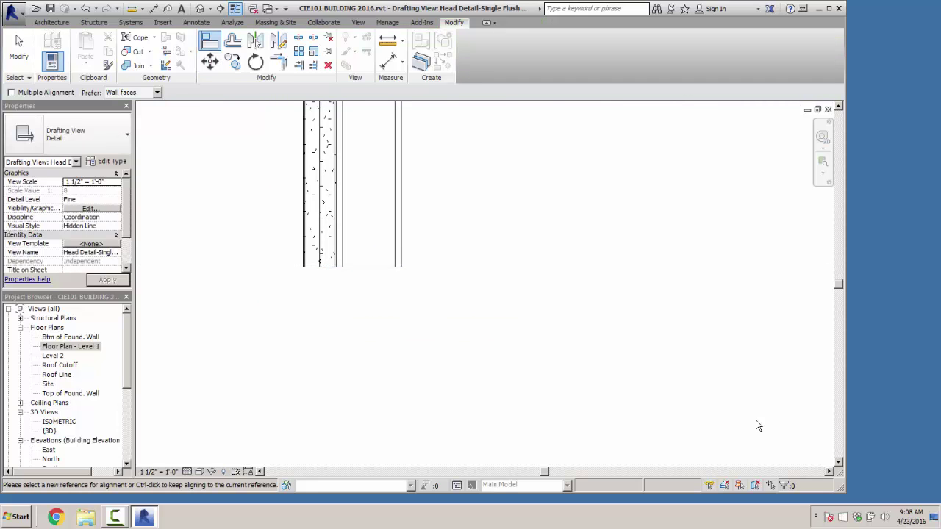
scroll(383, 303, "down", 2)
middle_click_drag(428, 285, 402, 397)
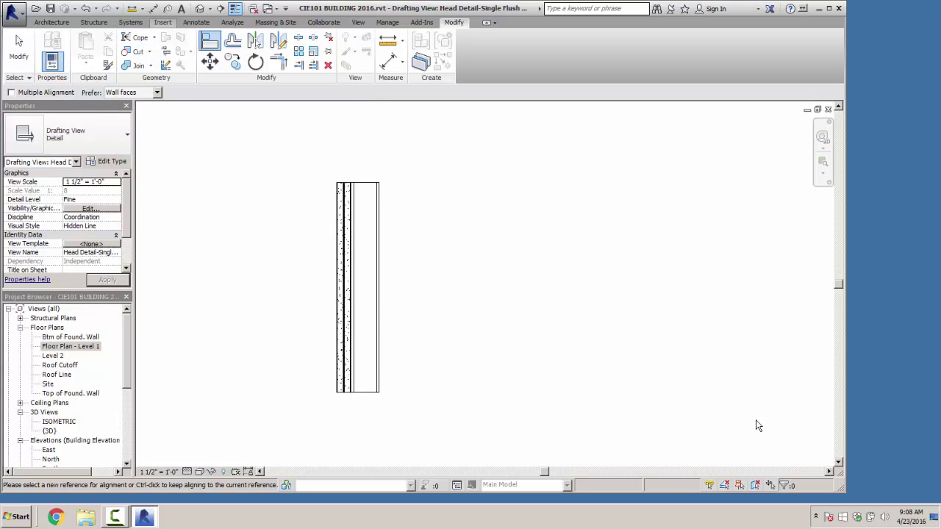
Step: Place two adjacent 5/8" Gypsum Wallboard-Section layers against the stud's right face, running from its top to its bottom end
left_click(162, 22)
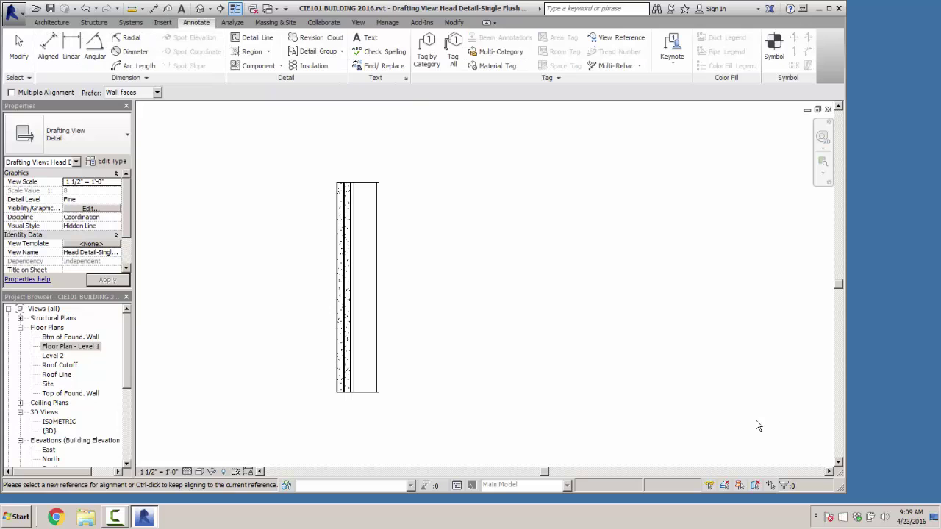
key("d")
key("c")
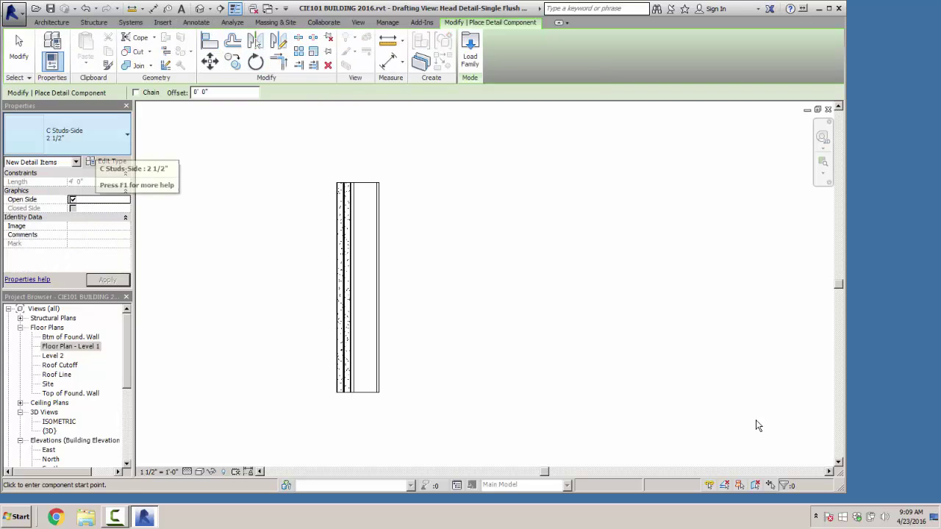
left_click(89, 135)
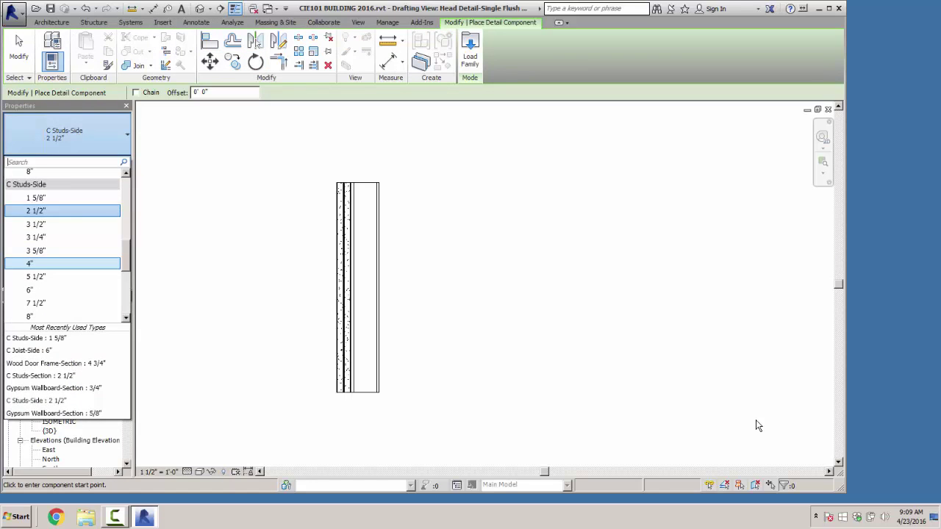
scroll(66, 242, "up", 7)
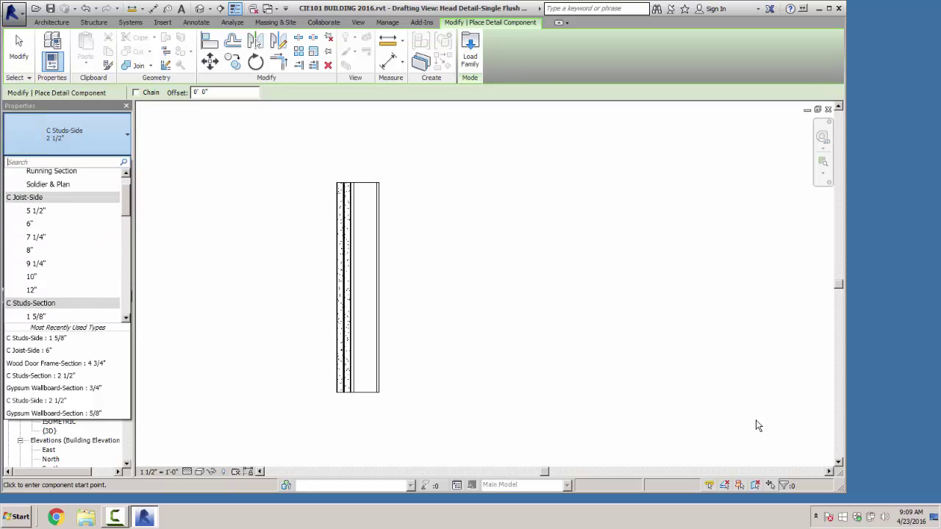
scroll(66, 243, "up", 1)
scroll(66, 242, "down", 5)
scroll(67, 243, "down", 4)
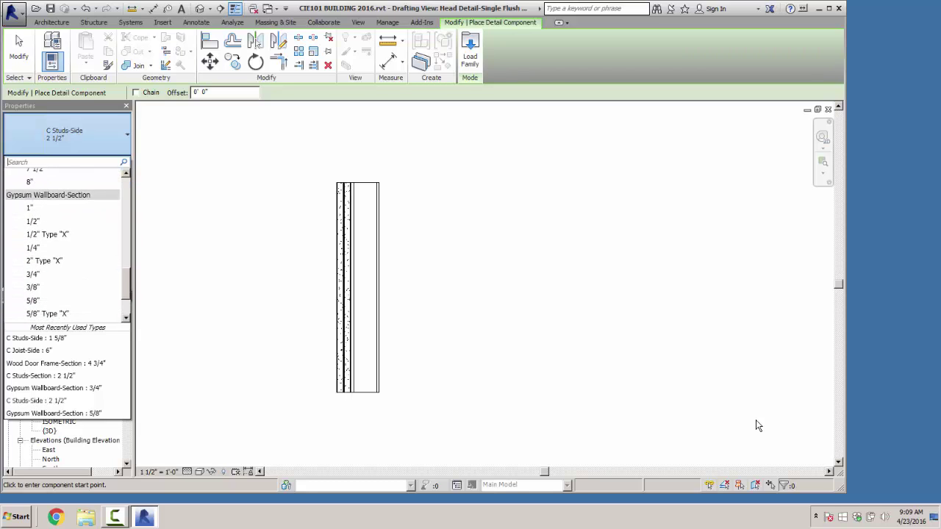
key("Return")
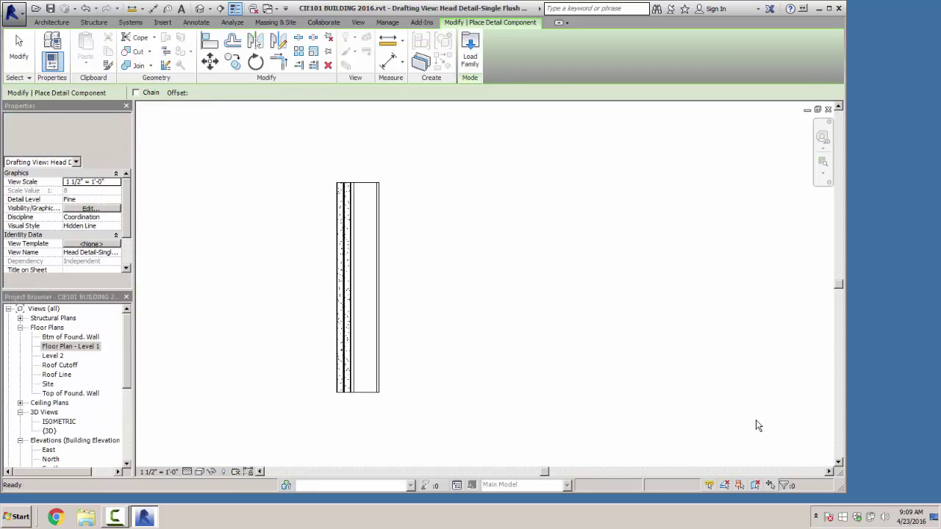
left_click(379, 183)
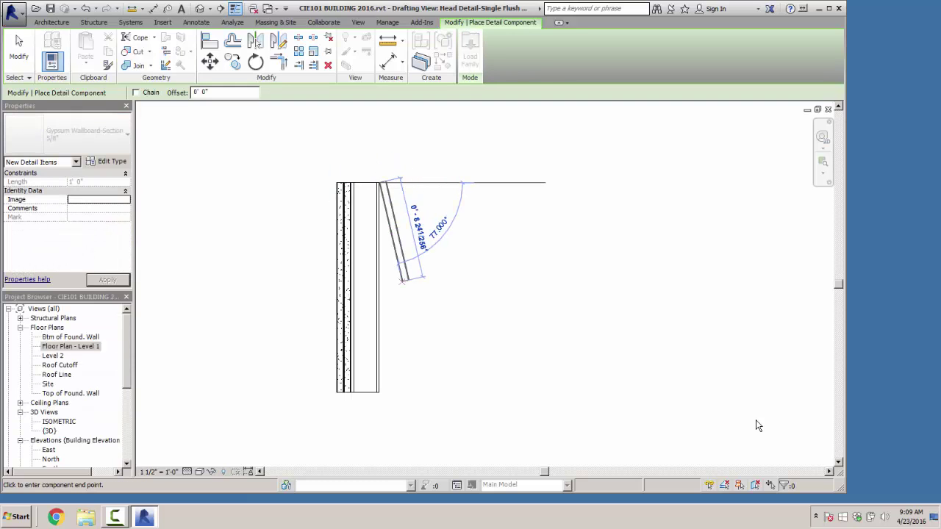
left_click(378, 392)
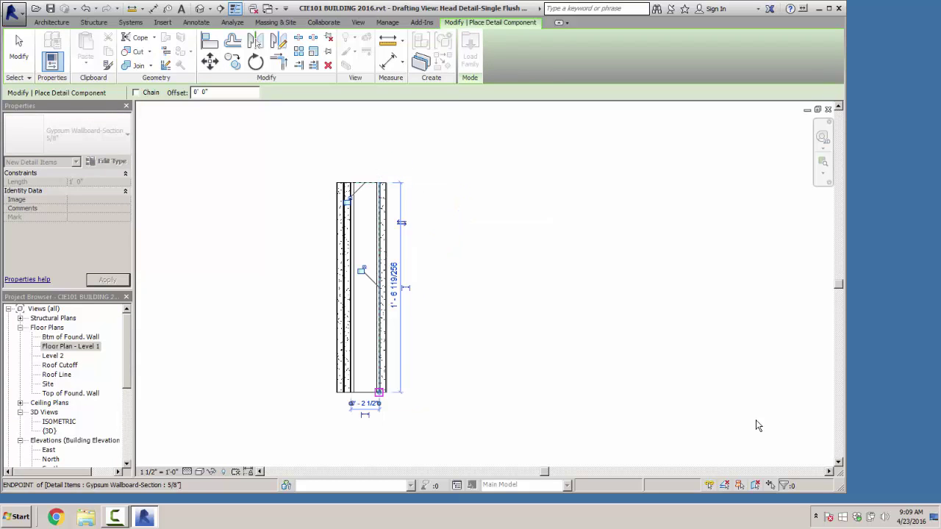
left_click(387, 182)
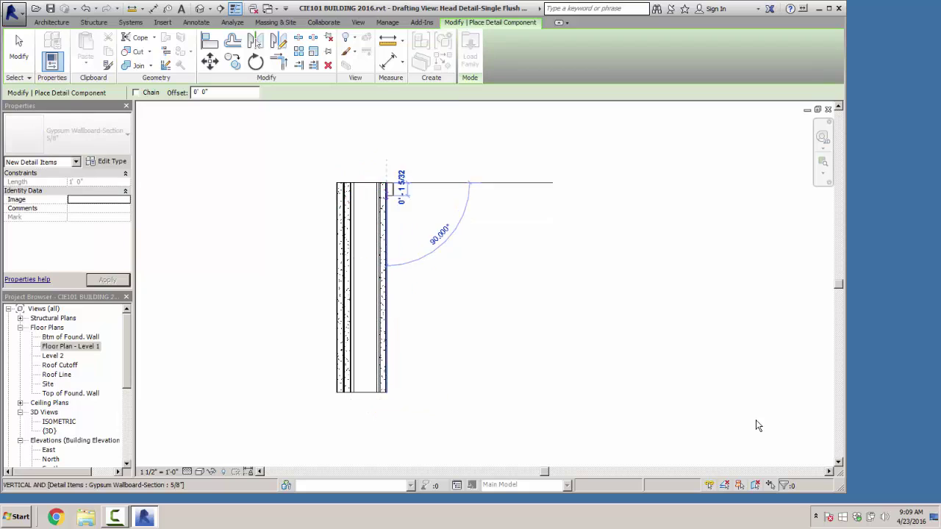
left_click(387, 392)
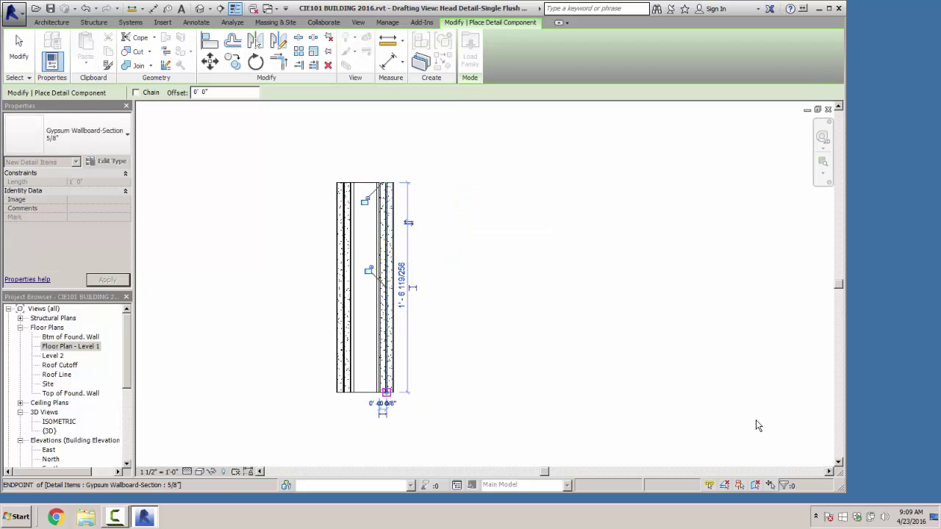
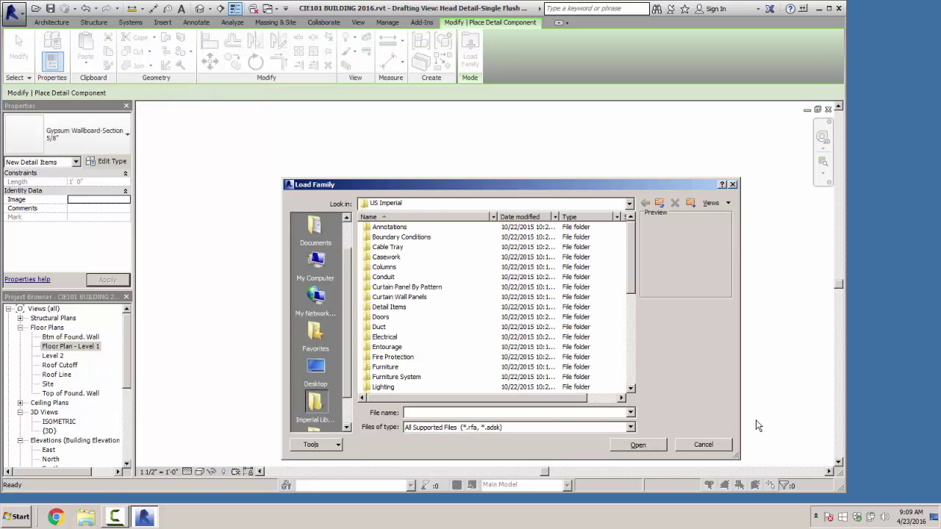
Step: Load the Rough Cut Lumber-Section.rfa family, type 2x3R, from Div 06-Wood and Plastic, 061100-Wood Framing
double_click(384, 267)
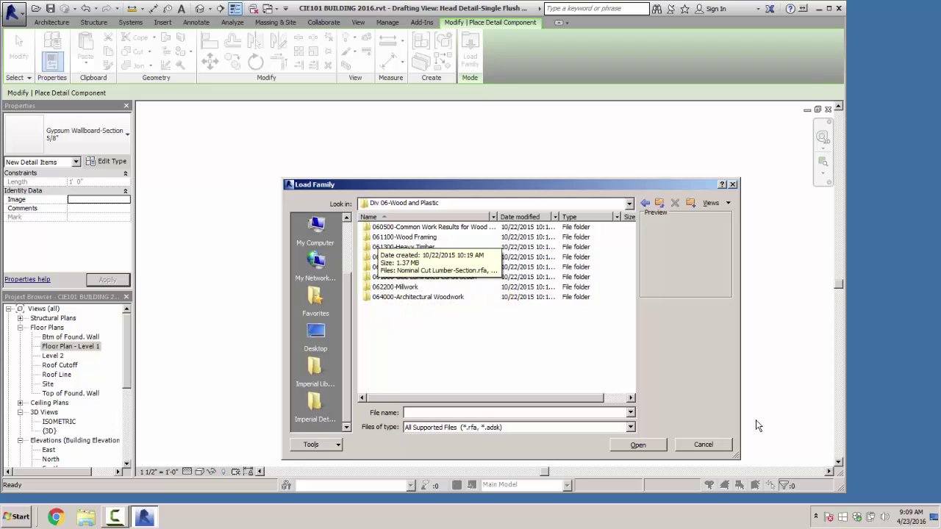
double_click(403, 237)
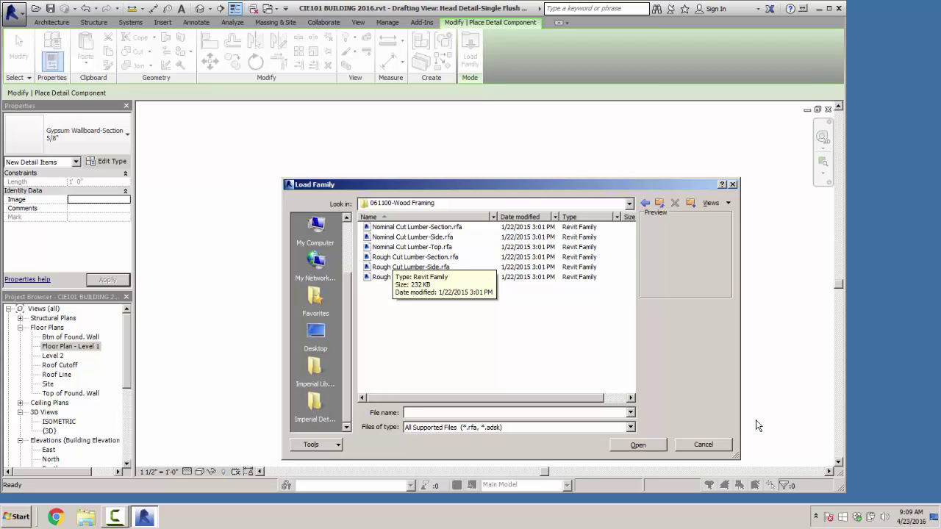
left_click(412, 257)
left_click(637, 444)
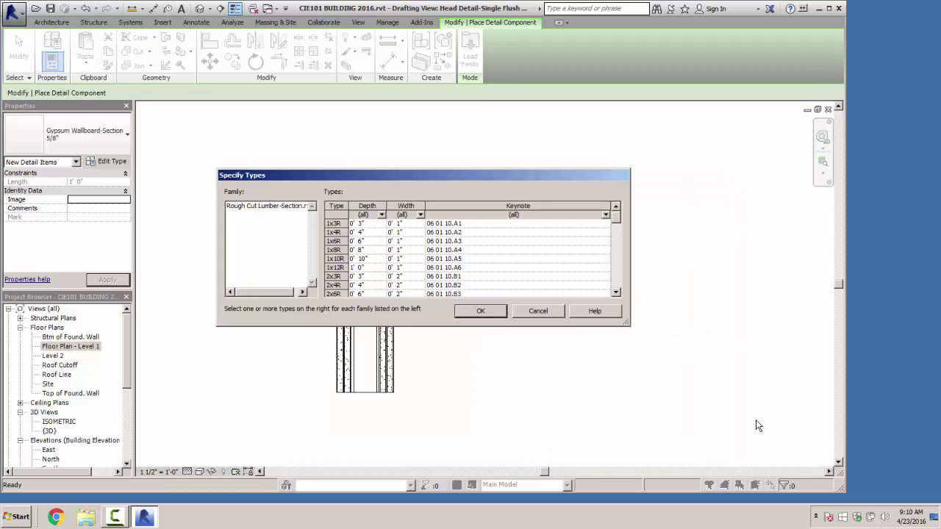
left_click(360, 277)
left_click(480, 311)
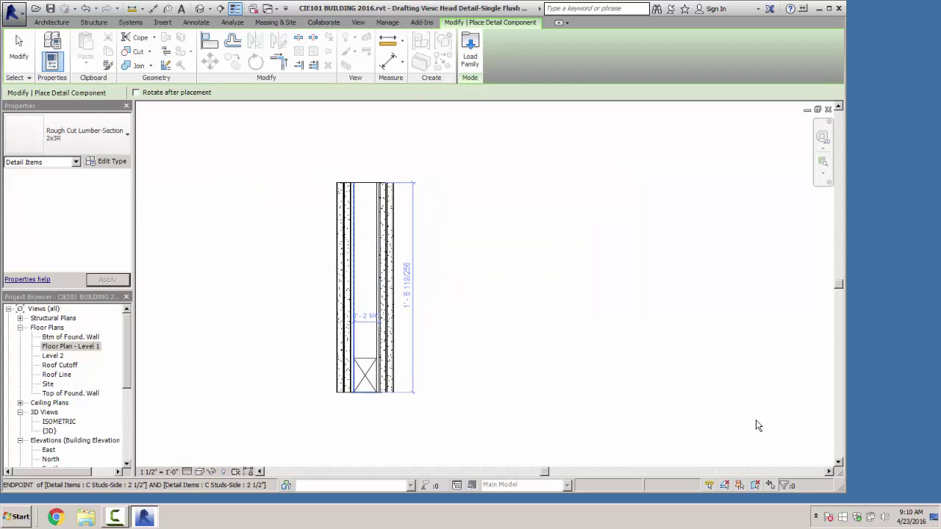
Step: Place two vertically stacked 2x3R Rough Cut Lumber-Section pieces inside the stud, starting at its bottom end against its left inner face
scroll(357, 391, "up", 5)
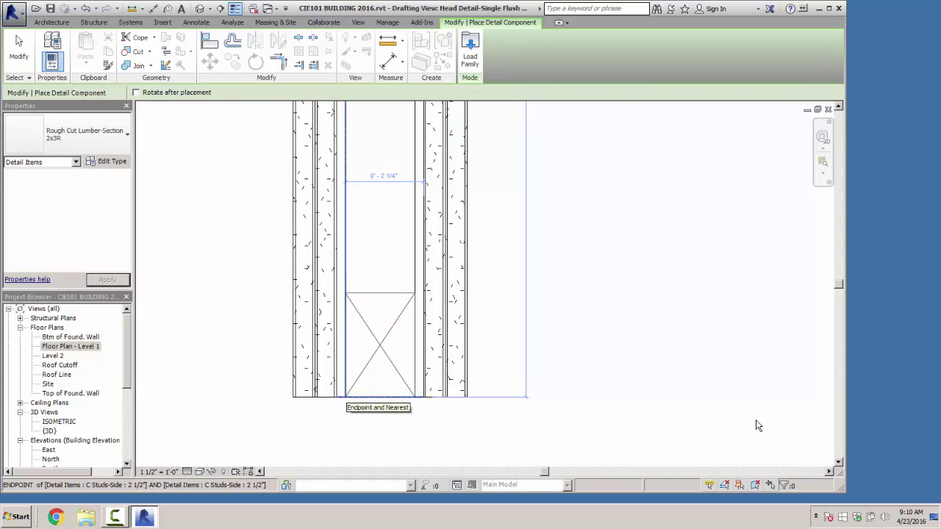
left_click(345, 397)
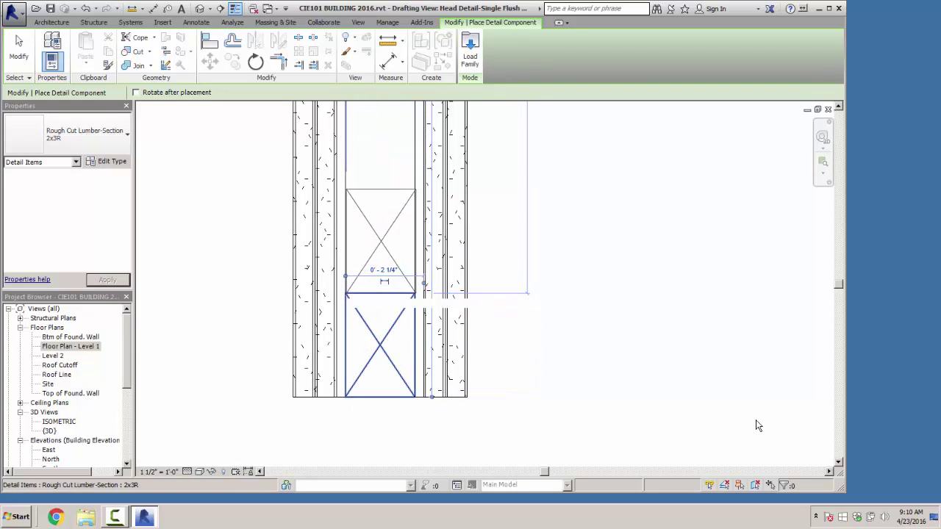
scroll(346, 291, "up", 3)
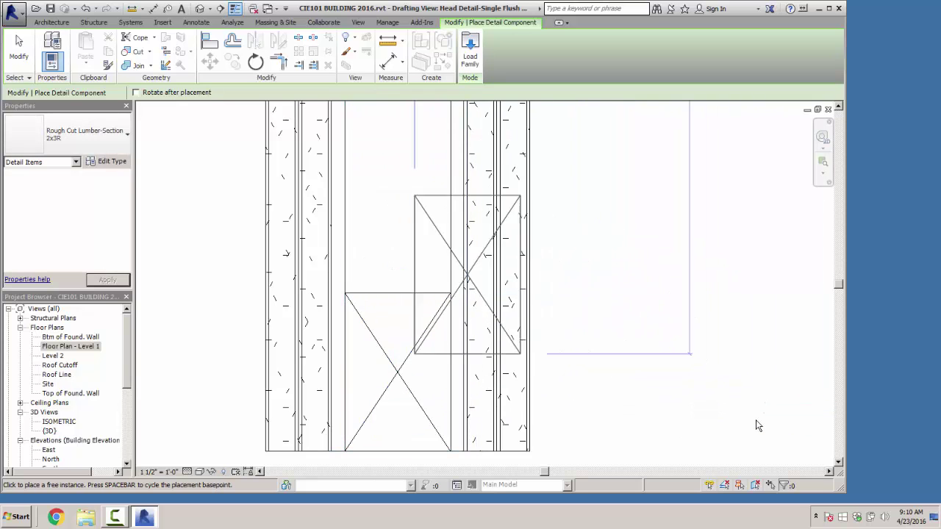
left_click(398, 292)
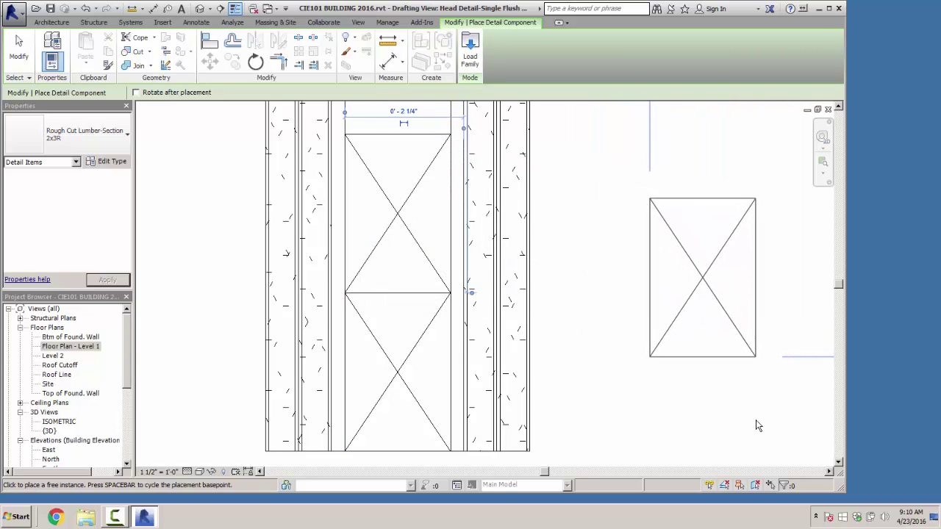
left_click(758, 425)
key("Escape")
key("Escape")
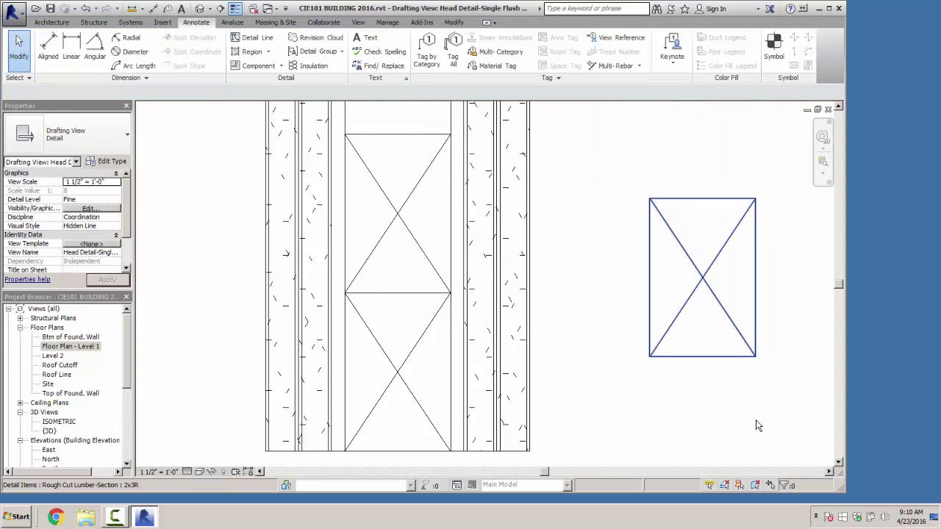
left_click(758, 425)
key("Delete")
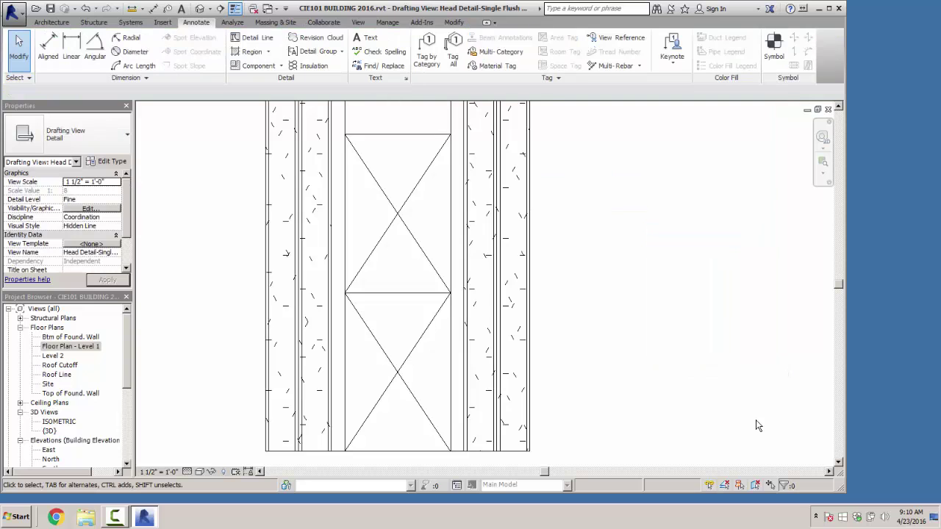
Step: Place a 4 3/4" Wood Door Frame-Section against the wall's bottom edge, its right corner at the midpoint of the outermost right wallboard layer's end
scroll(757, 425, "down", 5)
middle_click_drag(757, 425, 721, 385)
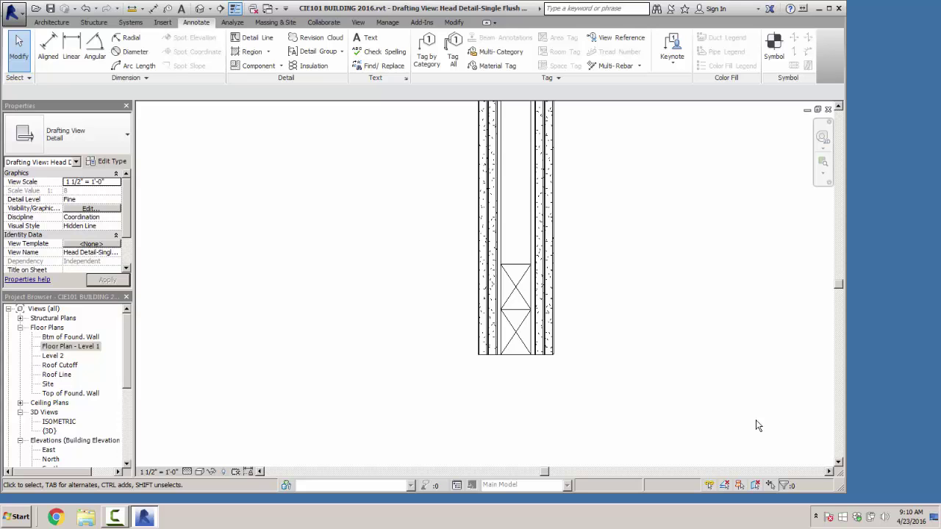
middle_click_drag(758, 424, 722, 397)
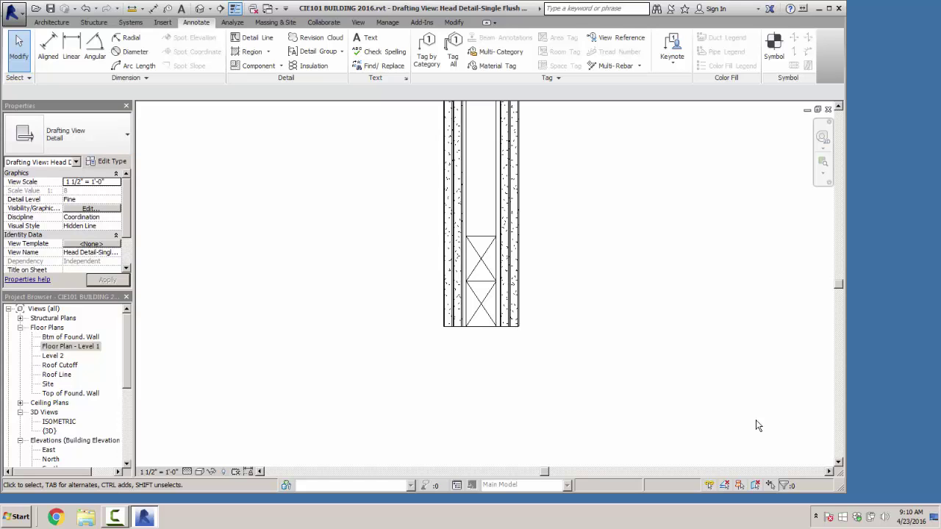
key("d")
key("c")
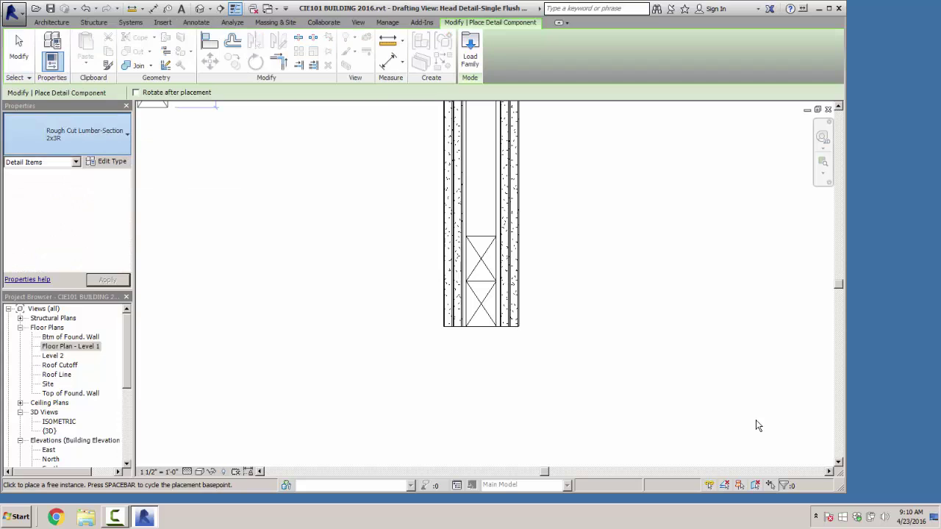
left_click(111, 135)
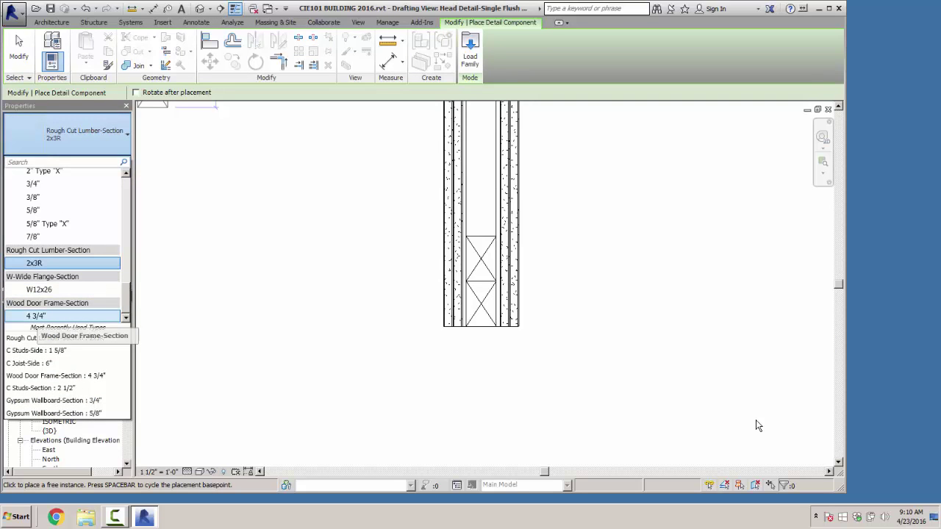
left_click(35, 316)
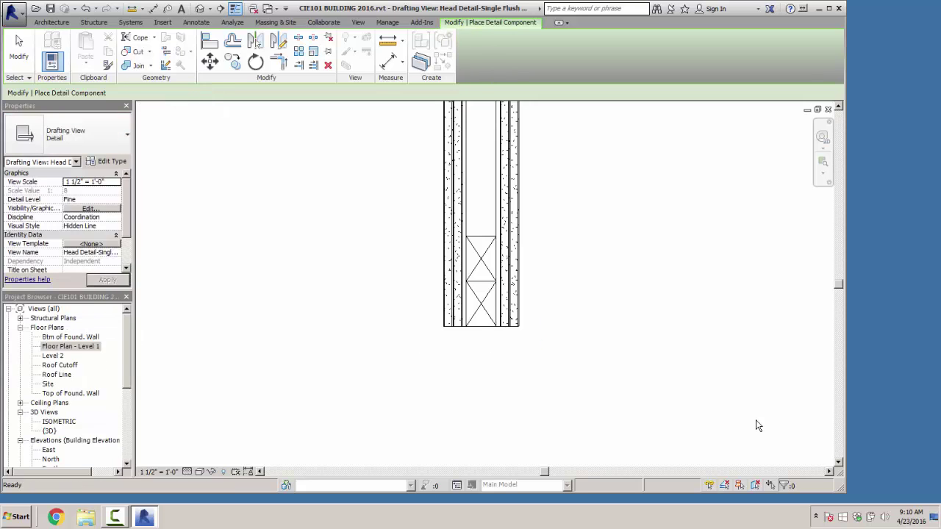
scroll(496, 342, "up", 2)
scroll(507, 372, "up", 2)
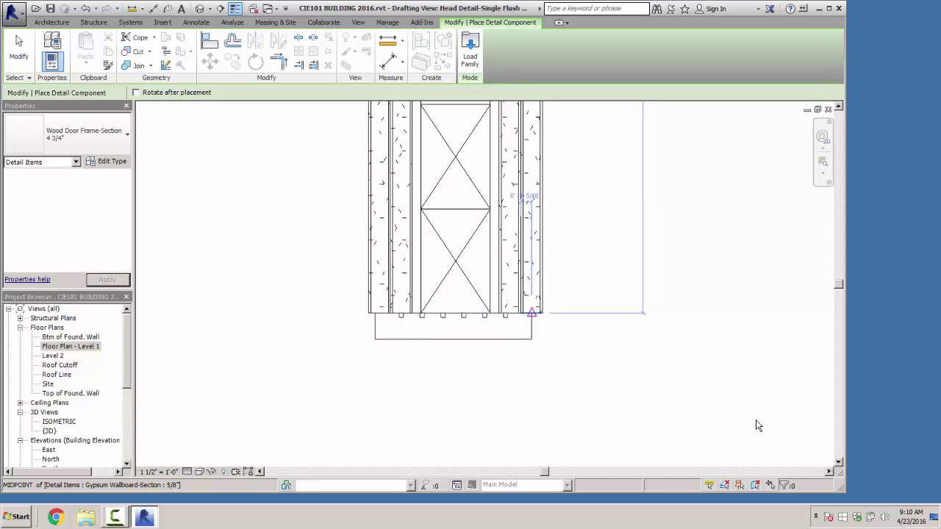
left_click(532, 313)
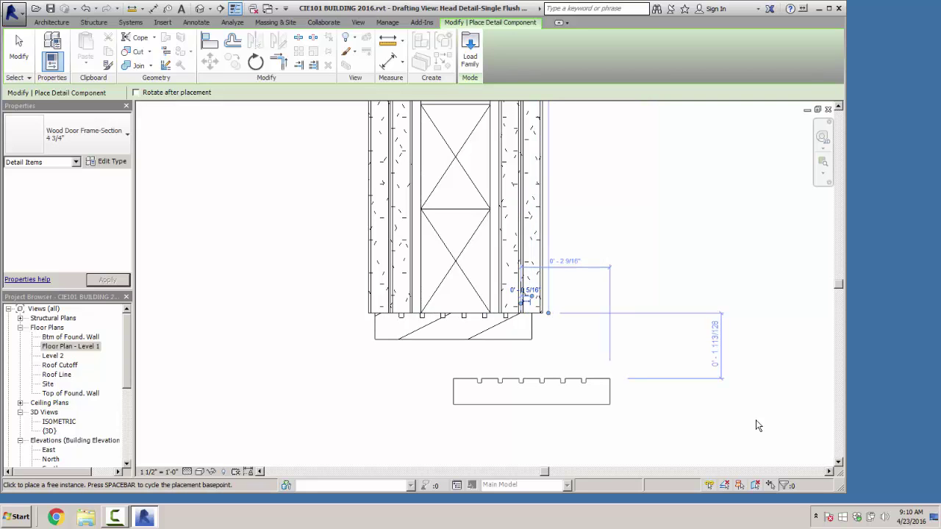
key("Escape")
key("Escape")
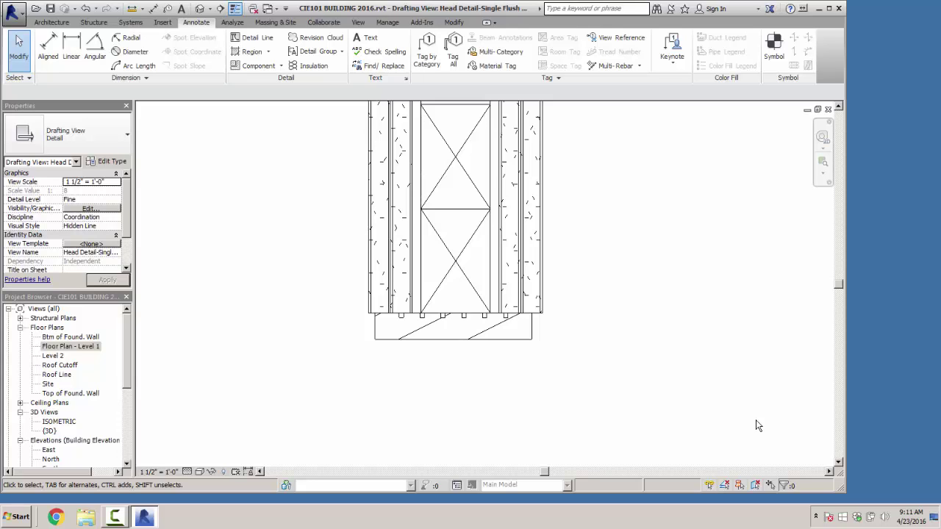
Step: Create a Wood 1 filled region as a rectangle about 1 5/8" wide and 11 1/16" high, hanging from the door frame's underside
left_click(268, 52)
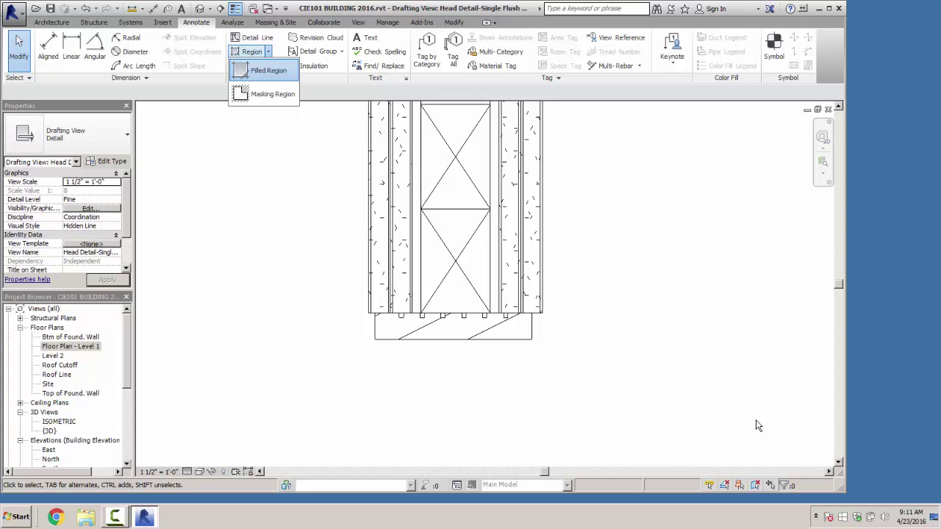
left_click(268, 70)
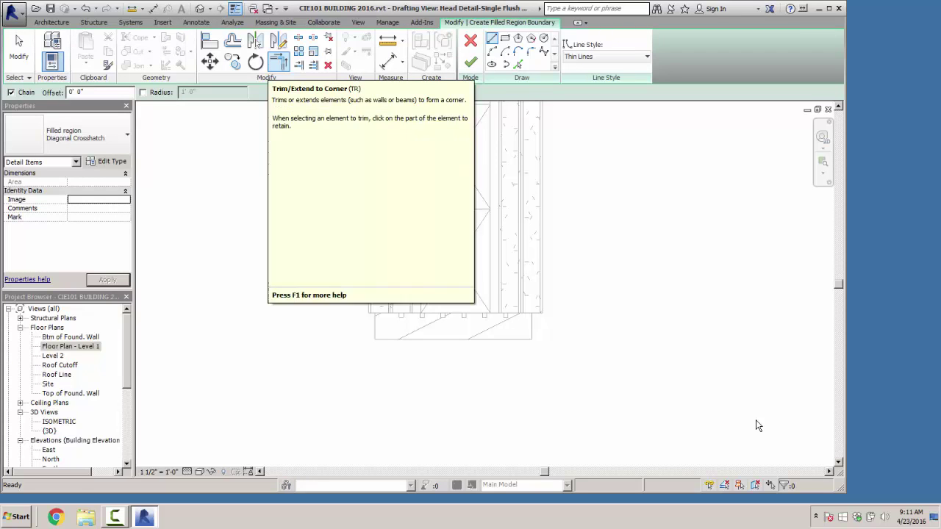
left_click(88, 134)
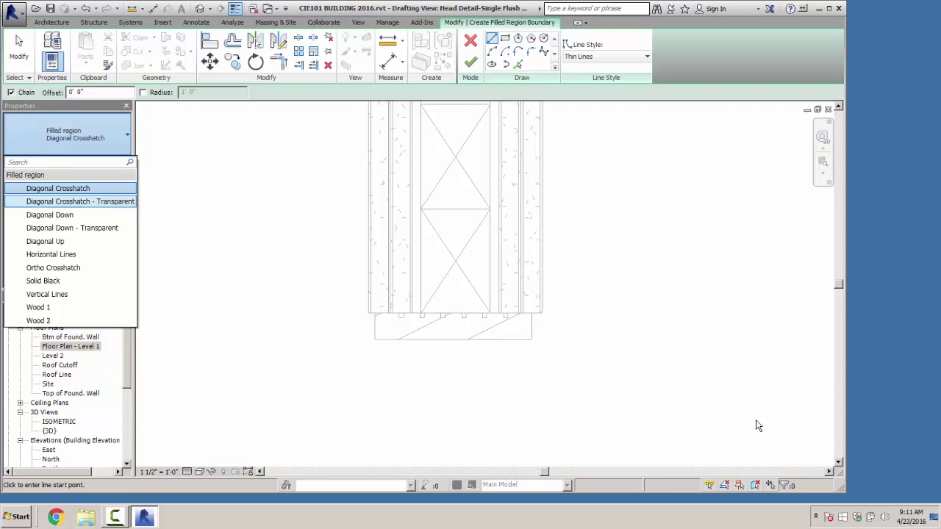
left_click(52, 308)
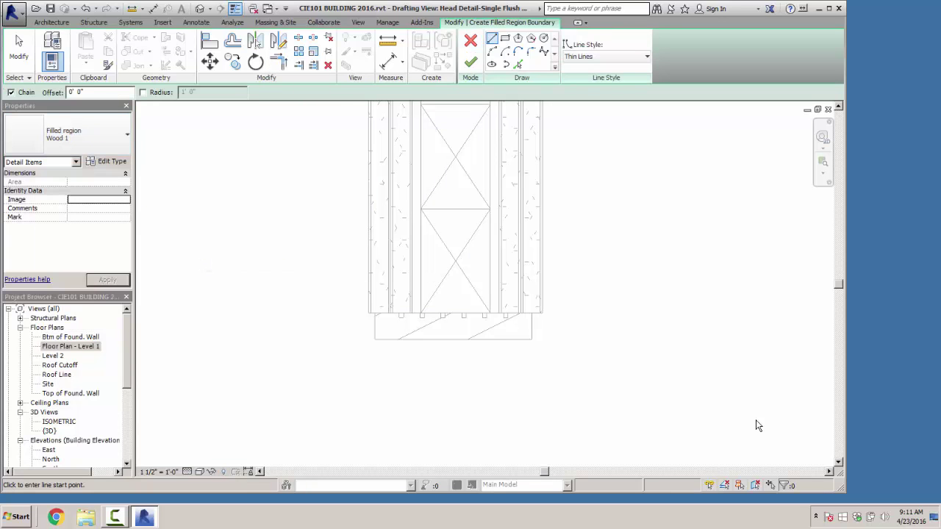
left_click(505, 38)
scroll(389, 384, "down", 2)
middle_click_drag(389, 384, 364, 232)
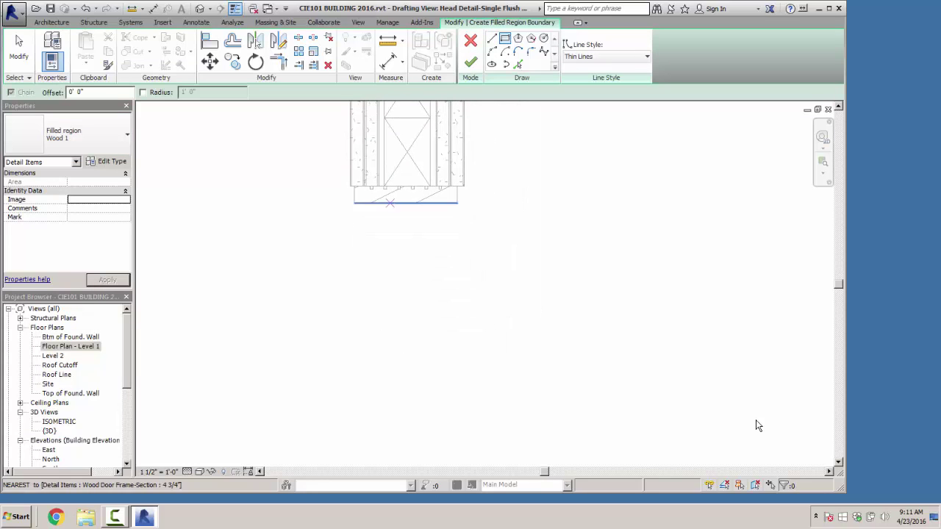
left_click(389, 202)
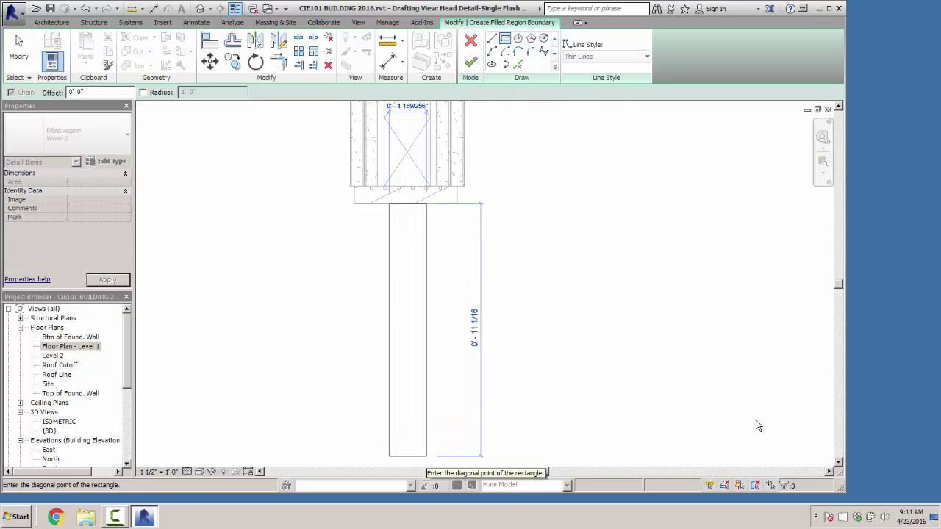
left_click(427, 456)
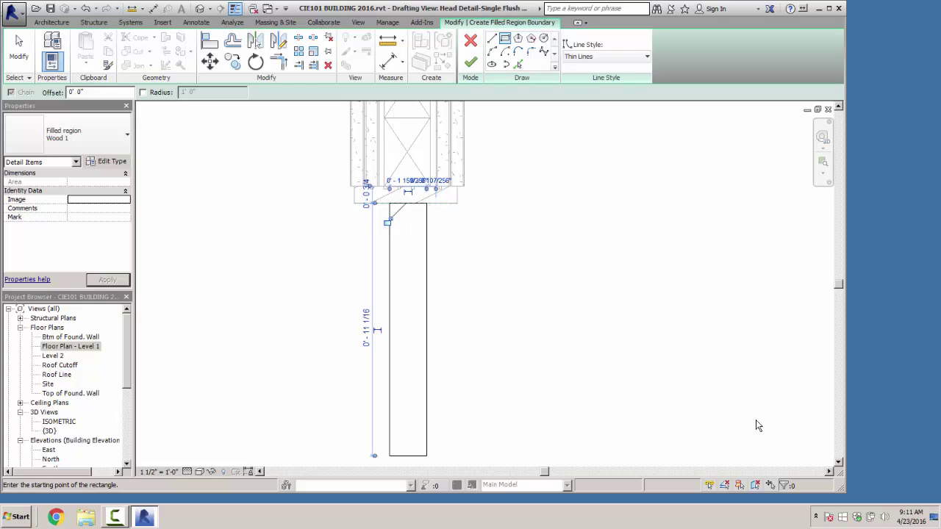
left_click(471, 62)
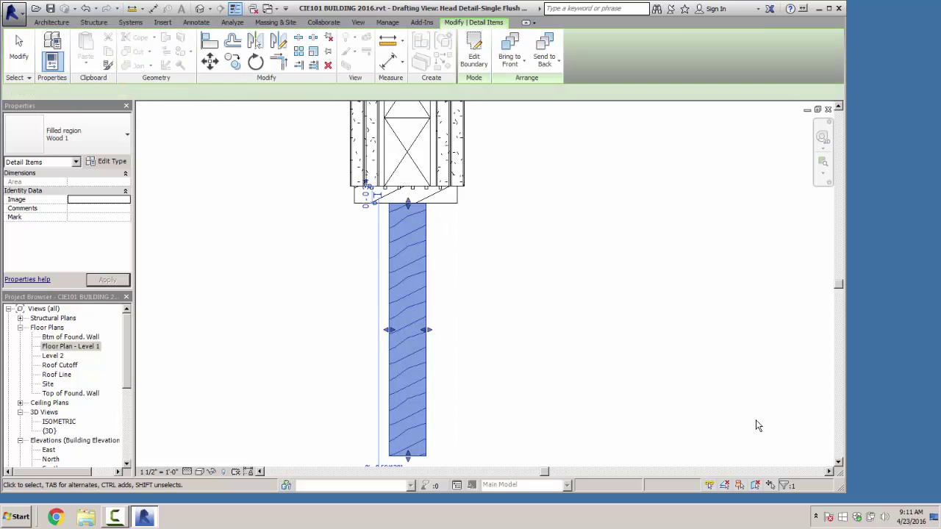
key("Escape")
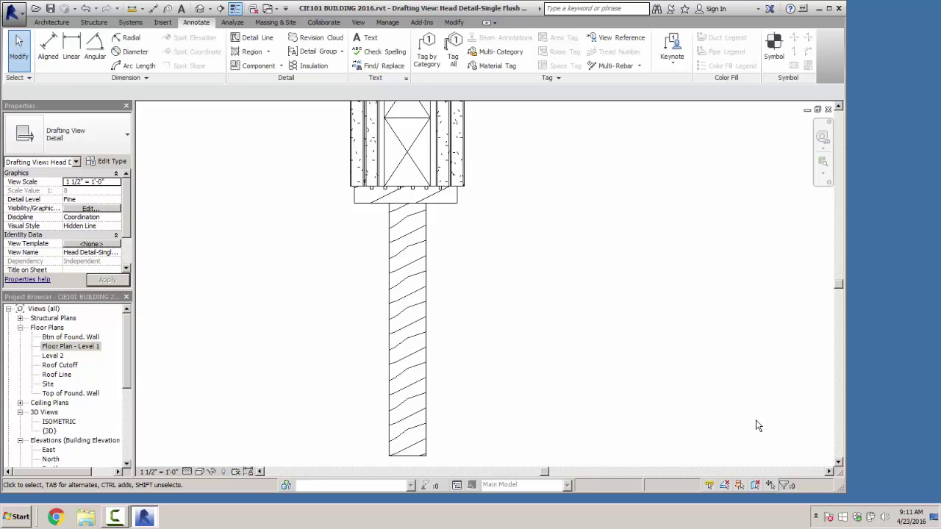
Step: Load the Break Line.rfa detail family from Detail Items, Div 01-General
key("c")
key("m")
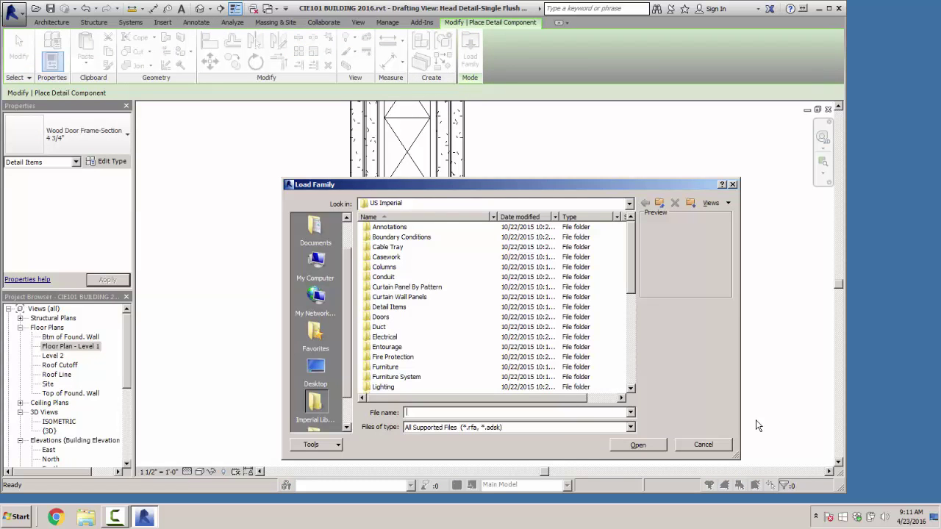
key("d")
key("Return")
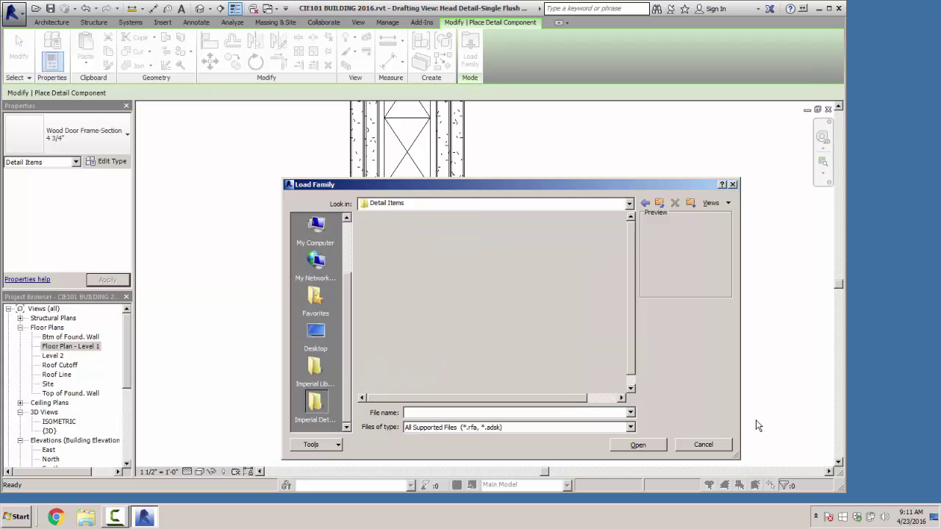
key("d")
key("Return")
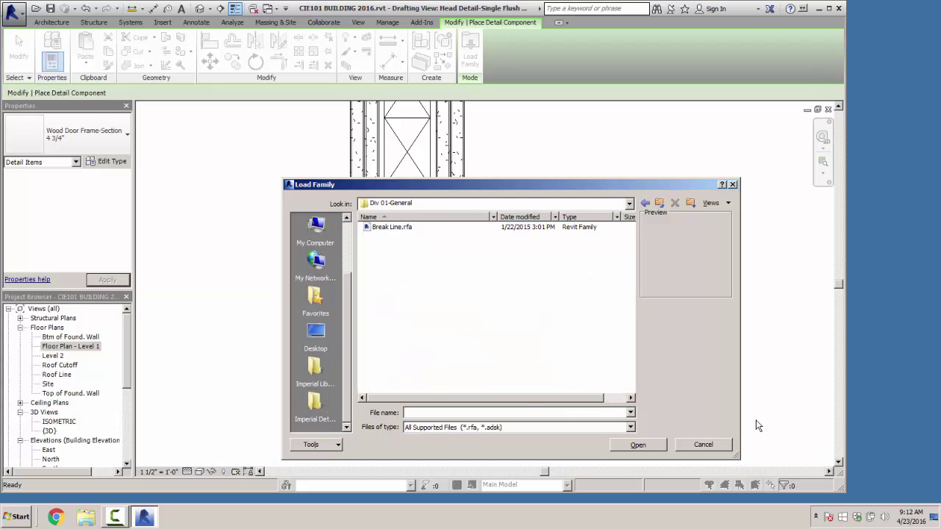
key("b")
key("Return")
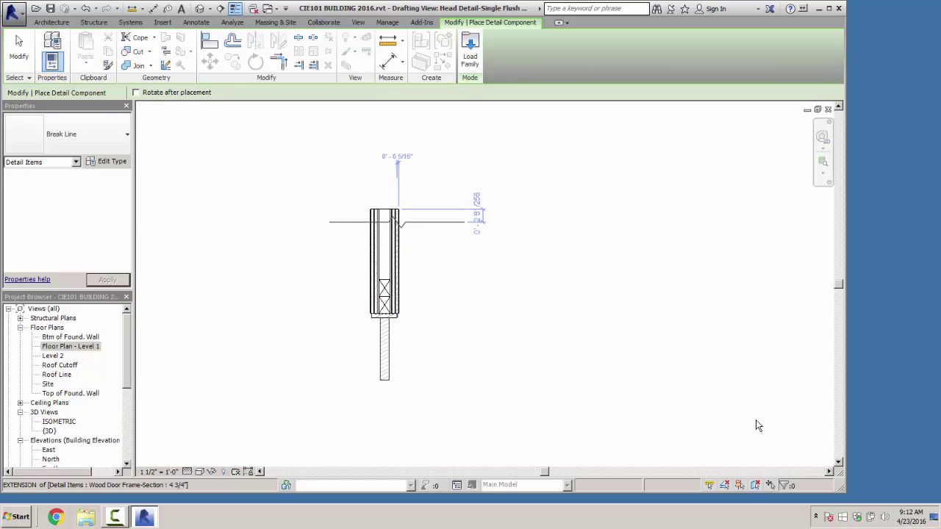
Step: Place one break line across the wall near its top and another across the door panel near its lower end
left_click(386, 230)
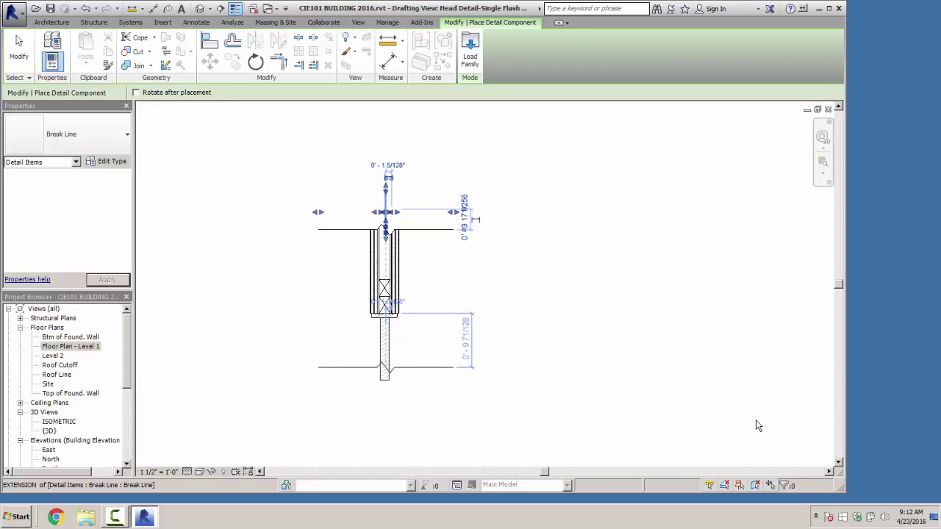
left_click(386, 367)
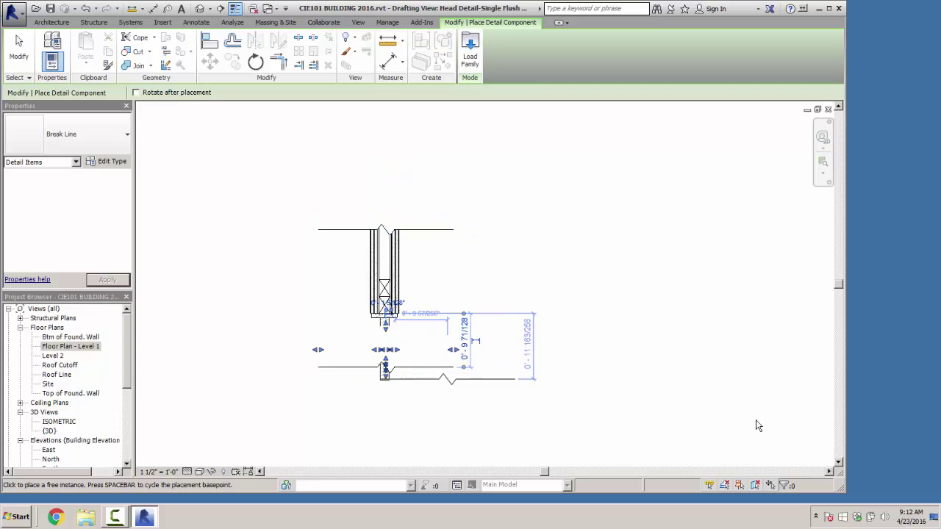
key("Escape")
key("Escape")
key("z")
key("f")
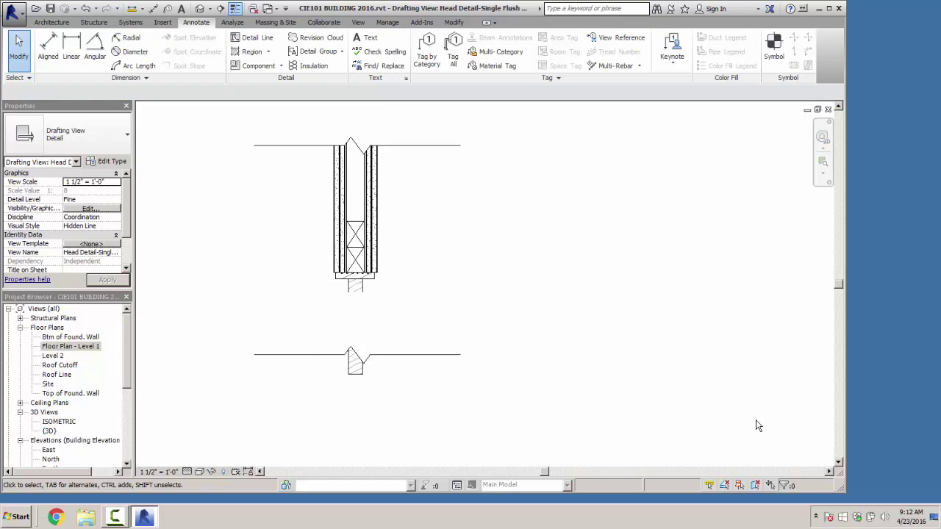
Step: Rotate the lower break line 180 degrees and extend its masking depth to about 11" so it covers the door panel's lower end
left_click(411, 355)
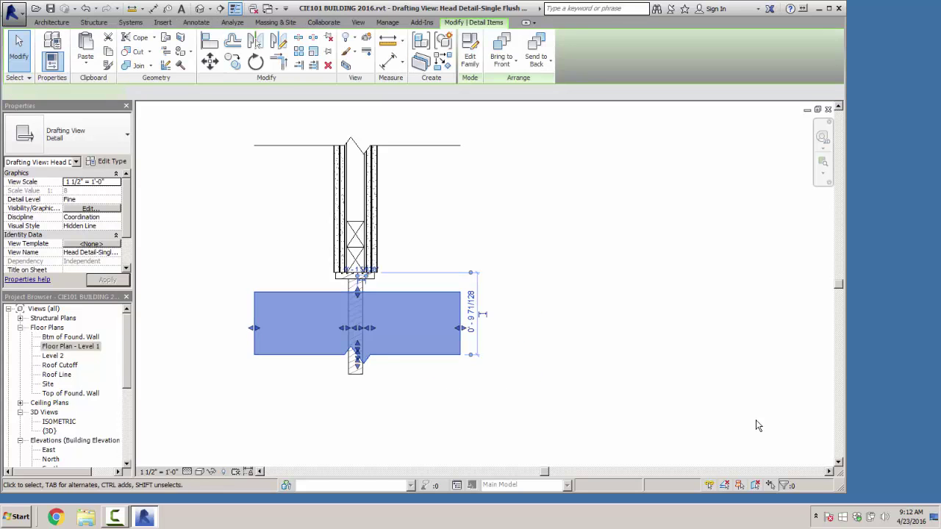
key("r")
key("o")
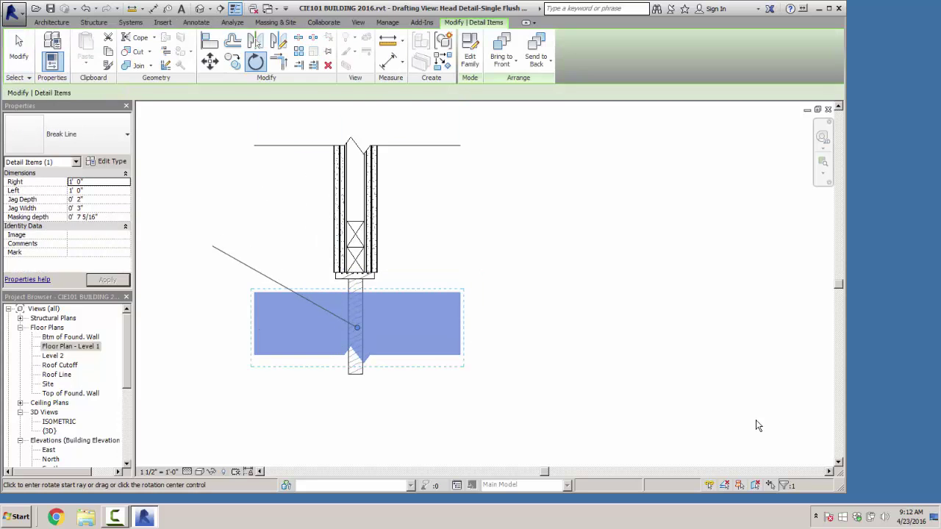
left_click(191, 328)
type("180")
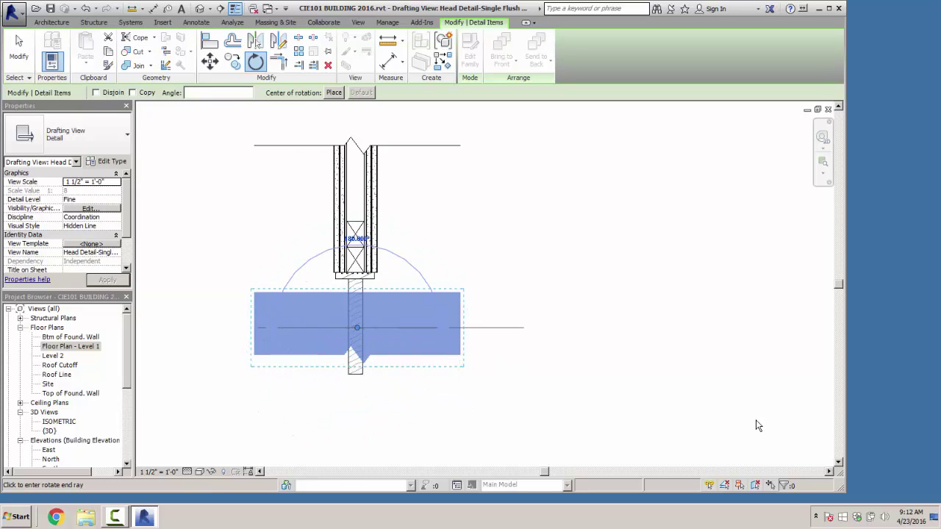
key("Return")
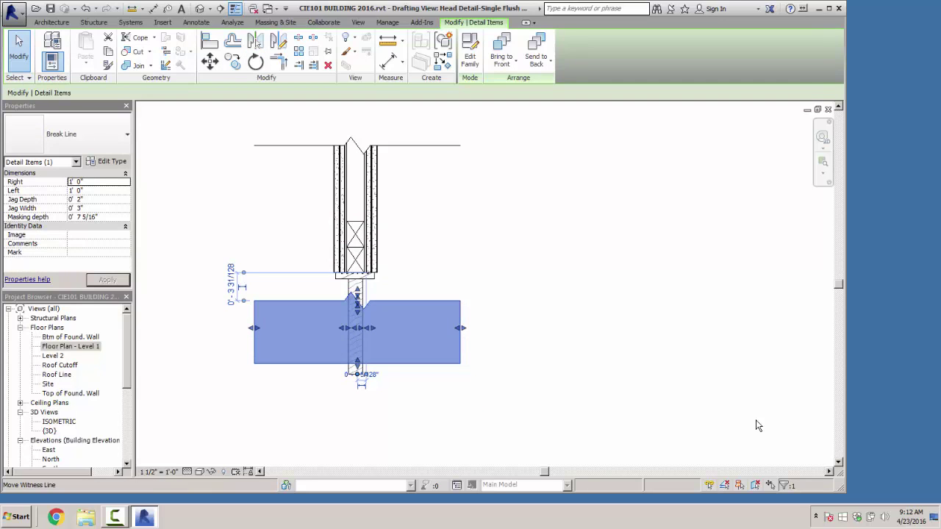
left_click_drag(357, 366, 357, 395)
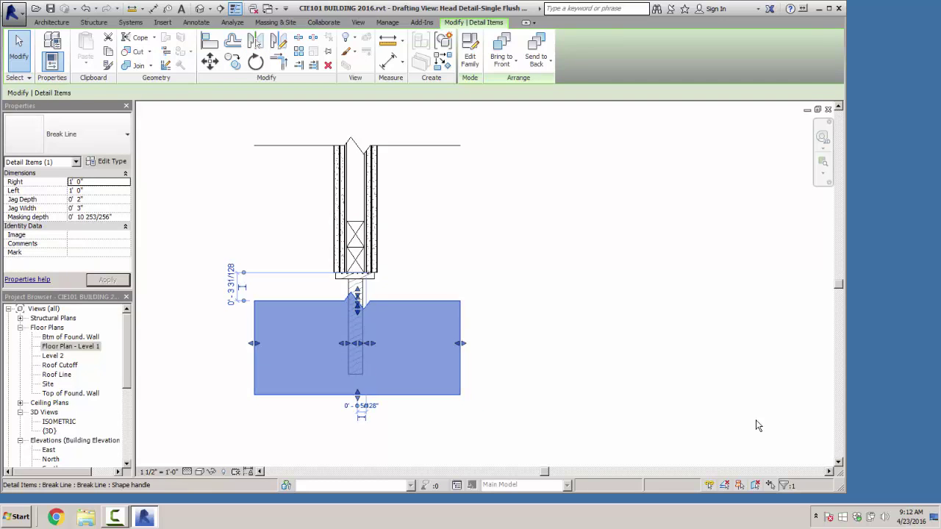
Step: Try to lower the break line across the door panel with its jag depth handles, undoing the change
left_click_drag(357, 310, 357, 333)
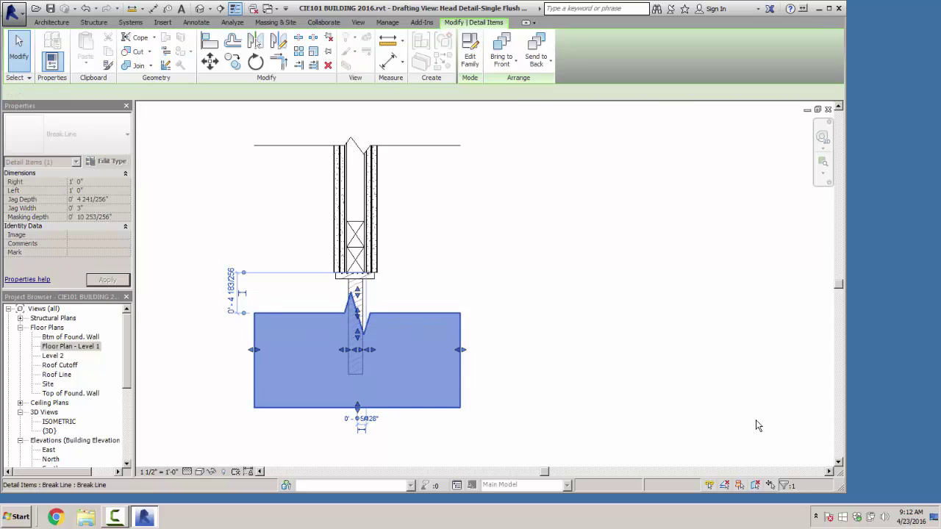
key("Escape")
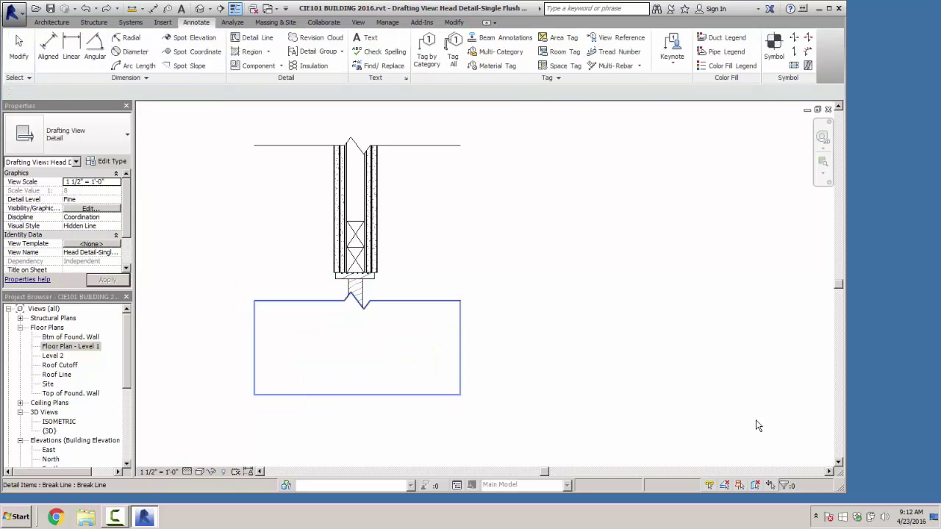
key("ctrl+z")
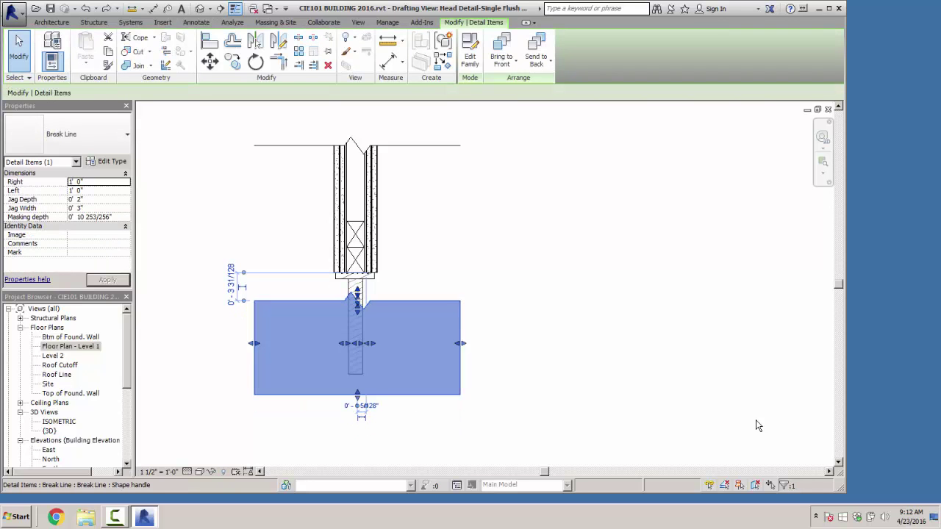
left_click_drag(357, 292, 357, 315)
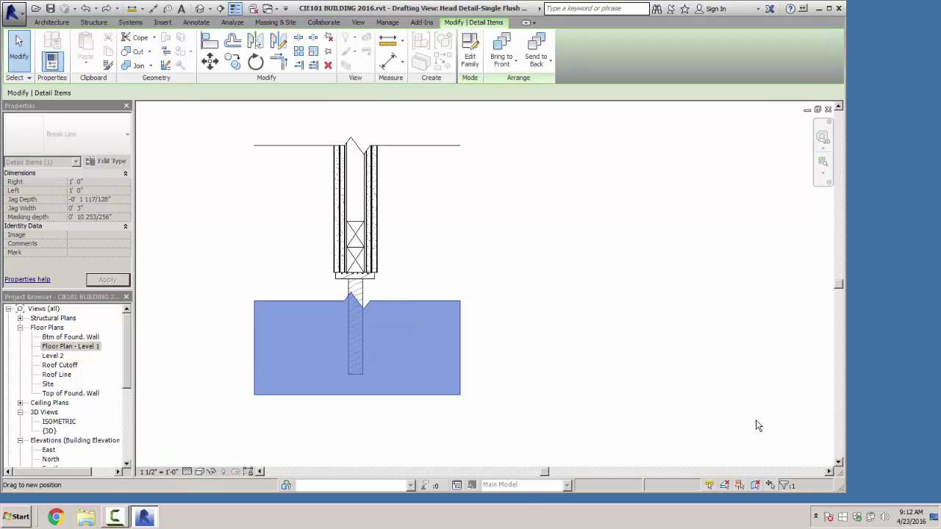
key("Escape")
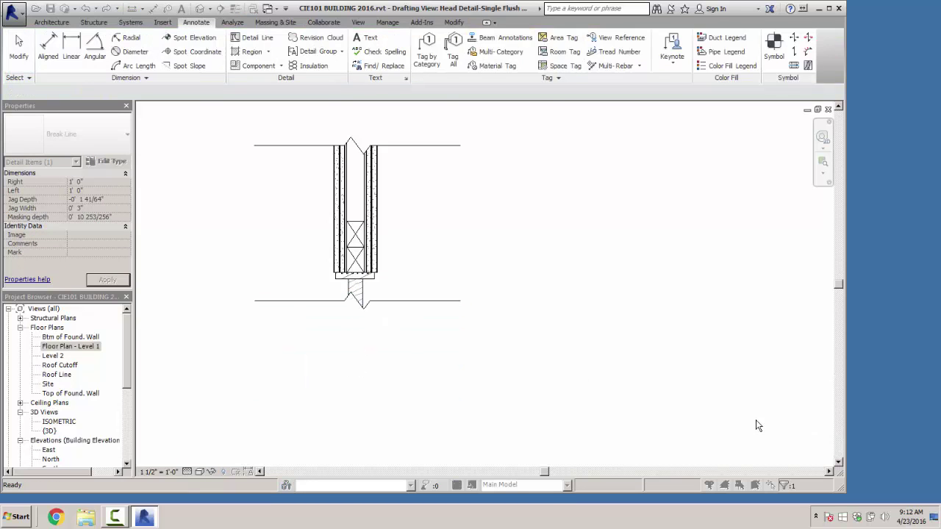
Step: Move the lower break line down along the door panel until it crosses near the panel's lower end
left_click(367, 297)
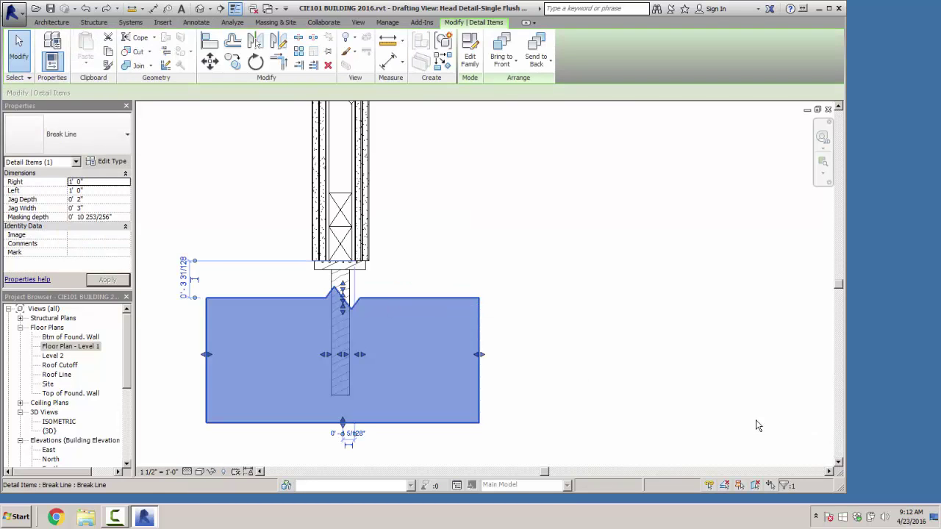
left_click_drag(367, 298, 367, 328)
key("Escape")
scroll(513, 372, "down", 2)
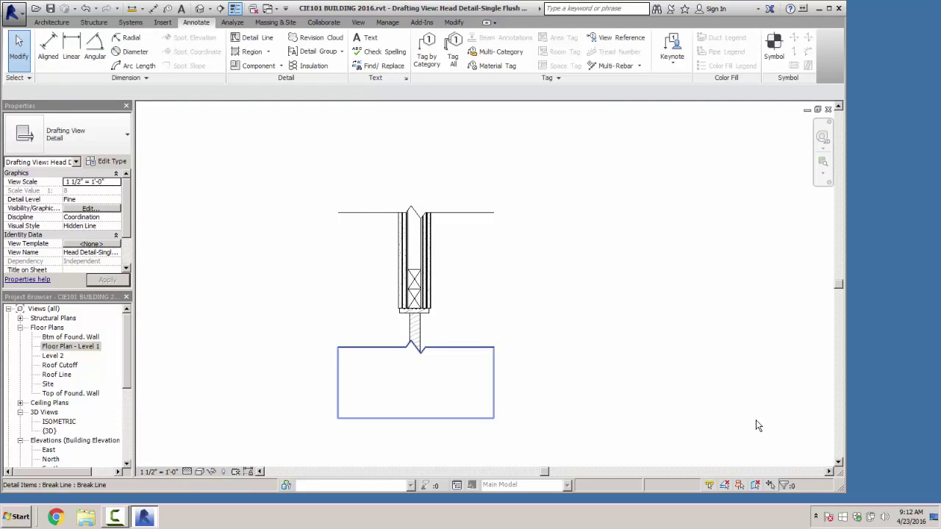
left_click(473, 347)
left_click_drag(472, 347, 473, 378)
key("Escape")
scroll(485, 297, "up", 1)
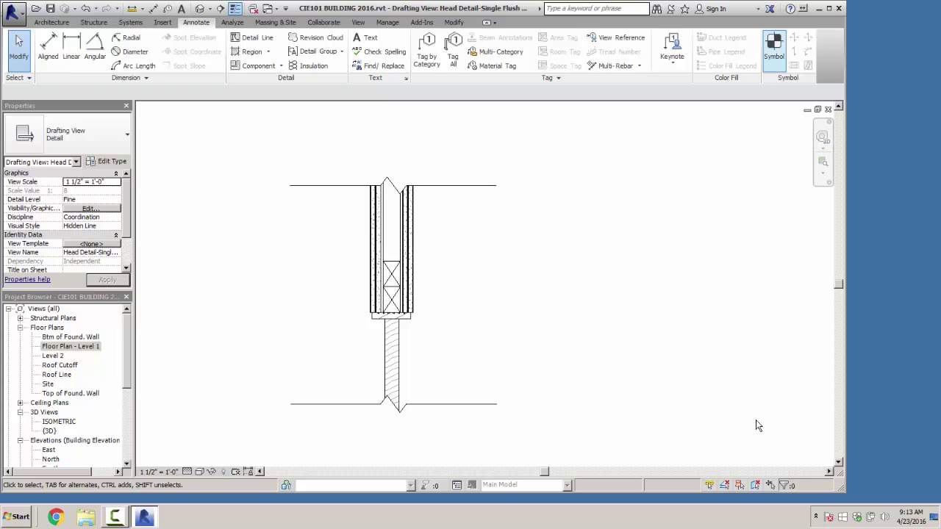
Step: Place the Door Head symbol (Spot Elevation - Right Aligned, Label) right of the wall and align its line with the door frame's underside
left_click(773, 48)
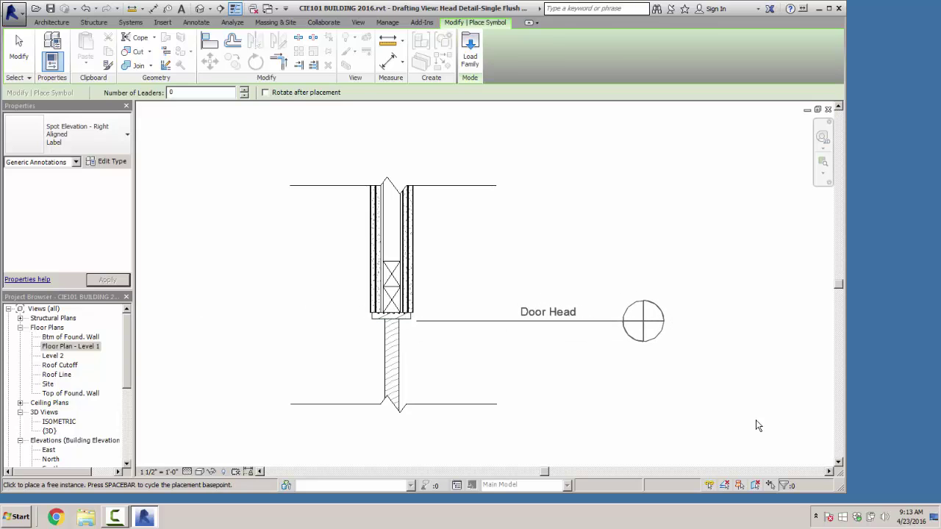
left_click(638, 327)
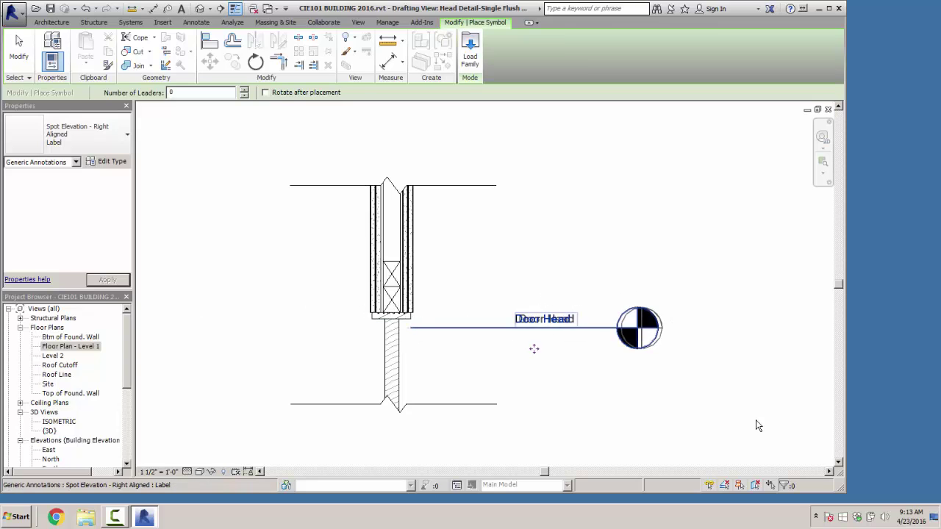
key("Escape")
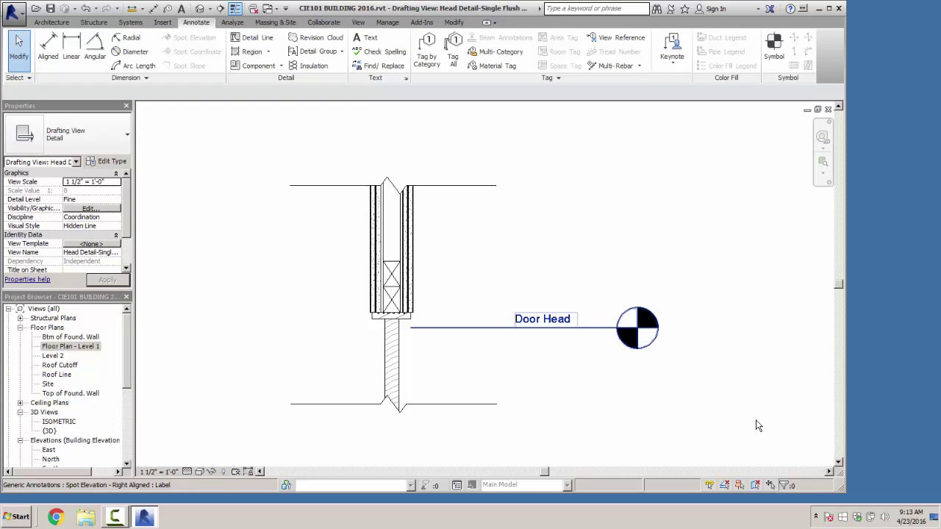
left_click(534, 348)
key("a")
key("l")
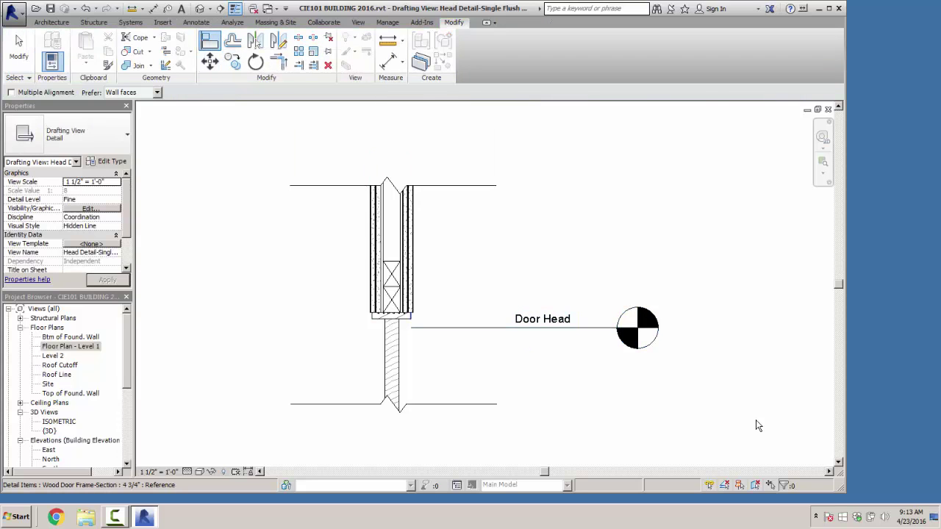
left_click(514, 328)
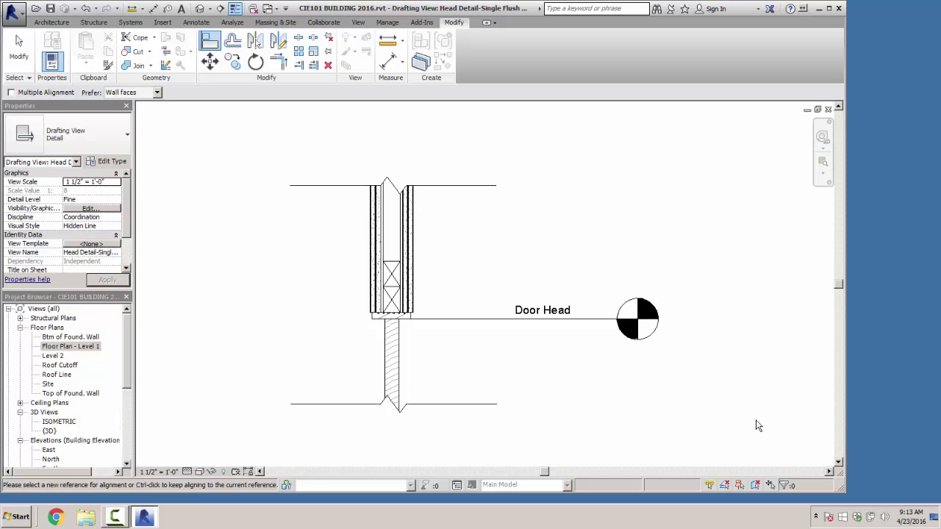
scroll(758, 425, "up", 3)
scroll(758, 425, "up", 2)
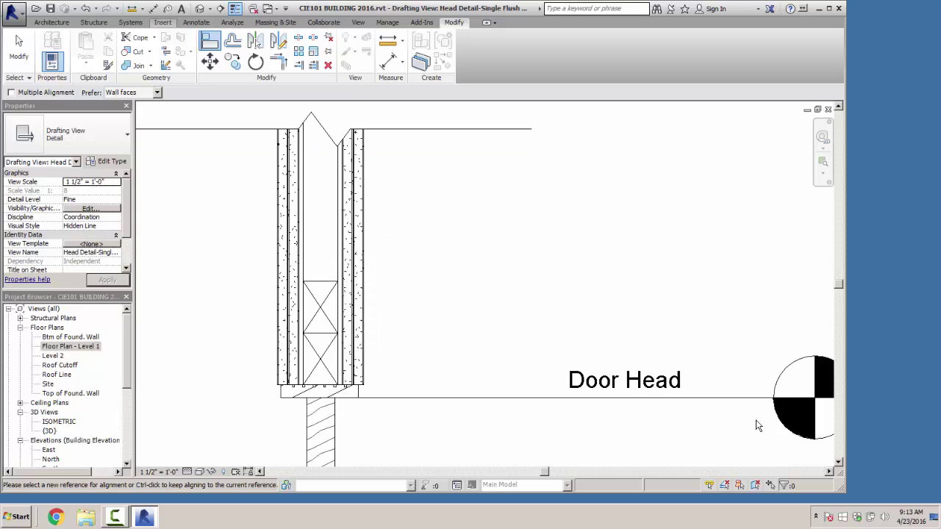
left_click(196, 22)
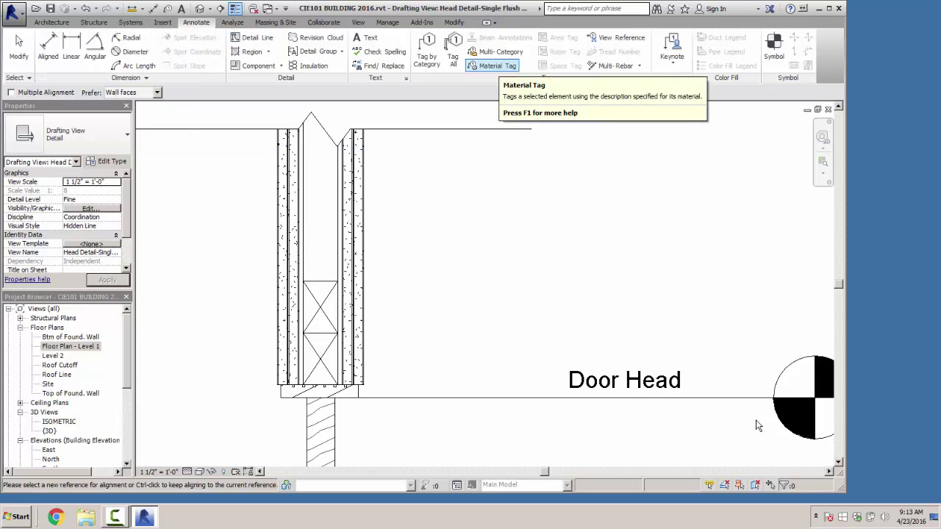
left_click(498, 66)
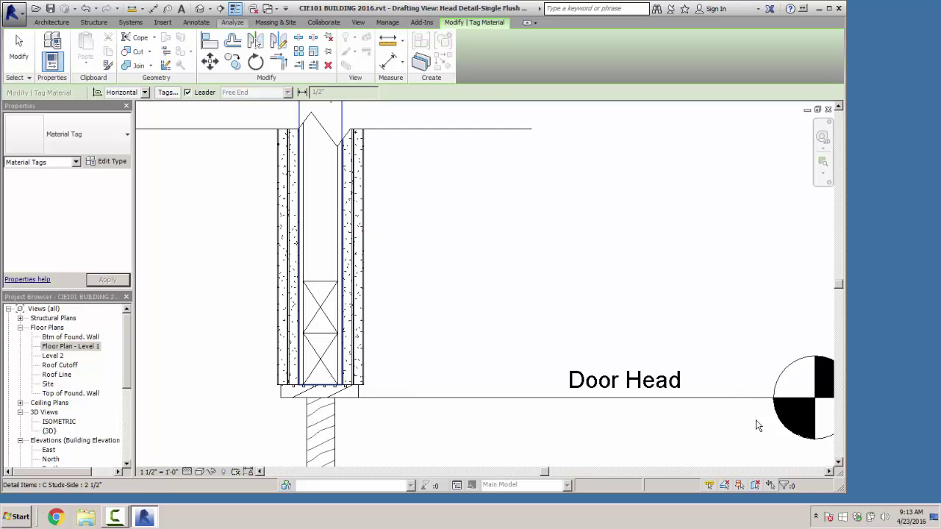
Step: Add an element keynote with a leader to the outermost right wallboard layer, placing the tag to the right of the wall
left_click(196, 23)
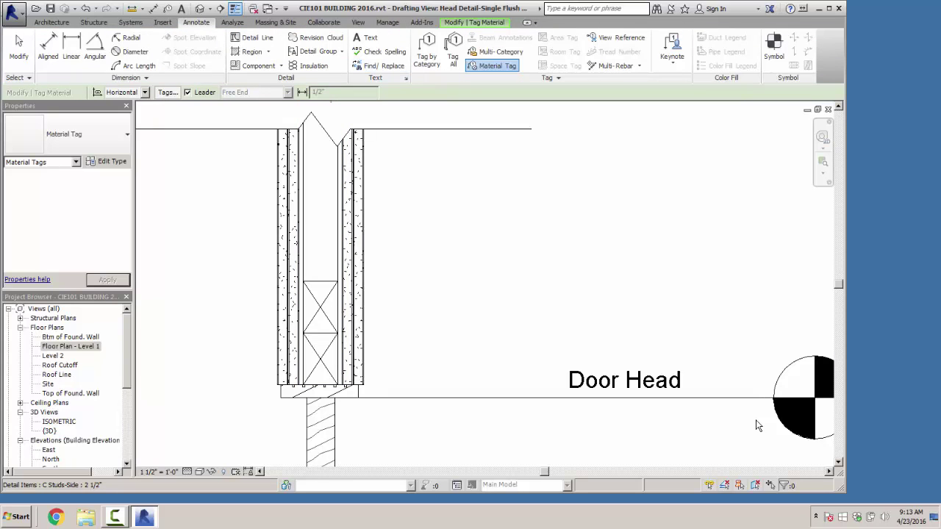
left_click(672, 55)
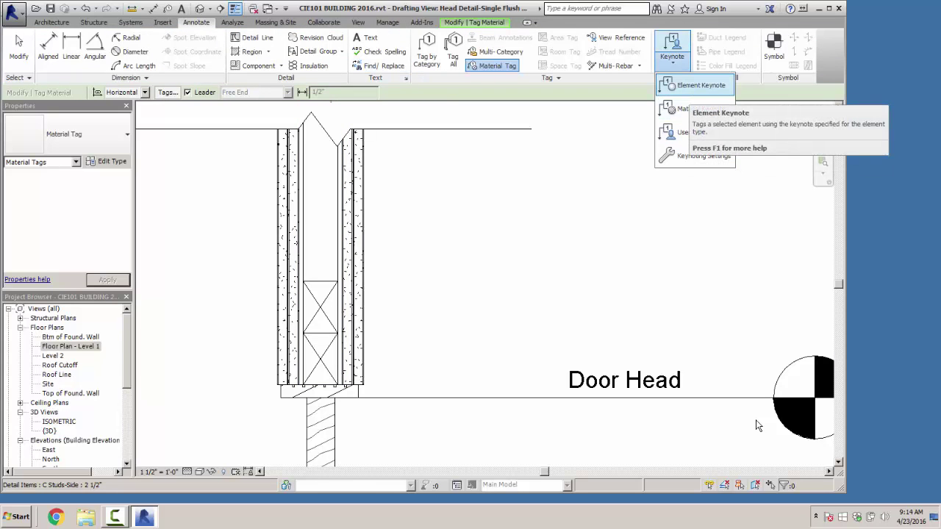
left_click(695, 85)
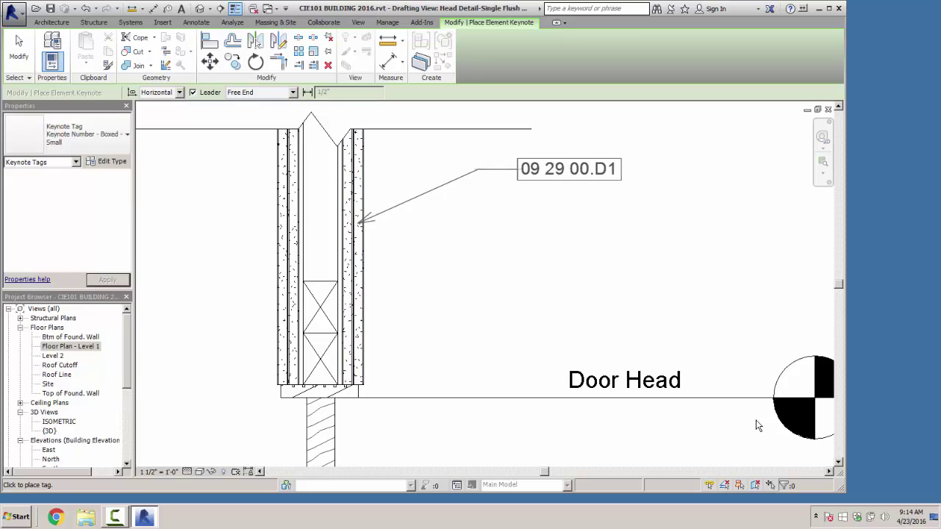
left_click(565, 178)
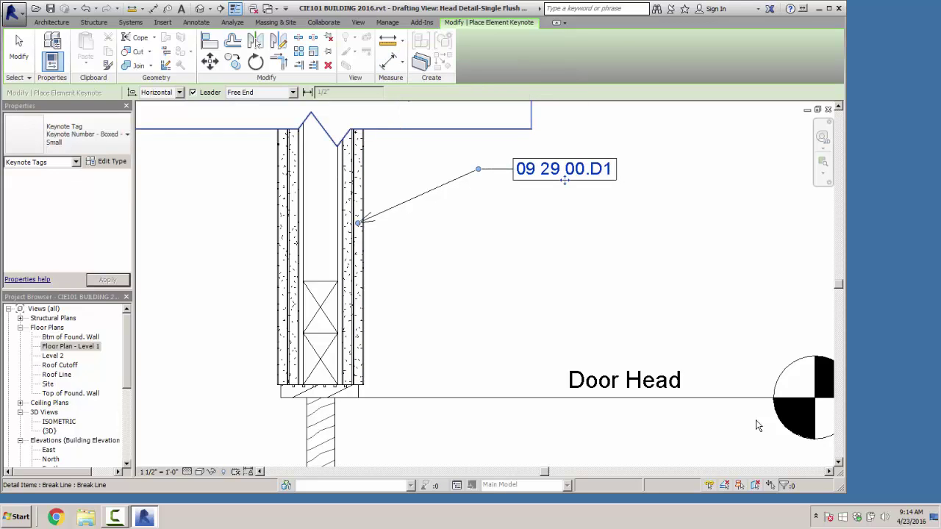
Step: Add element keynotes for the upper lumber block, the door frame and the C stud, stacked in line with the wallboard keynote
left_click(196, 22)
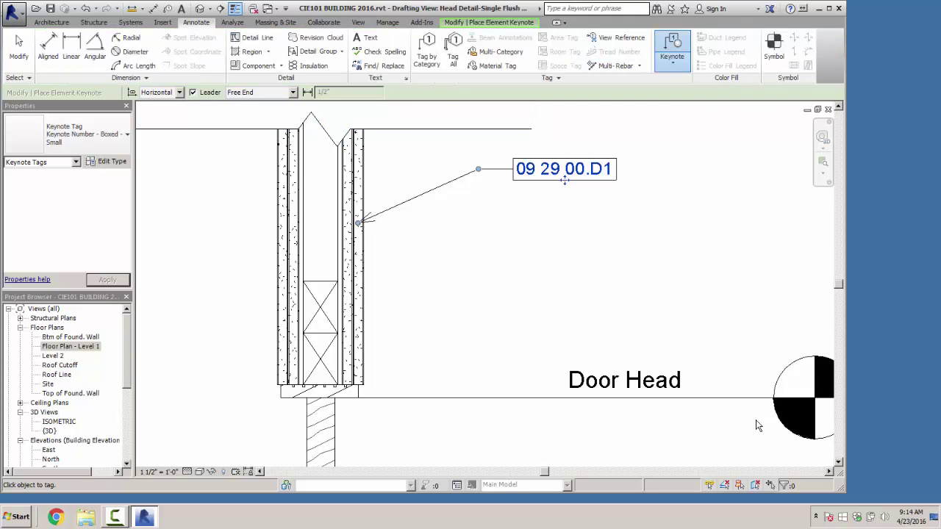
left_click(319, 317)
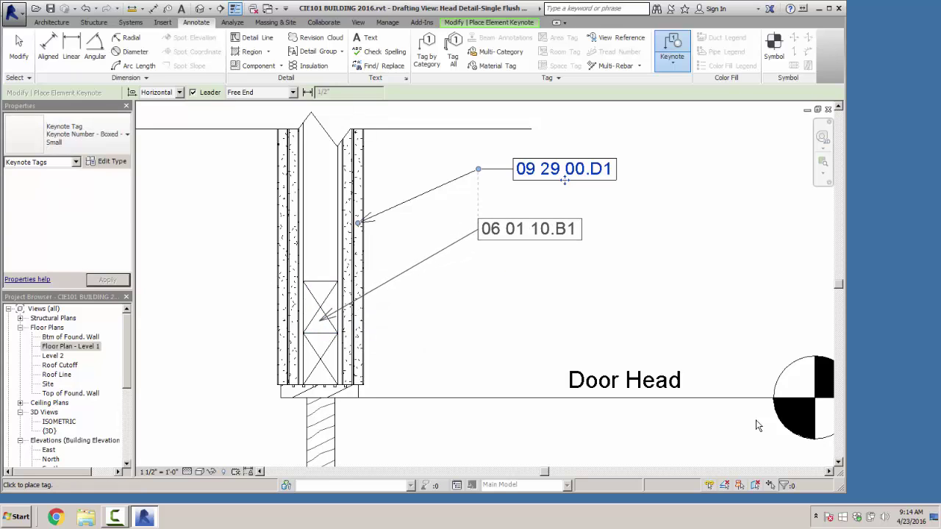
left_click(565, 240)
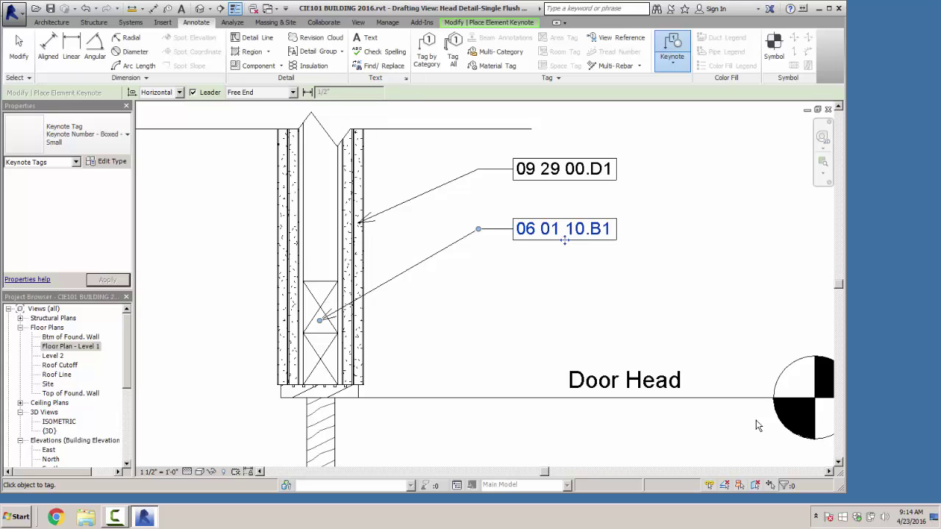
left_click(334, 388)
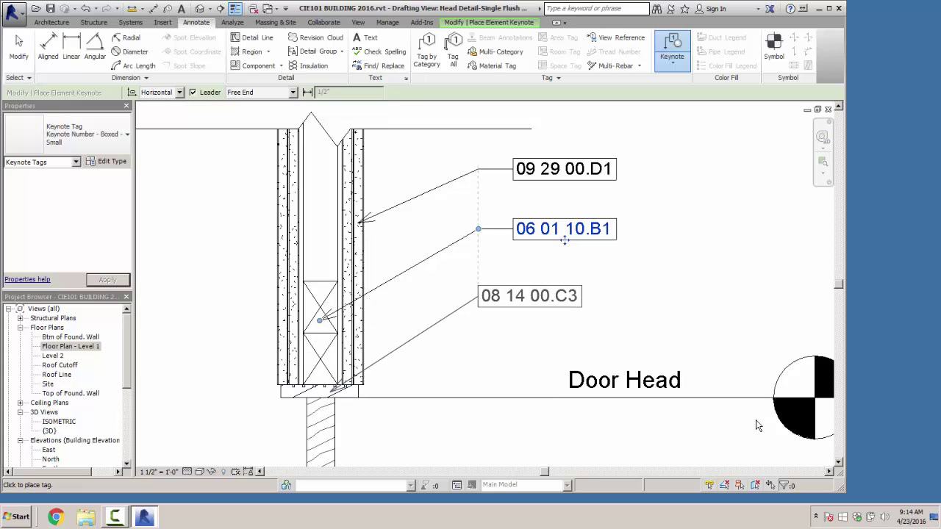
left_click(564, 307)
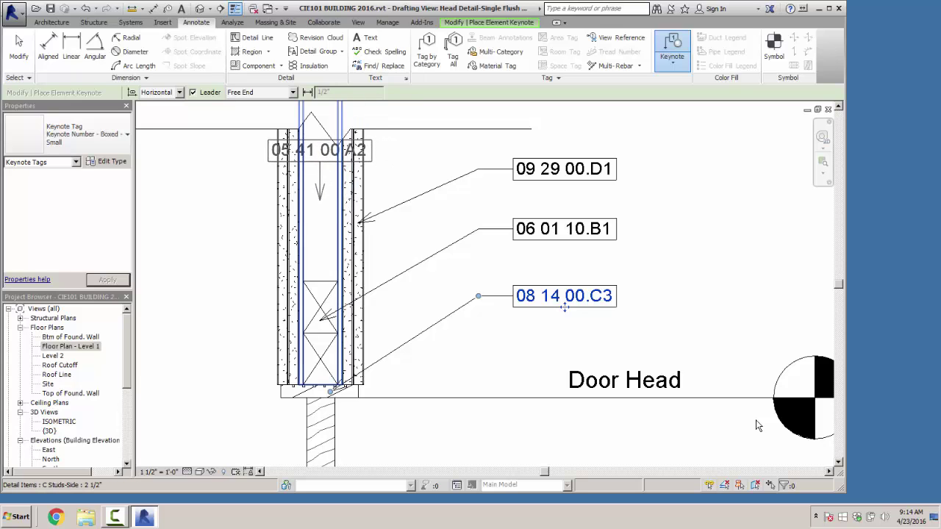
left_click(320, 200)
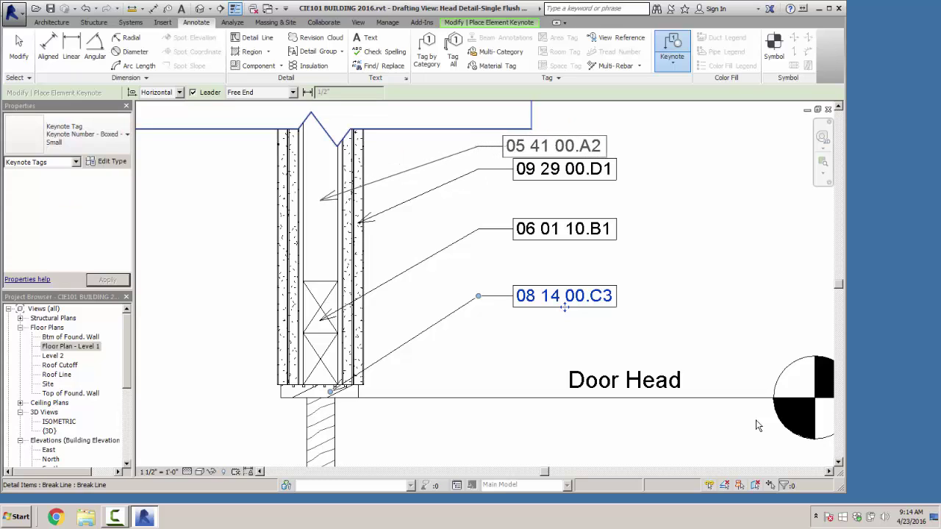
left_click(564, 156)
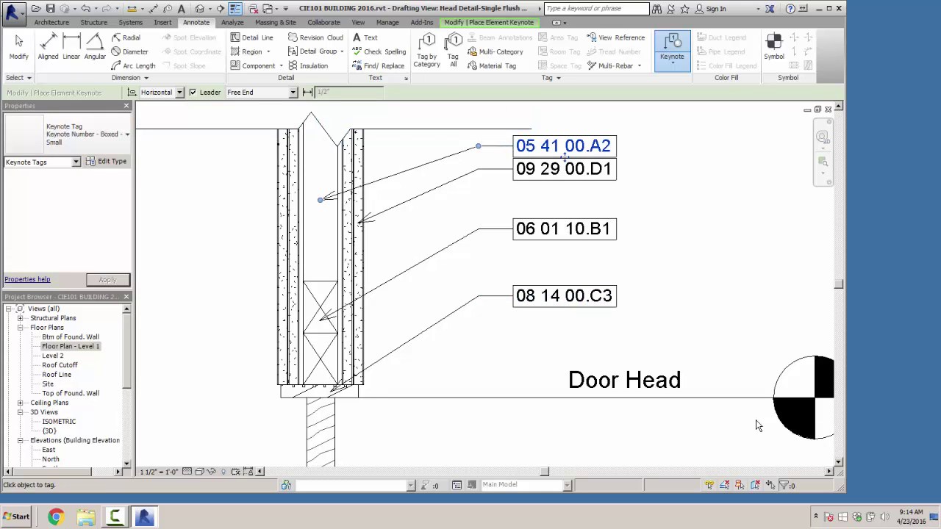
scroll(758, 424, "down", 3)
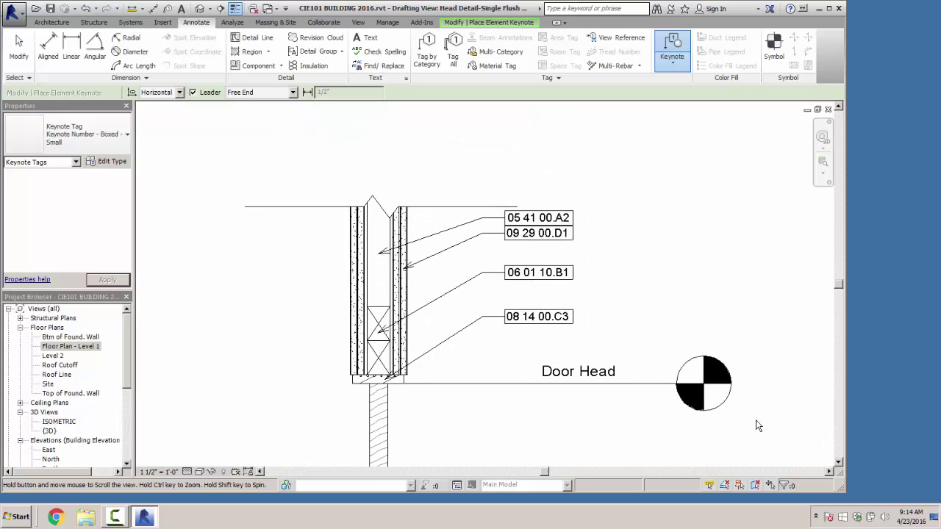
scroll(757, 425, "up", 3)
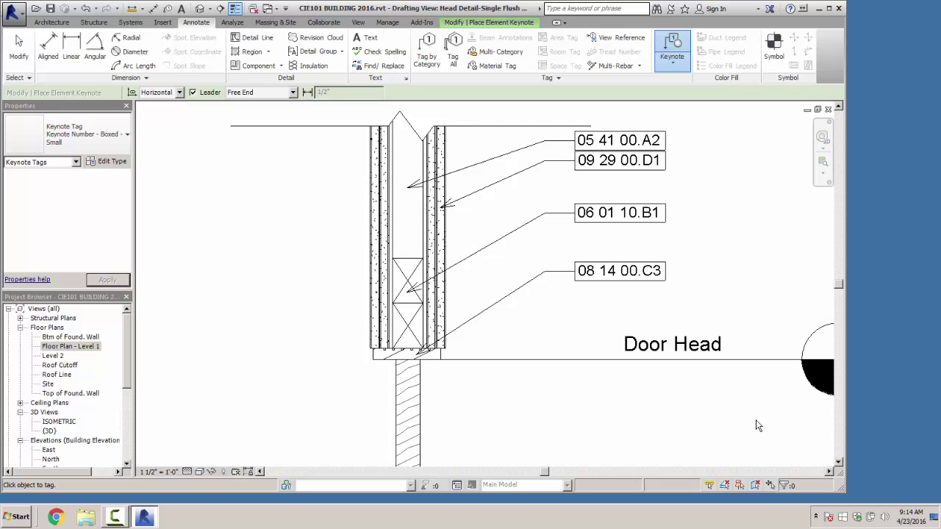
scroll(757, 425, "down", 3, "ctrl")
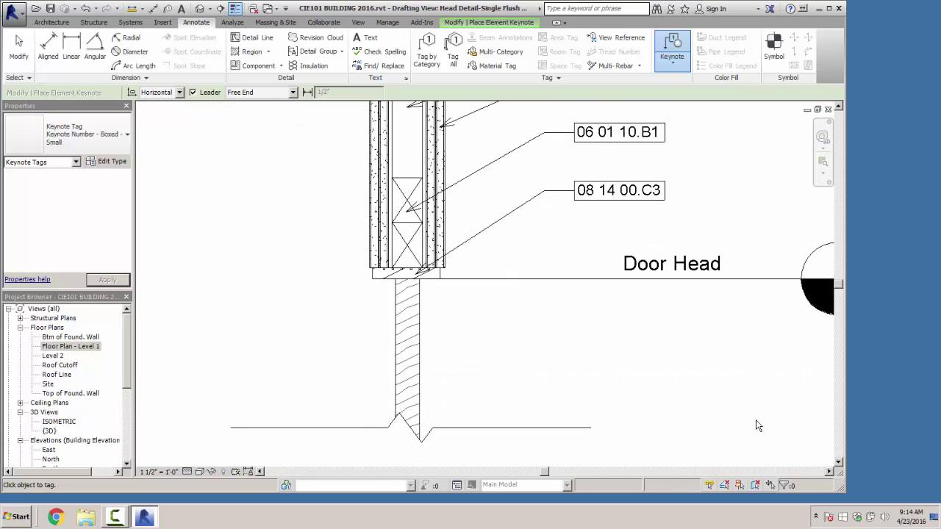
Step: Finish placing element keynotes on the door head detail and list the project's detail drafting views
scroll(757, 425, "down", 2)
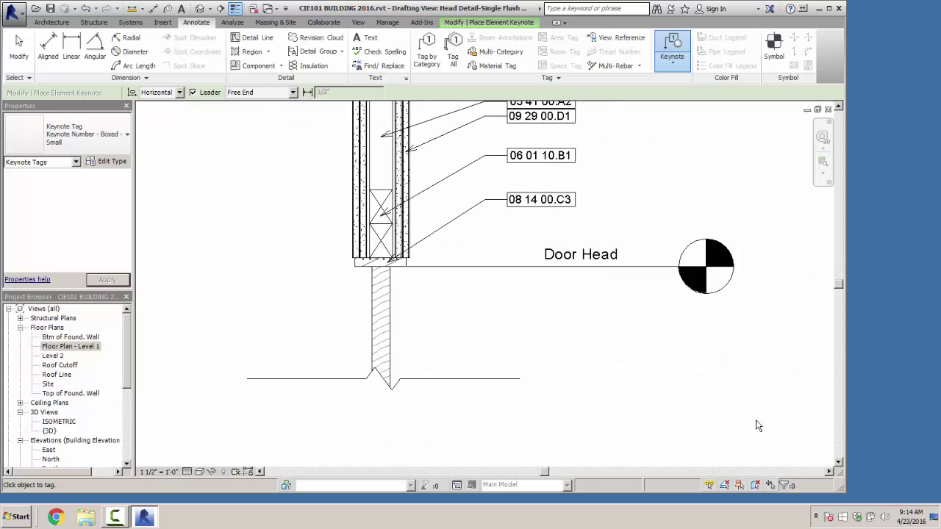
scroll(271, 270, "down", 1)
middle_click_drag(271, 270, 339, 329)
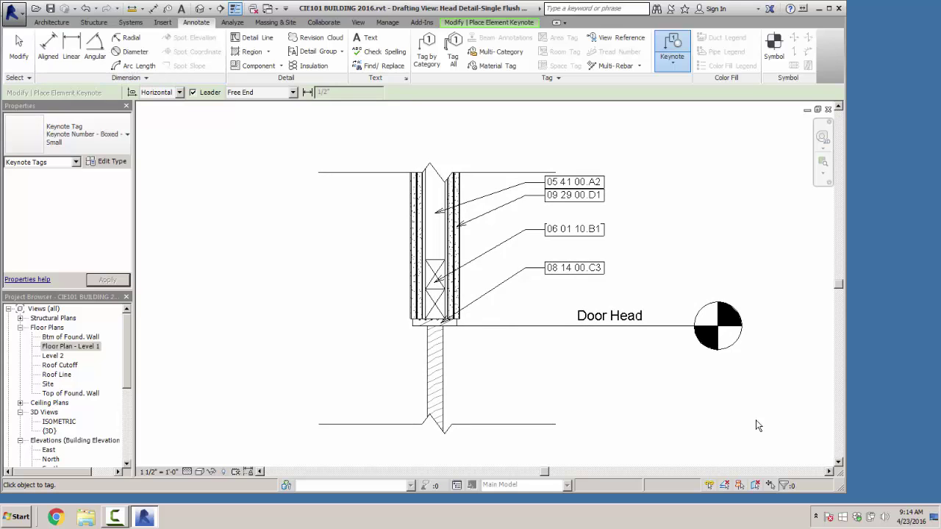
left_click(14, 14)
left_click(38, 118)
key("Escape")
scroll(66, 382, "down", 4)
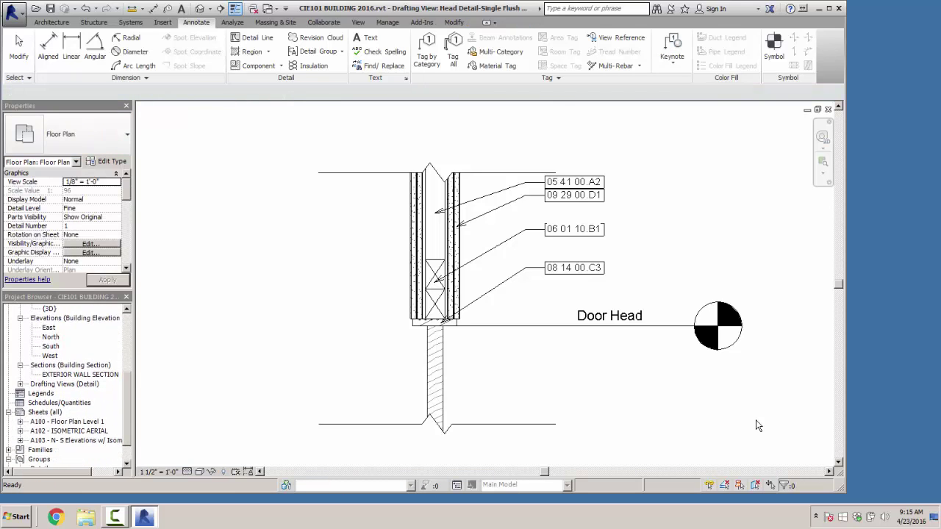
left_click(20, 384)
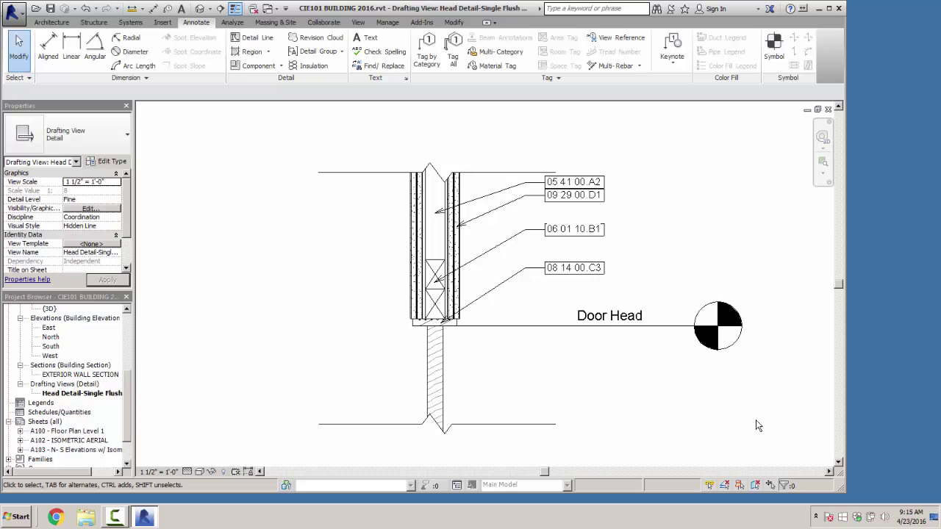
scroll(219, 359, "down", 1)
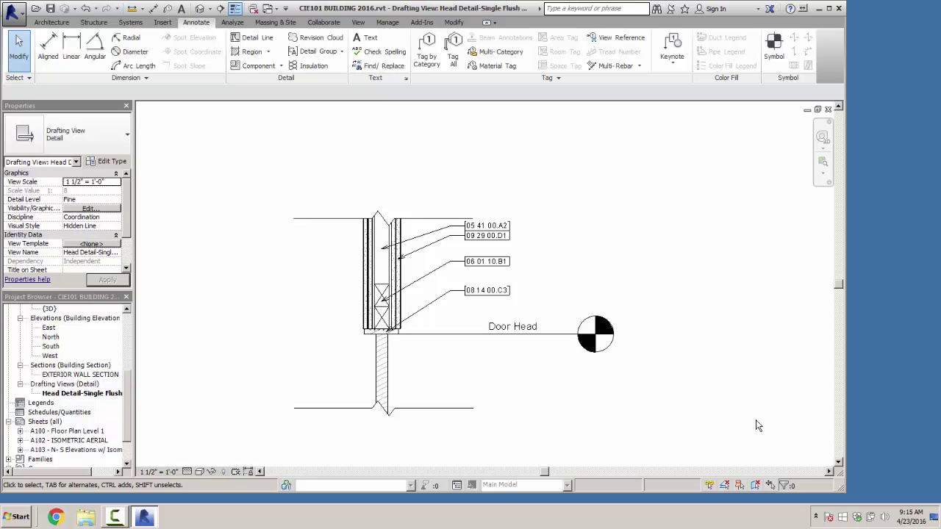
Step: Open the Floor Plan - Level 1 view
scroll(71, 367, "up", 5)
left_click(71, 346)
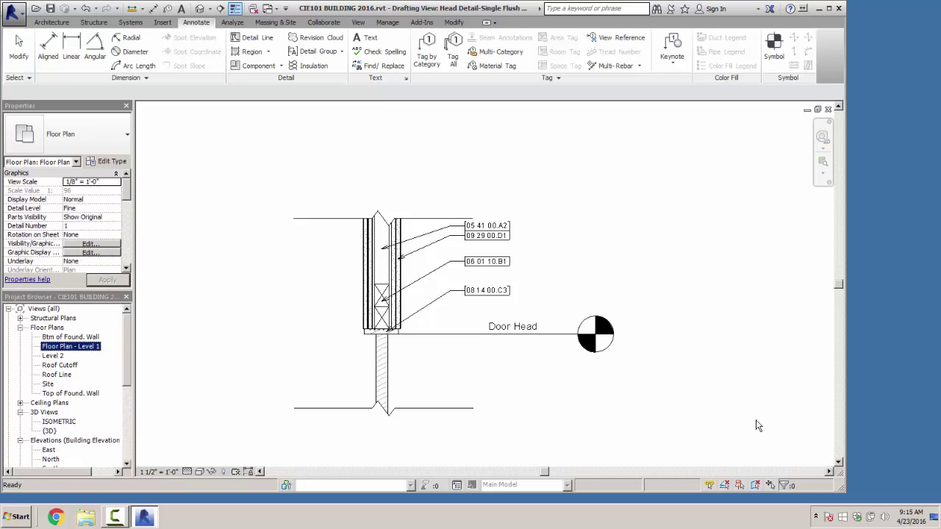
double_click(70, 346)
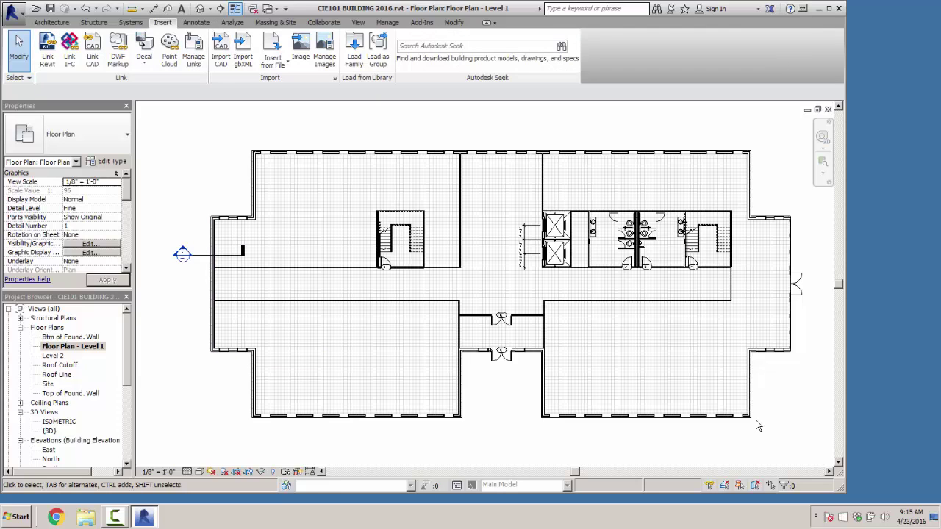
Step: Insert the drafting view Curtain Wall Door Head (in wall) from Curtain Wall Head Detail.rvt in the CIE101 HOME FAMILIES folder, keeping the project's own types
left_click(272, 59)
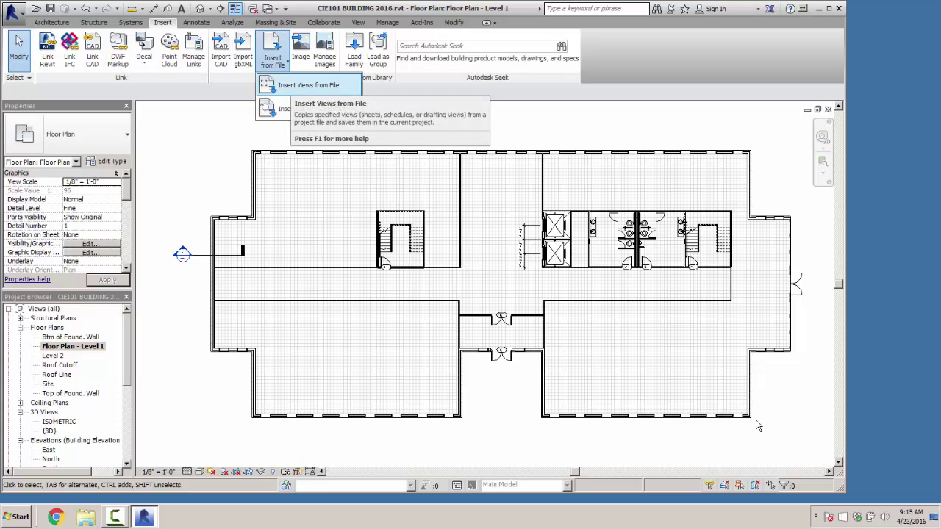
key("Return")
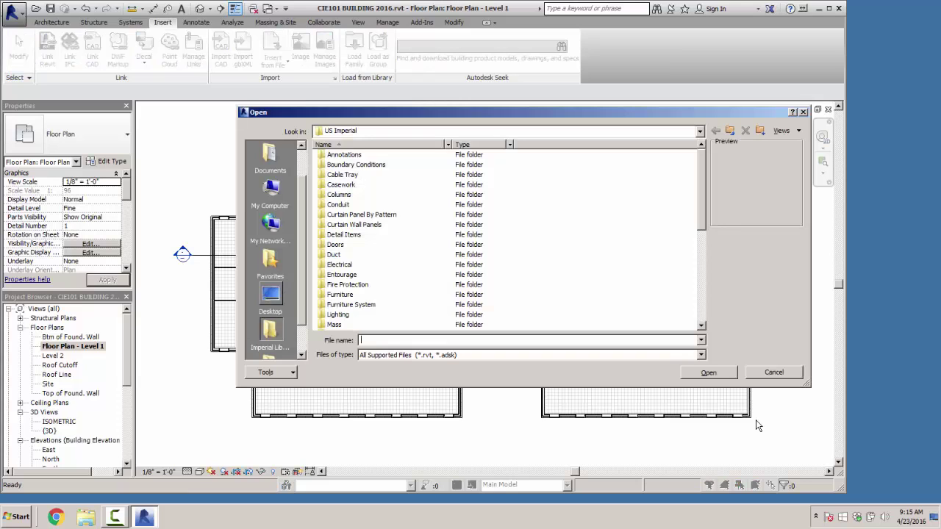
left_click(271, 297)
double_click(346, 295)
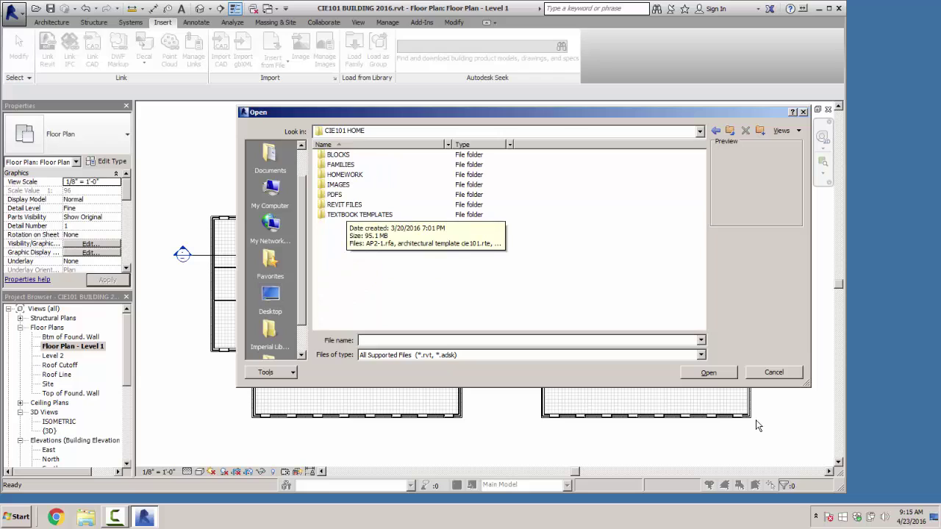
key("Down")
key("Return")
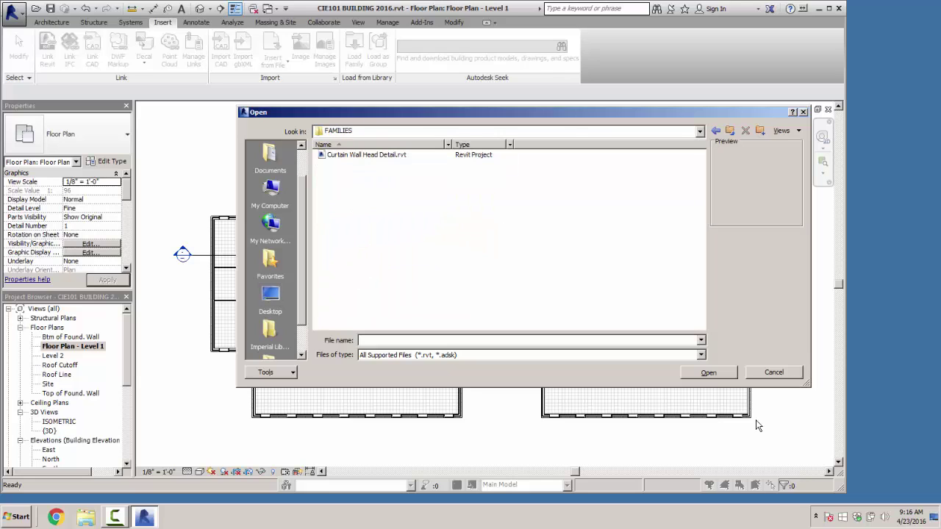
key("Down")
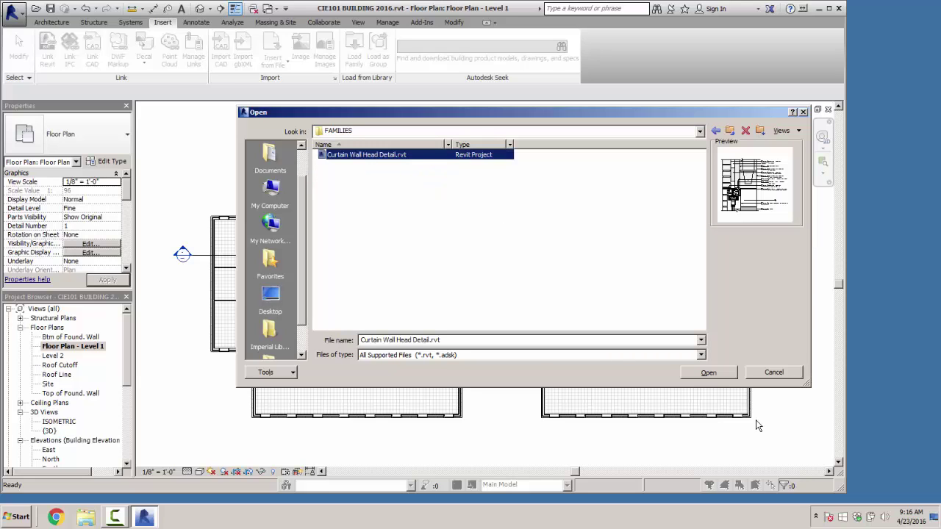
key("Return")
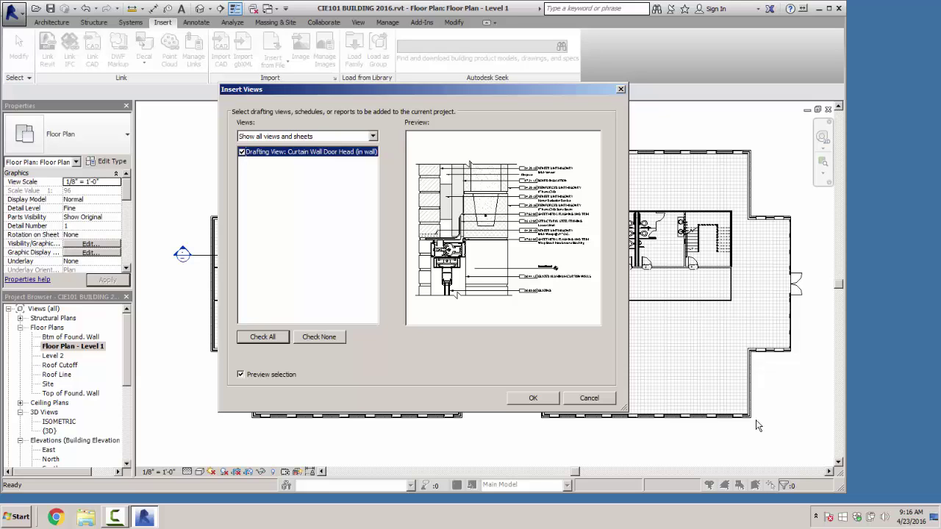
key("Return")
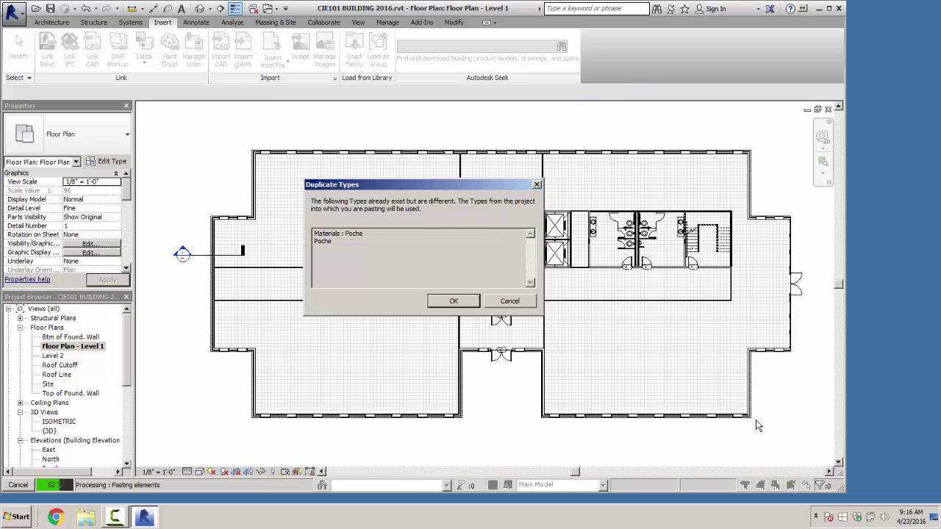
key("Return")
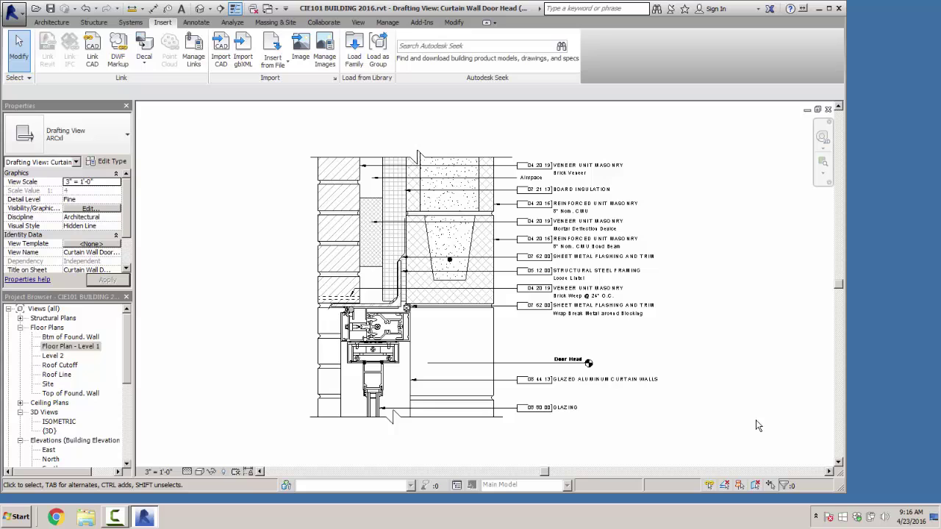
Step: Create a new sheet using the D 22 x 34 Horizontal cie101 titleblock
scroll(759, 425, "down", 4)
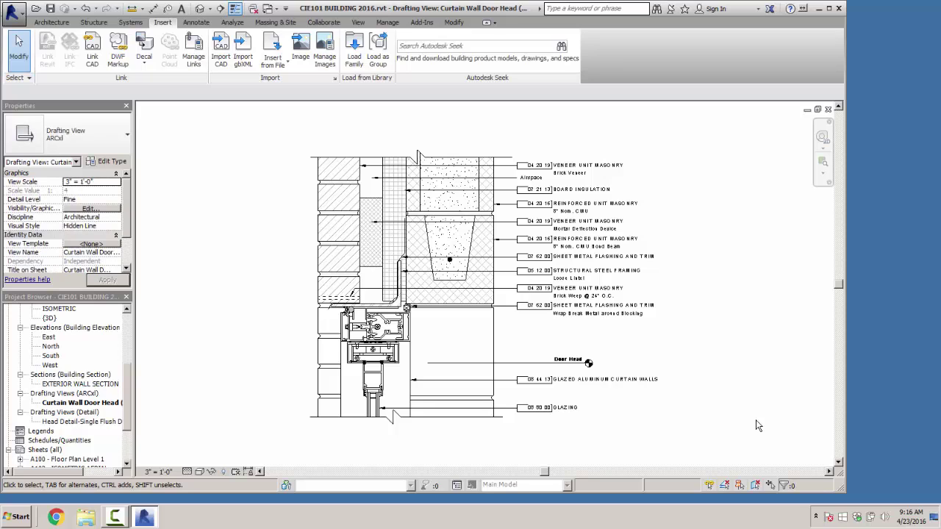
scroll(74, 402, "down", 3)
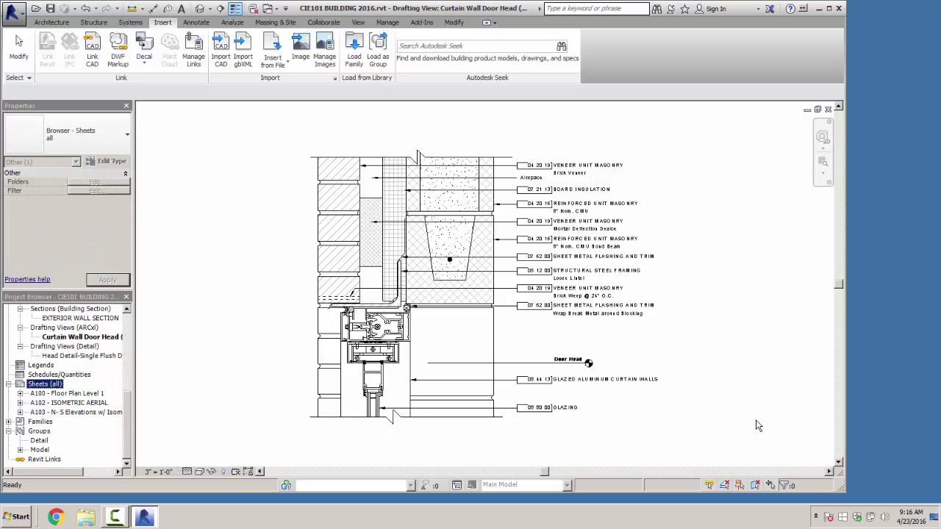
right_click(42, 384)
left_click(66, 392)
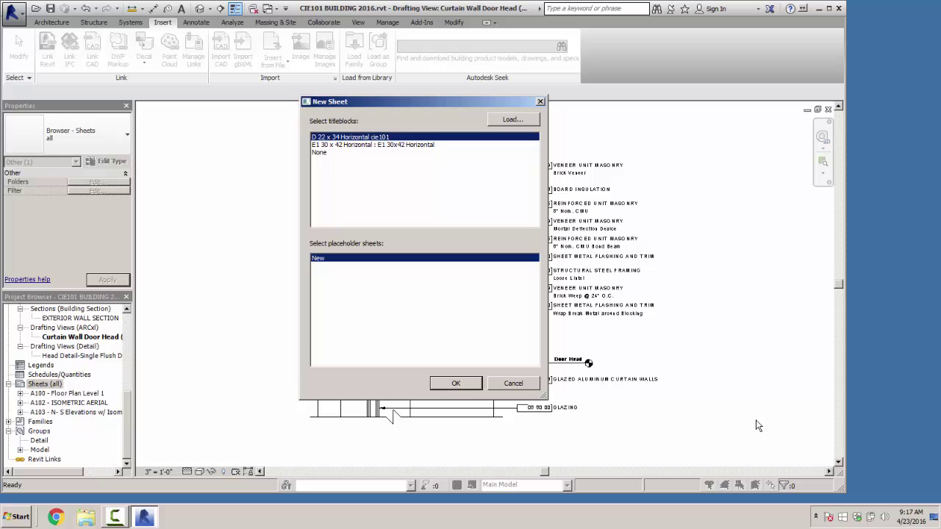
key("Return")
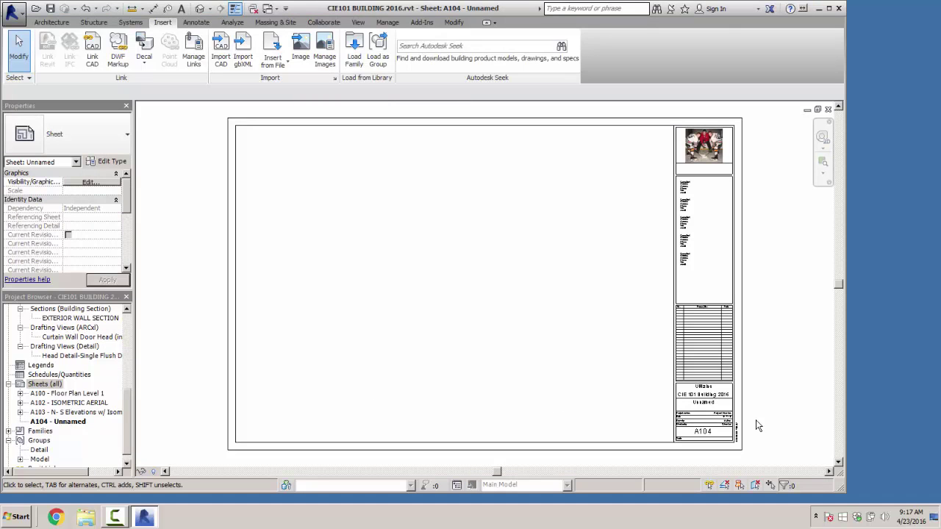
Step: Rename the new sheet A104 as Details, keeping its number
left_click(57, 421)
right_click(75, 422)
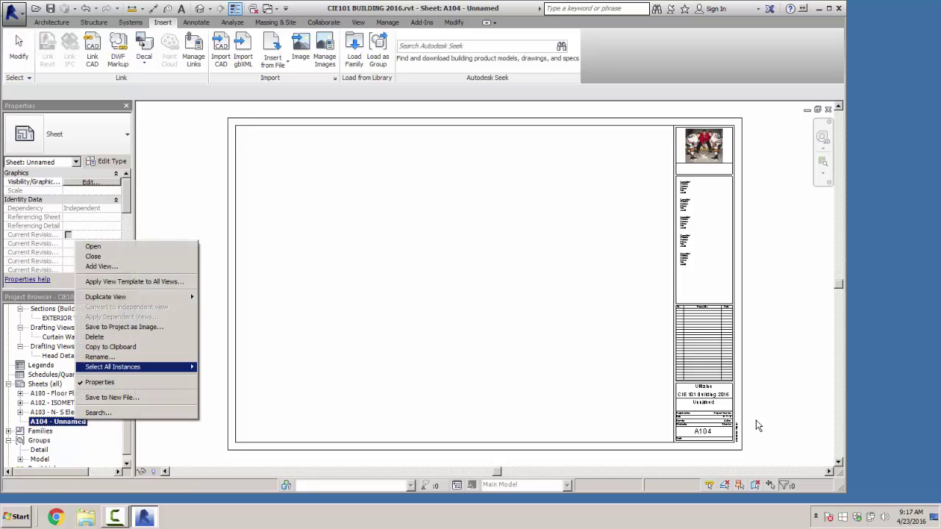
left_click(100, 356)
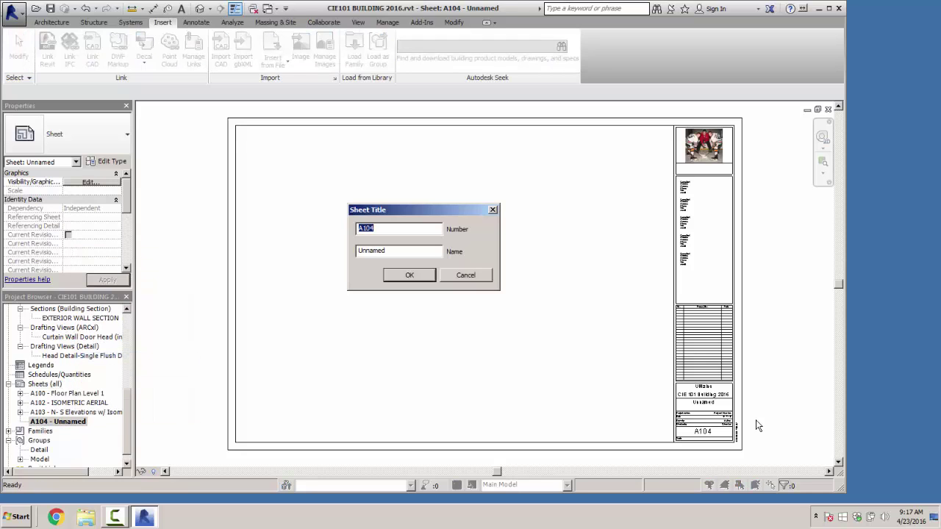
key("Tab")
type("Details")
key("Return")
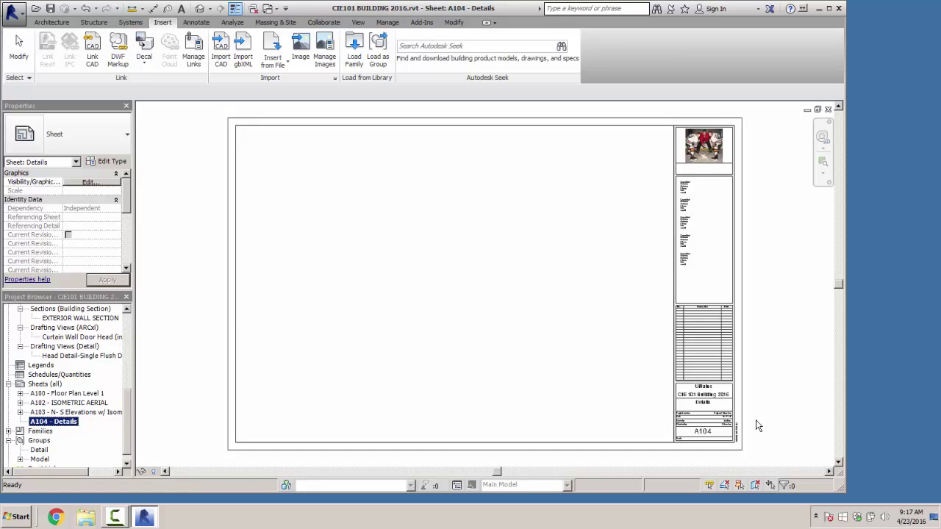
Step: Place the EXTERIOR WALL SECTION view on the left half of sheet A104
scroll(757, 425, "up", 3)
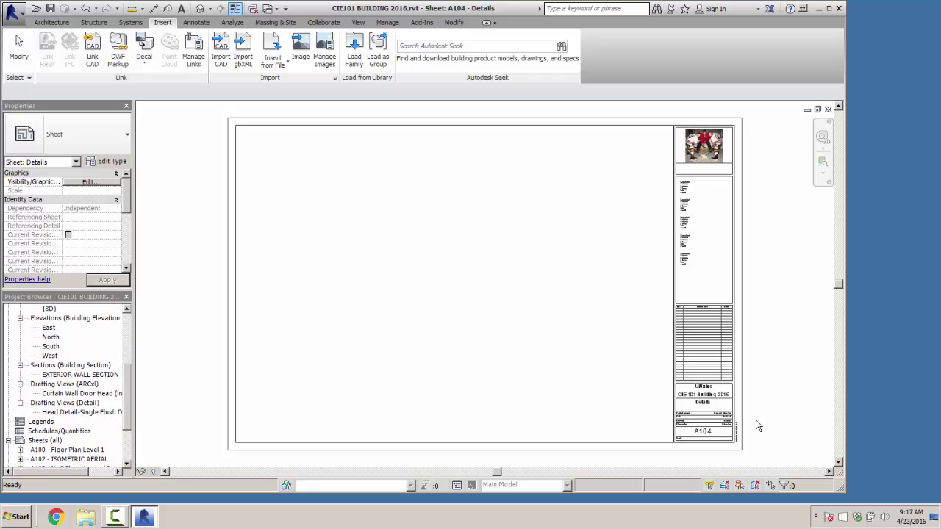
left_click(80, 383)
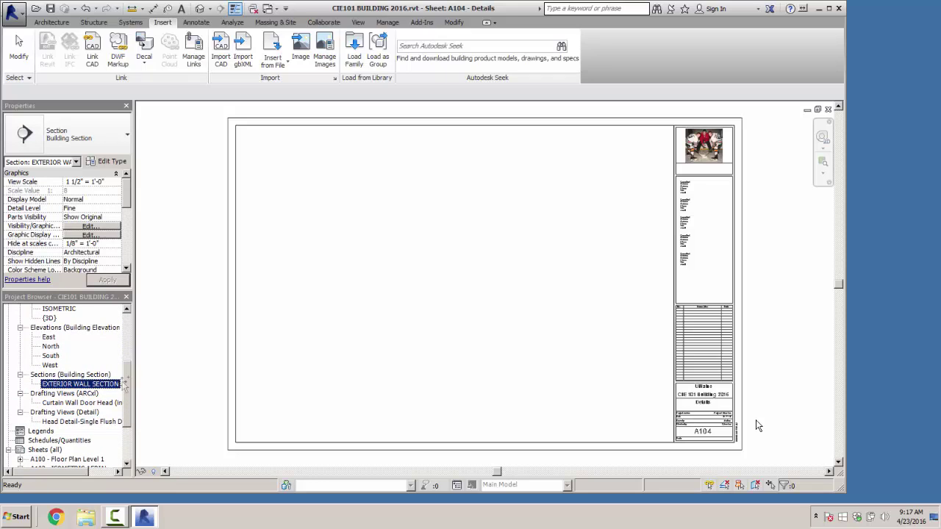
left_click_drag(79, 383, 326, 255)
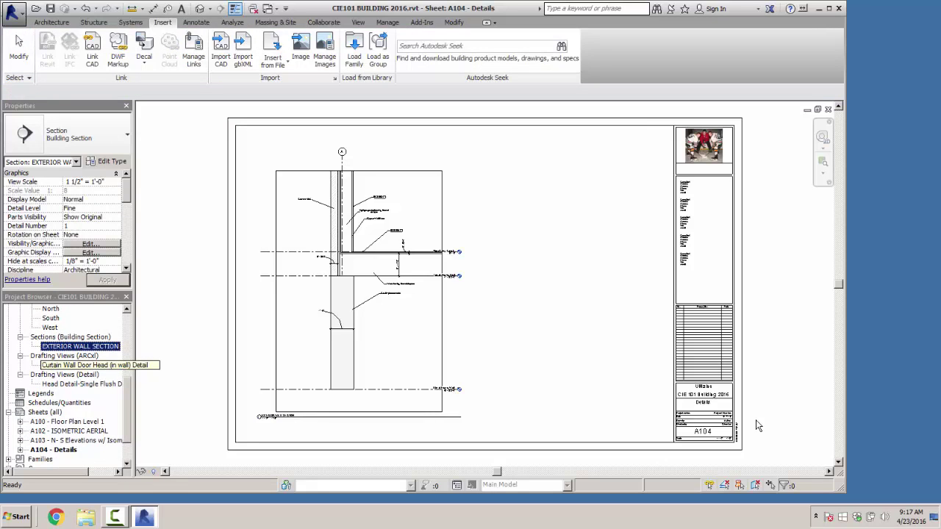
Step: Place the Head Detail-Single Flush Door view in the sheet's upper right area and the Curtain Wall Door Head (in wall) Detail view below it
left_click_drag(73, 383, 551, 217)
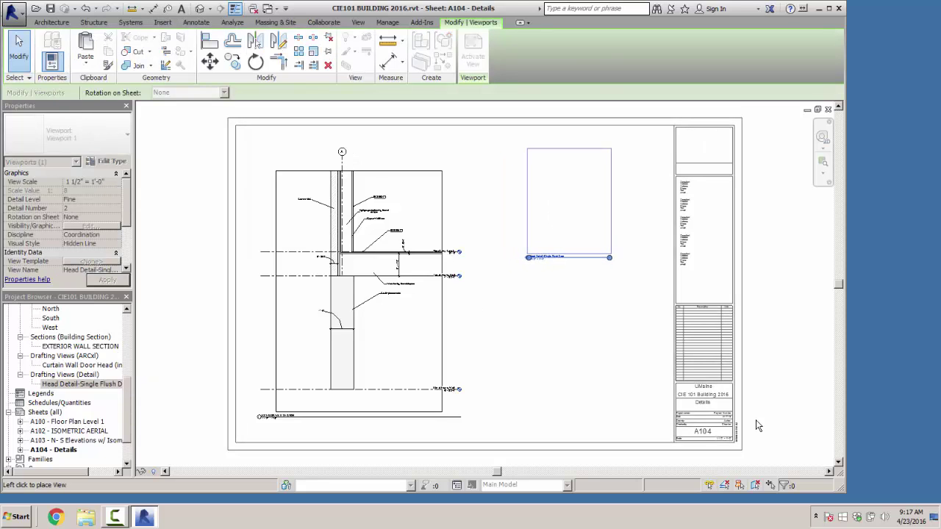
left_click(573, 199)
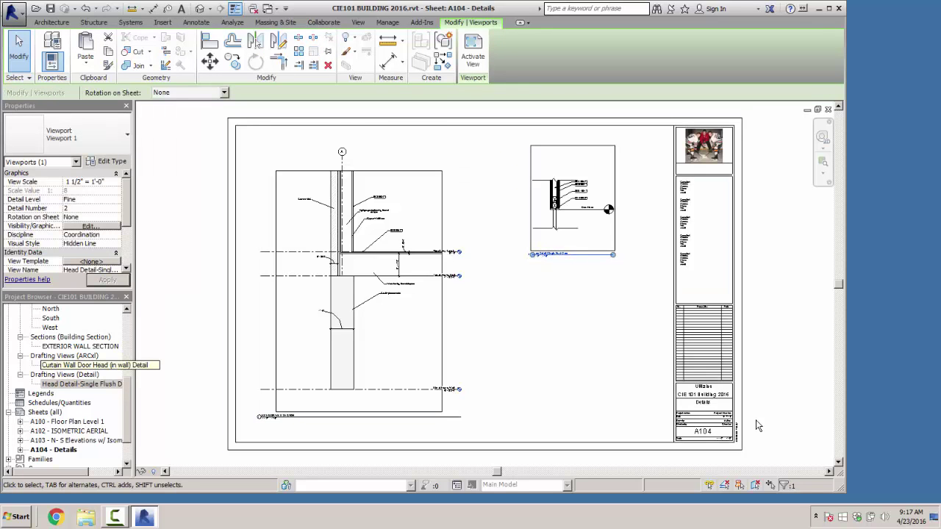
key("Escape")
left_click_drag(88, 364, 565, 350)
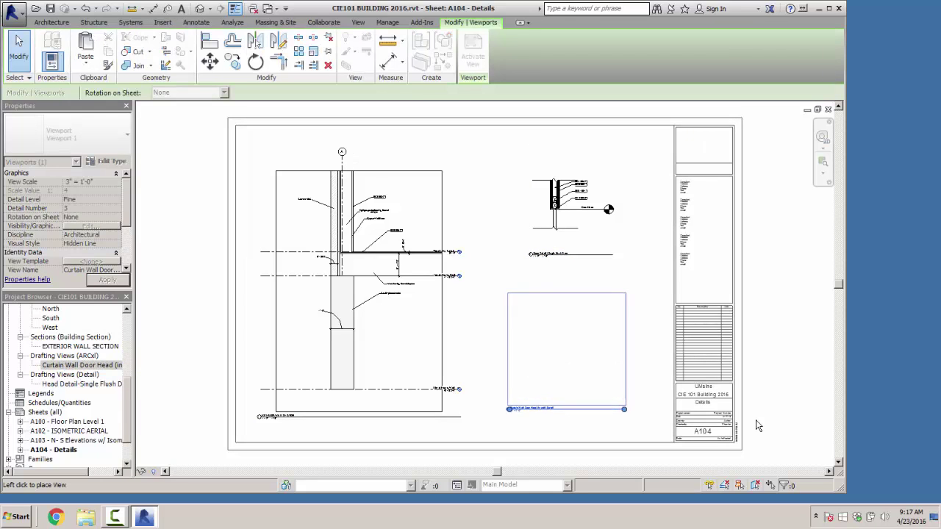
left_click(571, 351)
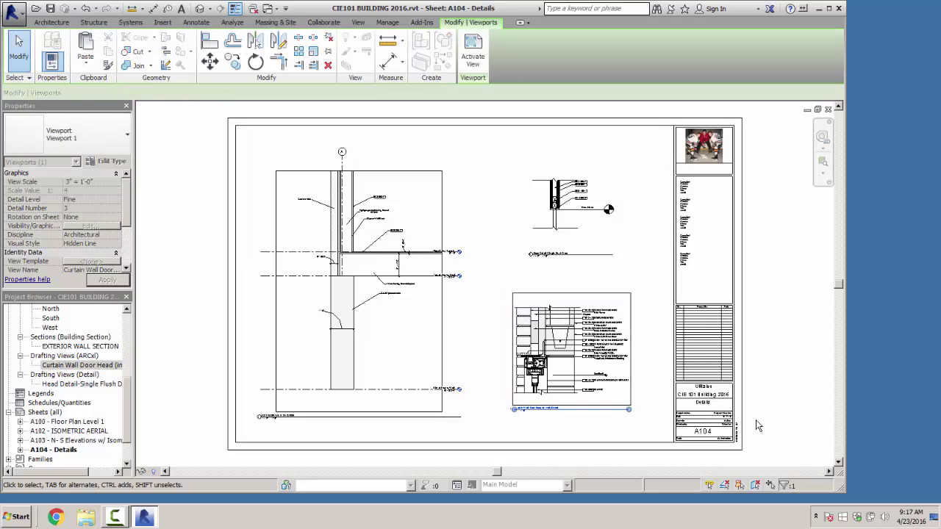
key("Escape")
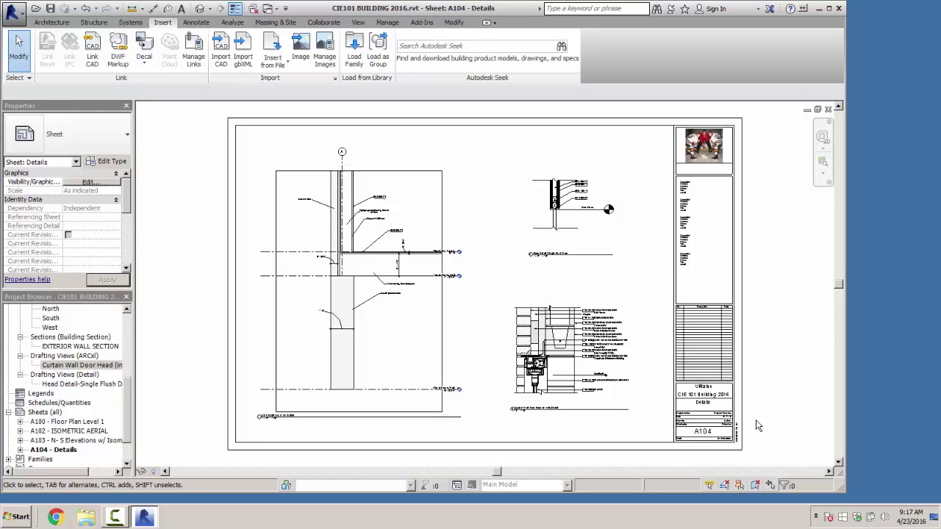
Step: Examine the placed details, keynotes and view titles on sheet A104 up close
scroll(757, 426, "up", 3)
scroll(758, 426, "up", 3)
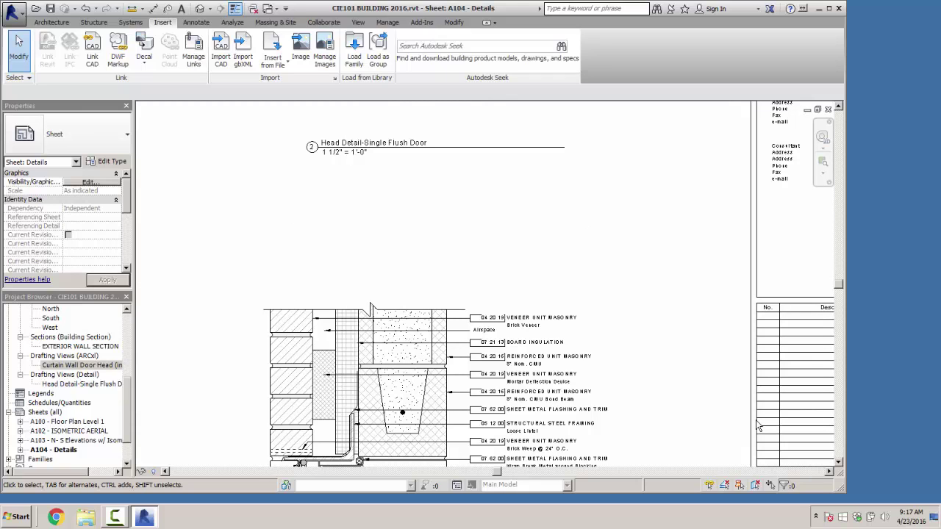
scroll(758, 426, "down", 2)
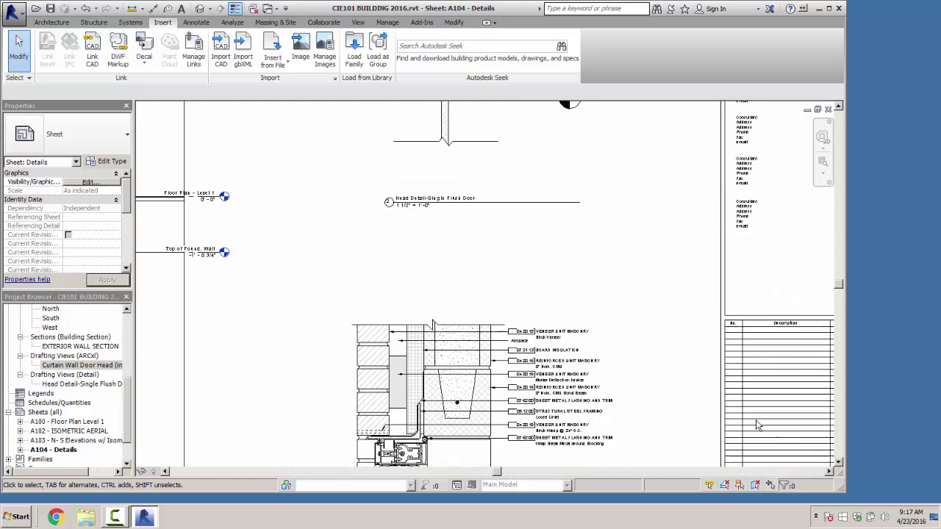
scroll(757, 427, "up", 2)
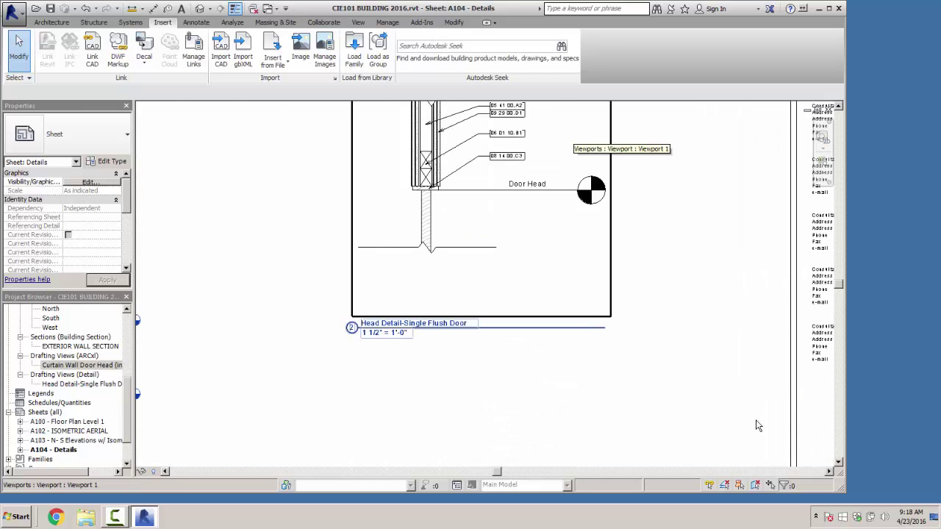
scroll(757, 427, "down", 3)
scroll(757, 426, "up", 3)
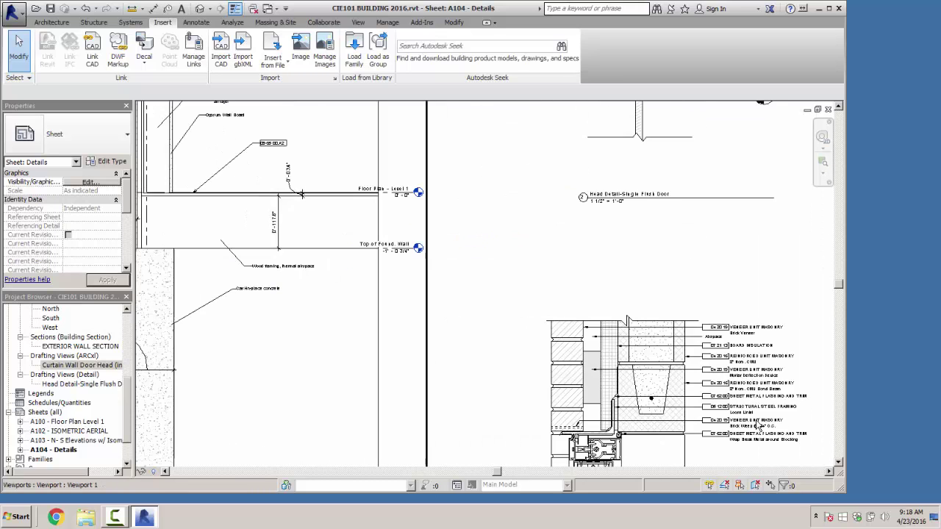
scroll(758, 426, "down", 3)
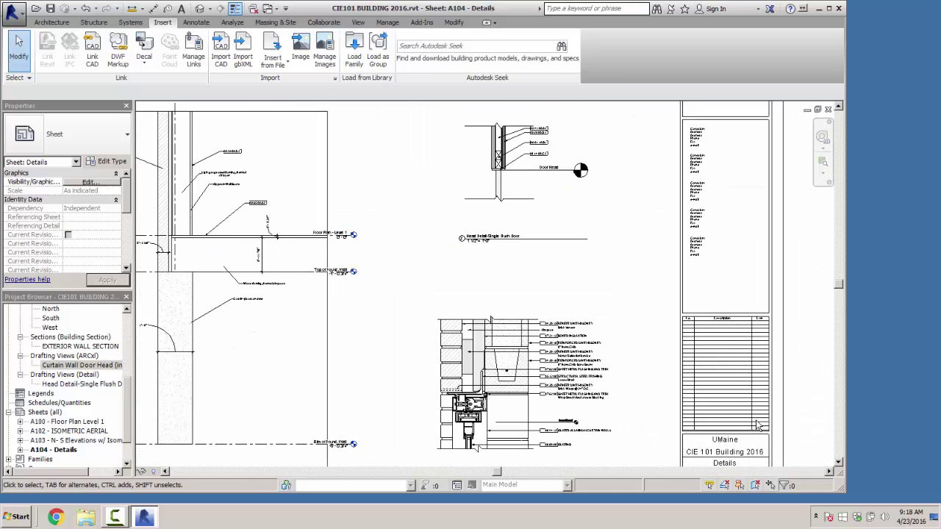
Step: Set the date in the A104 title block to 4-23-16
middle_click_drag(756, 421, 726, 329)
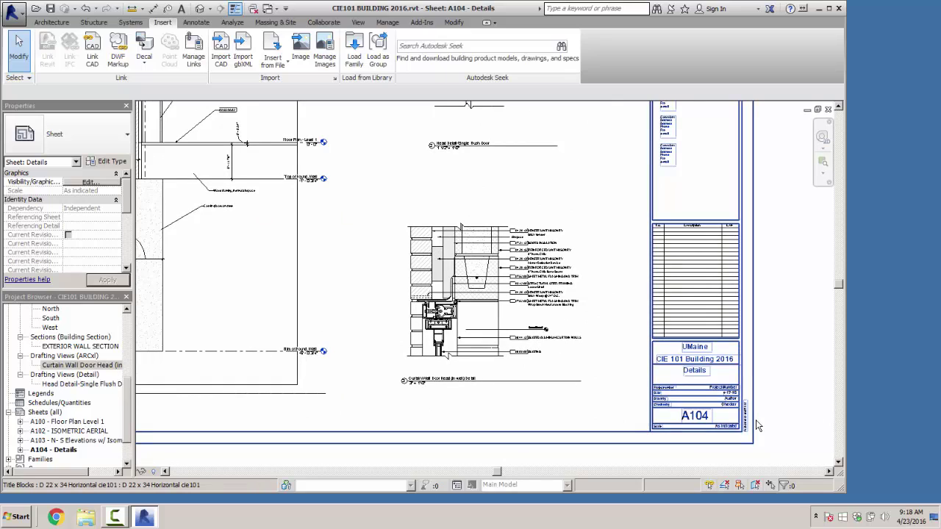
left_click(700, 398)
left_click(700, 398)
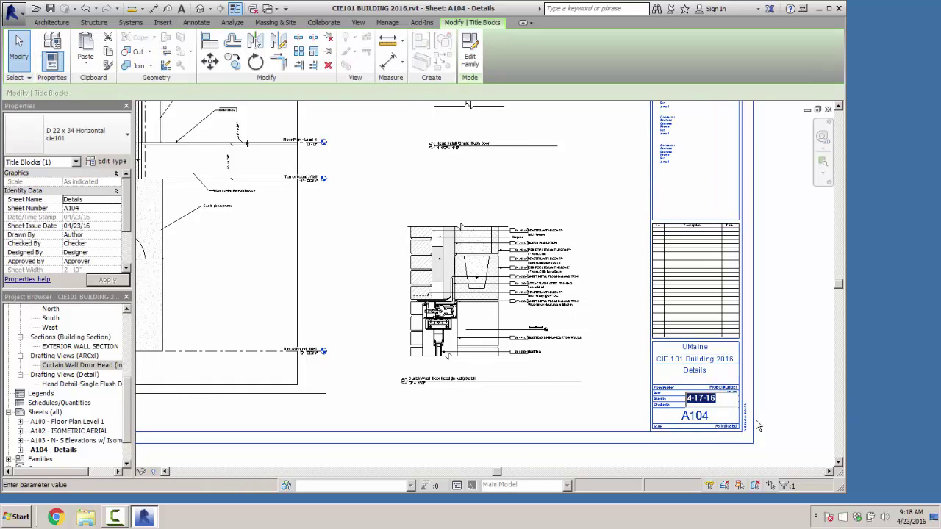
type("4-23-16")
key("Return")
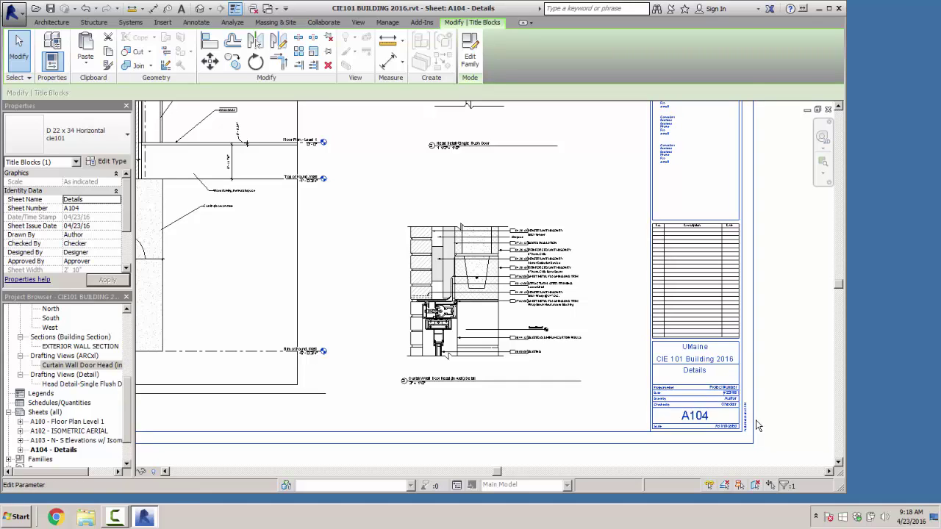
Step: Replace the Author placeholder in the A104 title block with the drafter's name
key("Return")
key("Return")
key("Return")
key("Return")
key("Tab")
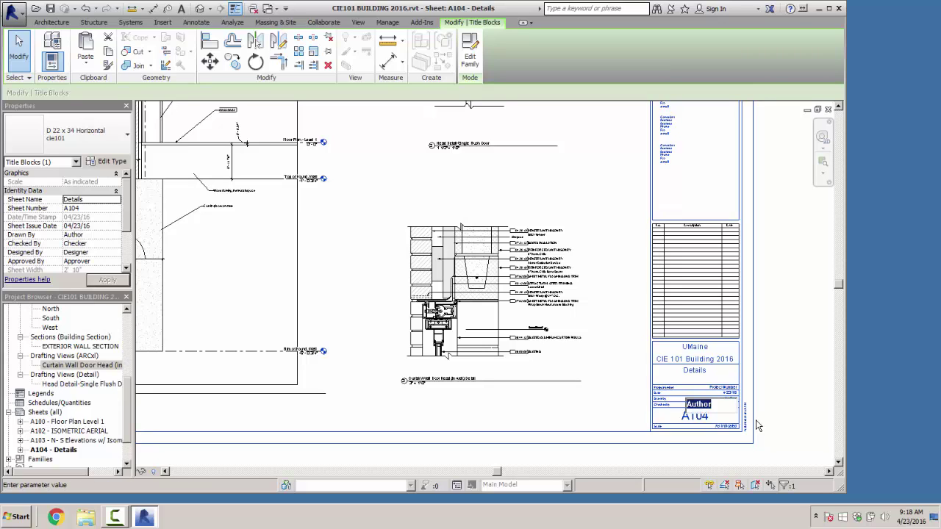
type("C.")
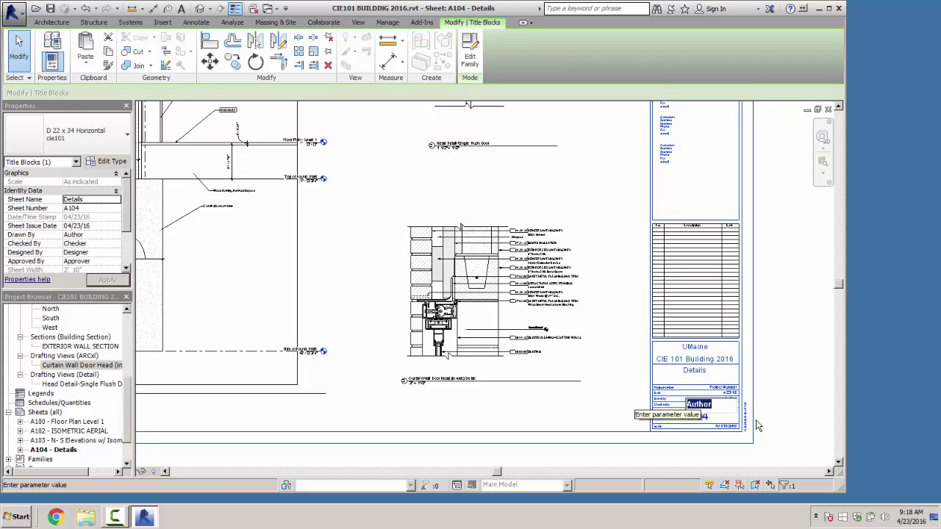
type(" Junkins")
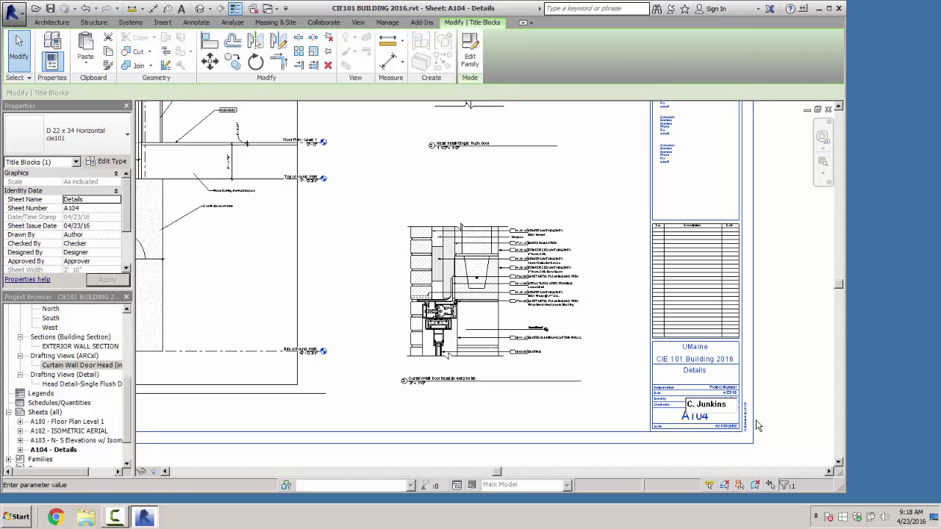
key("Return")
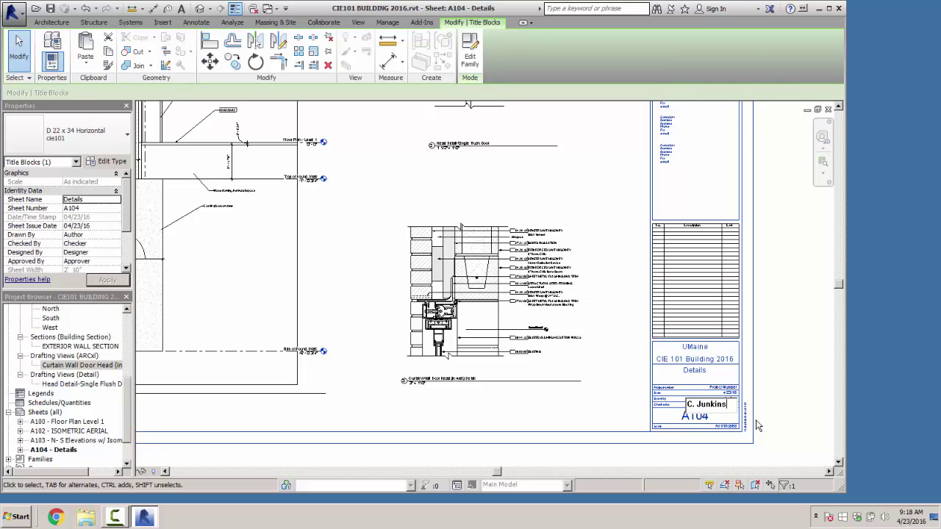
scroll(758, 426, "down", 2)
left_click(758, 426)
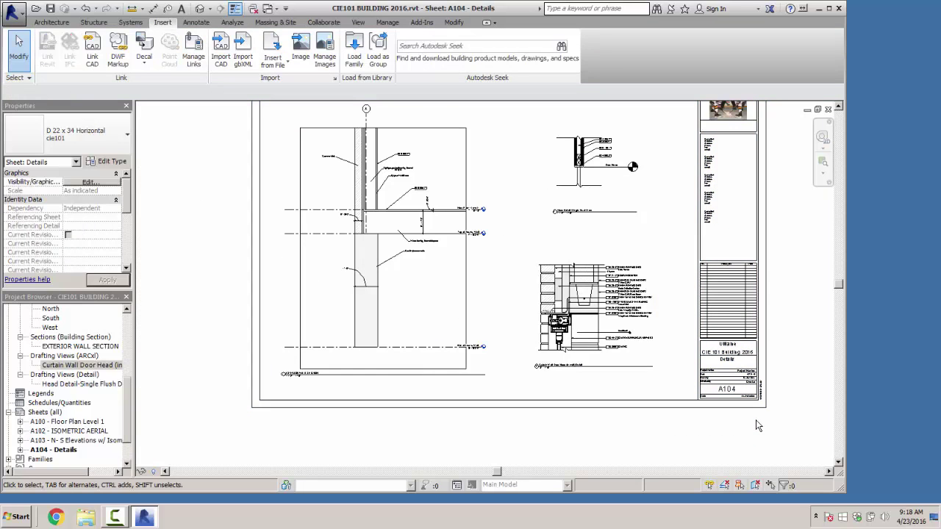
key("z")
key("f")
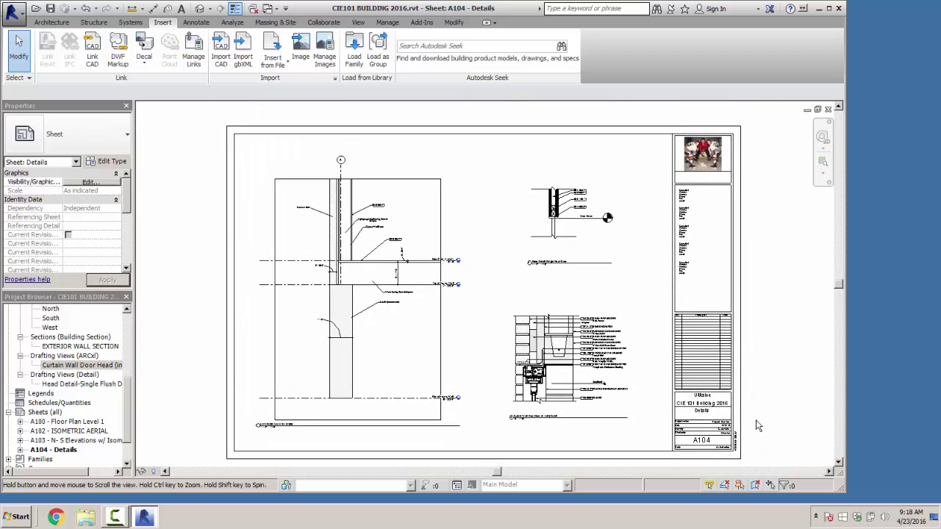
Step: Start printing sheet A104 with CutePDF Writer as the printer
key("alt+f")
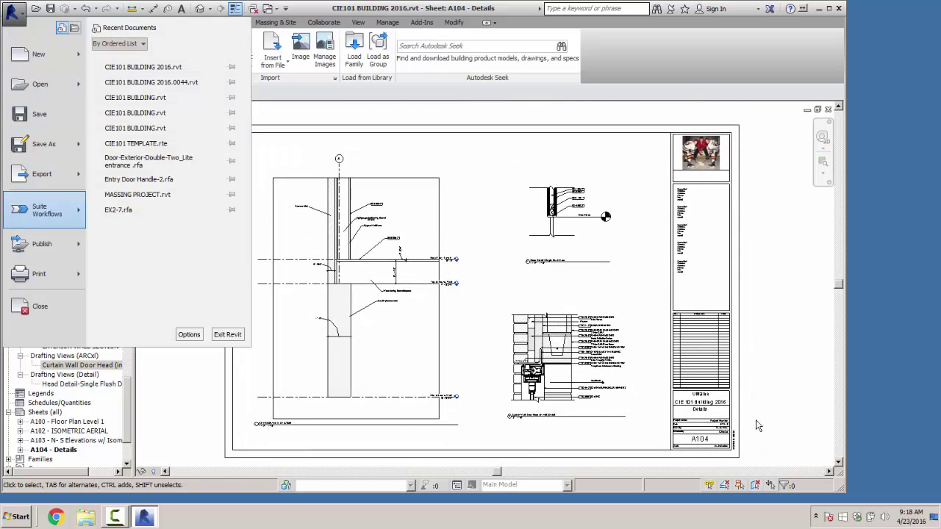
key("p")
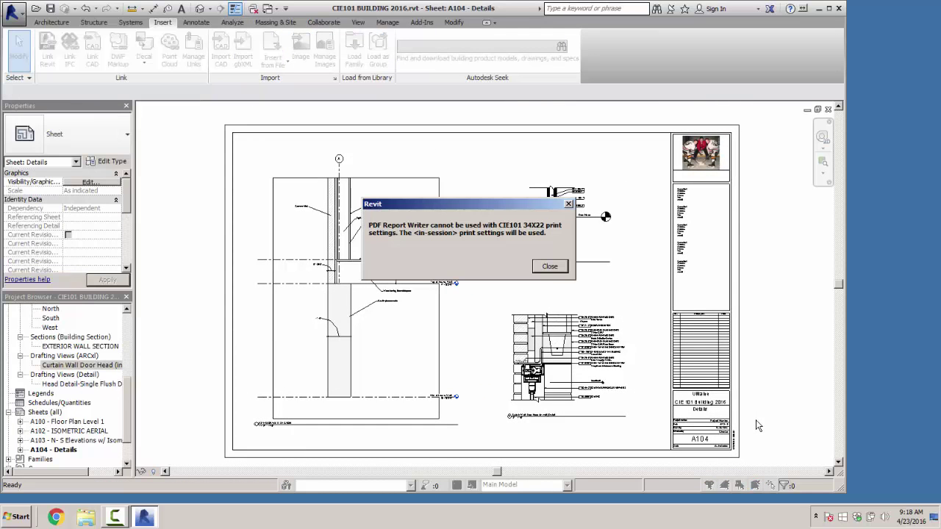
key("Return")
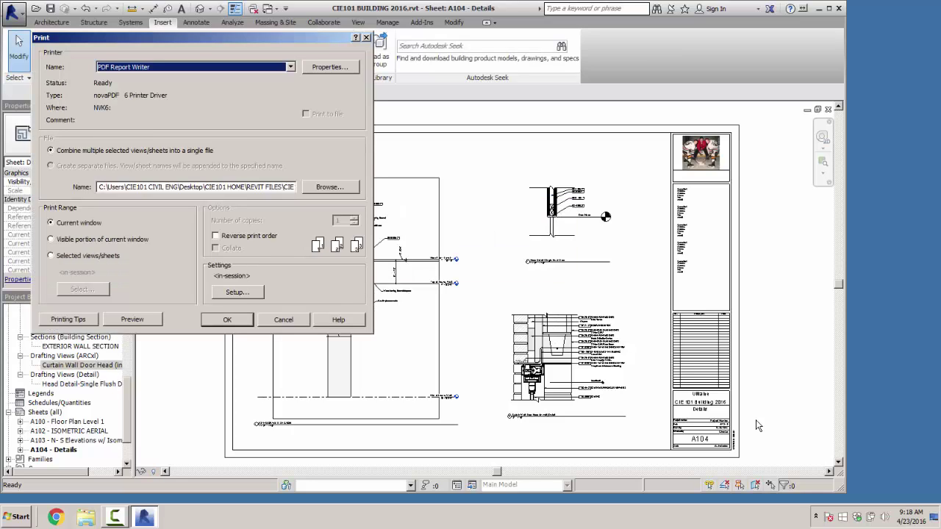
key("alt+Down")
key("c")
key("Return")
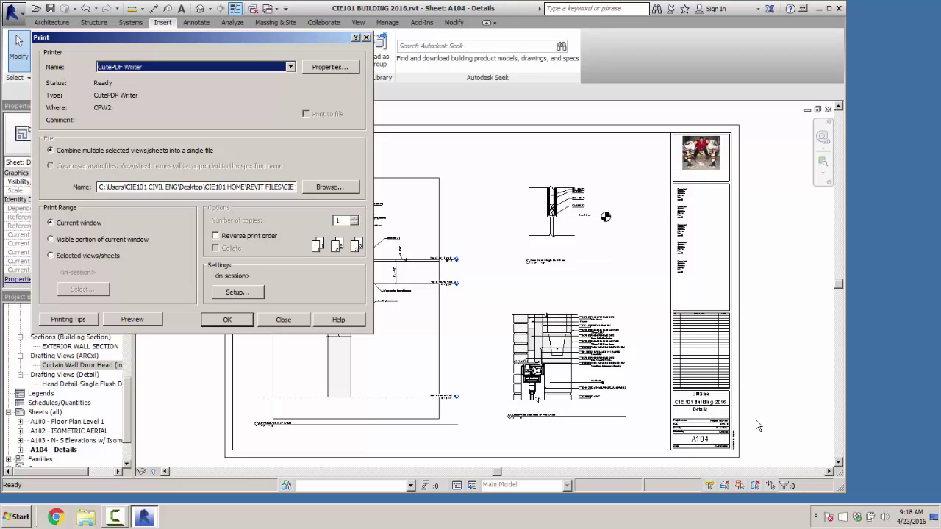
Step: Try to apply the saved CIE101 34X22 print setup to the CutePDF Writer printer
key("alt+t")
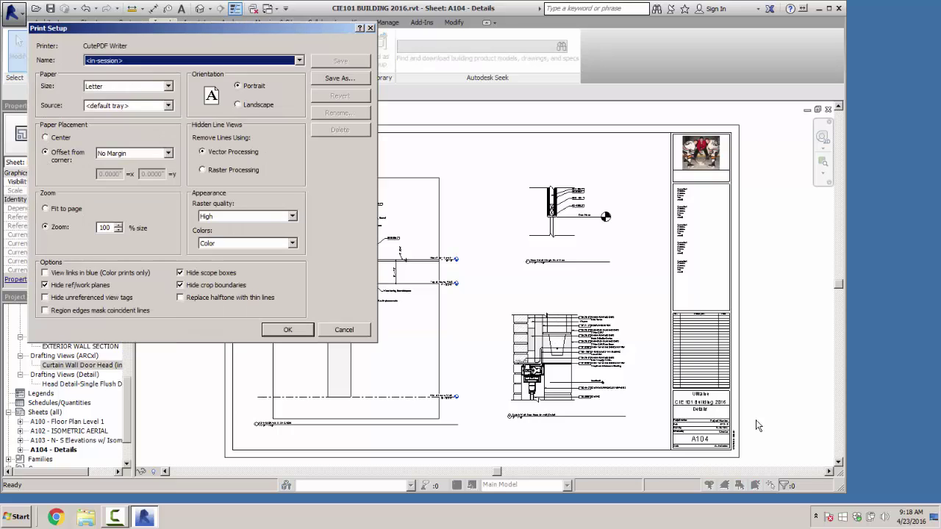
key("alt+Down")
key("Down")
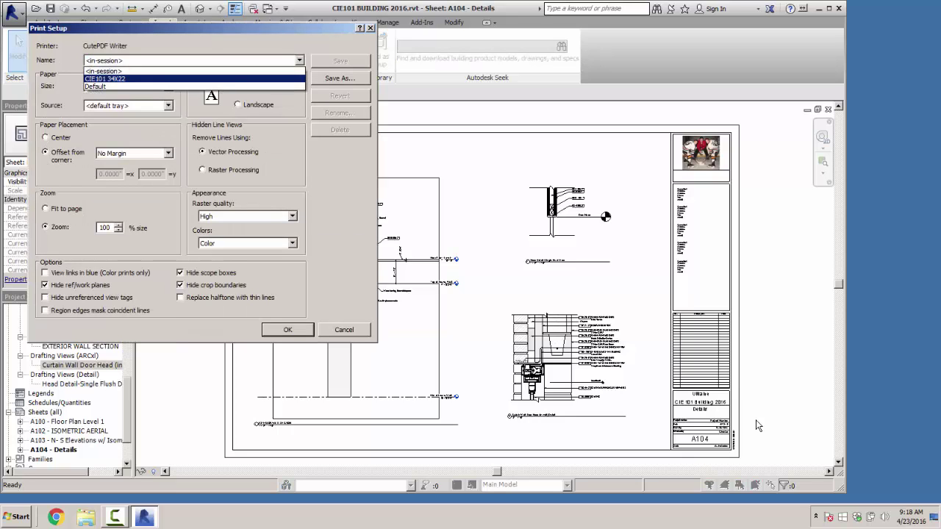
key("Return")
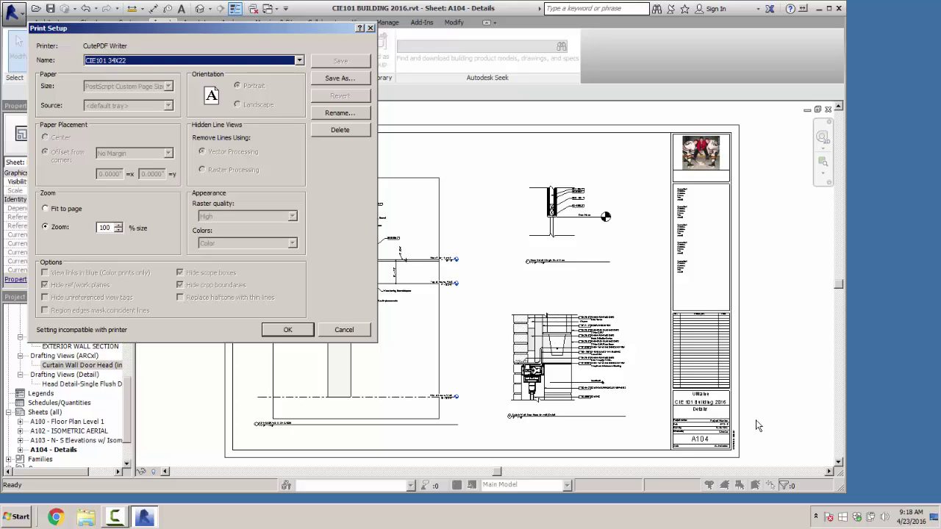
key("Return")
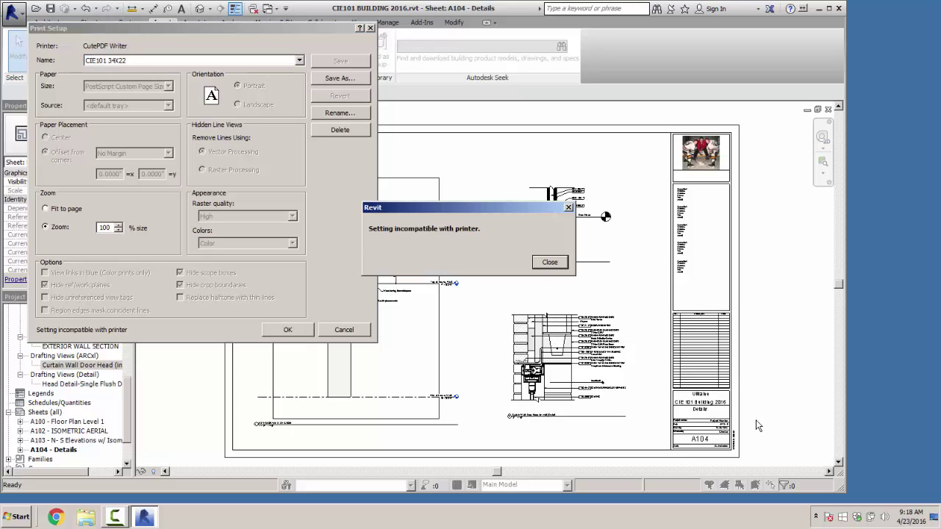
key("Return")
key("Return")
key("Return")
key("Tab")
key("Return")
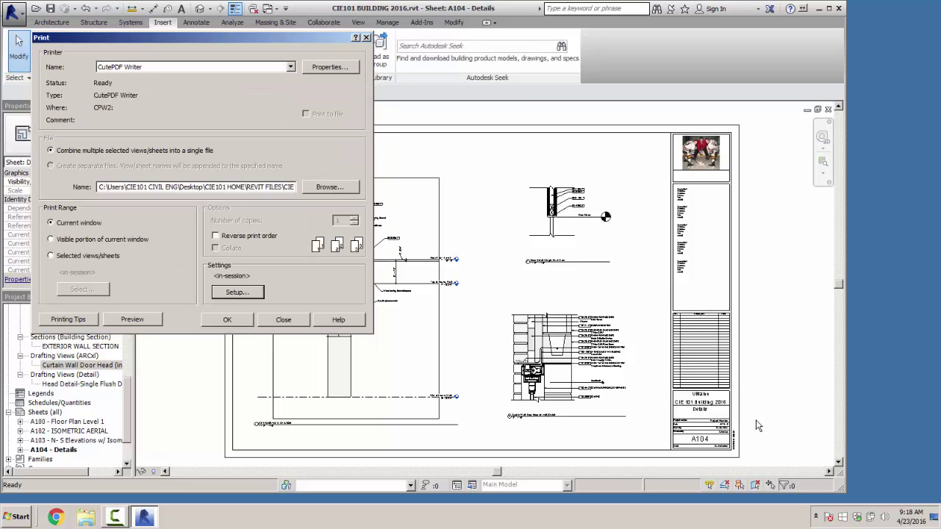
Step: Set the CutePDF Writer paper size to a PostScript custom page 34 inches wide and 22 inches high
key("alt+p")
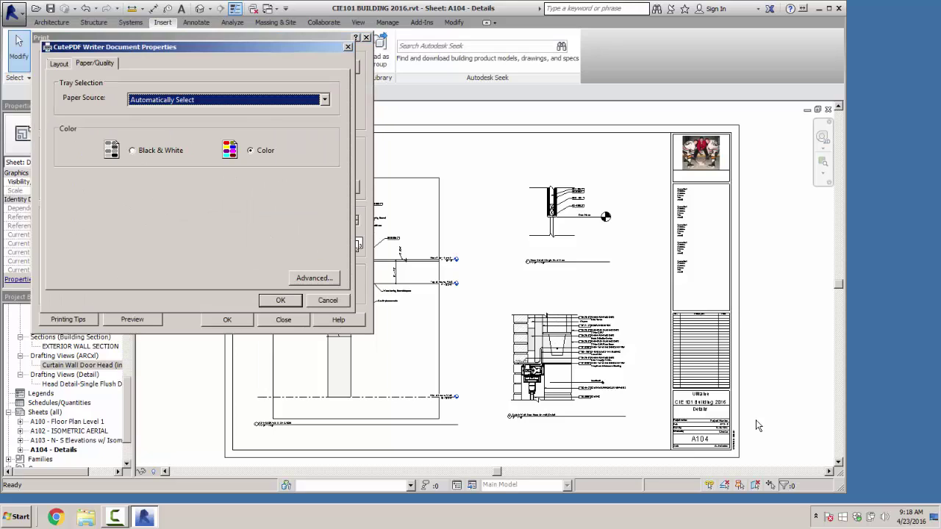
key("alt+v")
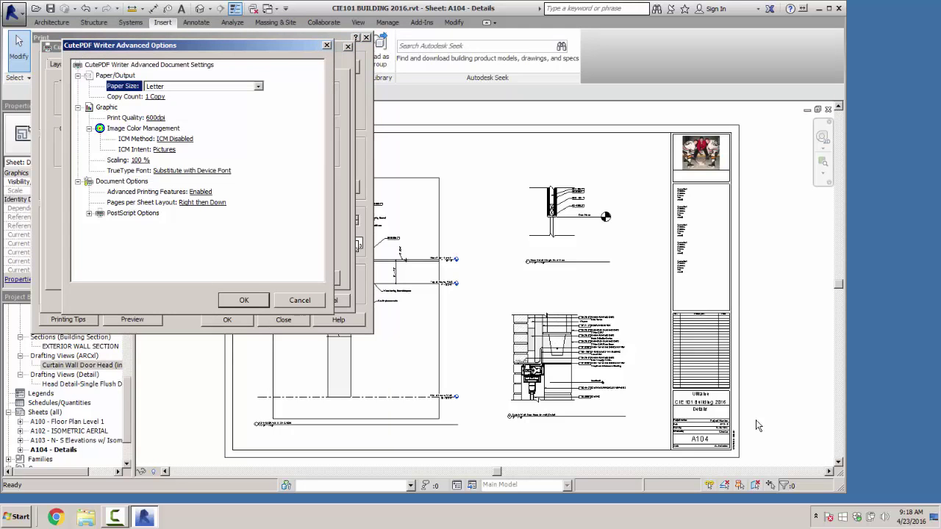
left_click(258, 86)
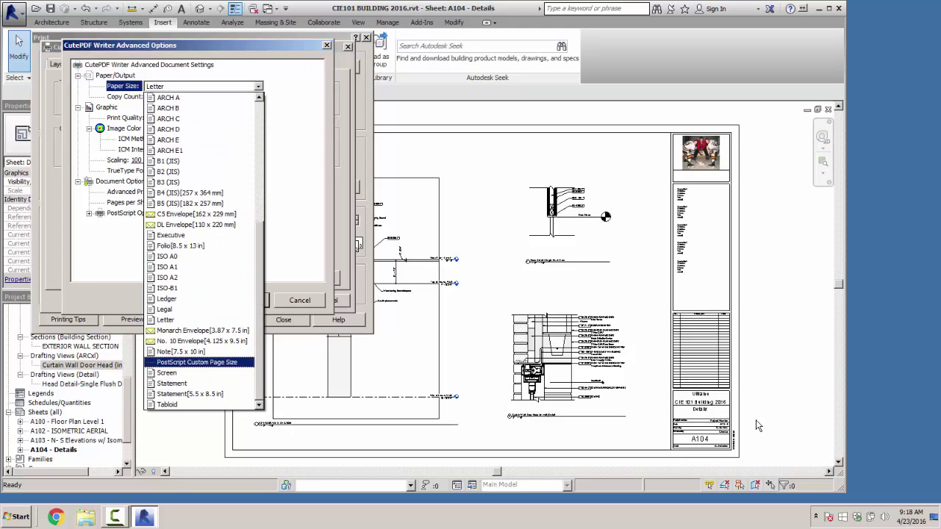
key("Return")
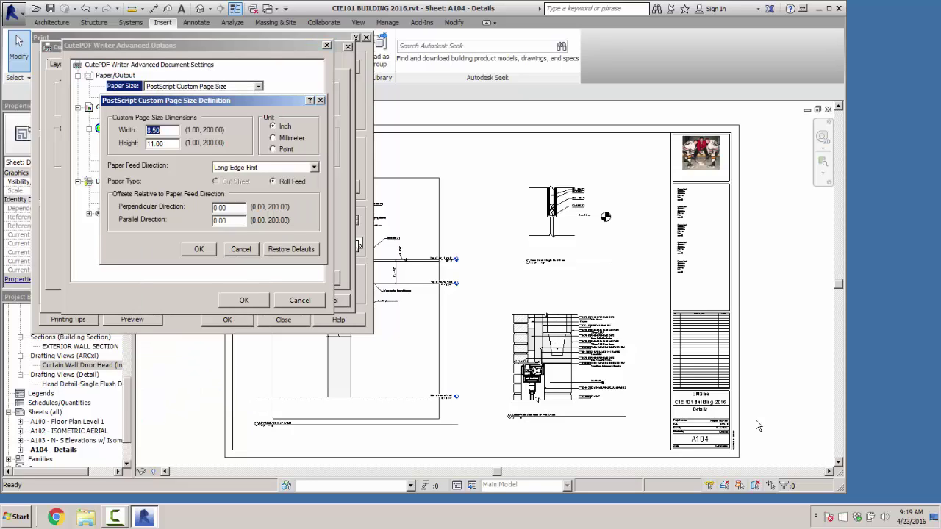
type("34")
key("Tab")
type("22")
key("Return")
key("Return")
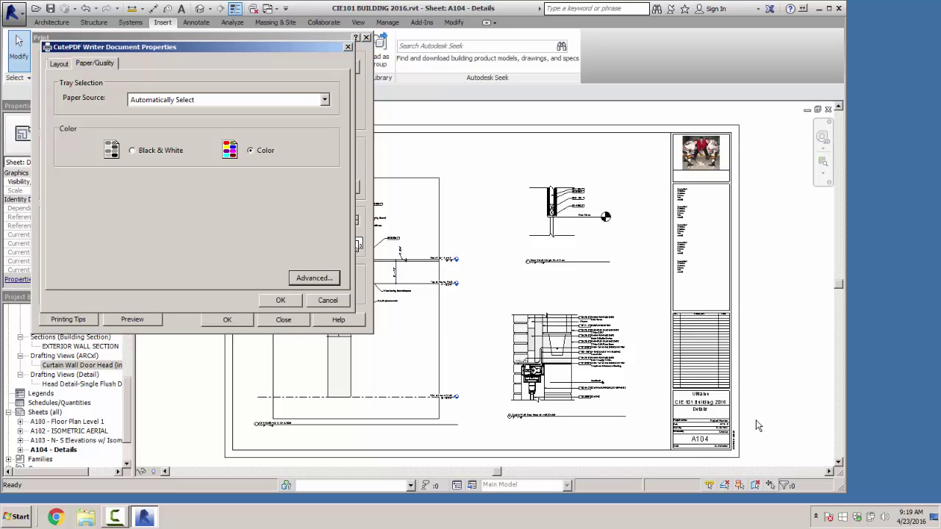
key("Return")
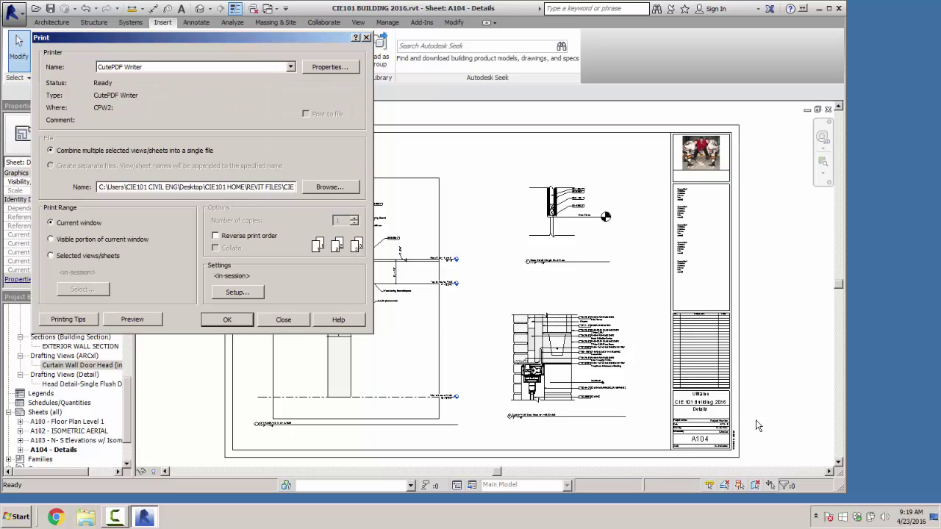
Step: Apply the saved CIE101 34X22 print setup to the print job
key("alt+t")
key("alt+Down")
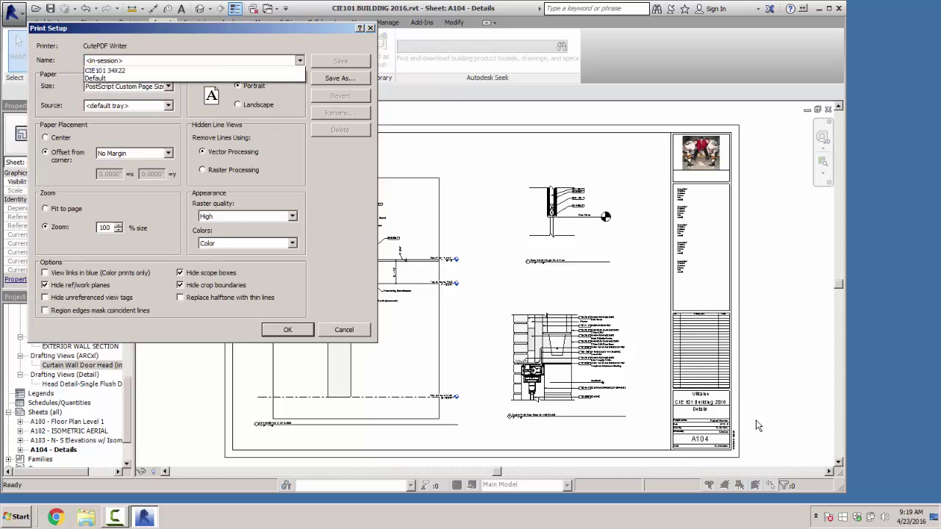
key("Down")
key("Return")
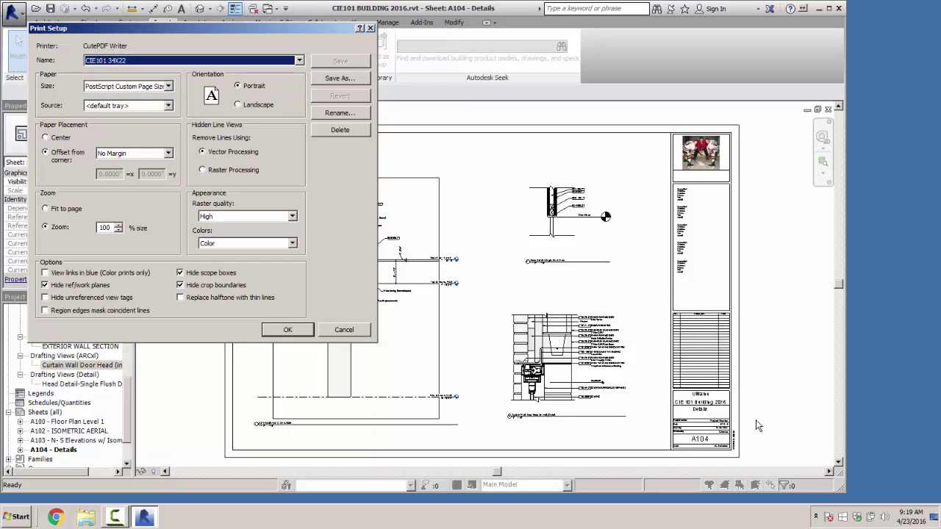
key("Return")
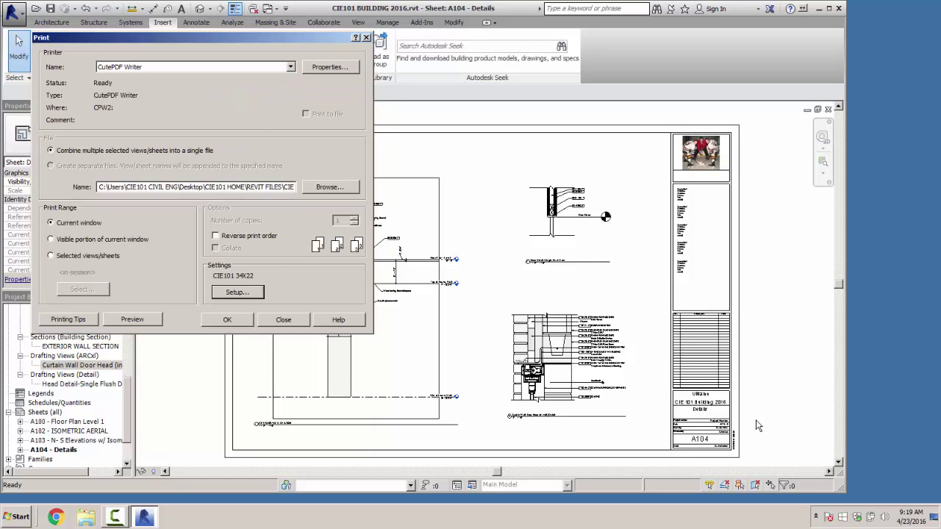
Step: Set the print output to CIE101 BUILDING A104.pdf in the PDFS folder of CIE101 HOME and preview the sheet
key("alt+b")
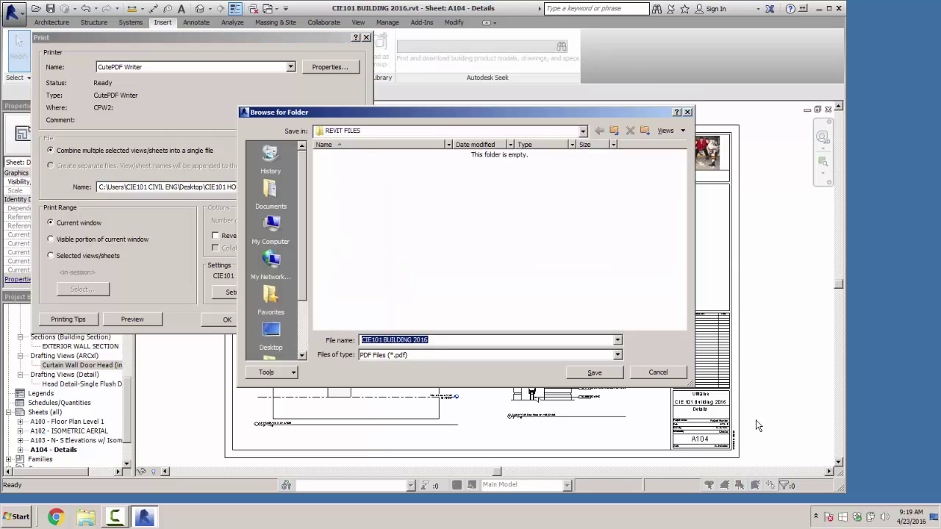
key("F4")
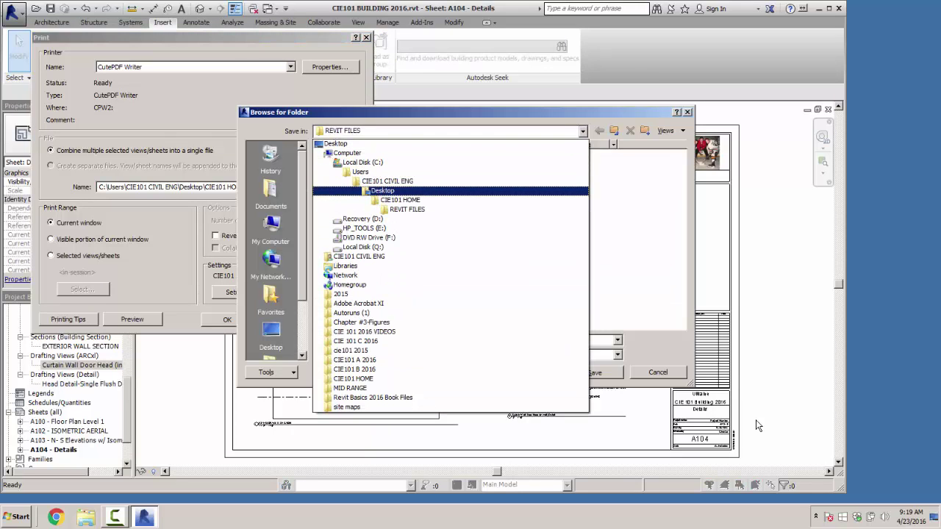
key("Down")
key("Return")
key("Tab")
key("p")
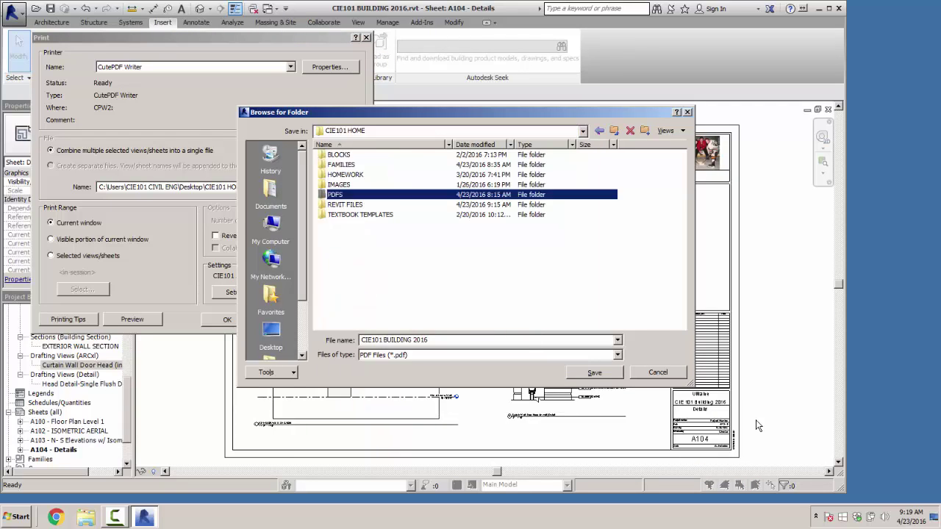
key("Return")
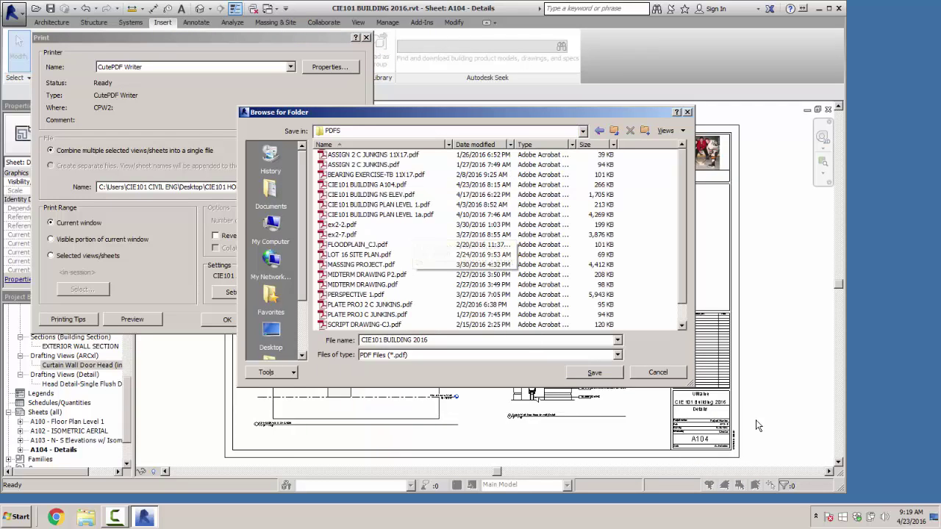
key("c")
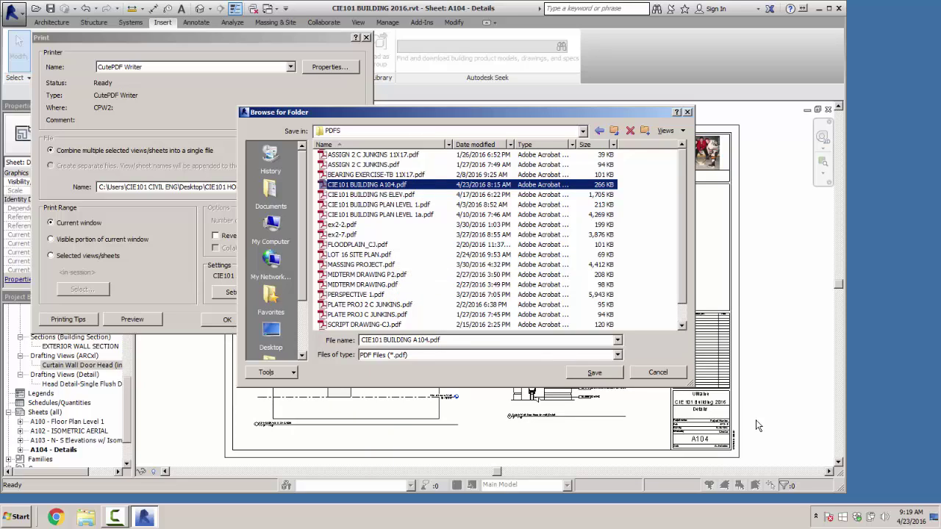
key("Return")
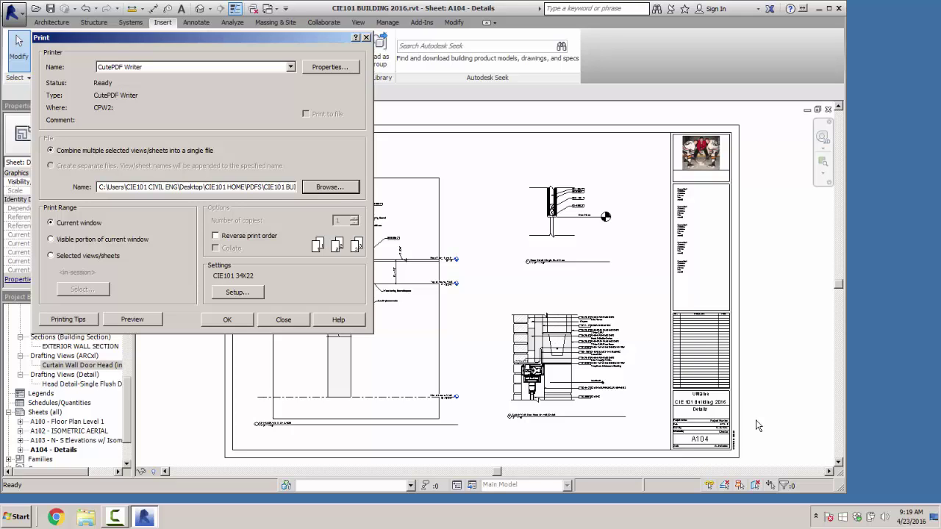
key("alt+v")
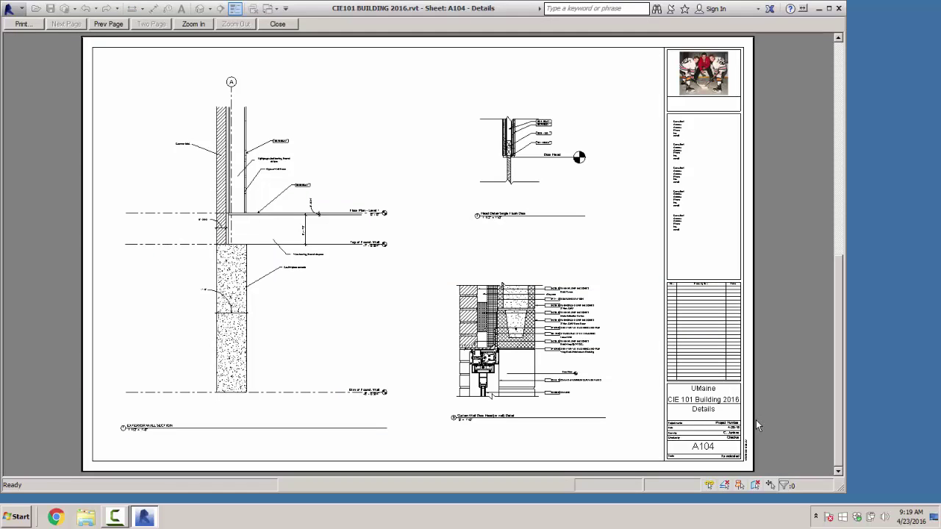
key("Escape")
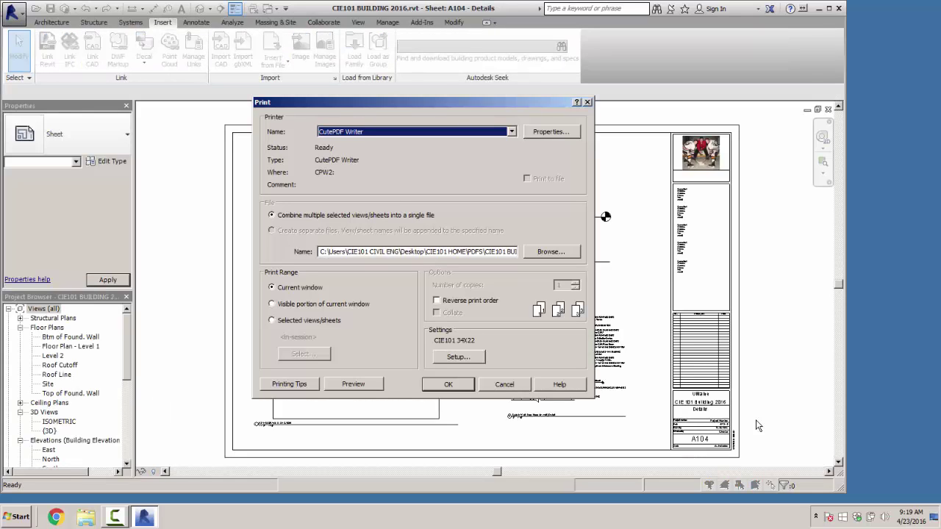
Step: Print the sheet and save it as CIE101 BUILDING A104.pdf in the PDFS folder, replacing the existing file
key("Return")
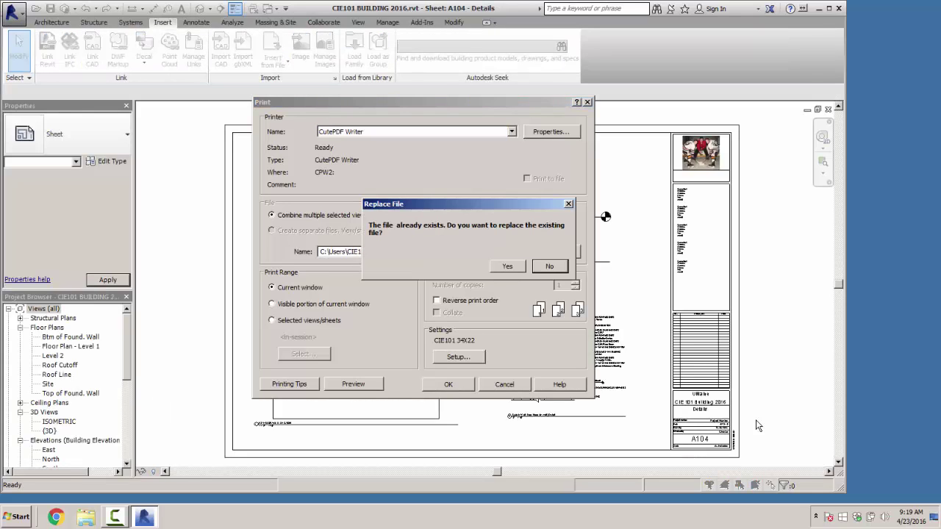
key("y")
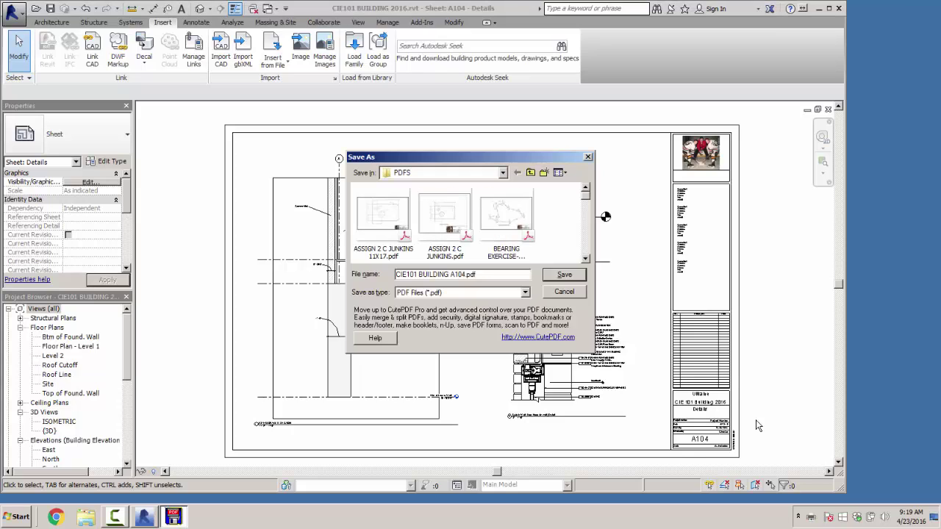
key("Return")
key("y")
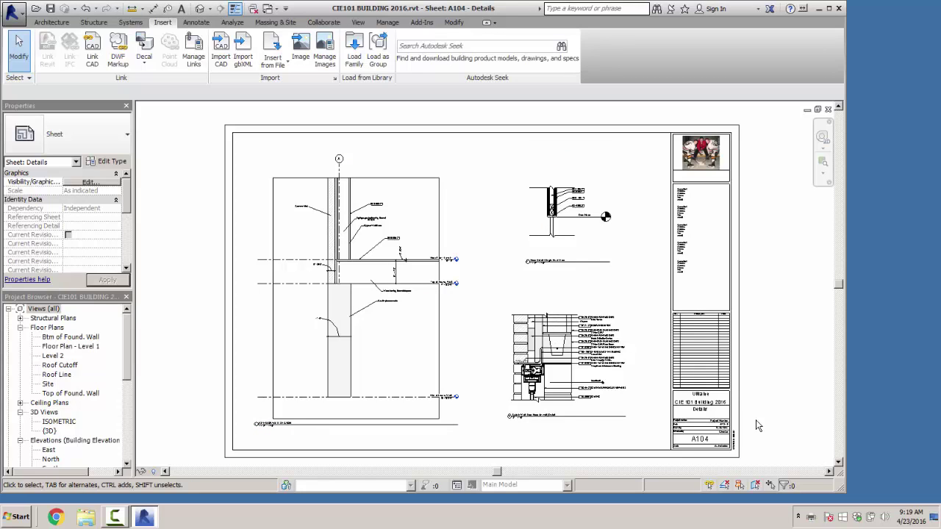
Step: Switch to the desktop and open CIE101 BUILDING A104.pdf from the PDFS folder of CIE101 HOME in Adobe Acrobat Pro
key("super+d")
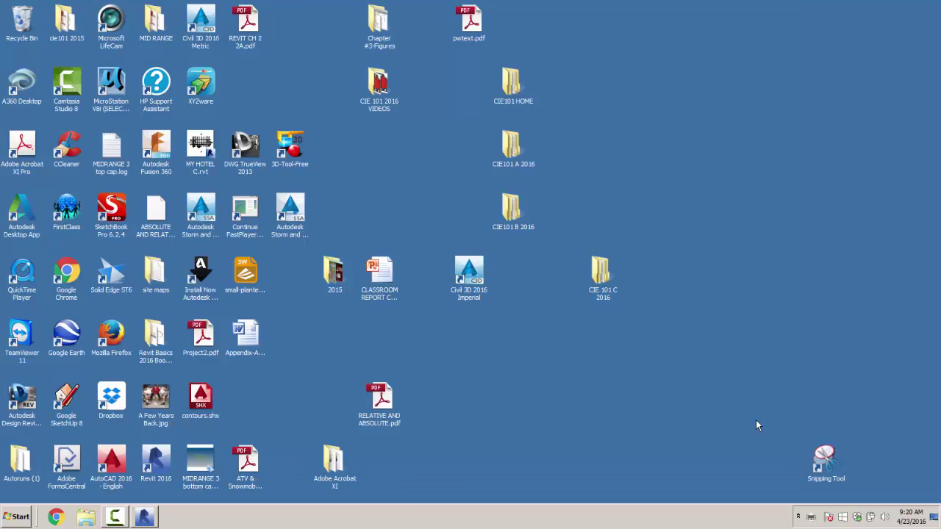
key("Return")
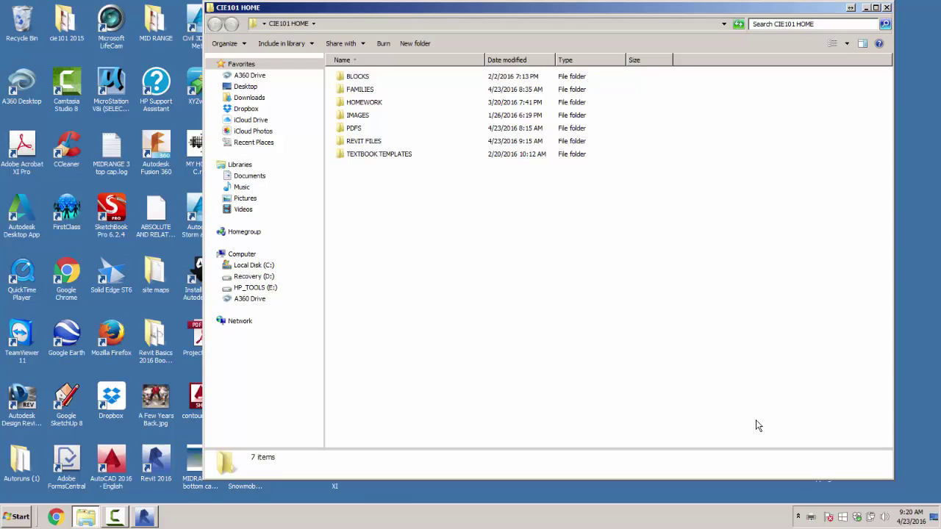
key("p")
key("Return")
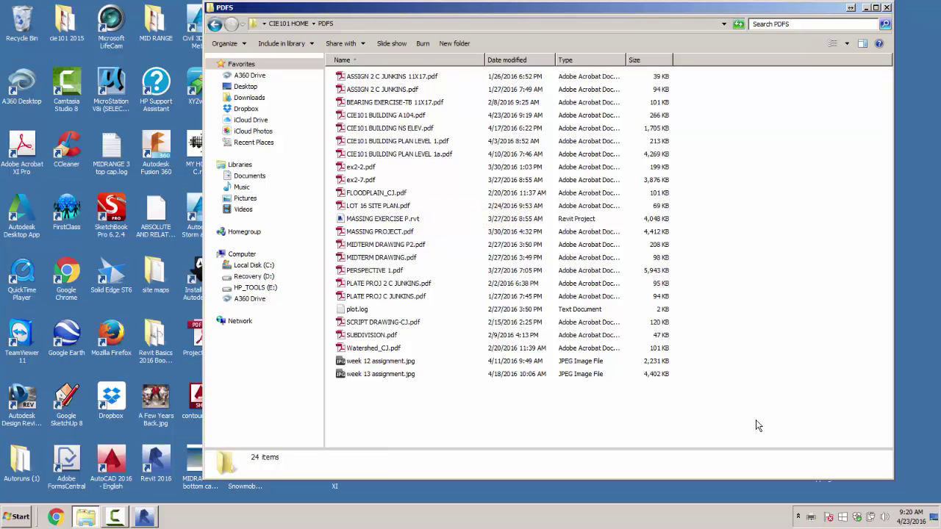
key("c")
key("Return")
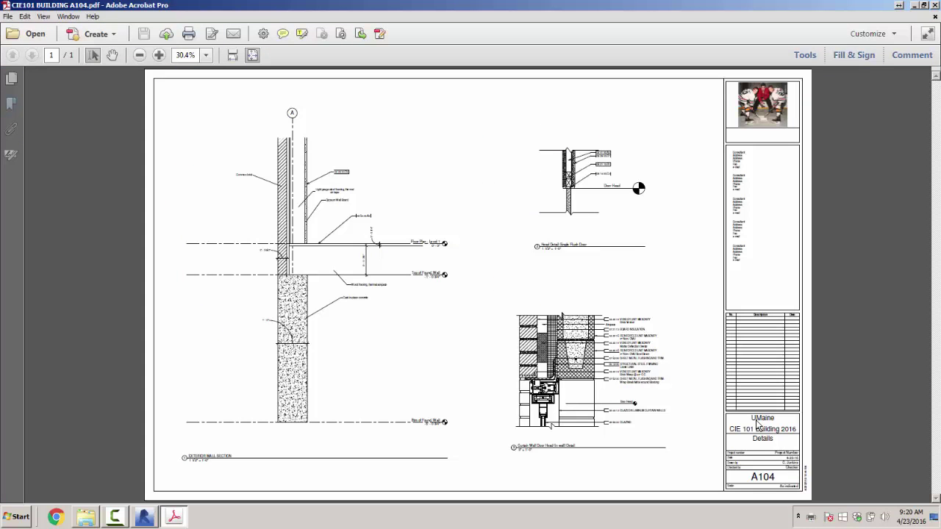
Step: Examine the printed exterior wall section, curtain wall door head detail and single flush door head detail at 66.7% zoom
key("ctrl+plus")
key("ctrl+plus")
key("ctrl+plus")
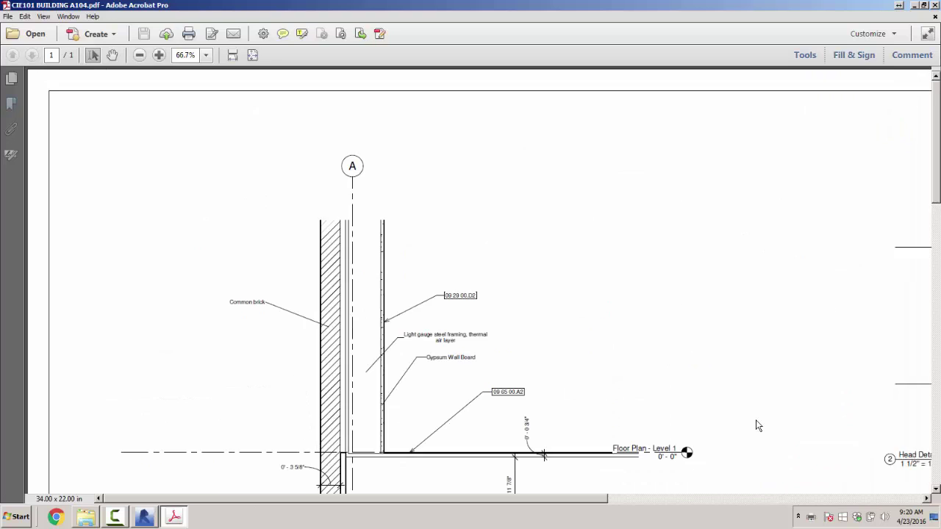
scroll(758, 426, "down", 1)
scroll(757, 425, "down", 7)
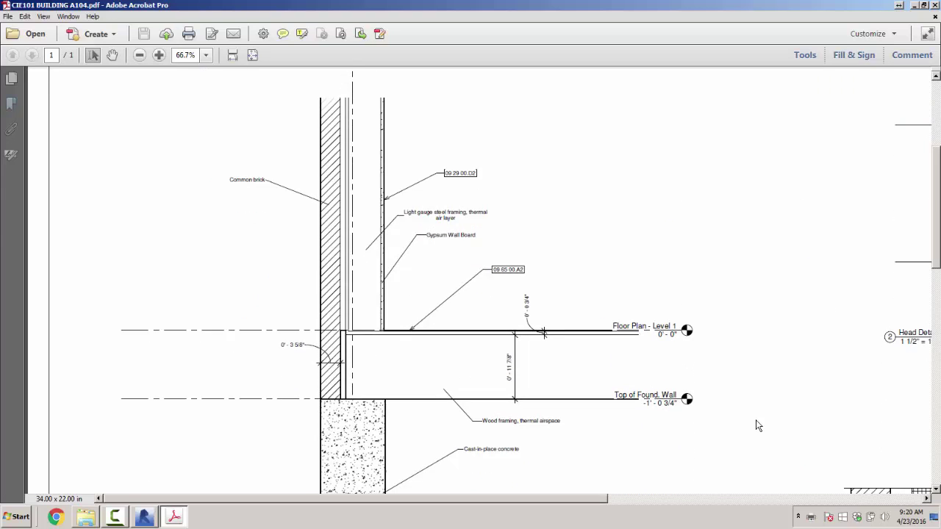
scroll(758, 425, "down", 5)
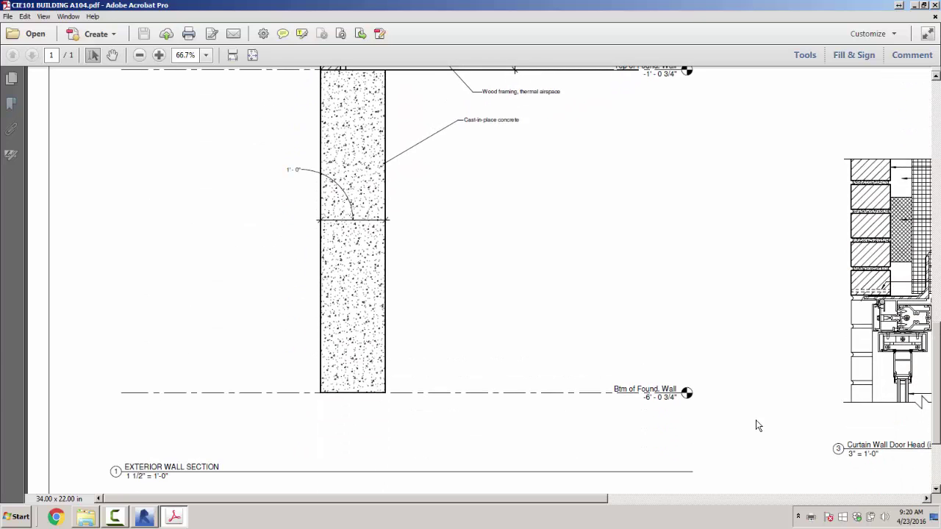
scroll(758, 426, "up", 2)
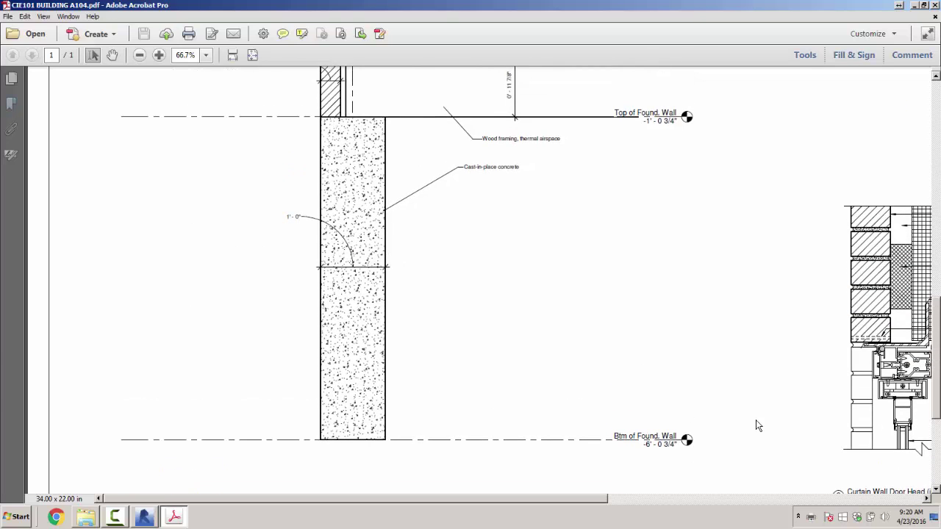
scroll(758, 425, "right", 5)
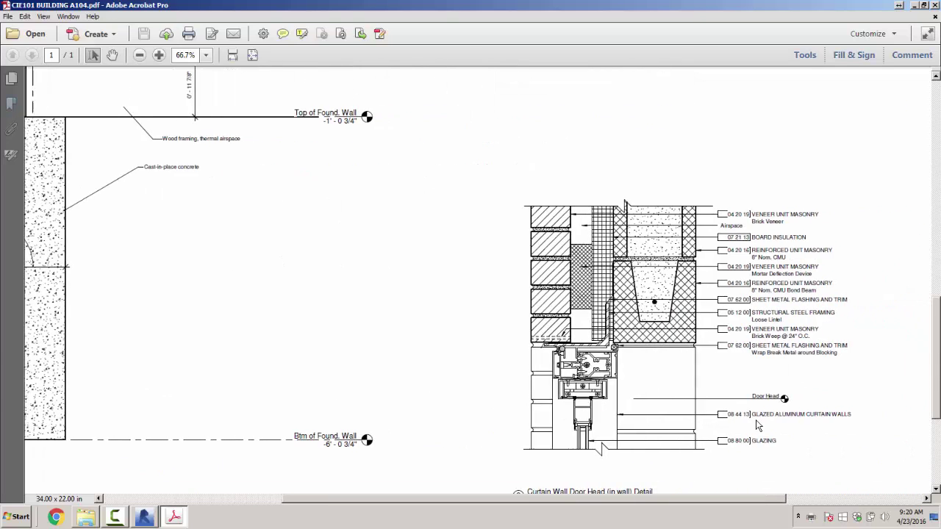
scroll(758, 425, "down", 2)
scroll(758, 425, "up", 9)
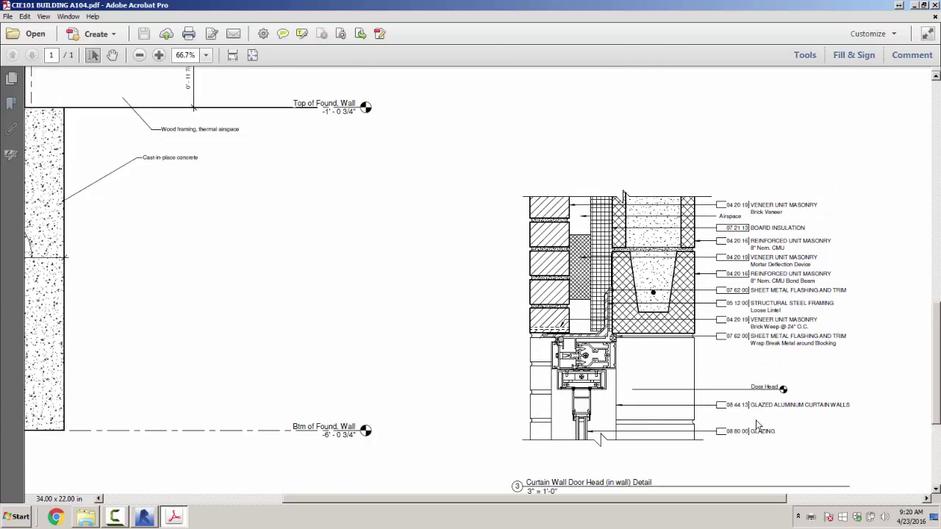
scroll(757, 425, "up", 1)
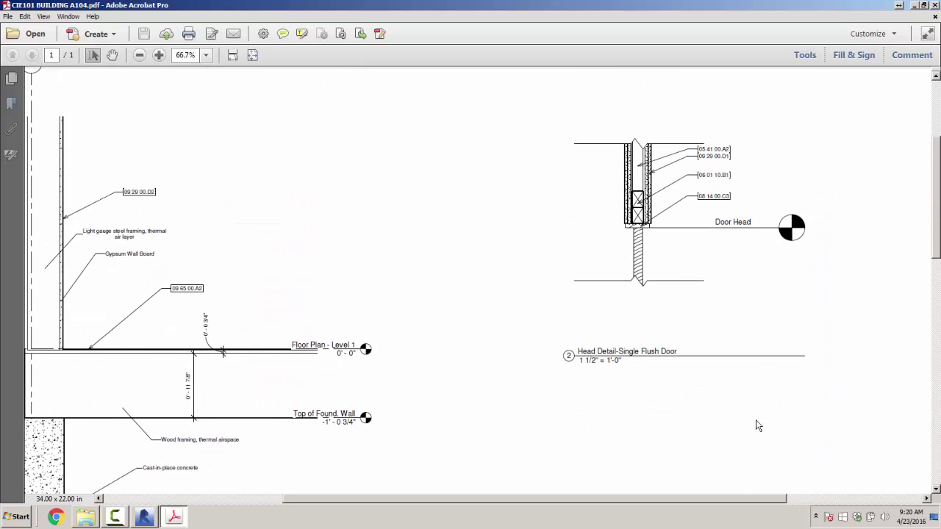
scroll(758, 426, "down", 3)
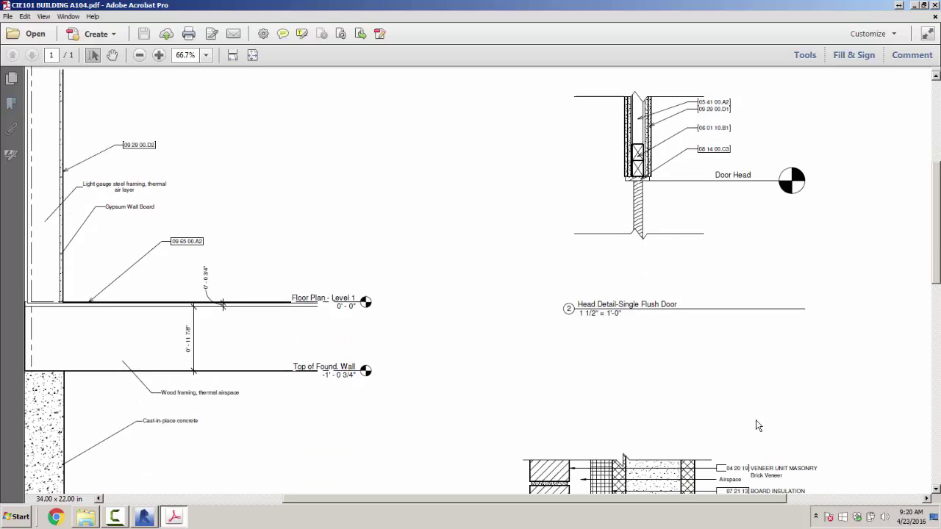
key("ctrl+0")
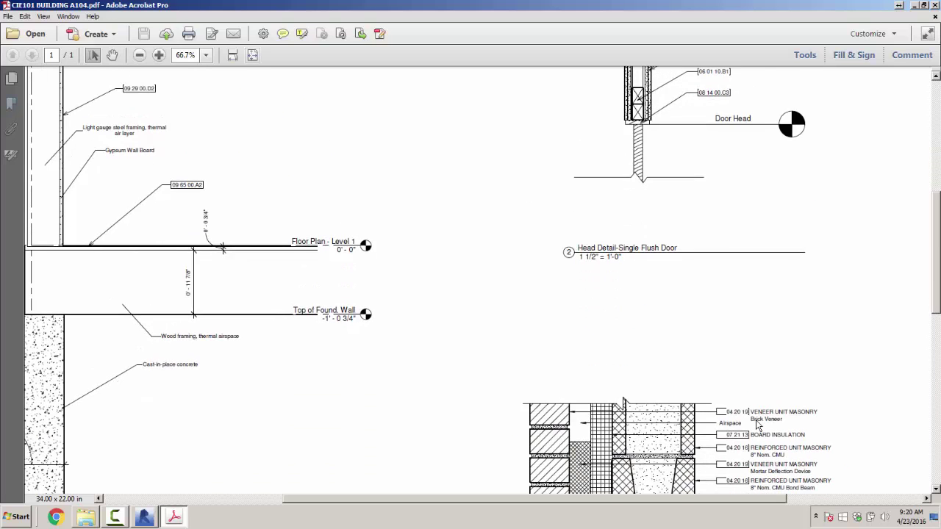